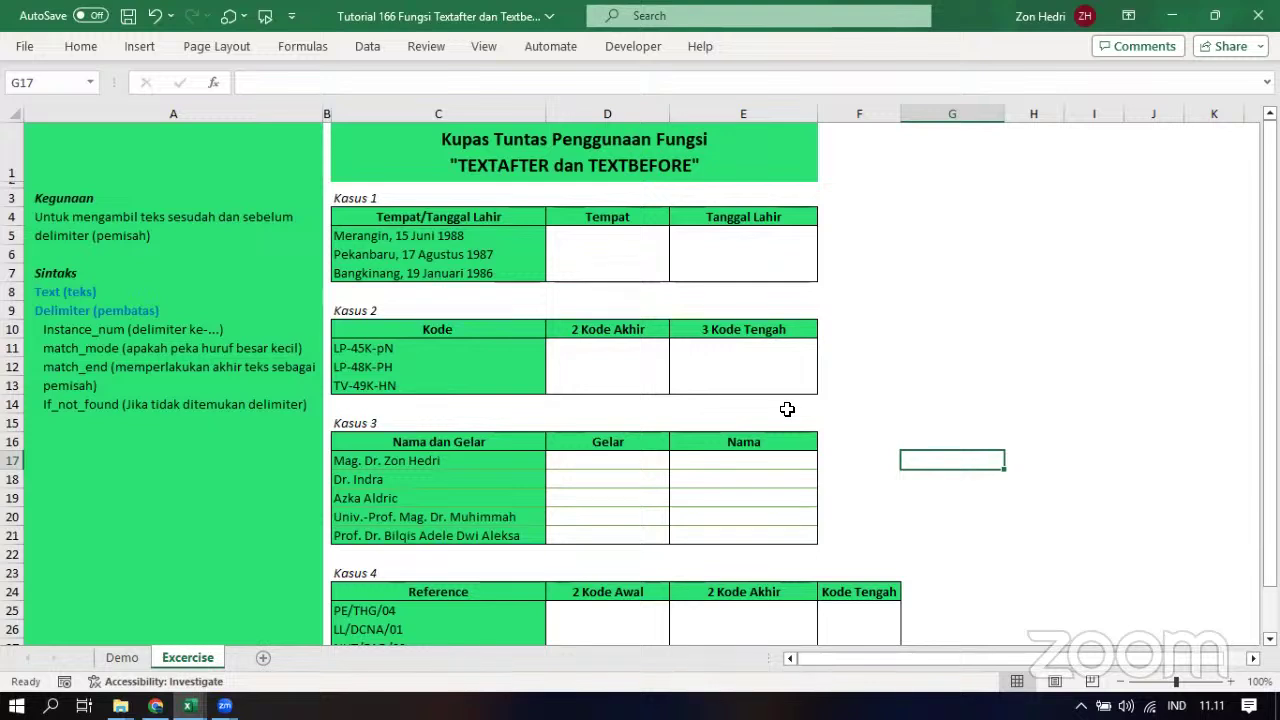
{"action": "left_click", "coordinate": [645, 252]}
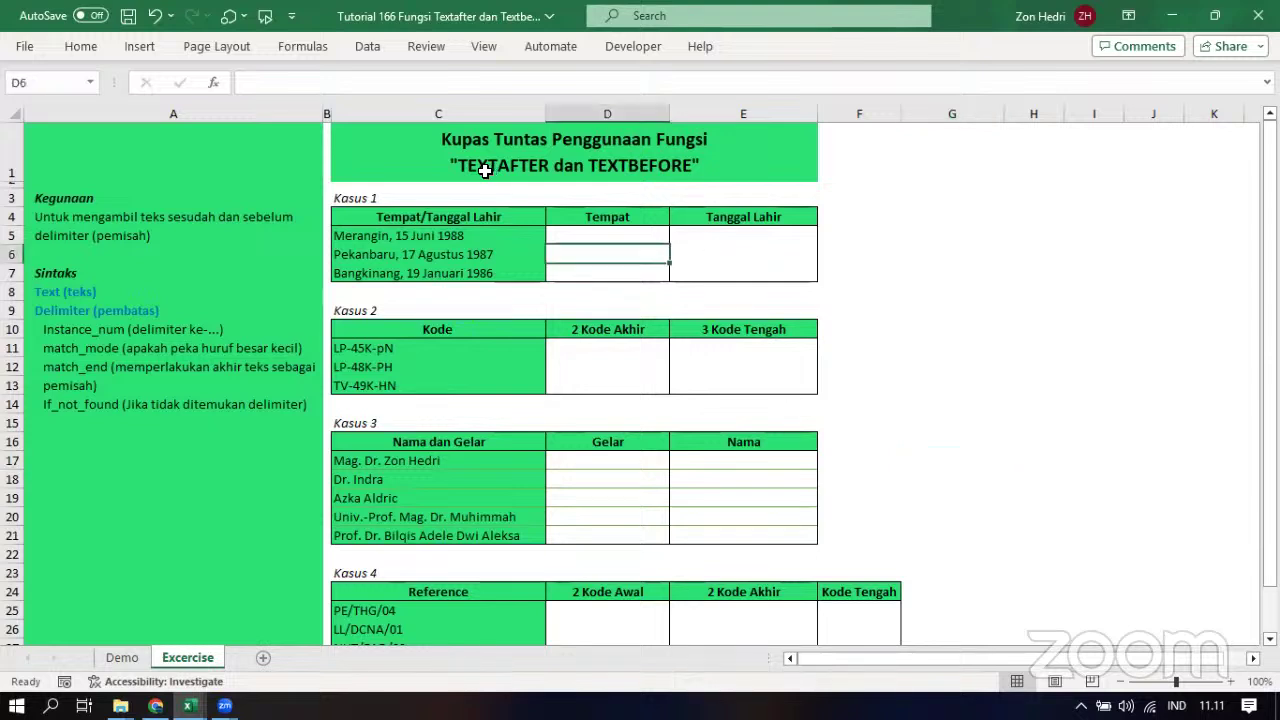
{"action": "left_click", "coordinate": [485, 170]}
{"action": "left_click", "coordinate": [589, 243]}
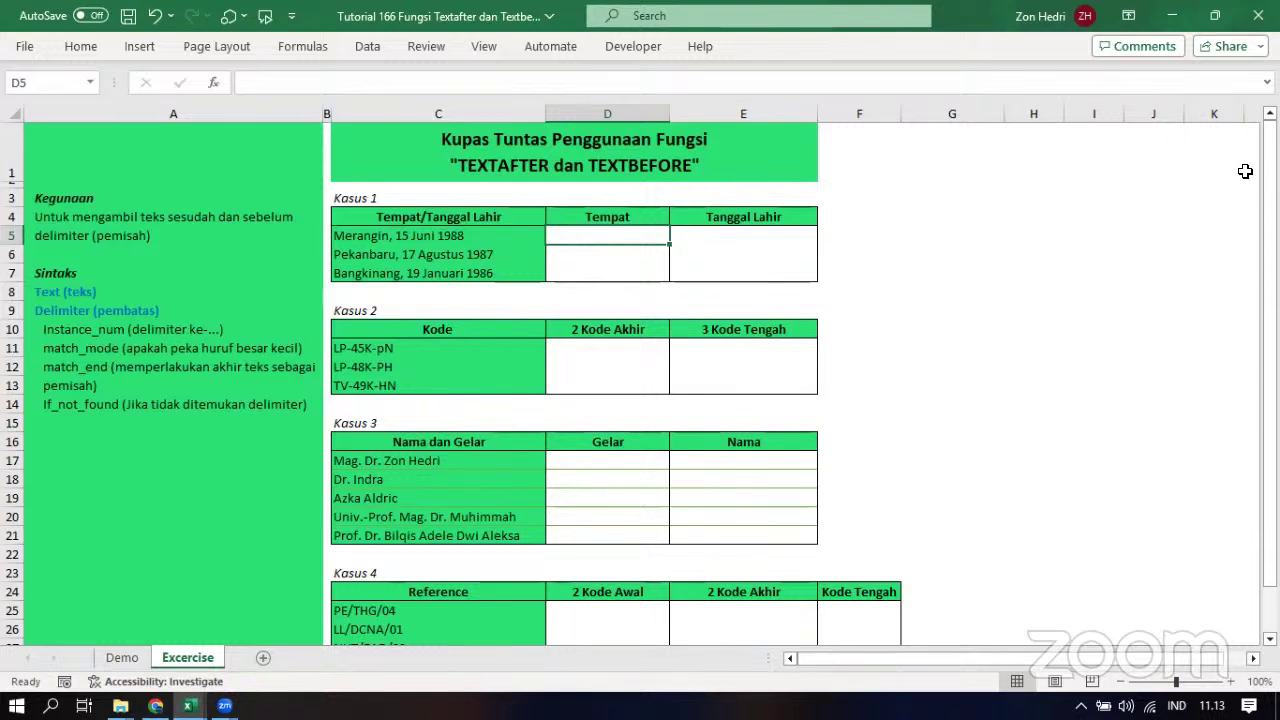
{"action": "scroll", "coordinate": [1270, 380], "scroll_direction": "down", "scroll_amount": 1}
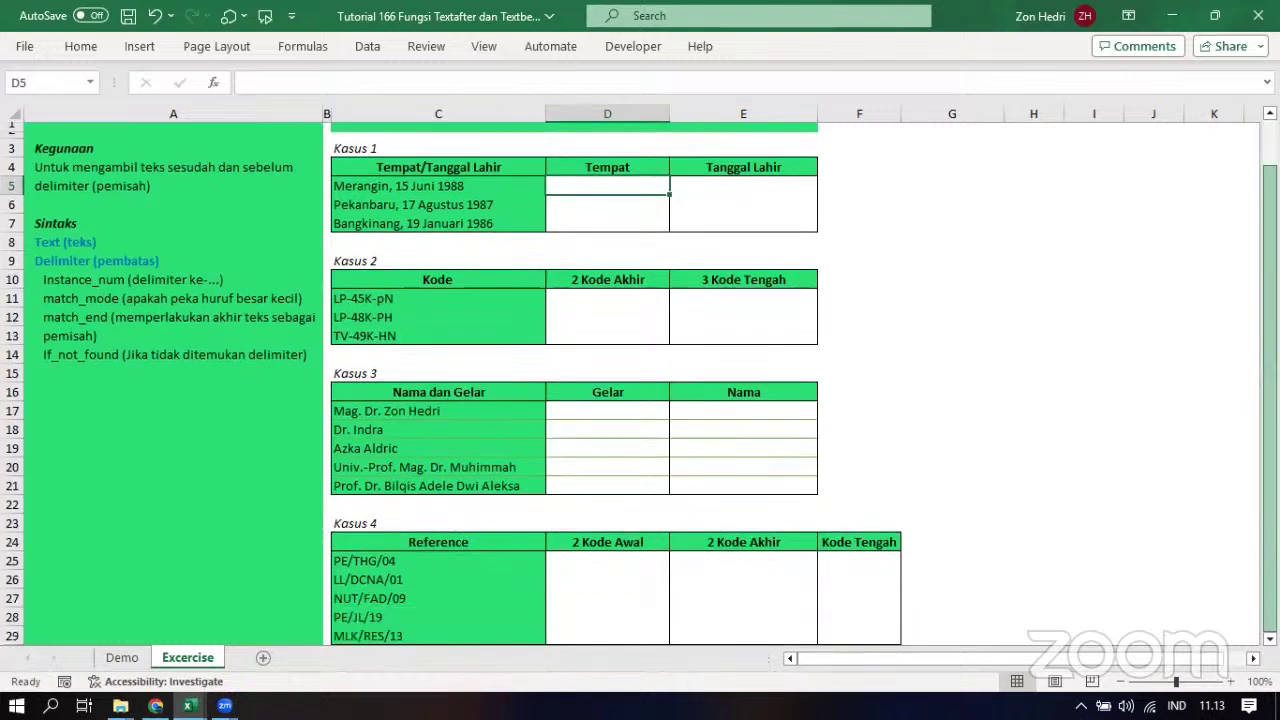
{"action": "scroll", "coordinate": [1251, 149], "scroll_direction": "up", "scroll_amount": 1}
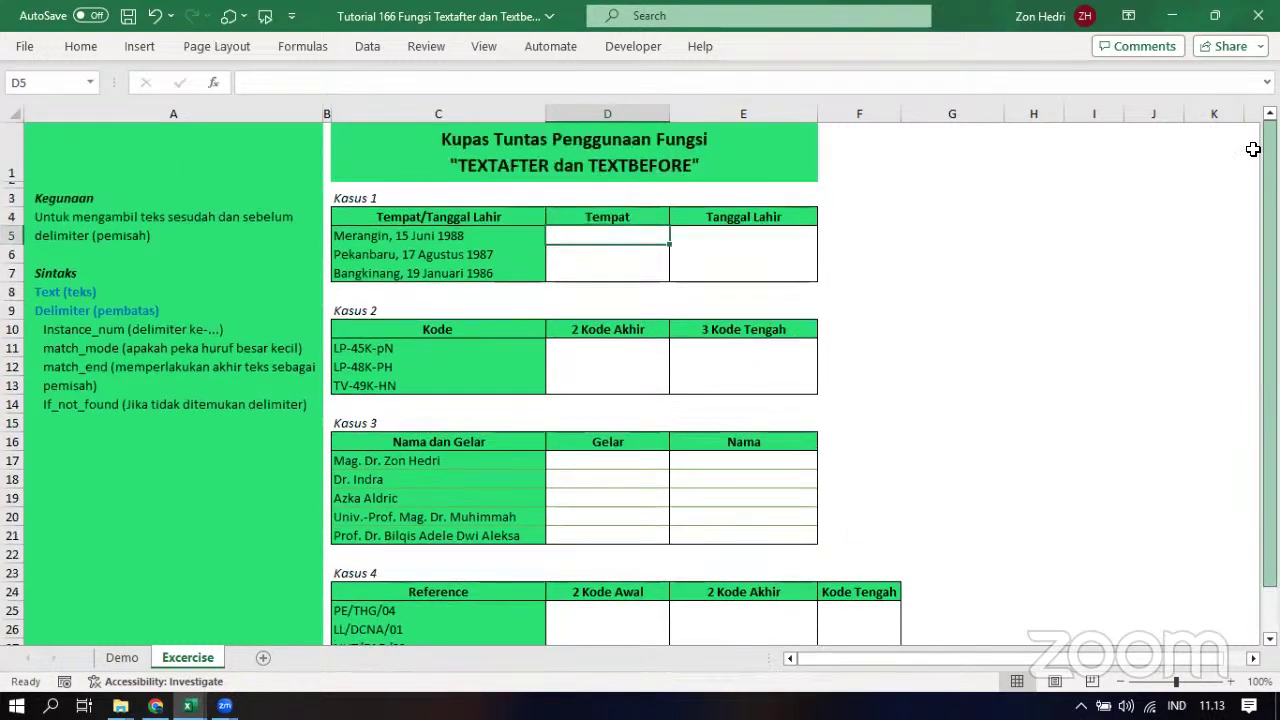
{"action": "left_click", "coordinate": [1108, 240]}
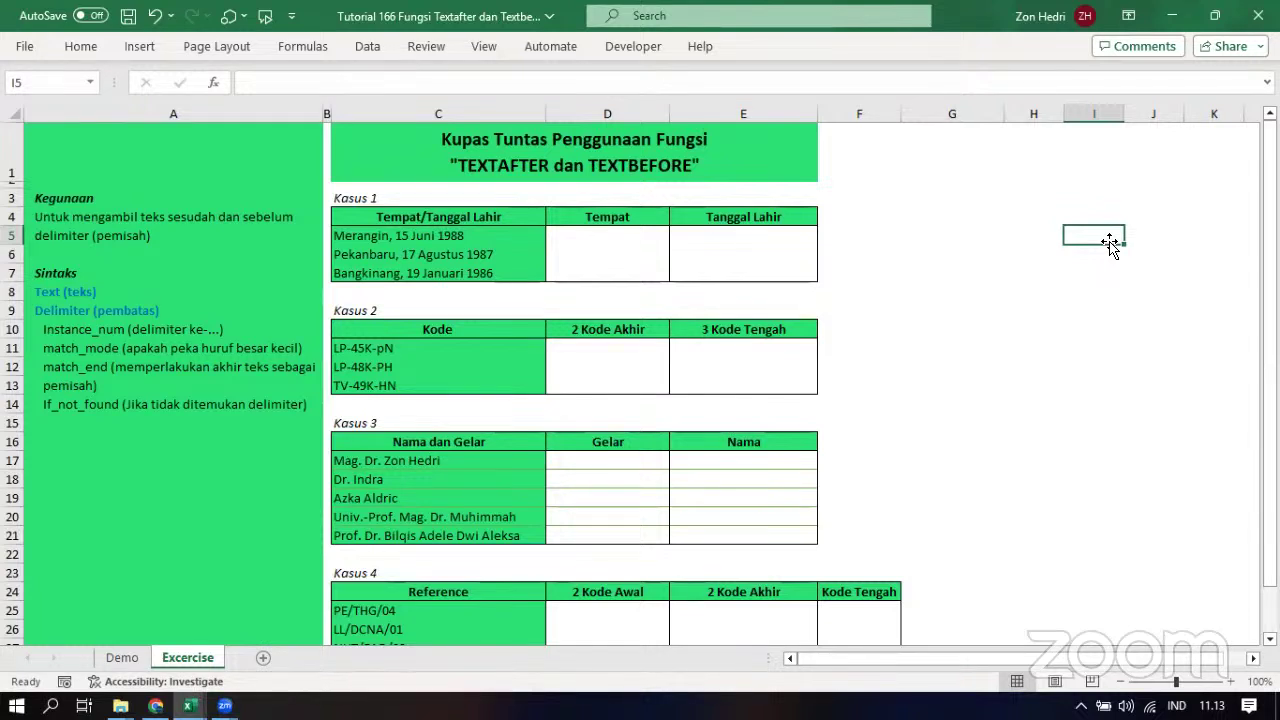
Examine the Kasus 1 table's combined Tempat/Tanggal Lahir entries against the Tempat and Tanggal Lahir columns that need filling
{"action": "left_click", "coordinate": [605, 237]}
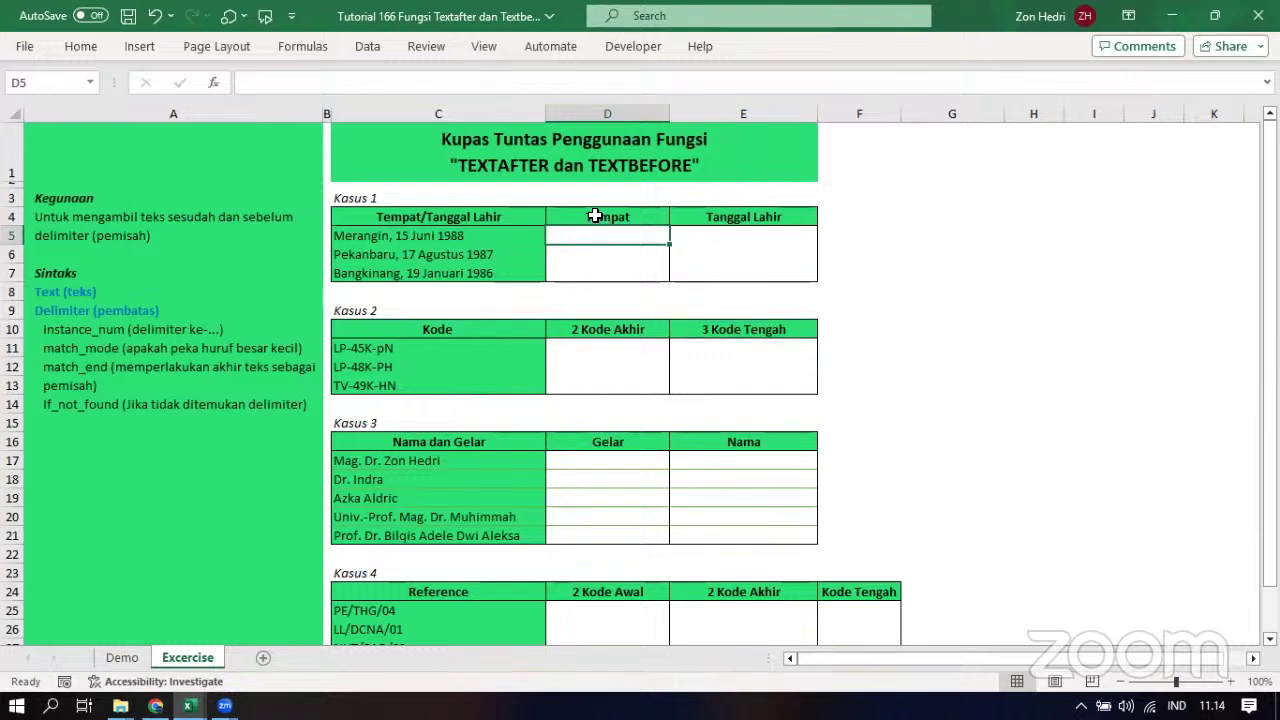
{"action": "left_click", "coordinate": [731, 237]}
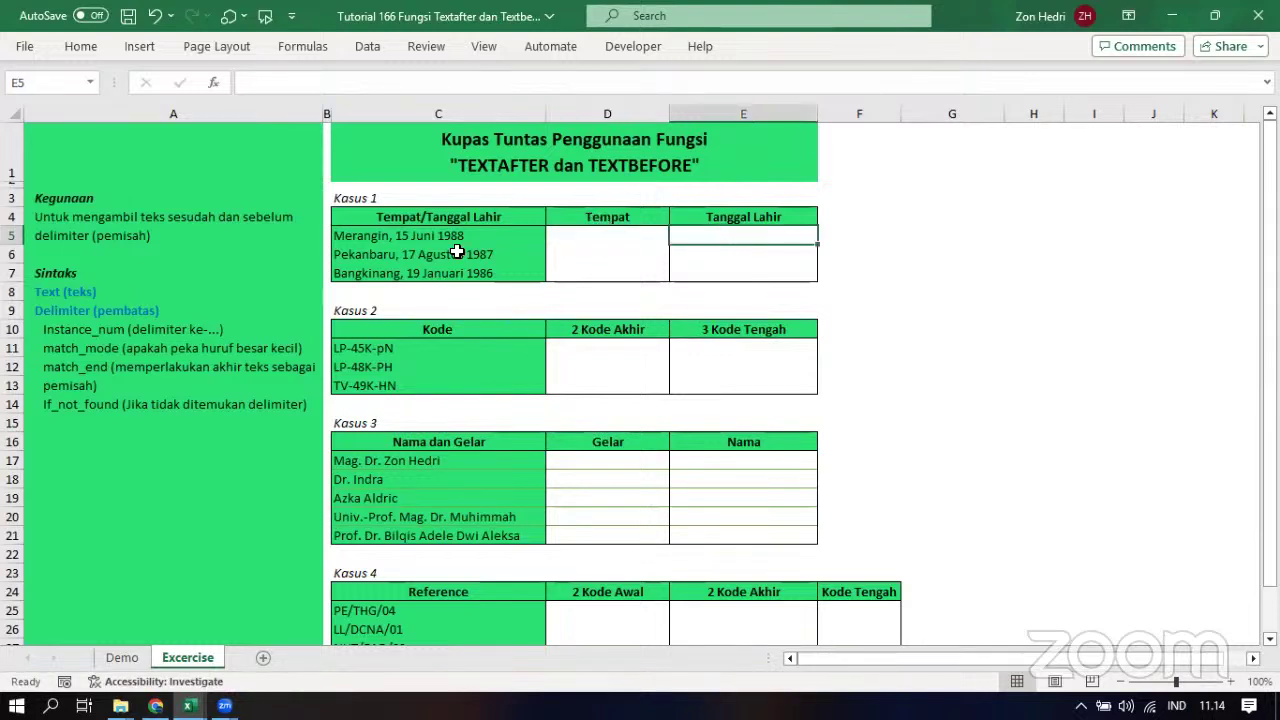
{"action": "left_click", "coordinate": [388, 219]}
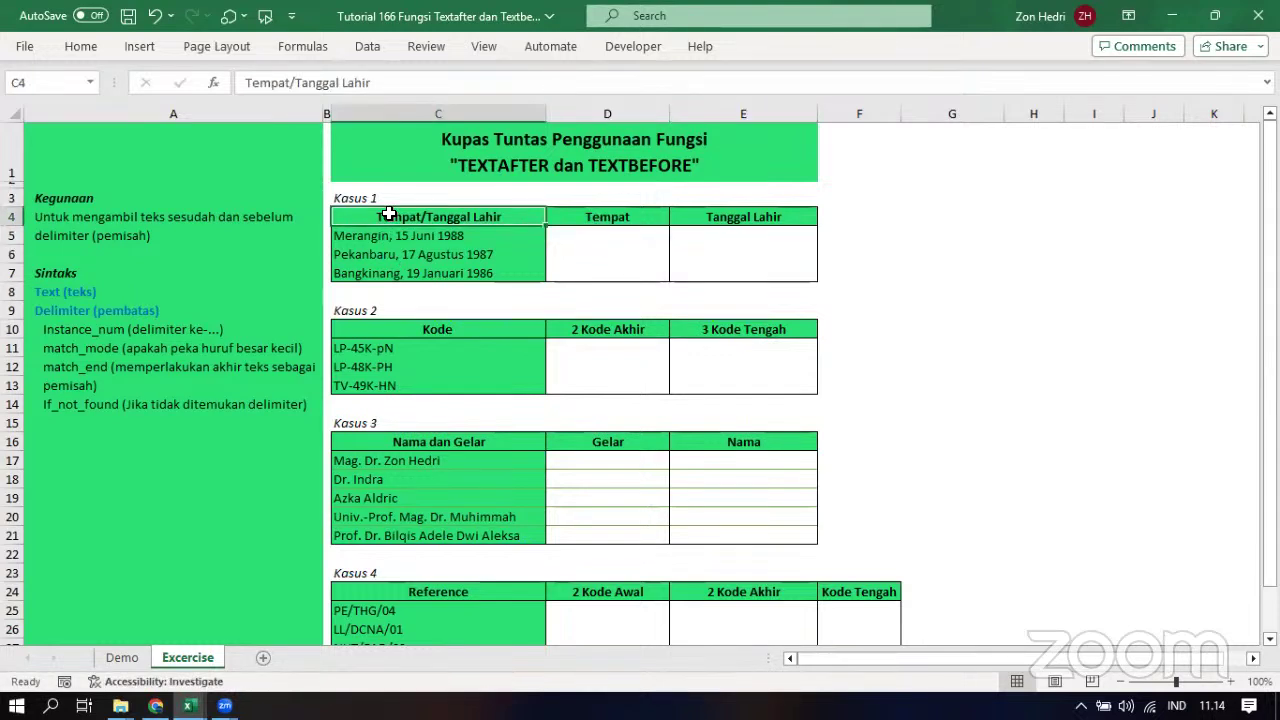
{"action": "left_click_drag", "start_coordinate": [388, 238], "coordinate": [387, 272]}
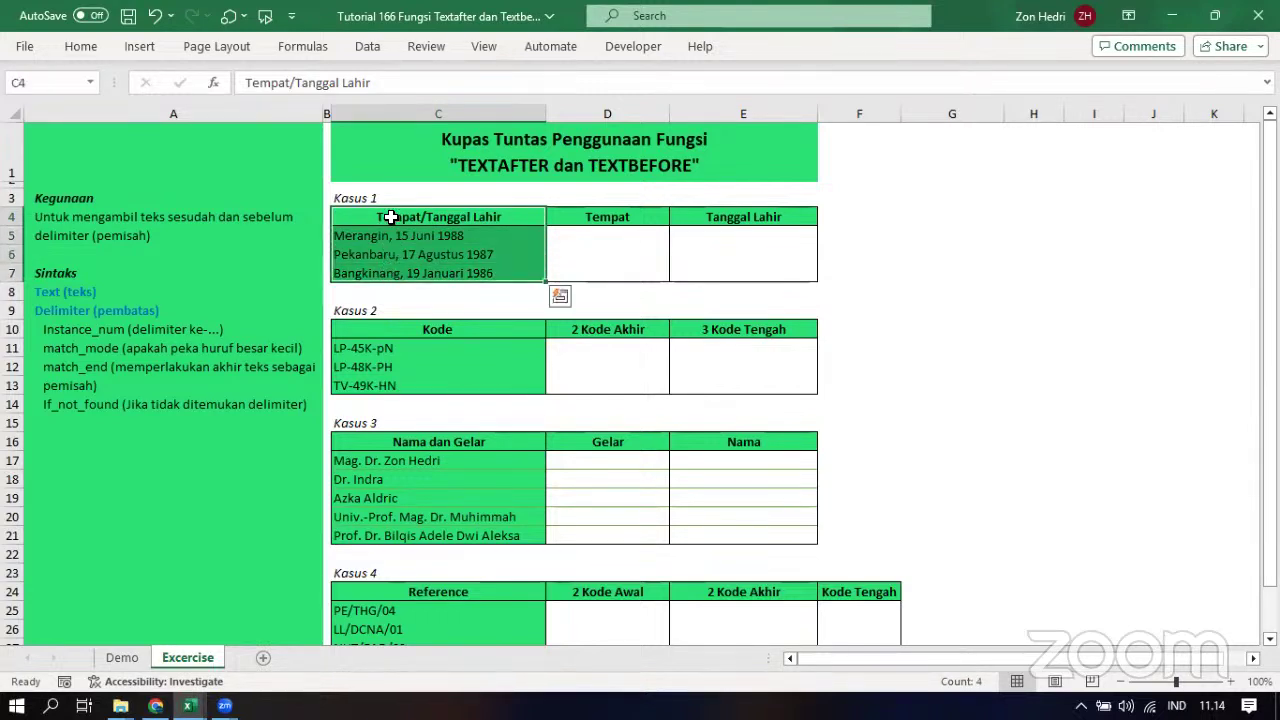
{"action": "left_click", "coordinate": [389, 216]}
{"action": "left_click", "coordinate": [392, 256], "text": "shift"}
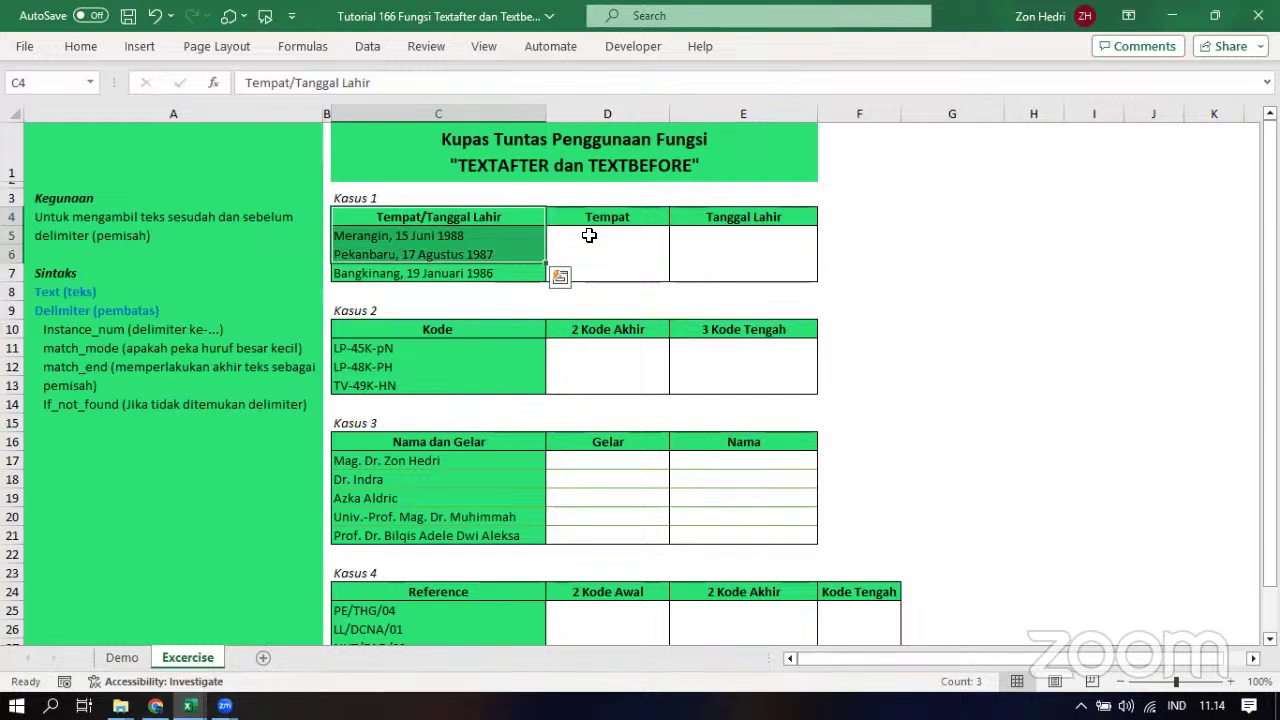
{"action": "left_click", "coordinate": [589, 235]}
{"action": "left_click", "coordinate": [742, 237]}
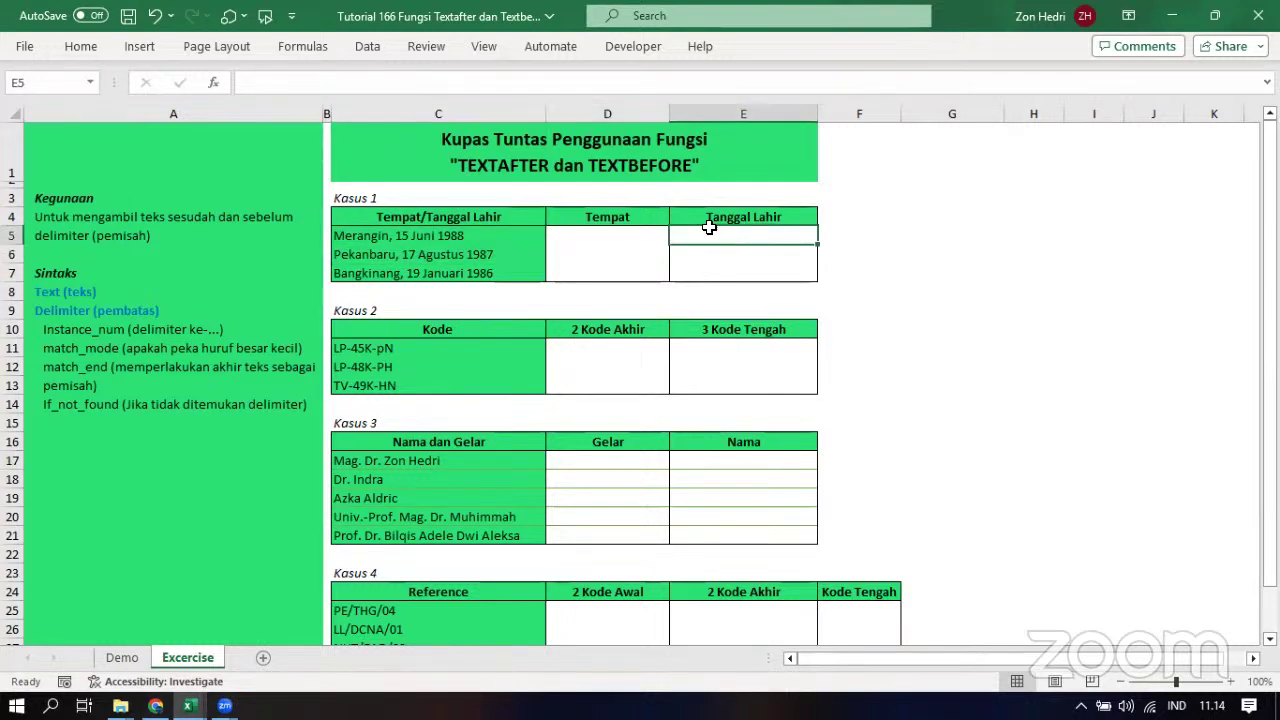
{"action": "left_click", "coordinate": [591, 232]}
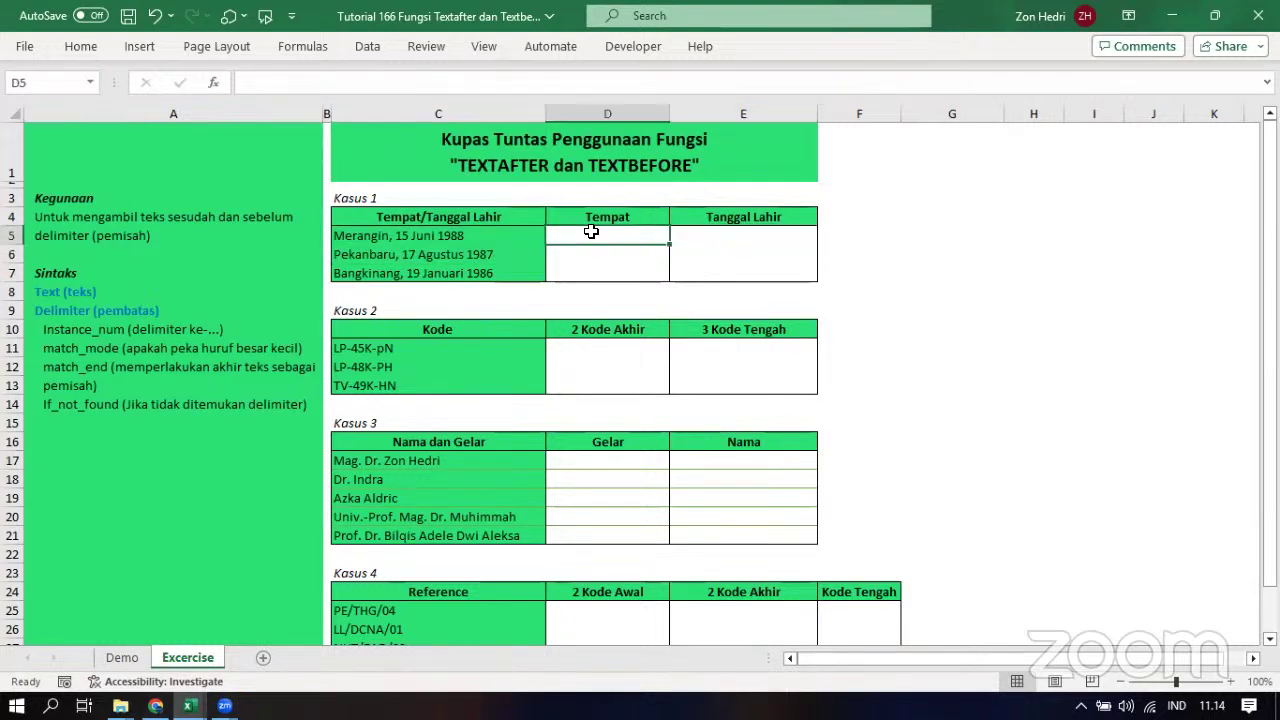
{"action": "left_click", "coordinate": [366, 237]}
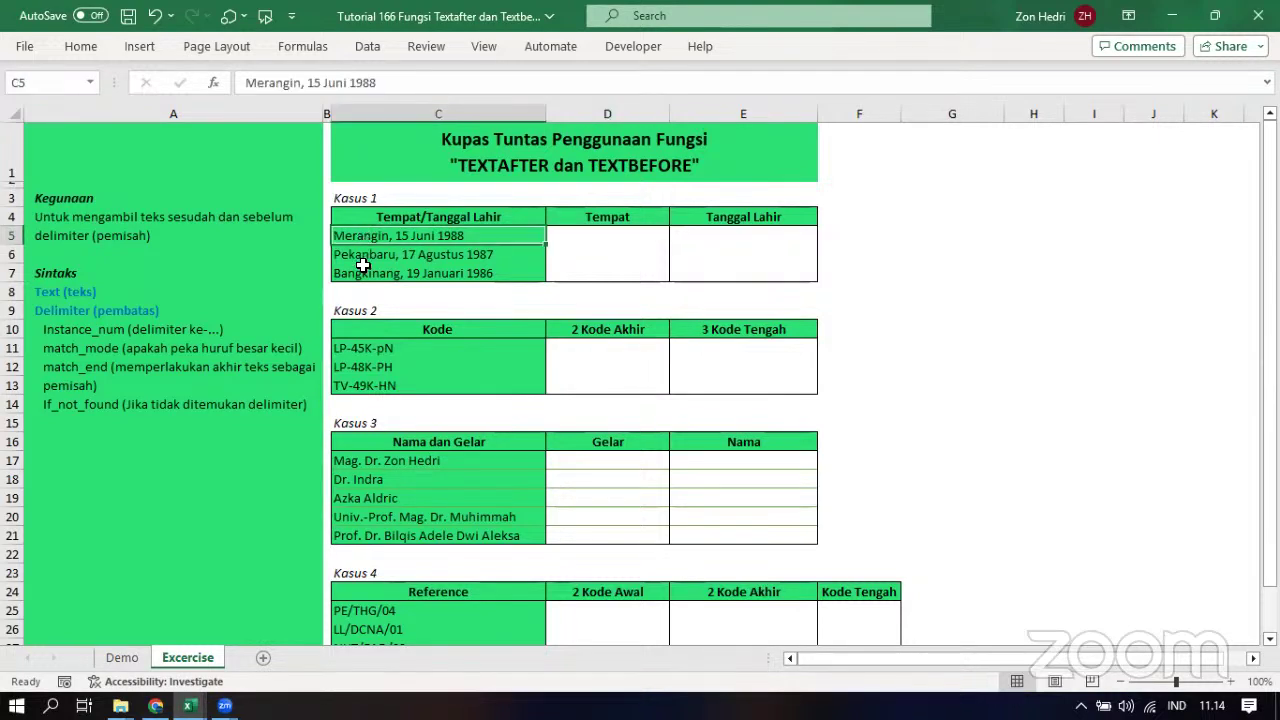
{"action": "left_click", "coordinate": [365, 259]}
{"action": "left_click", "coordinate": [363, 273]}
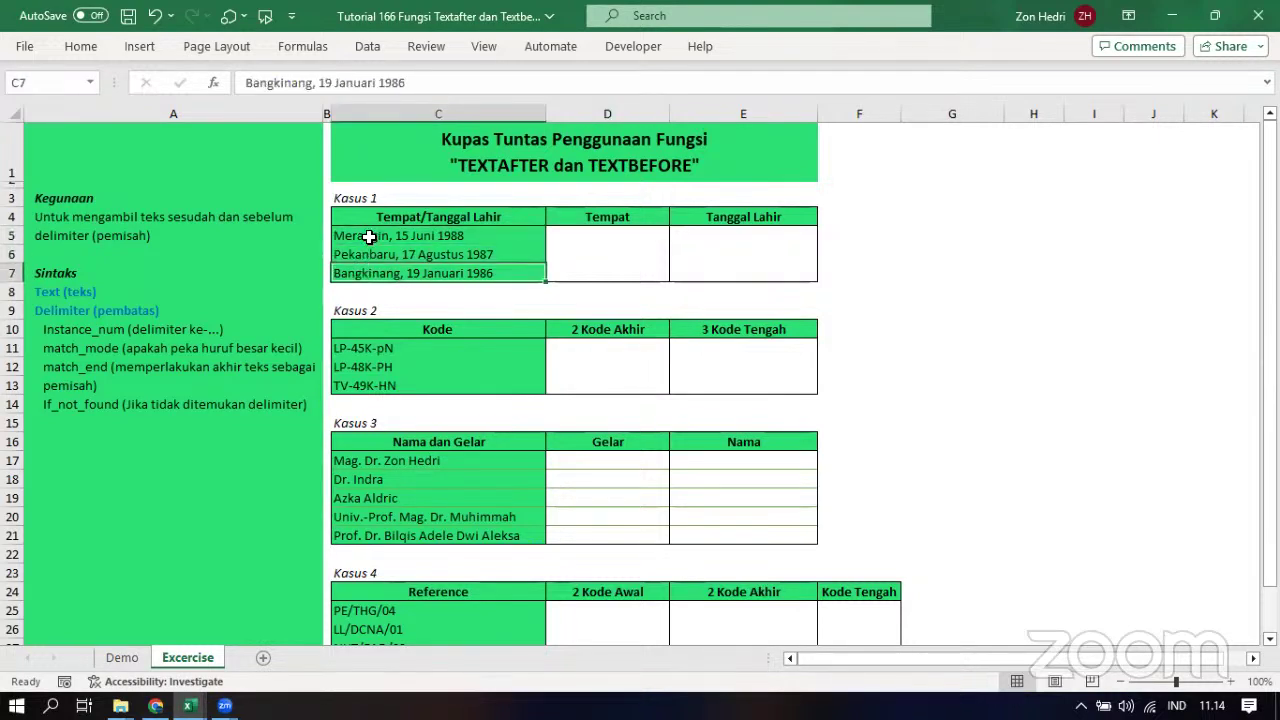
{"action": "left_click", "coordinate": [368, 236]}
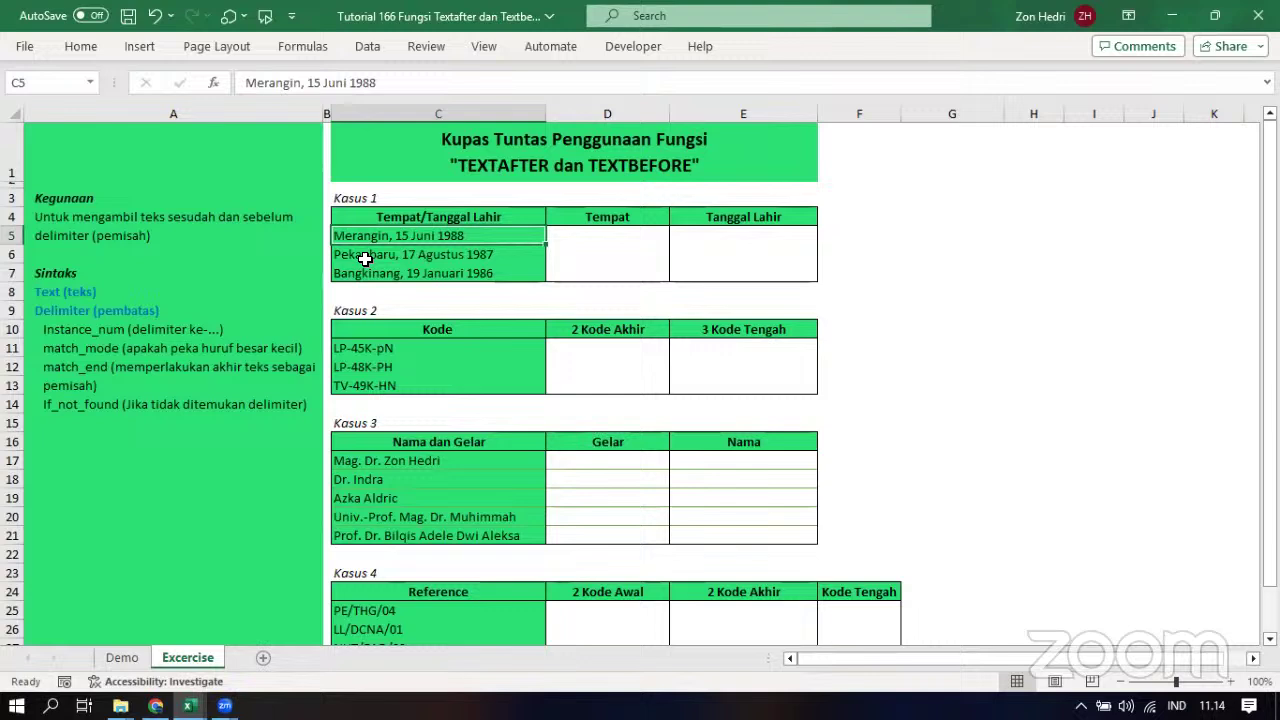
{"action": "left_click", "coordinate": [596, 216]}
{"action": "left_click", "coordinate": [749, 212]}
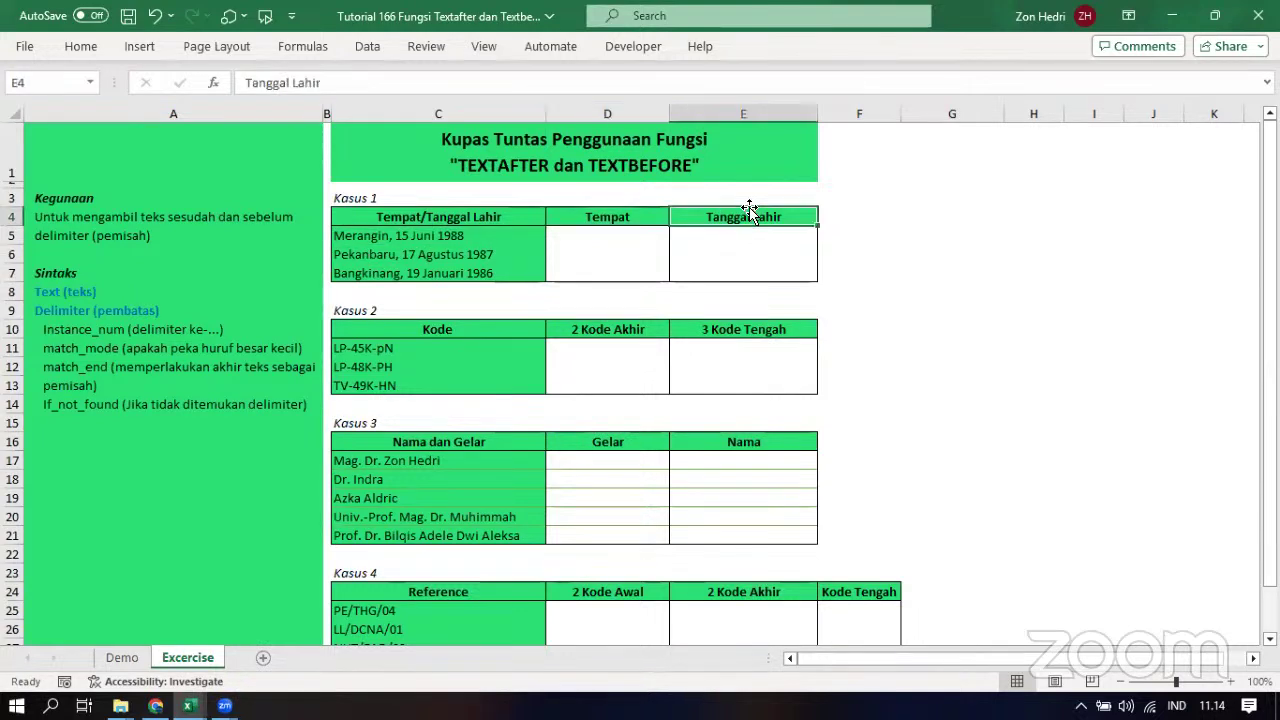
{"action": "left_click", "coordinate": [371, 236]}
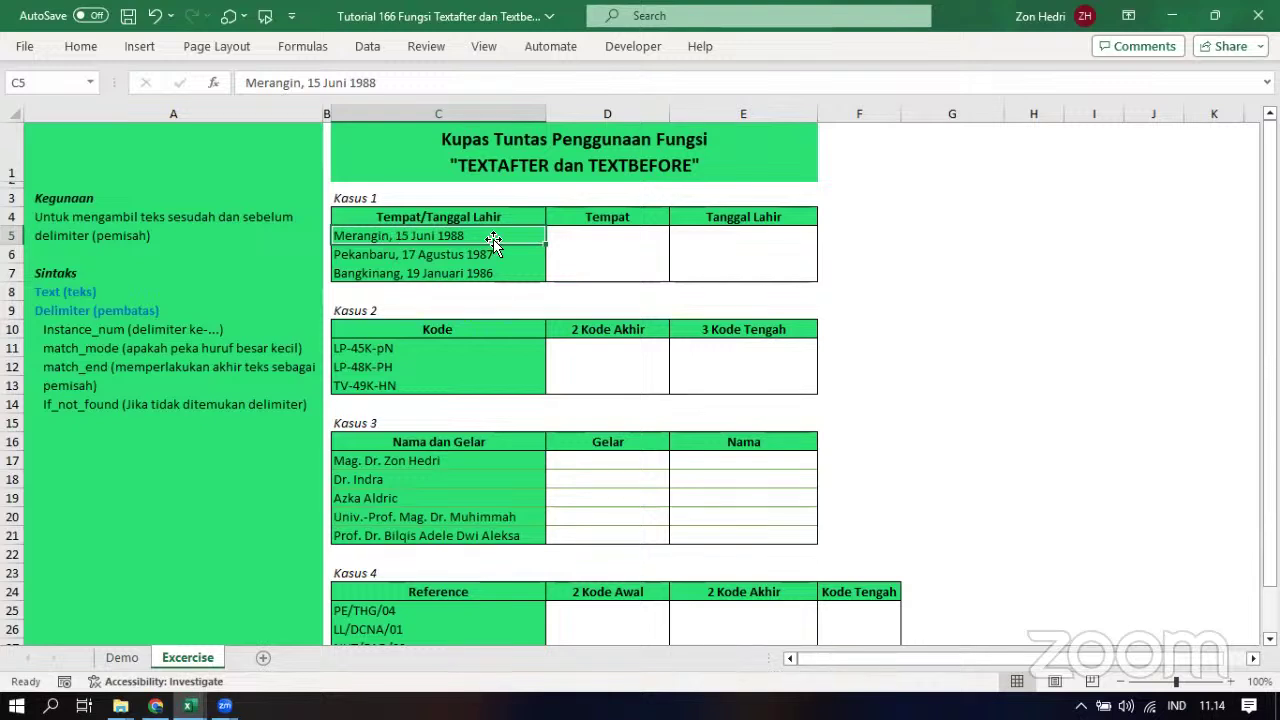
{"action": "left_click", "coordinate": [591, 233]}
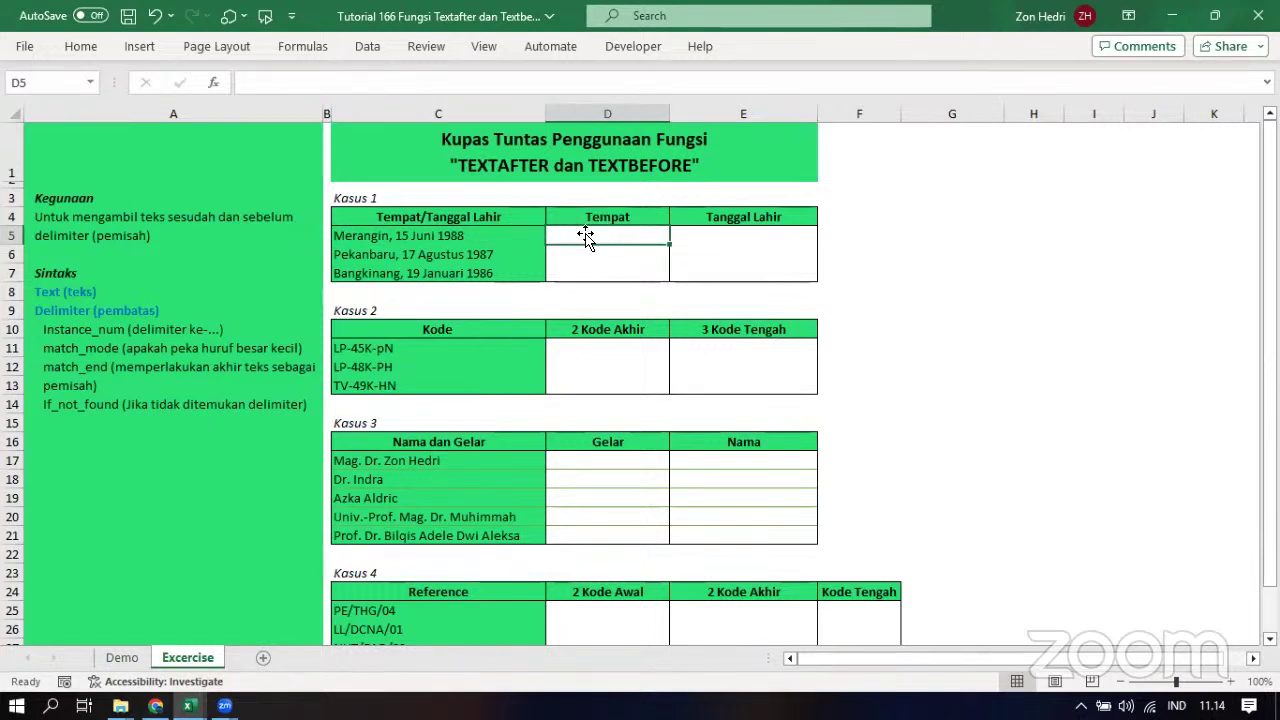
{"action": "left_click_drag", "start_coordinate": [580, 244], "coordinate": [581, 268]}
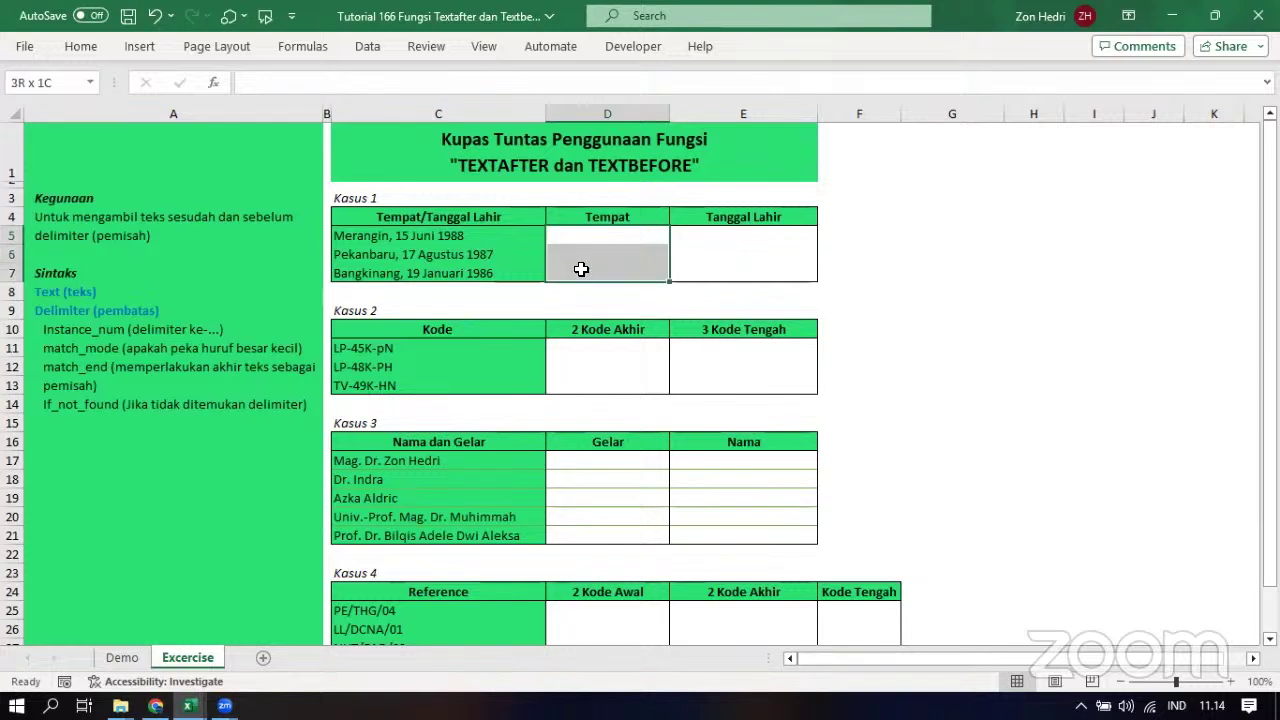
Check the three source entries in C5:C7 for the delimiter that separates the place from the date
{"action": "left_click", "coordinate": [391, 239]}
{"action": "left_click", "coordinate": [391, 254]}
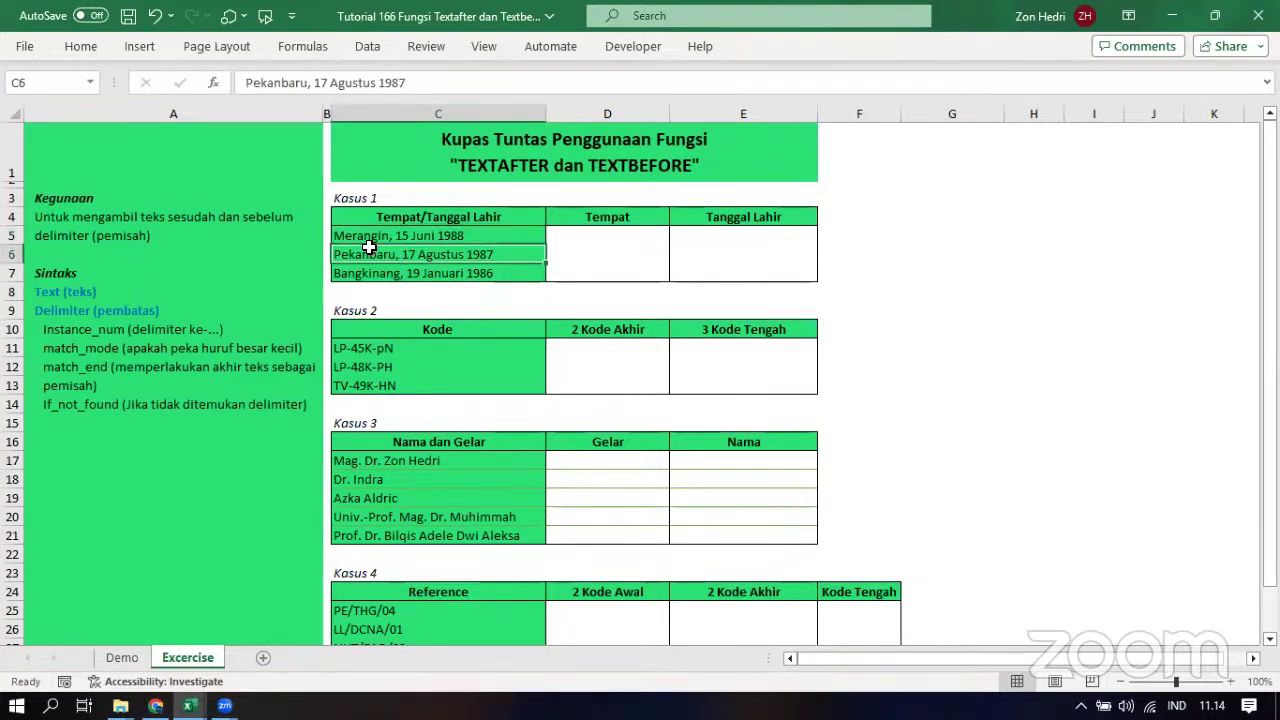
{"action": "left_click", "coordinate": [369, 242]}
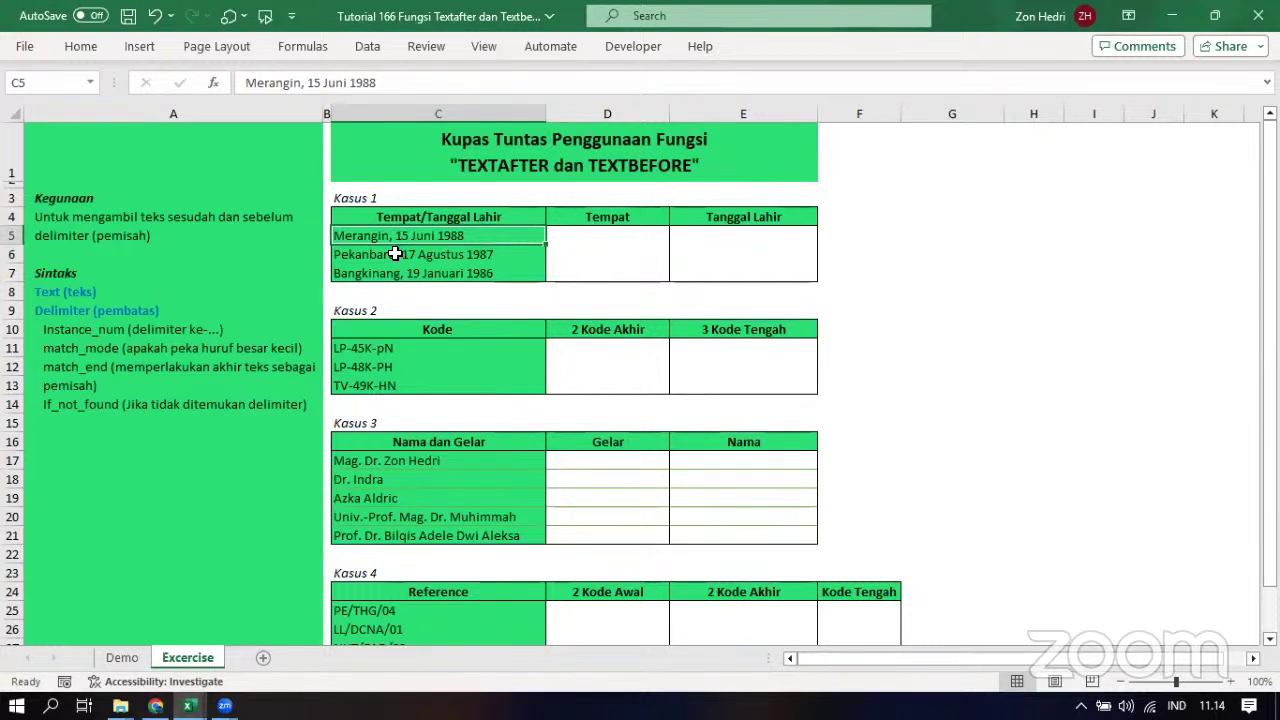
{"action": "left_click", "coordinate": [394, 254]}
{"action": "left_click", "coordinate": [398, 272]}
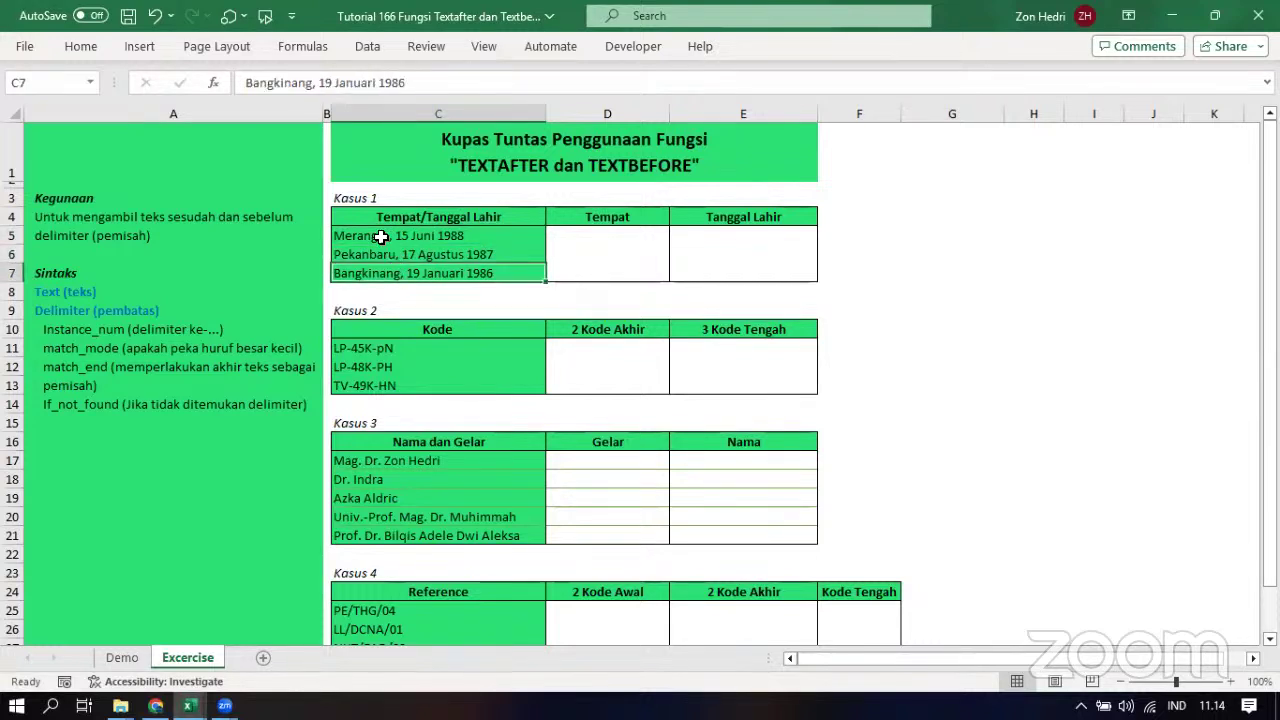
{"action": "left_click", "coordinate": [386, 241]}
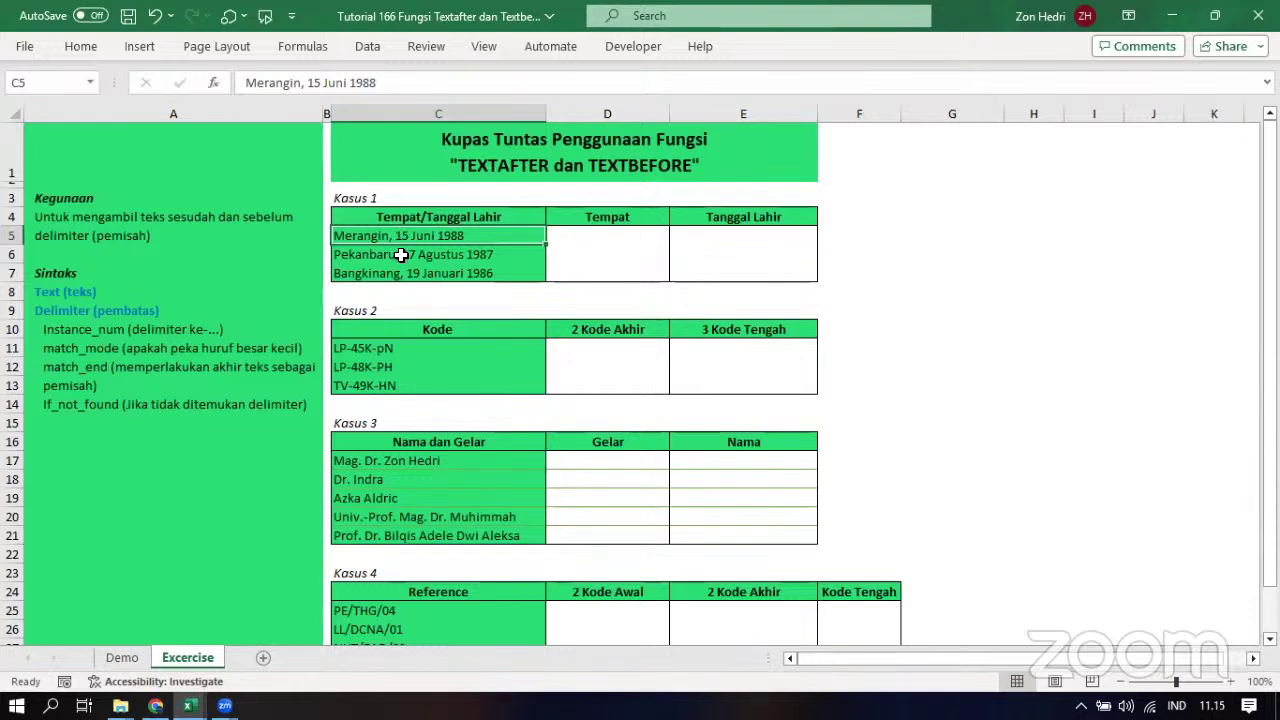
{"action": "left_click", "coordinate": [400, 255]}
{"action": "left_click", "coordinate": [398, 276]}
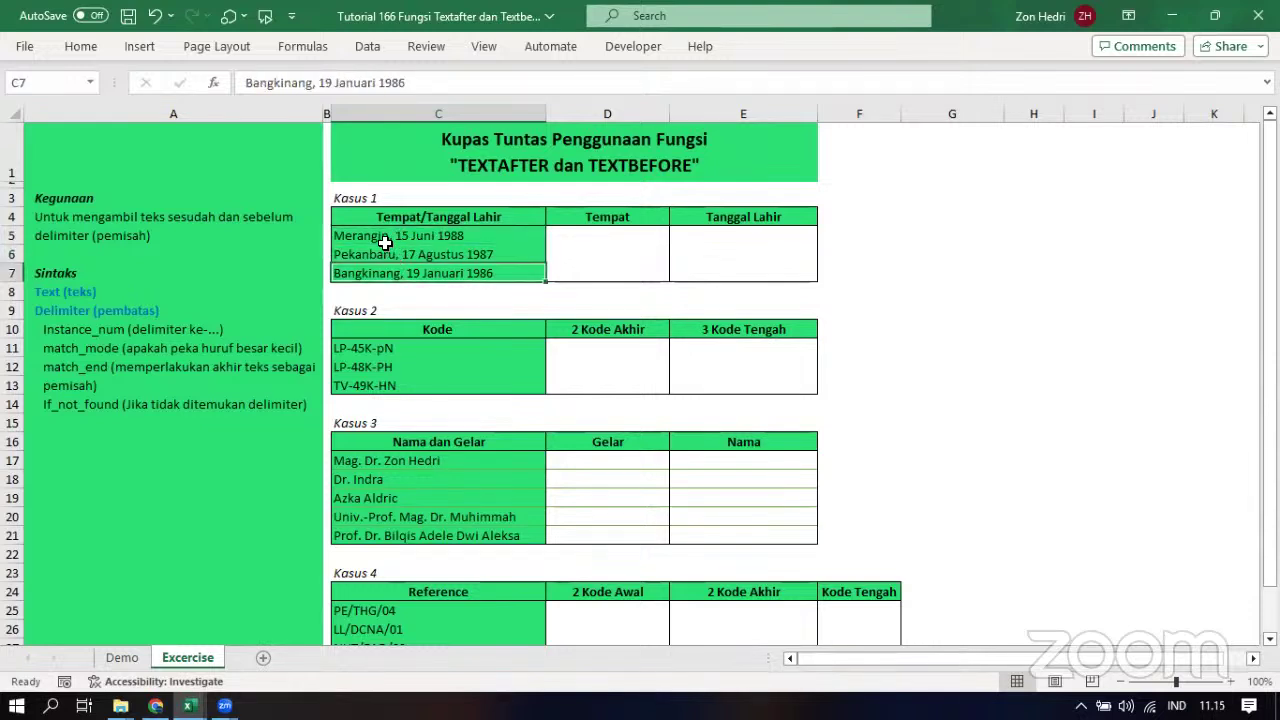
{"action": "double_click", "coordinate": [390, 236]}
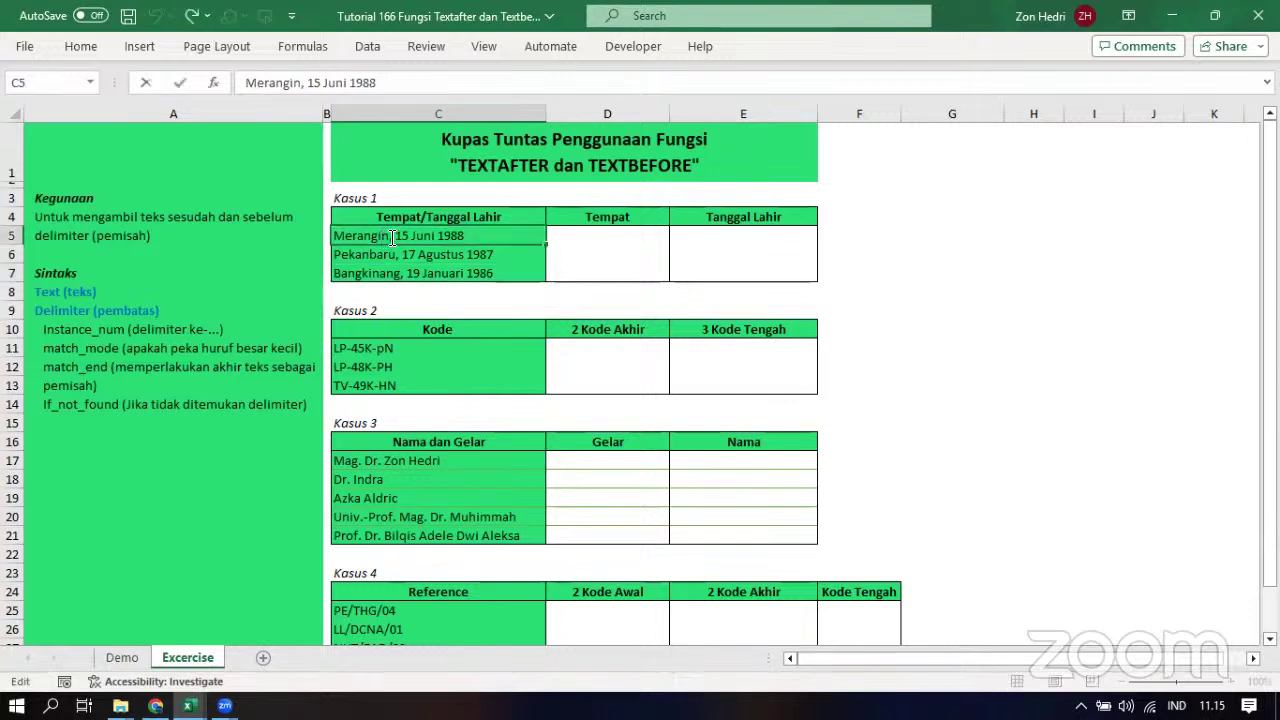
{"action": "left_click_drag", "start_coordinate": [388, 237], "coordinate": [393, 238]}
{"action": "left_click", "coordinate": [374, 258]}
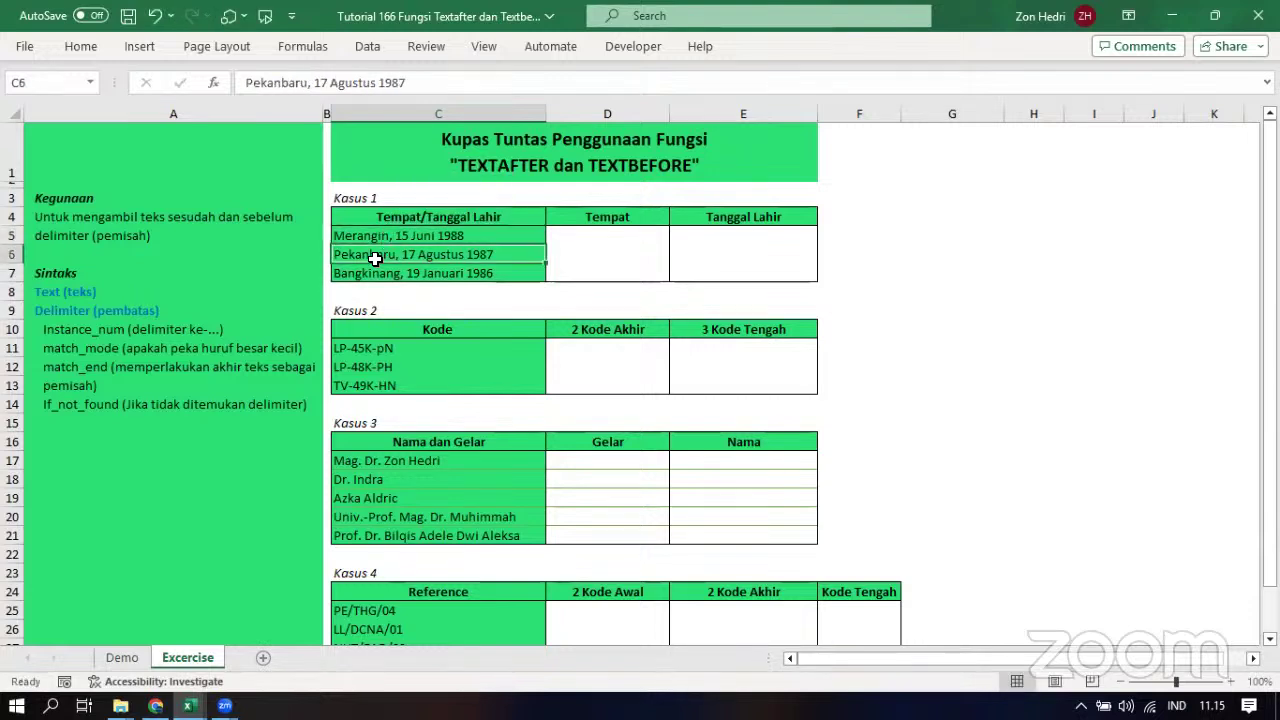
Extract the place from C5 into the Tempat cell D5 with the formula =TEXTBEFORE(C5;",")
{"action": "left_click", "coordinate": [585, 239]}
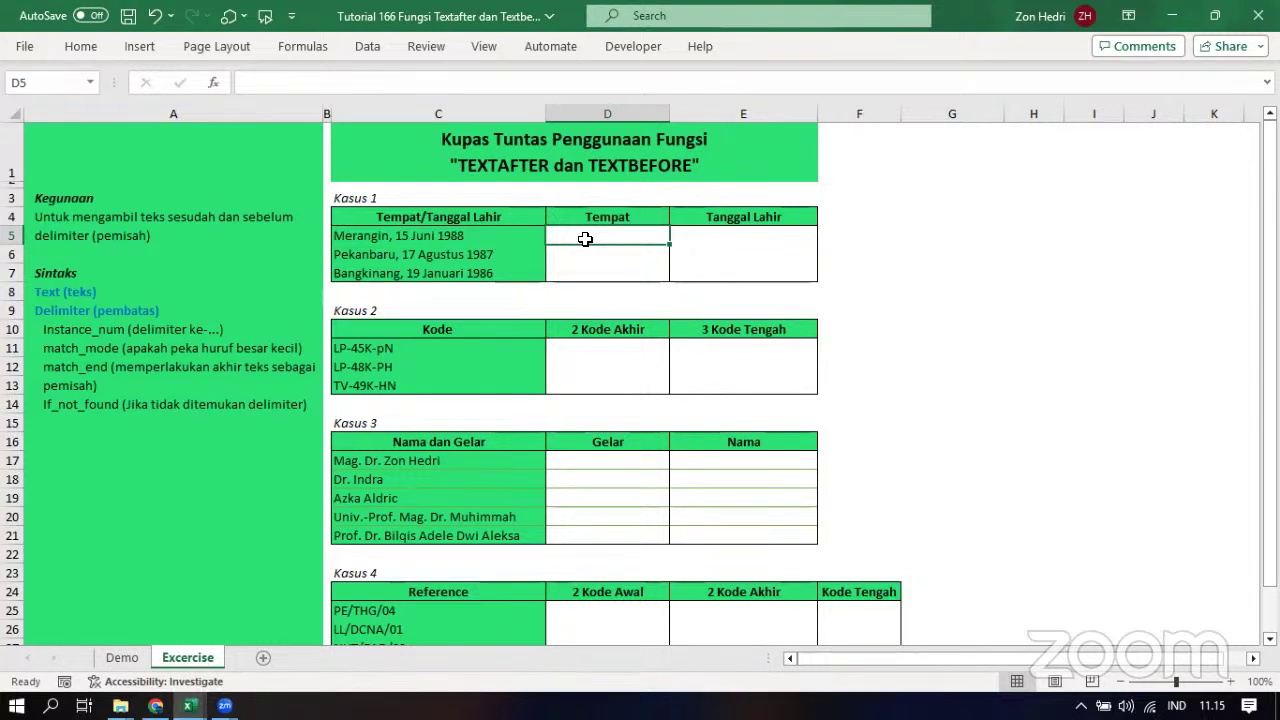
{"action": "type", "text": "="}
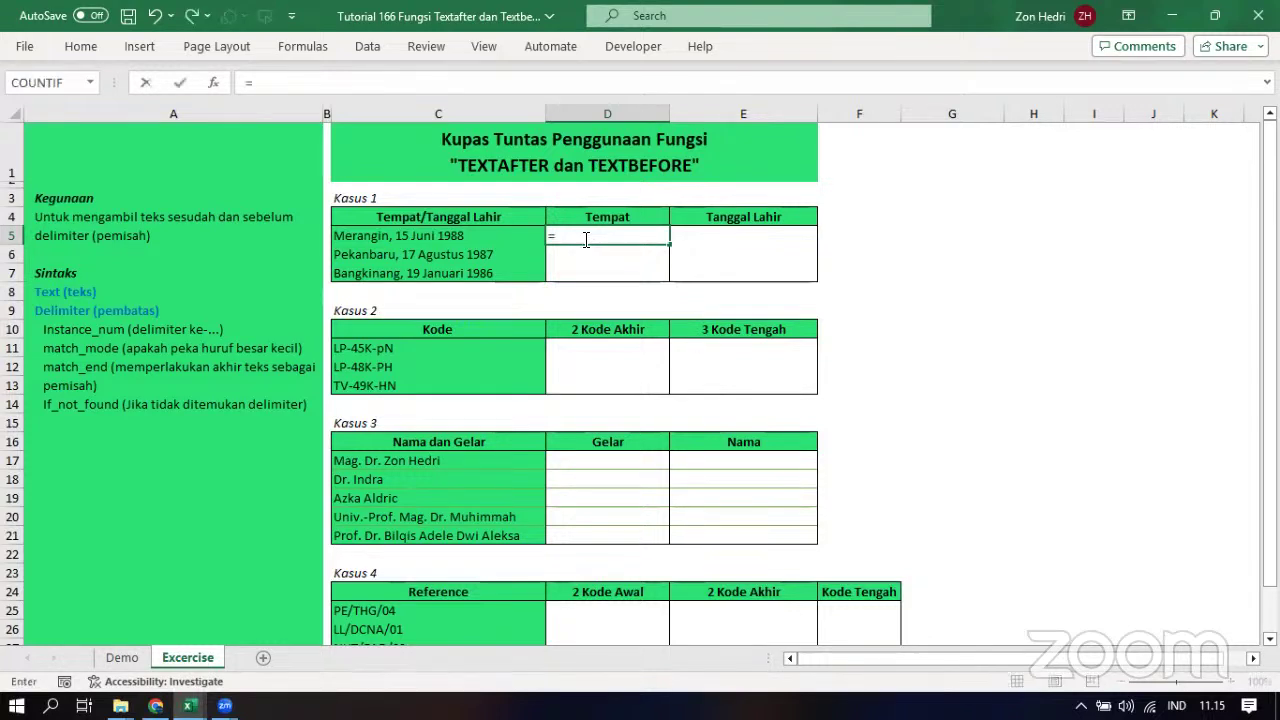
{"action": "type", "text": "textbe"}
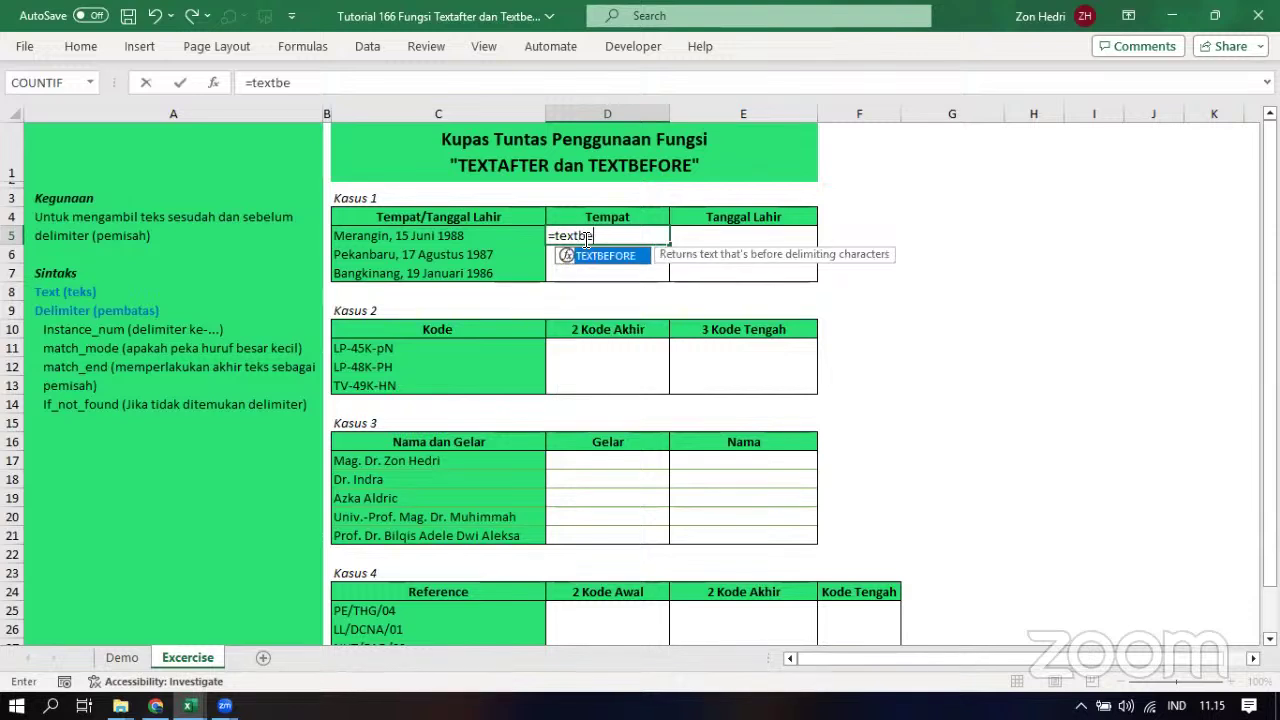
{"action": "type", "text": "fore("}
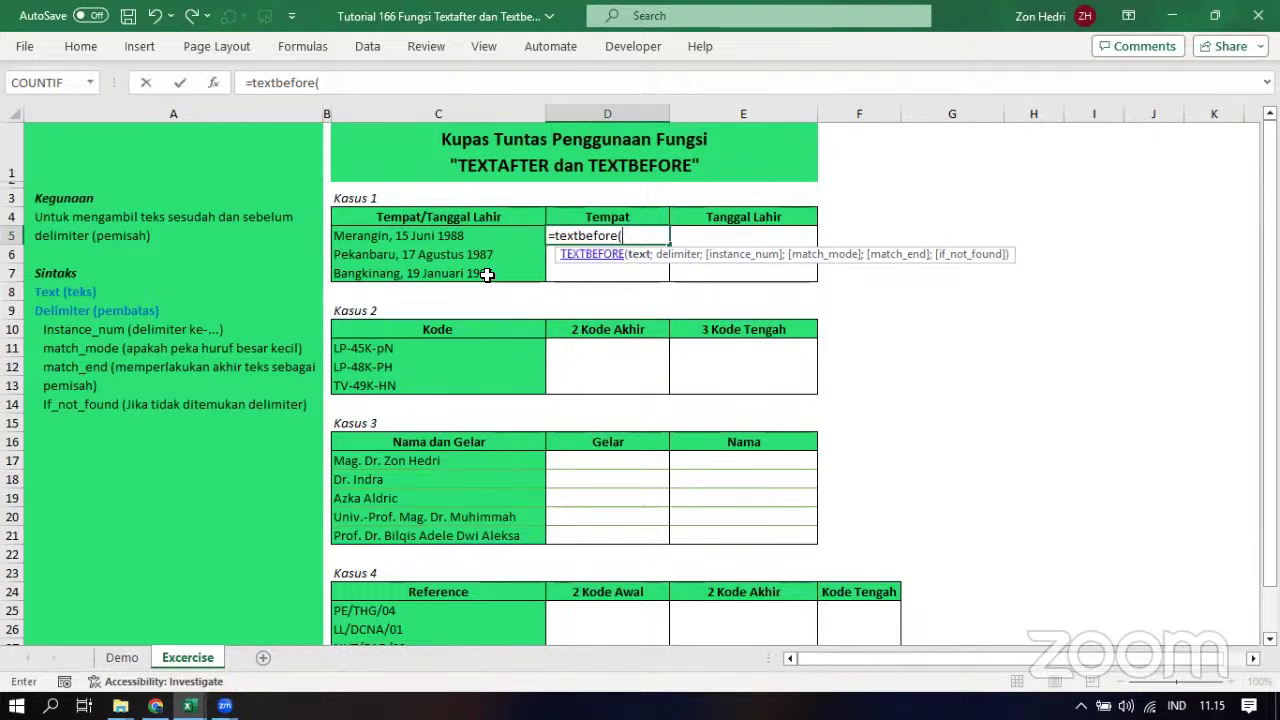
{"action": "left_click", "coordinate": [424, 243]}
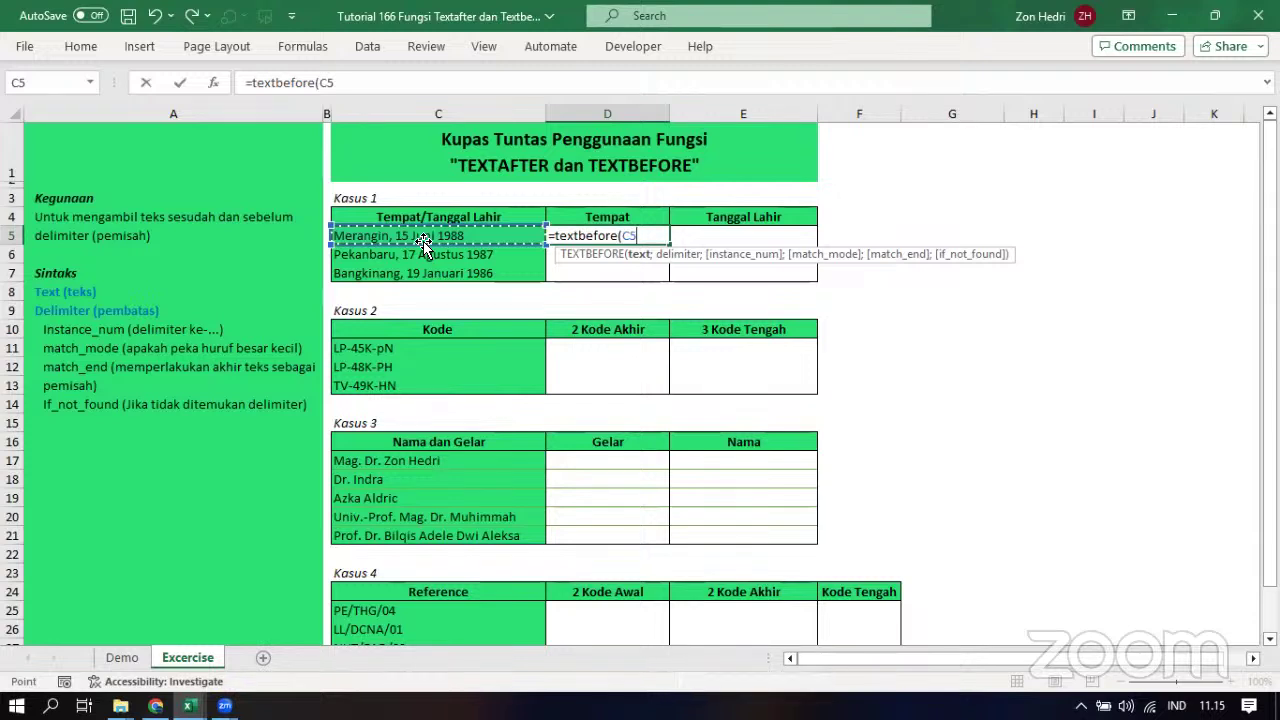
{"action": "type", "text": ";\","}
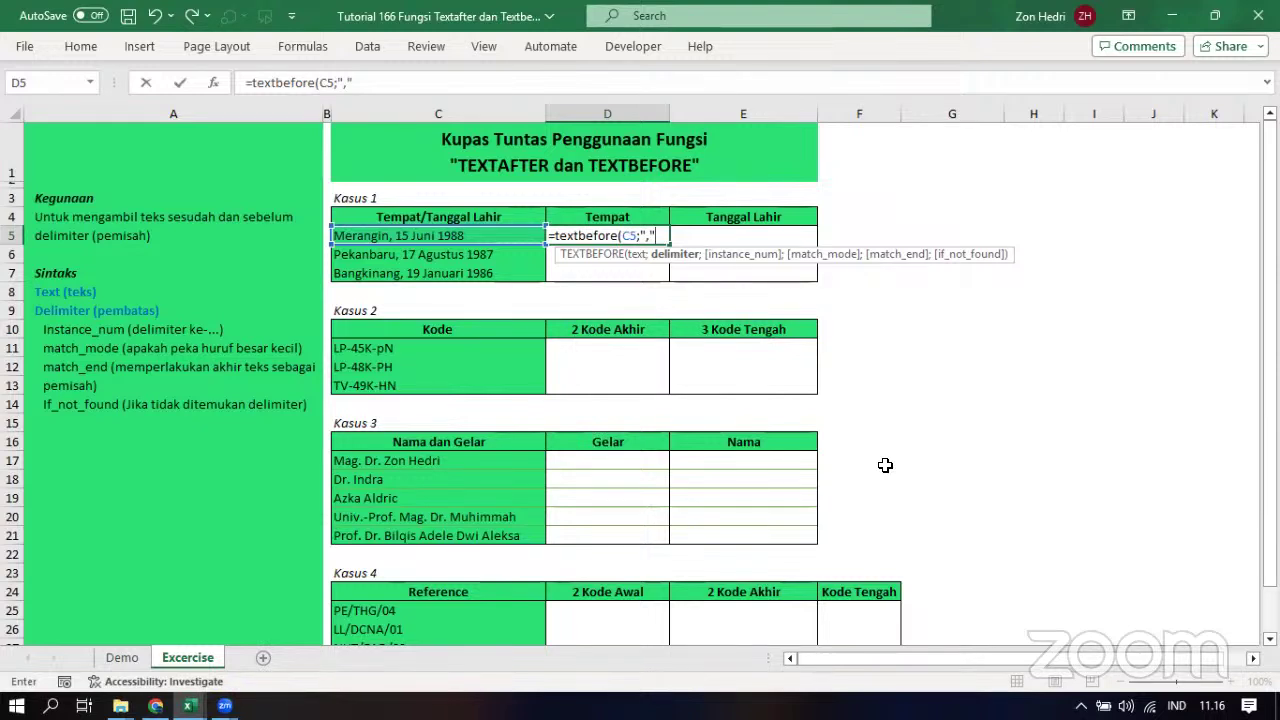
{"action": "type", "text": ")"}
{"action": "key", "text": "ctrl+Return"}
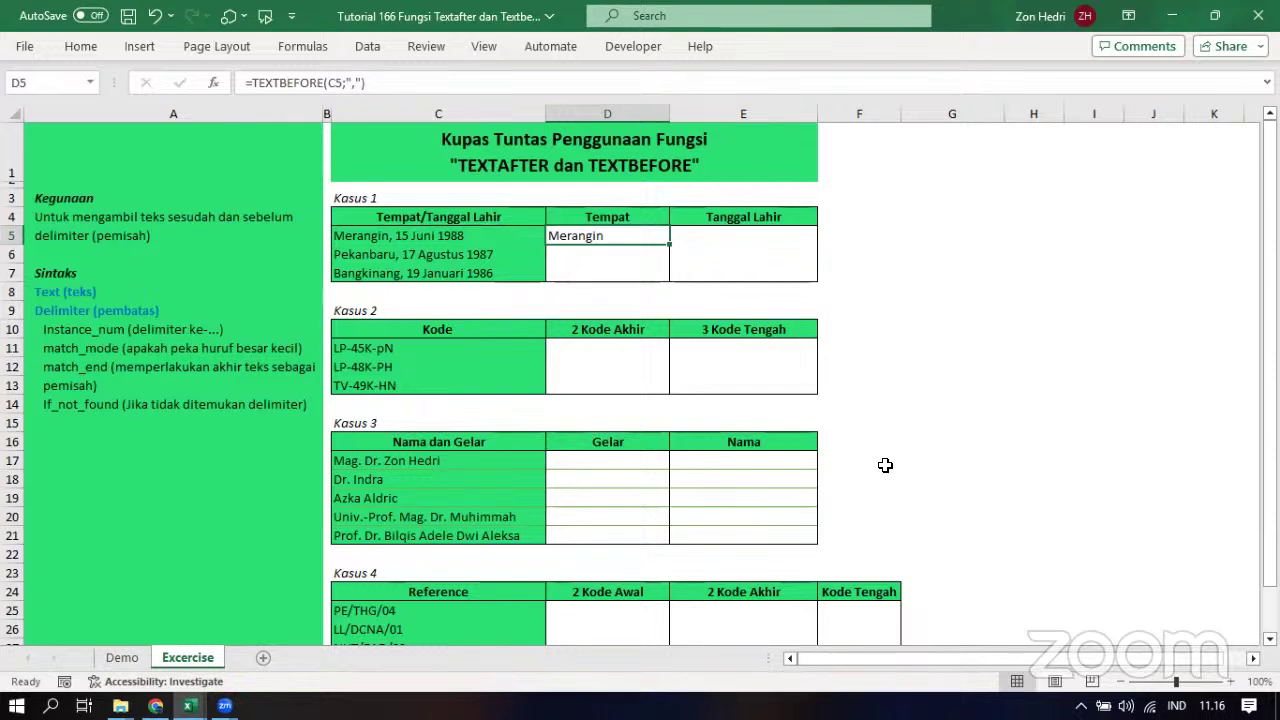
{"action": "left_click", "coordinate": [437, 250]}
{"action": "left_click", "coordinate": [435, 236]}
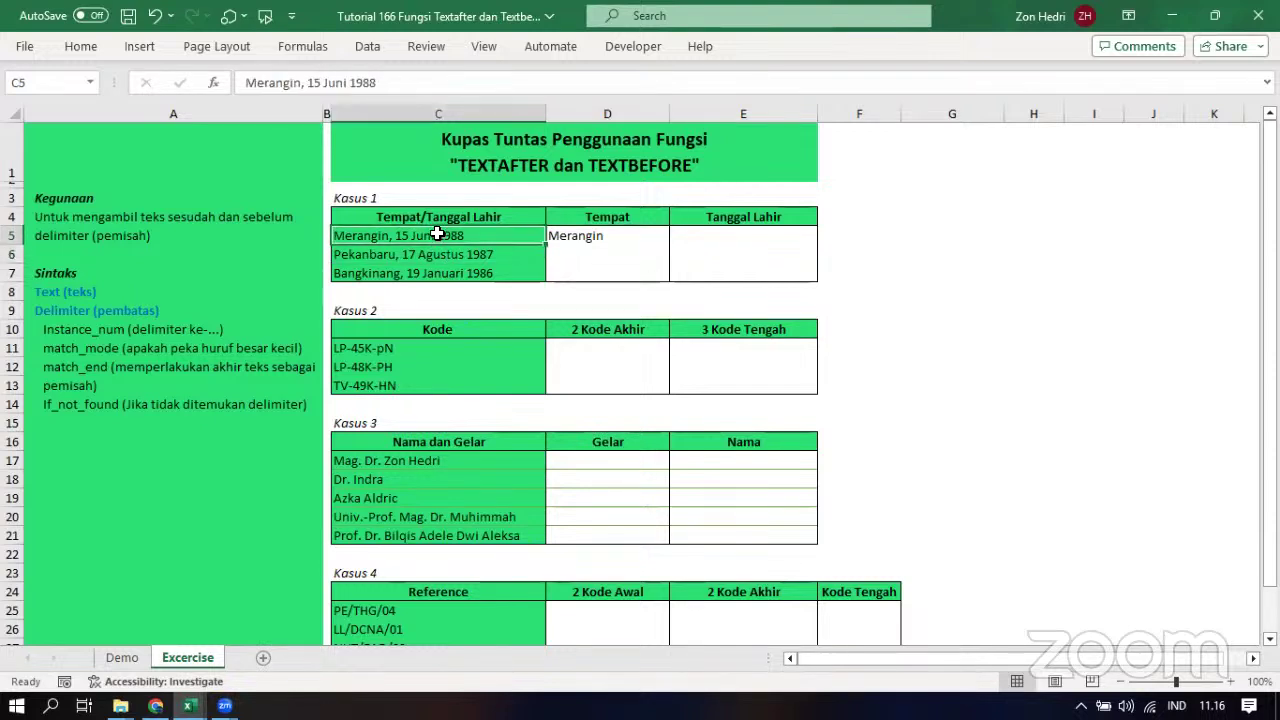
{"action": "left_click", "coordinate": [581, 236]}
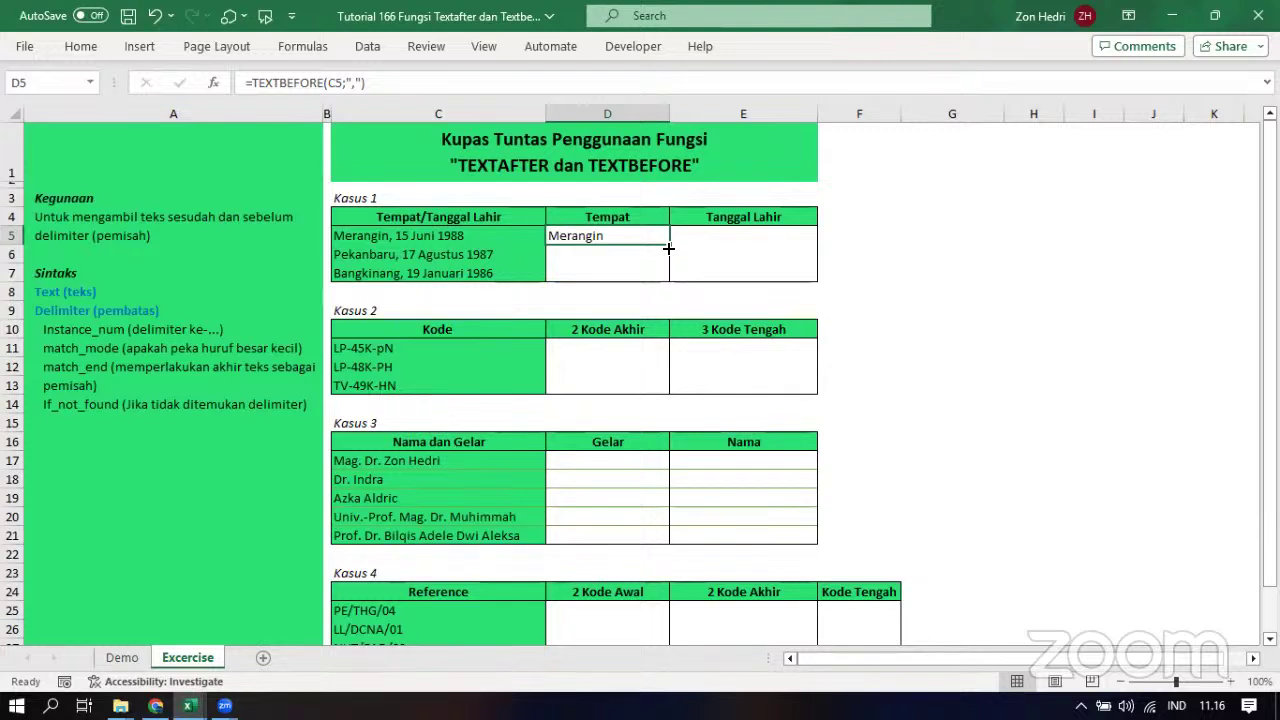
Fill the Tempat formula from D5 down to D7 and check each of the filled cells
{"action": "left_click_drag", "start_coordinate": [668, 248], "coordinate": [668, 275]}
{"action": "left_click", "coordinate": [952, 272]}
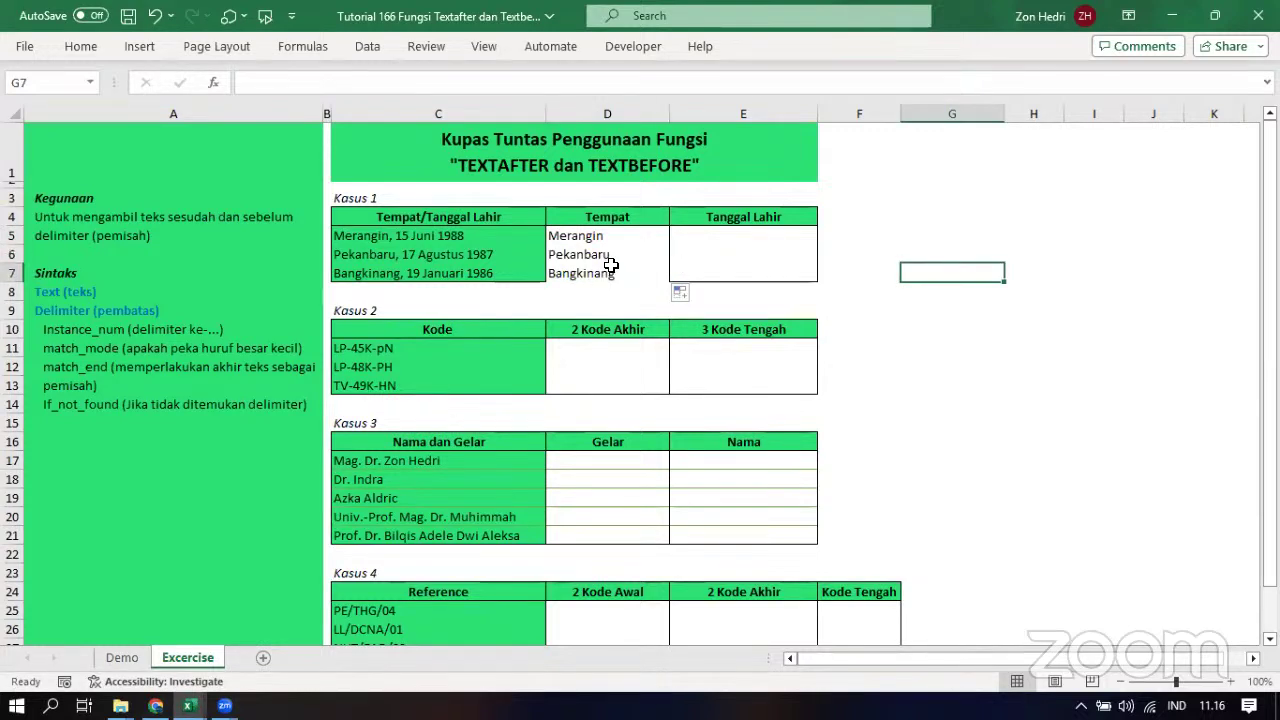
{"action": "left_click", "coordinate": [556, 238]}
{"action": "left_click", "coordinate": [565, 256]}
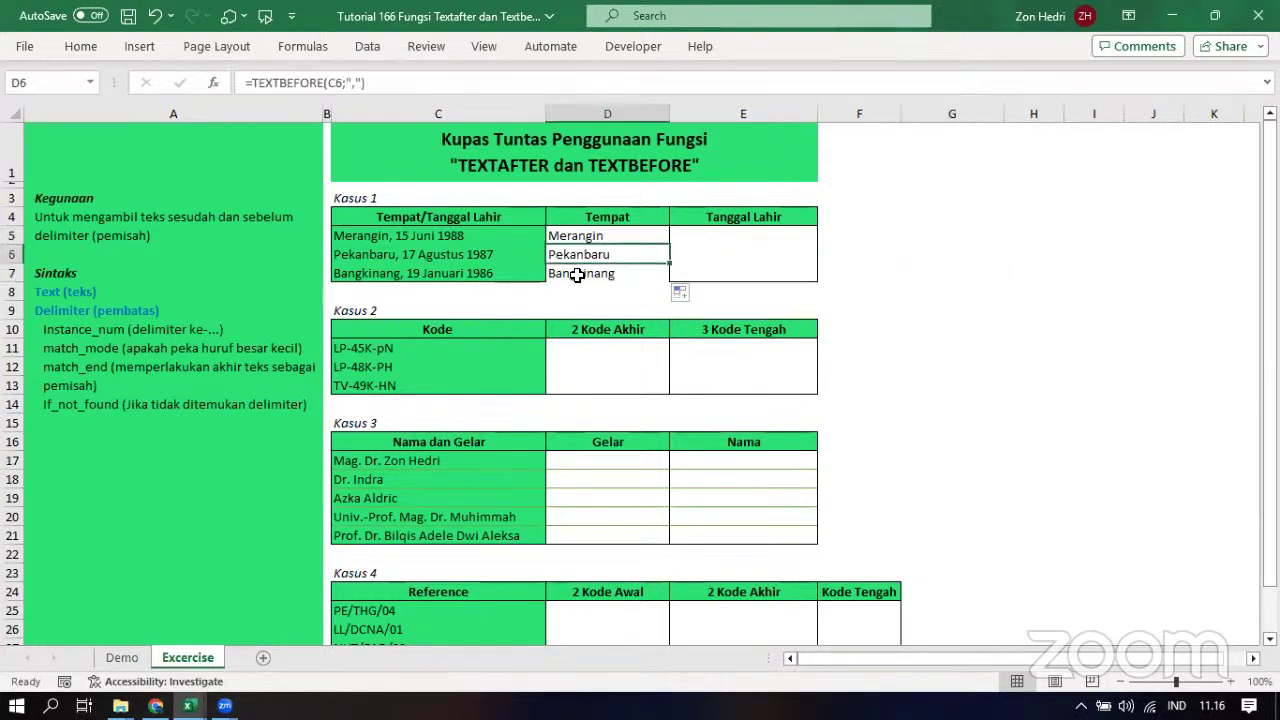
{"action": "left_click", "coordinate": [577, 274]}
Extract the birth date from C5 into the Tanggal Lahir cell E5 with the formula =TEXTAFTER(C5;",")
{"action": "left_click", "coordinate": [704, 243]}
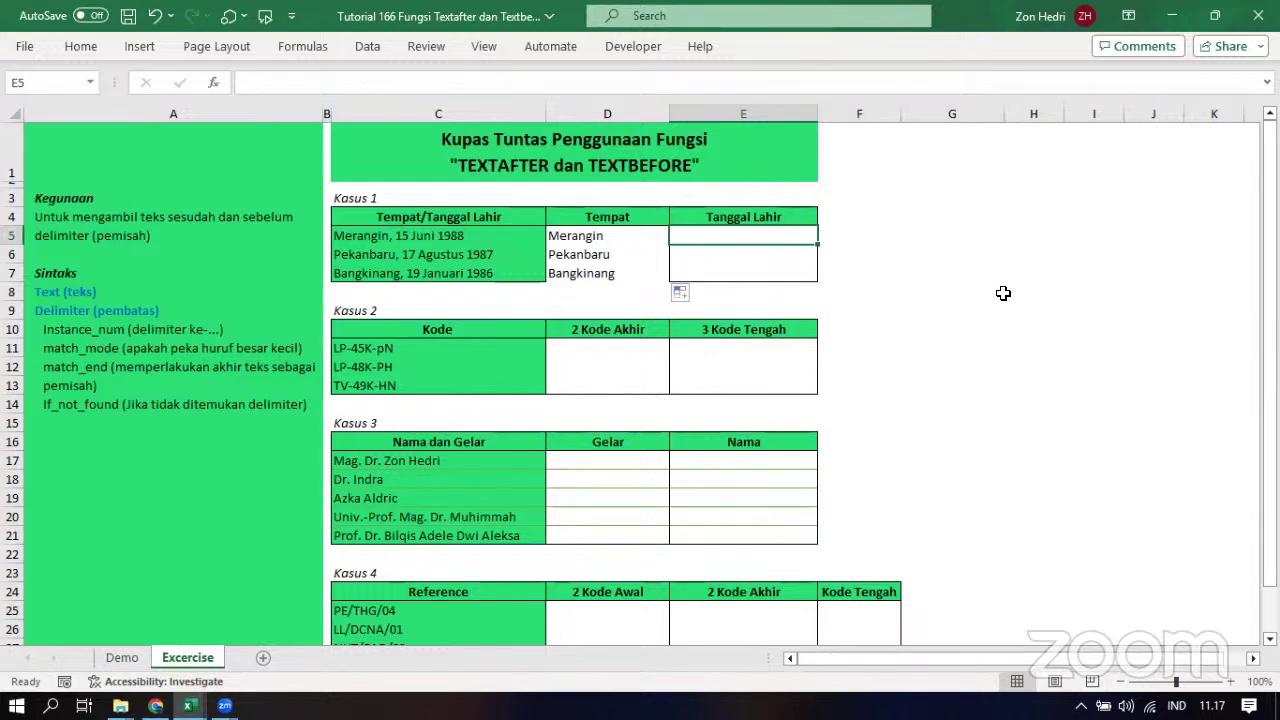
{"action": "type", "text": "=text"}
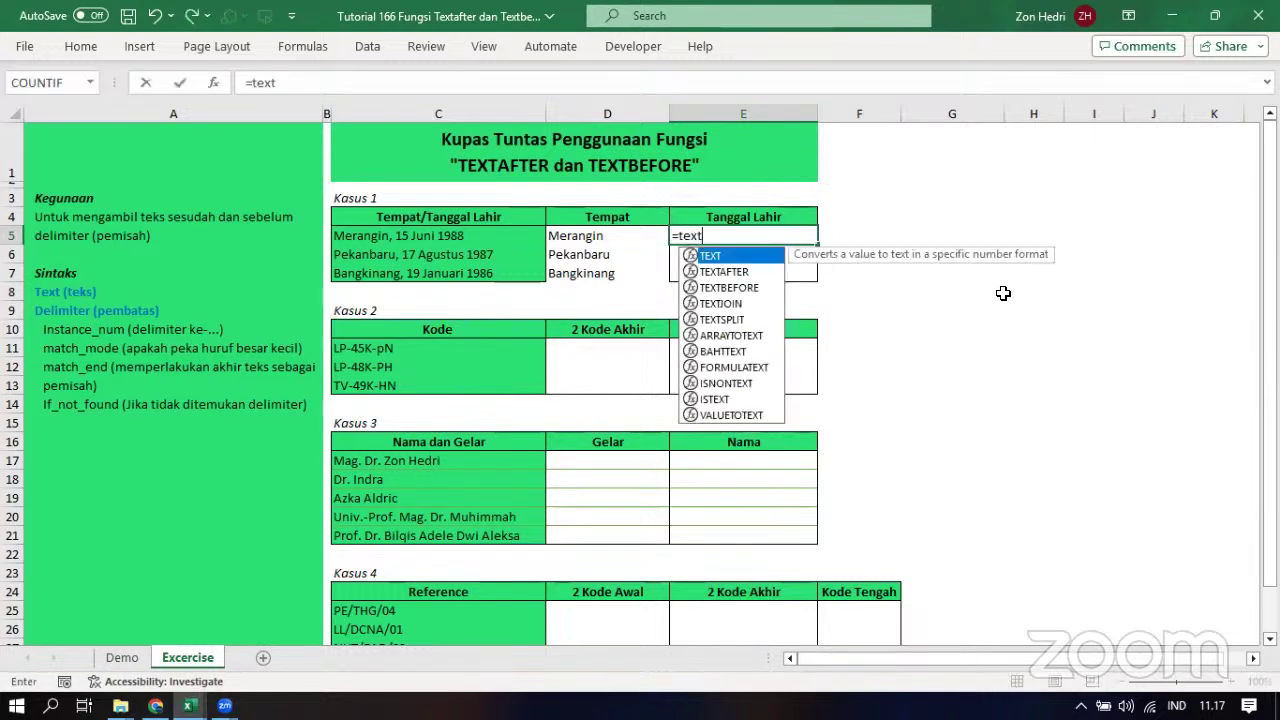
{"action": "double_click", "coordinate": [746, 270]}
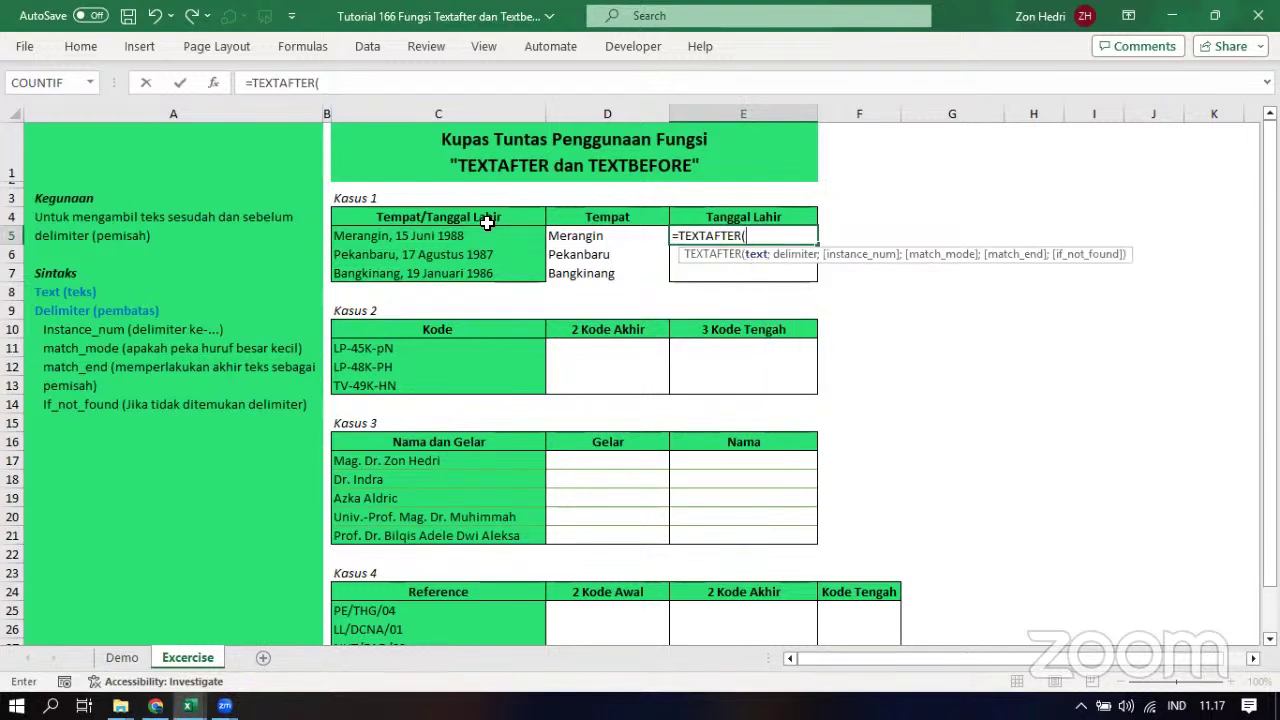
{"action": "left_click", "coordinate": [413, 236]}
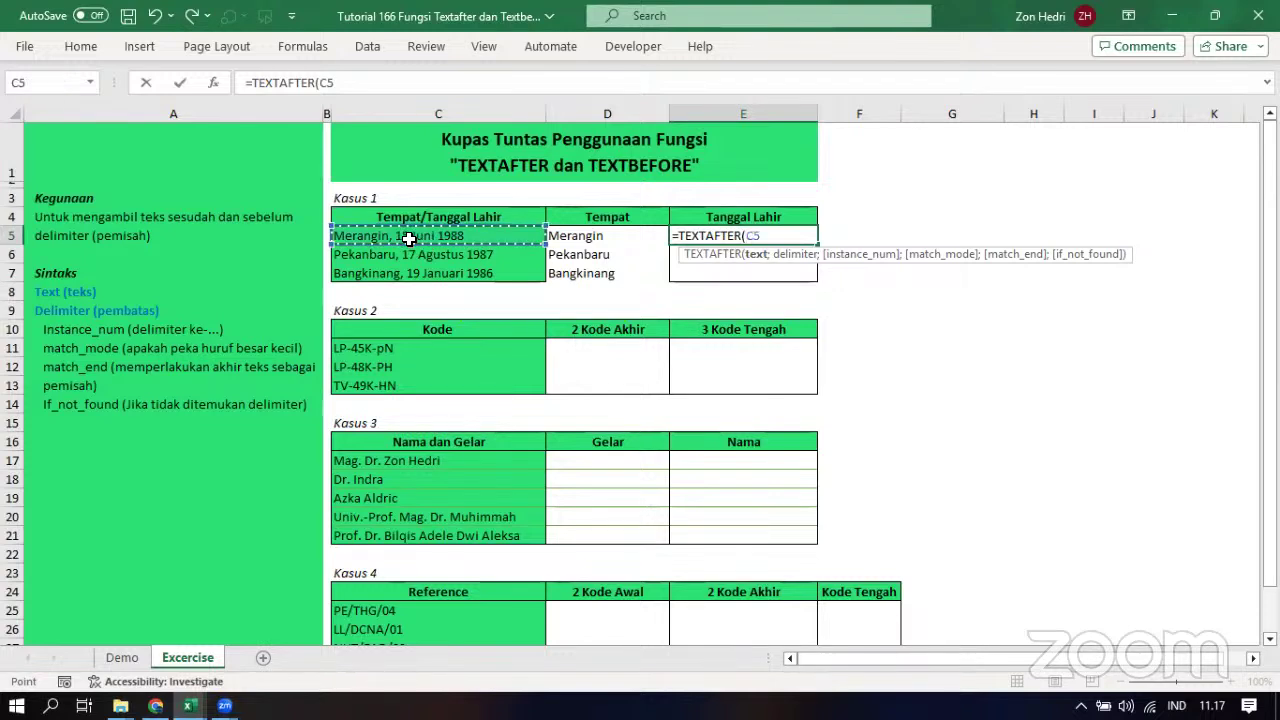
{"action": "type", "text": ";"}
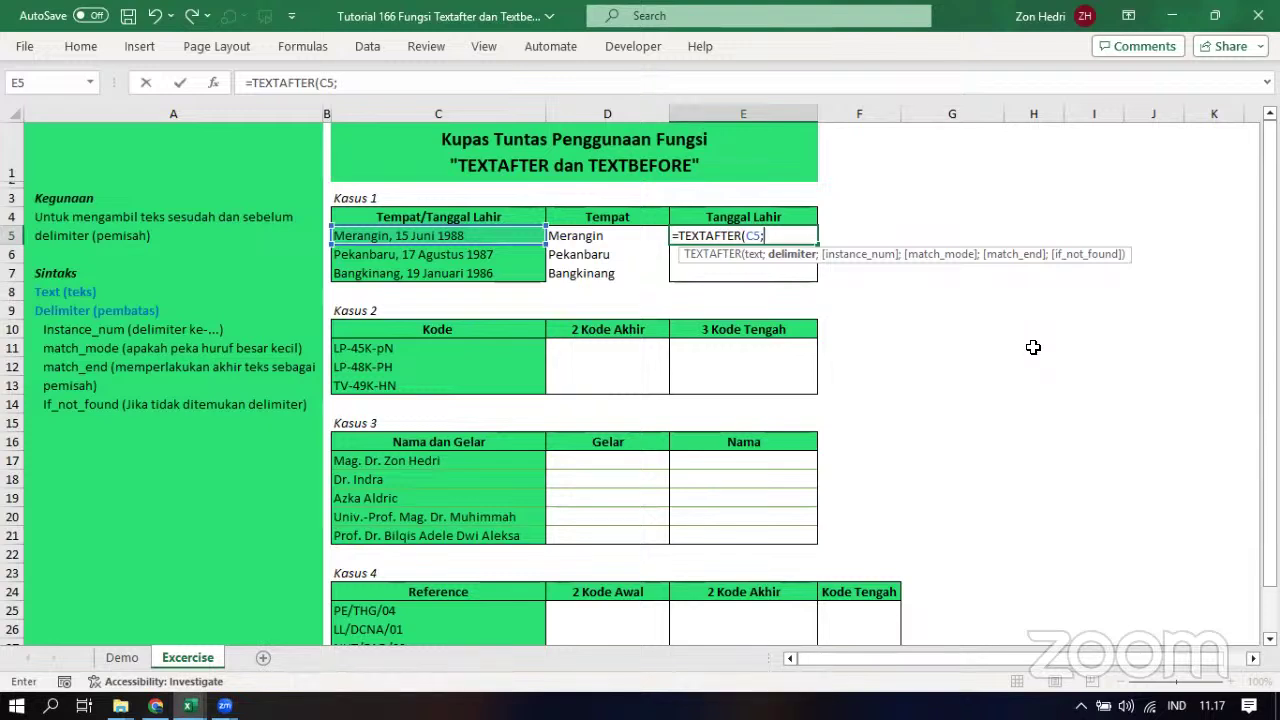
{"action": "type", "text": "\",\""}
{"action": "type", "text": ")"}
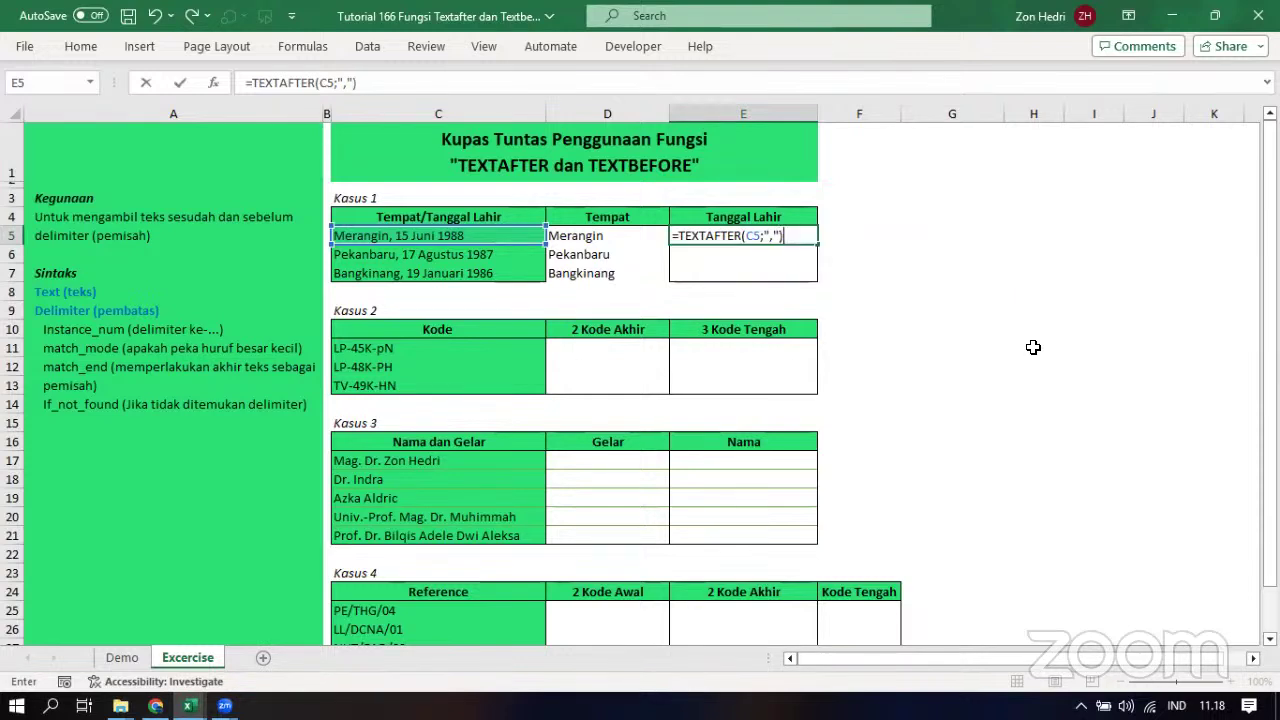
{"action": "key", "text": "ctrl+Return"}
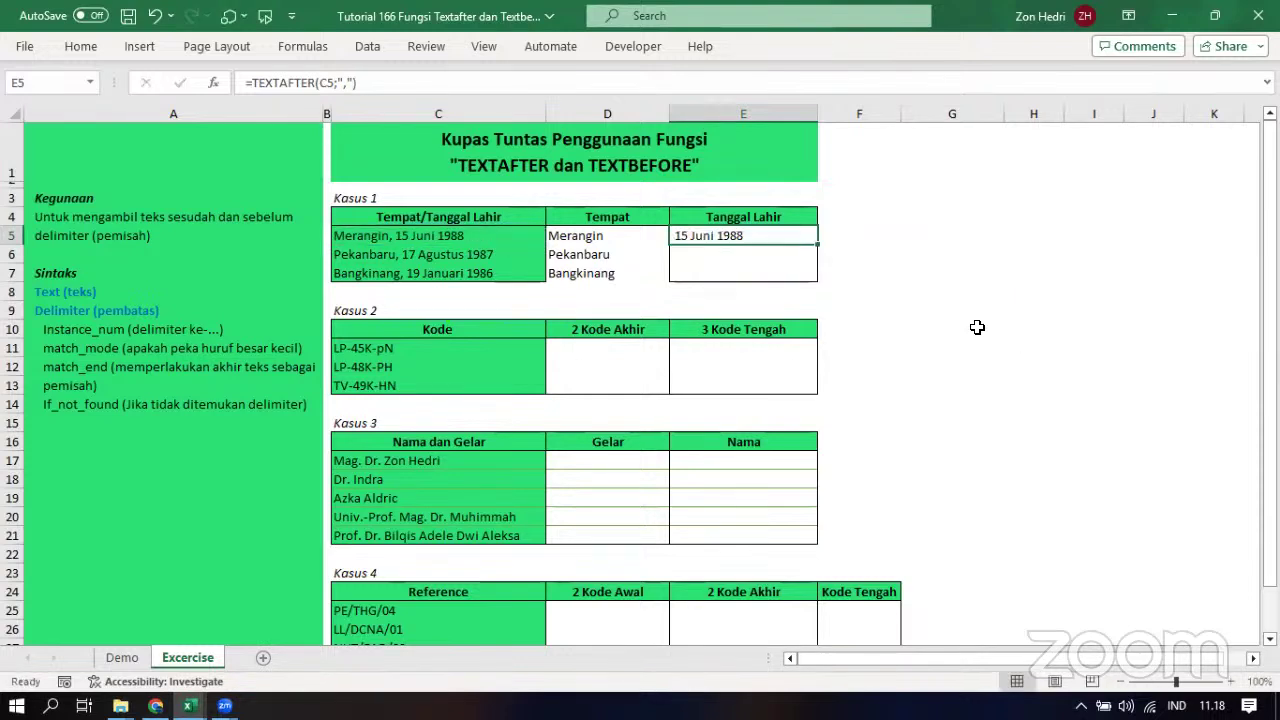
Fill the Tanggal Lahir formula from E5 down to E7 and compare the results with the source entries
{"action": "left_click_drag", "start_coordinate": [816, 244], "coordinate": [816, 279]}
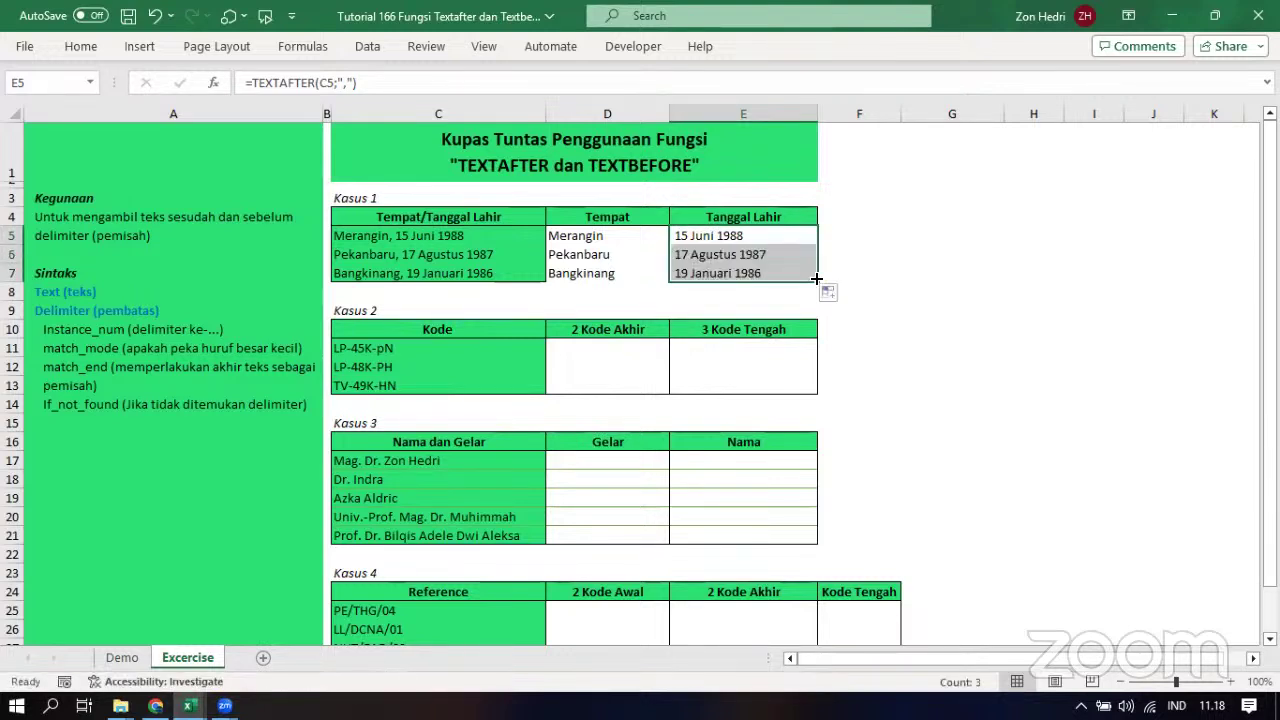
{"action": "left_click", "coordinate": [690, 240]}
{"action": "left_click", "coordinate": [360, 252]}
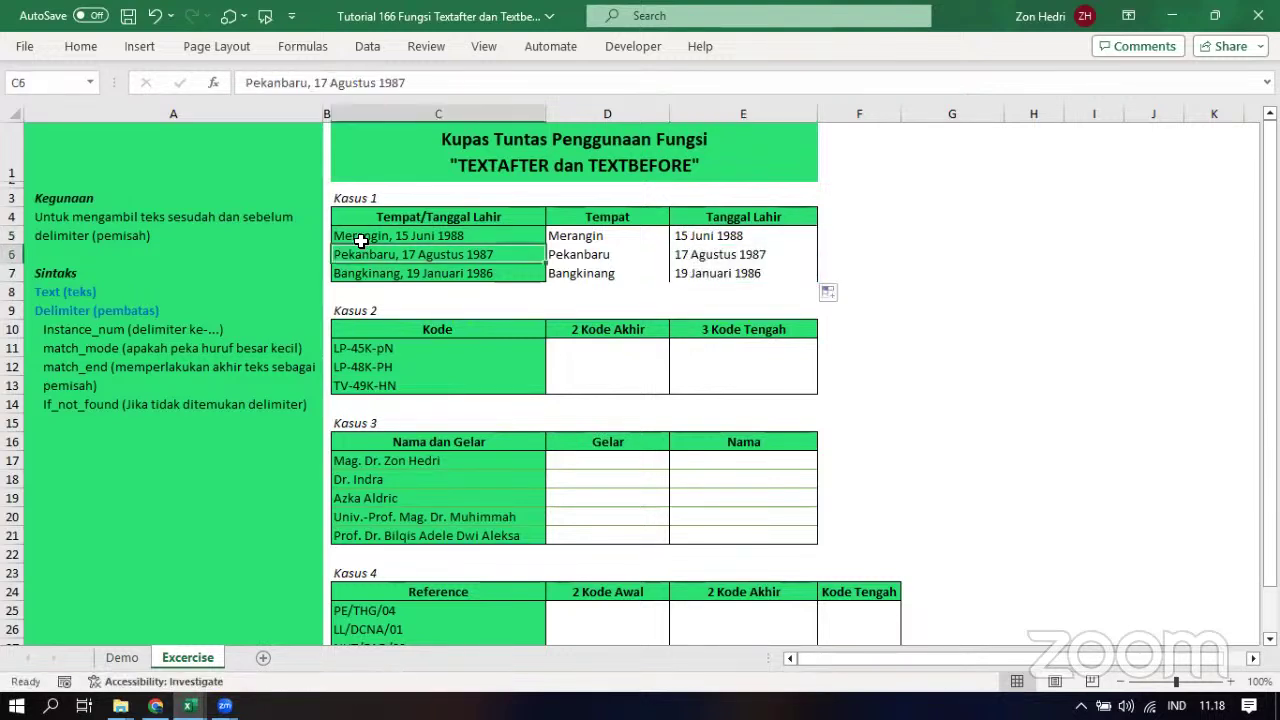
{"action": "left_click", "coordinate": [358, 238]}
{"action": "left_click", "coordinate": [698, 234]}
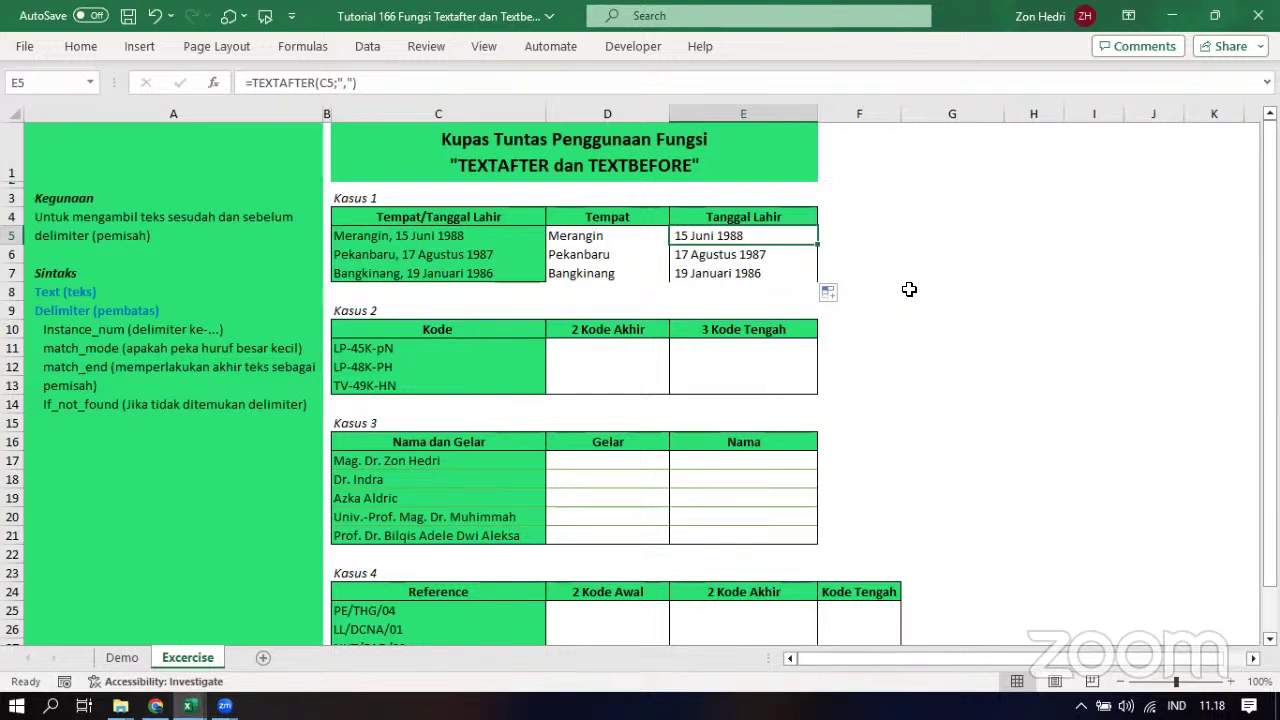
{"action": "left_click", "coordinate": [960, 309]}
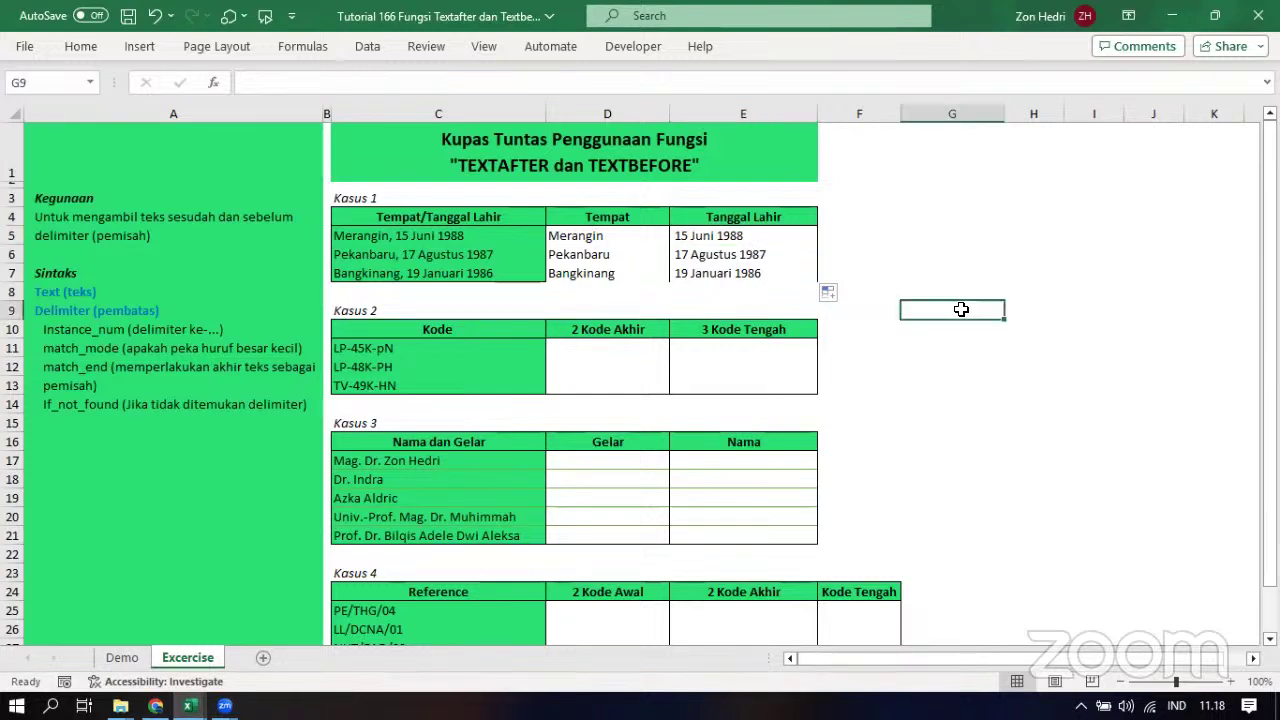
Look over the empty answer columns of Kasus 2, Kasus 3 and Kasus 4
{"action": "left_click", "coordinate": [597, 343]}
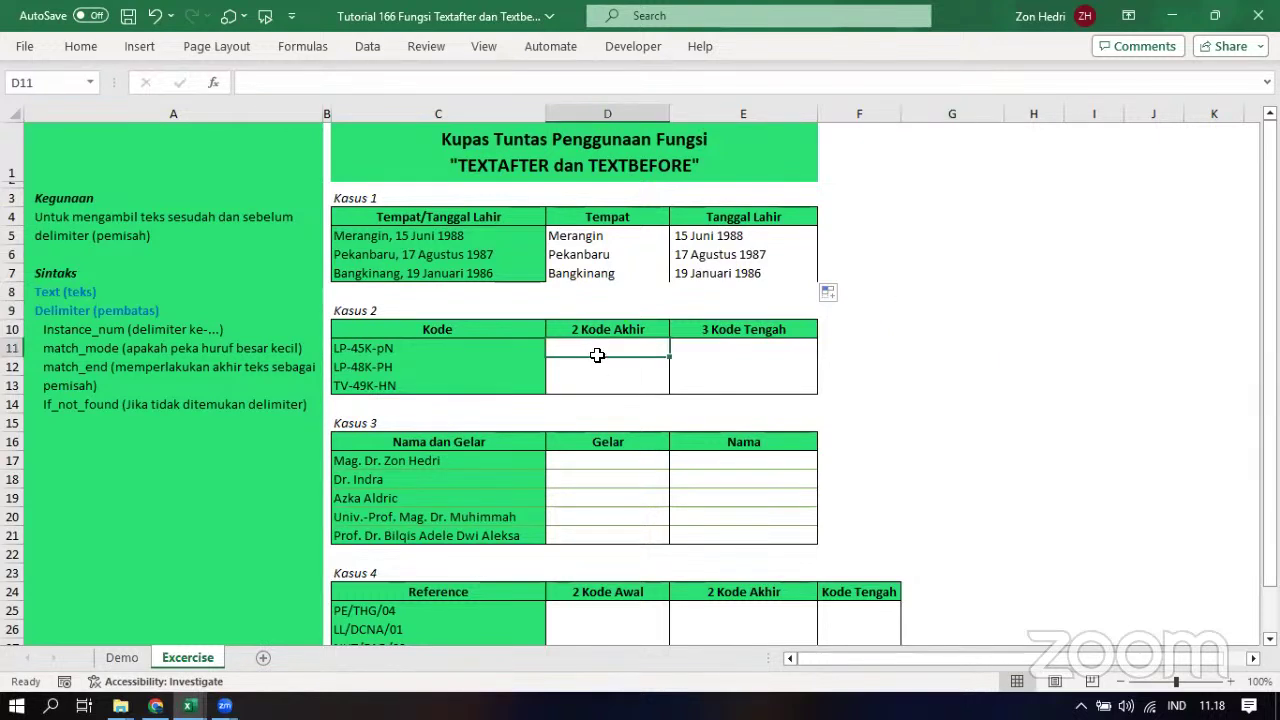
{"action": "left_click", "coordinate": [595, 366]}
{"action": "left_click", "coordinate": [711, 351]}
{"action": "left_click", "coordinate": [711, 367]}
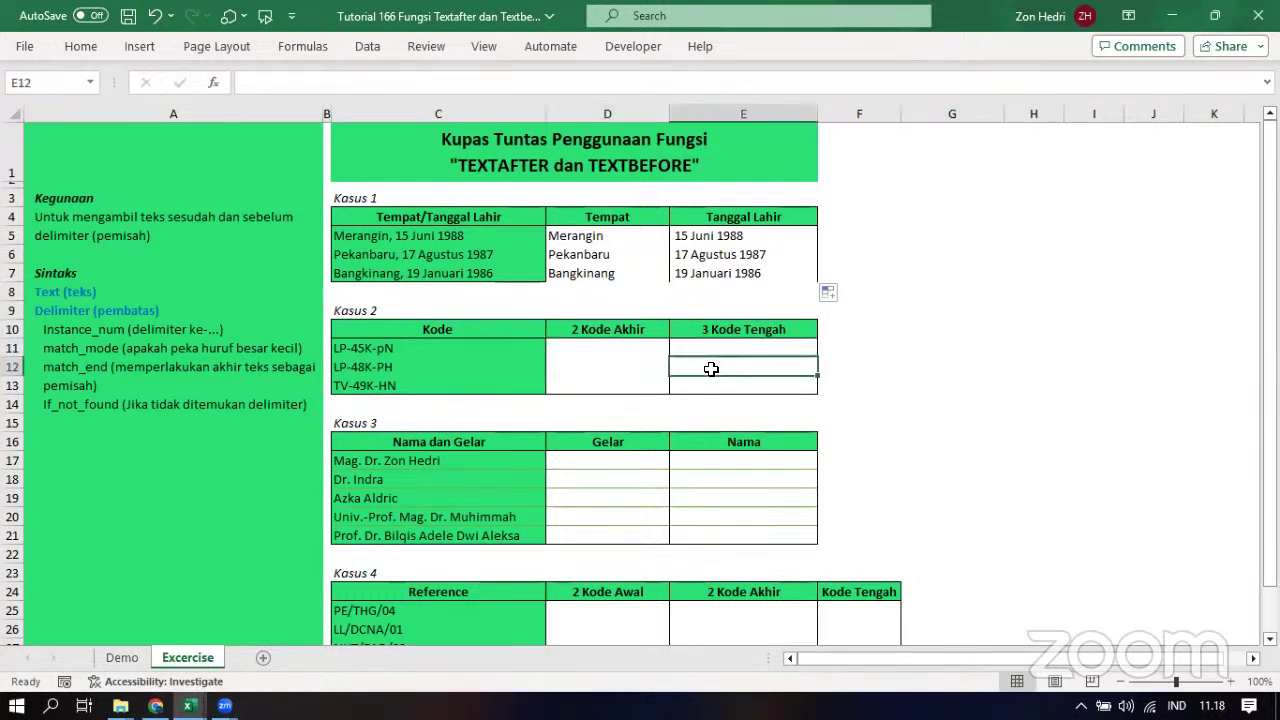
{"action": "left_click", "coordinate": [575, 617]}
{"action": "left_click", "coordinate": [589, 517]}
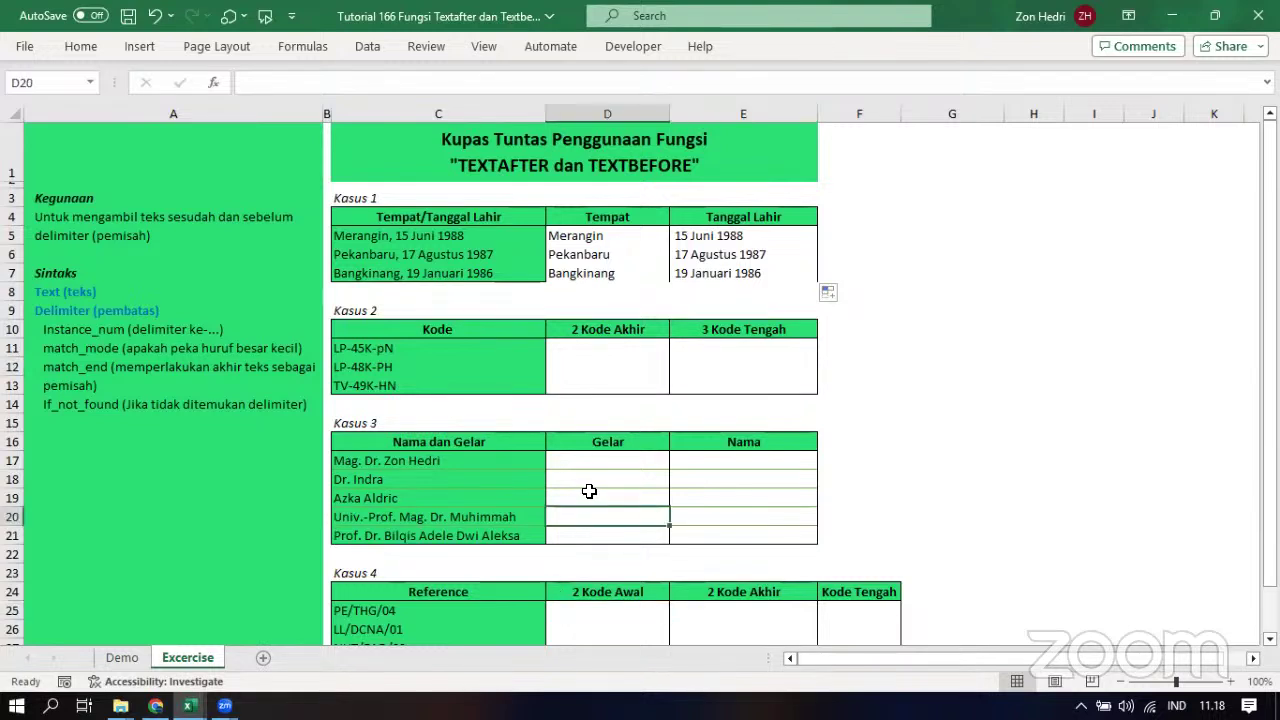
{"action": "left_click", "coordinate": [589, 490]}
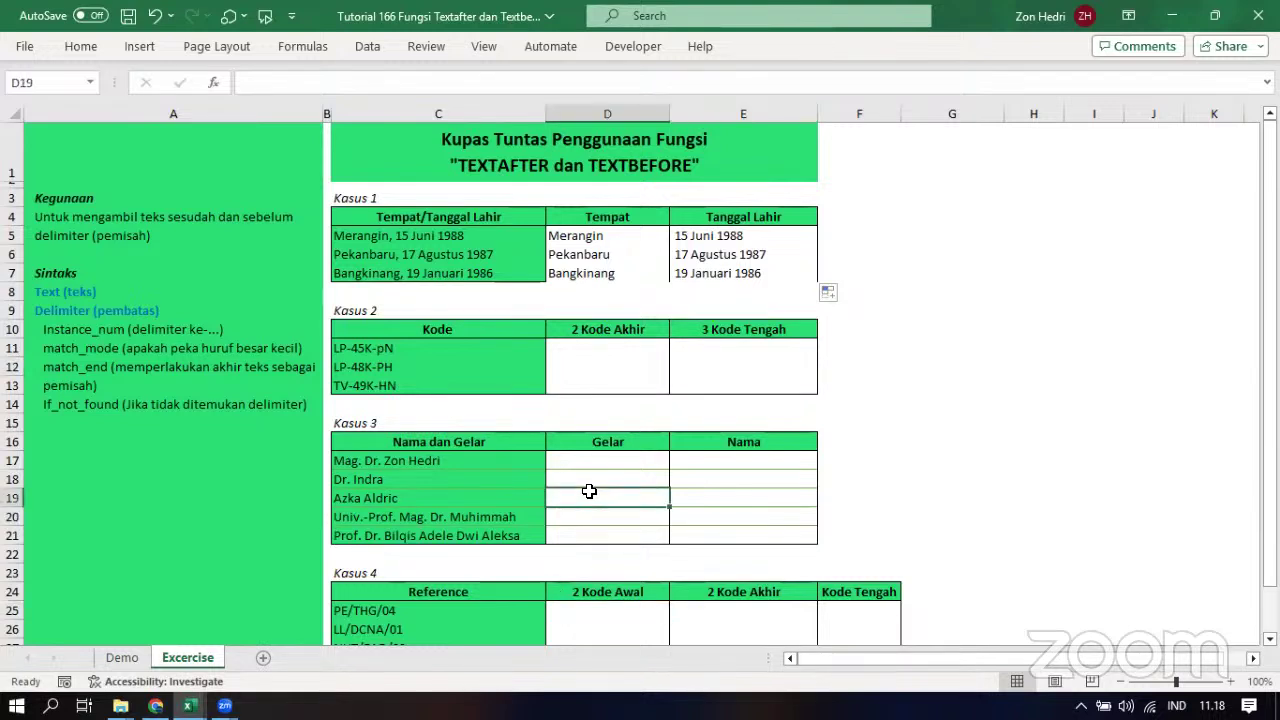
Examine the Kasus 2 codes in C11:C13 for the last two characters that the 2 Kode Akhir column needs
{"action": "left_click", "coordinate": [573, 351]}
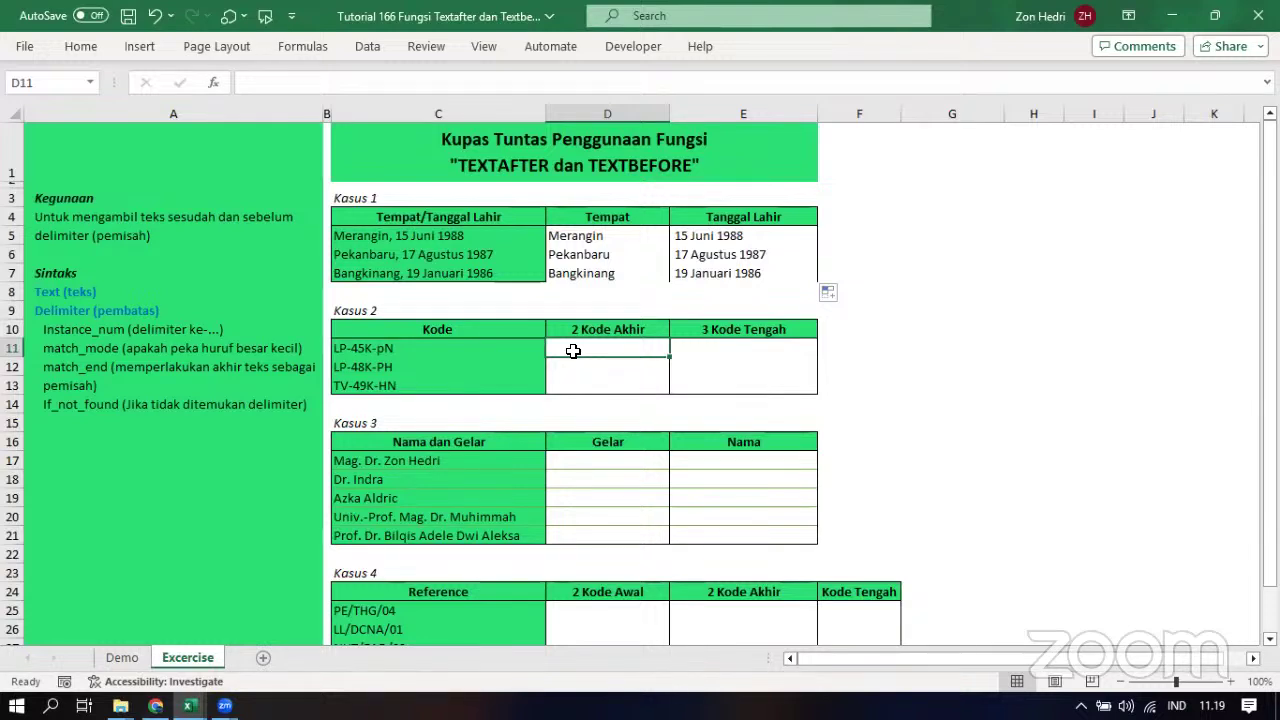
{"action": "left_click", "coordinate": [408, 350]}
{"action": "left_click", "coordinate": [581, 348]}
{"action": "left_click", "coordinate": [374, 365]}
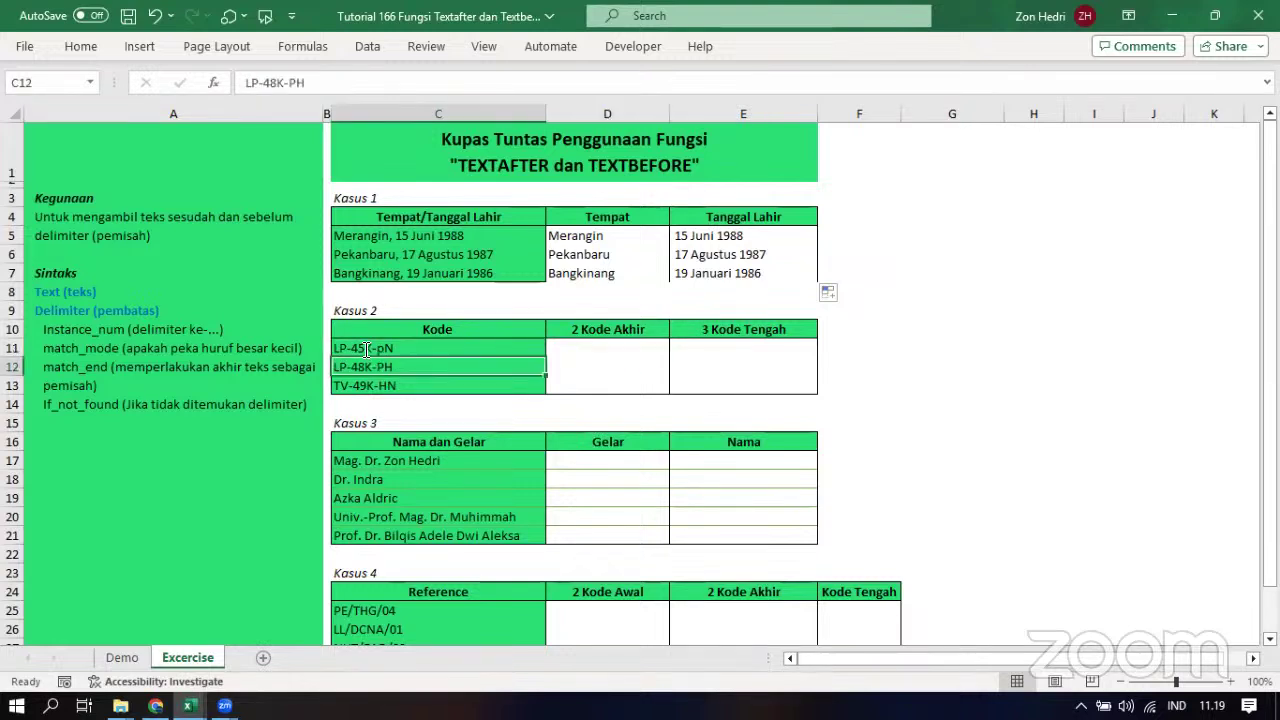
{"action": "double_click", "coordinate": [368, 348]}
{"action": "left_click_drag", "start_coordinate": [379, 348], "coordinate": [400, 352]}
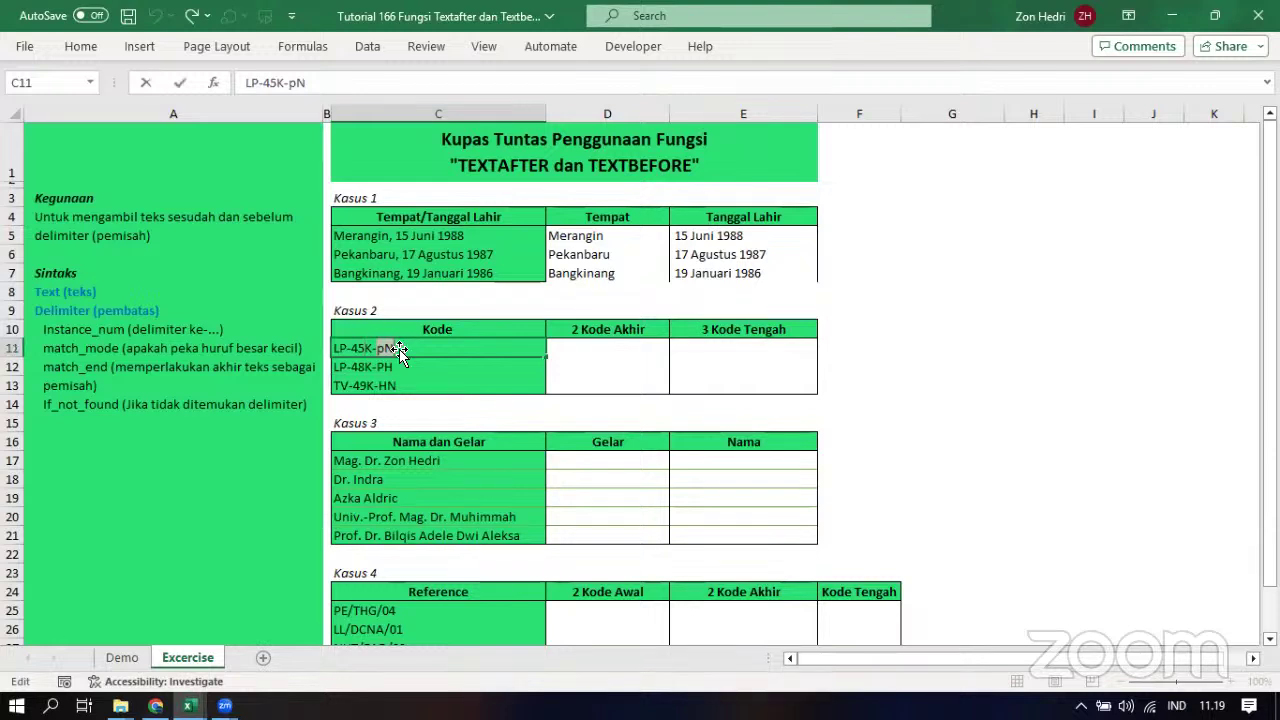
{"action": "left_click", "coordinate": [378, 366]}
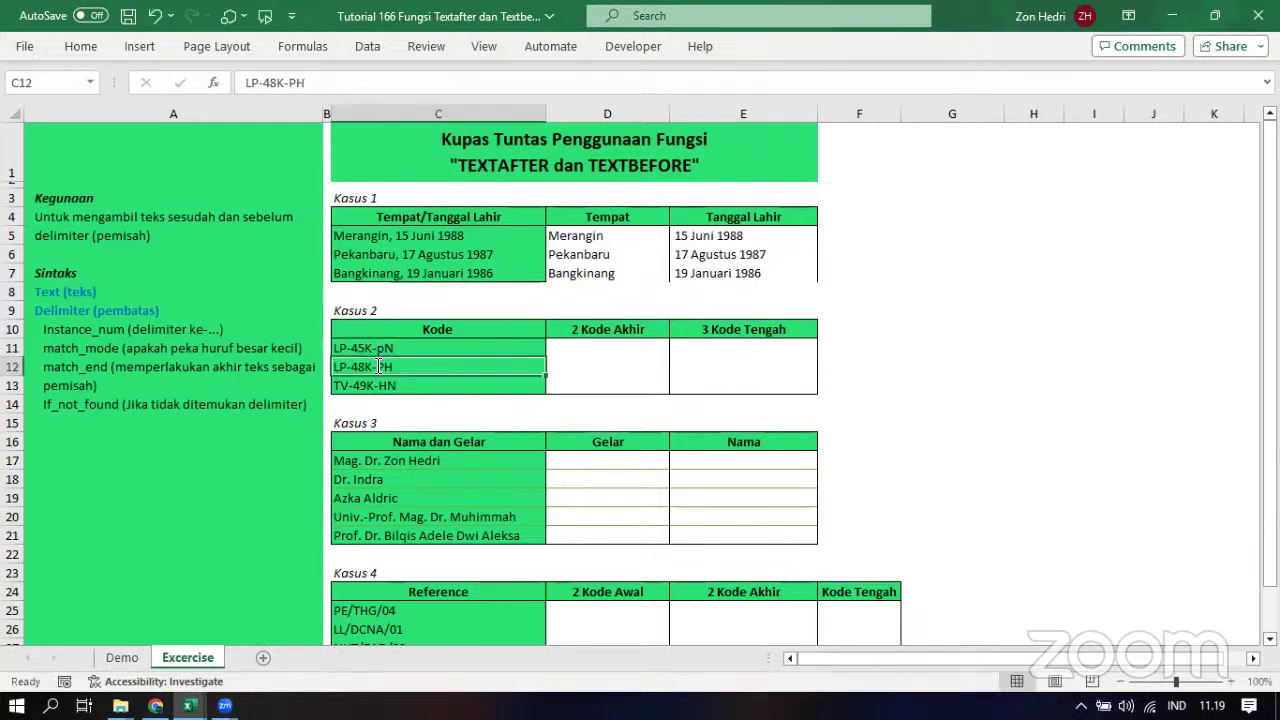
{"action": "double_click", "coordinate": [378, 366]}
{"action": "left_click_drag", "start_coordinate": [378, 366], "coordinate": [414, 386]}
{"action": "double_click", "coordinate": [378, 385]}
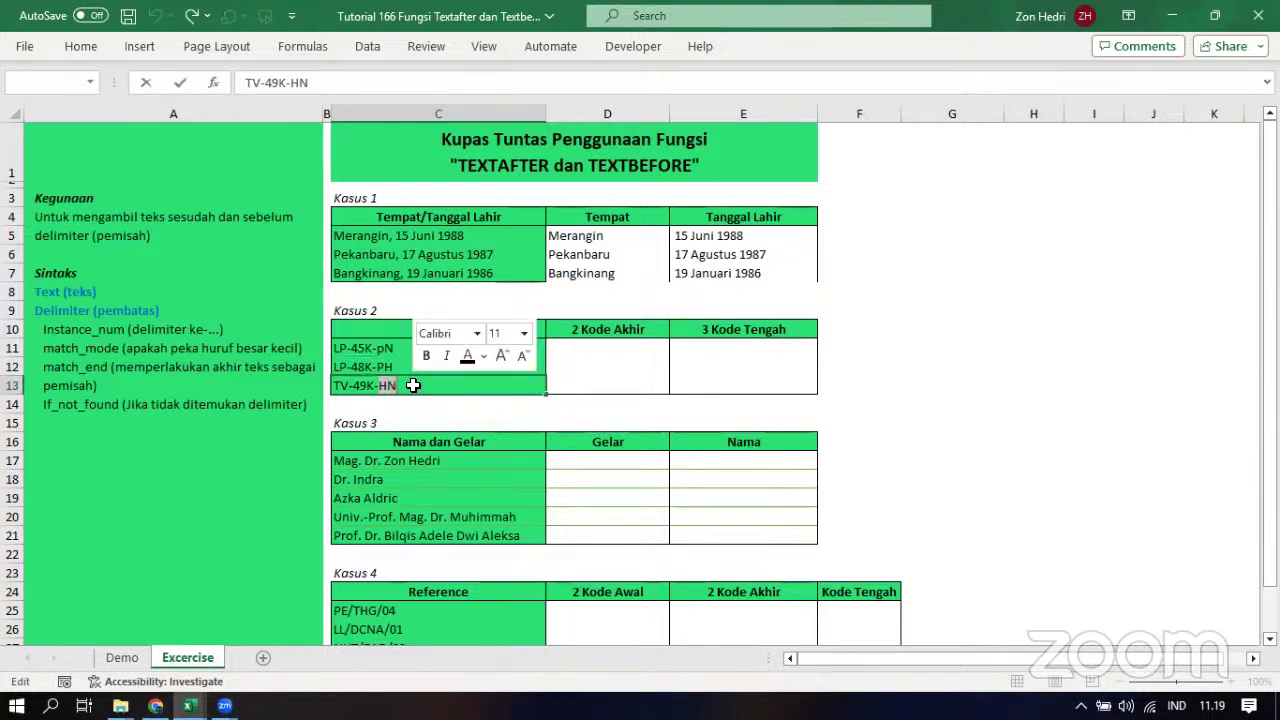
{"action": "key", "text": "Tab"}
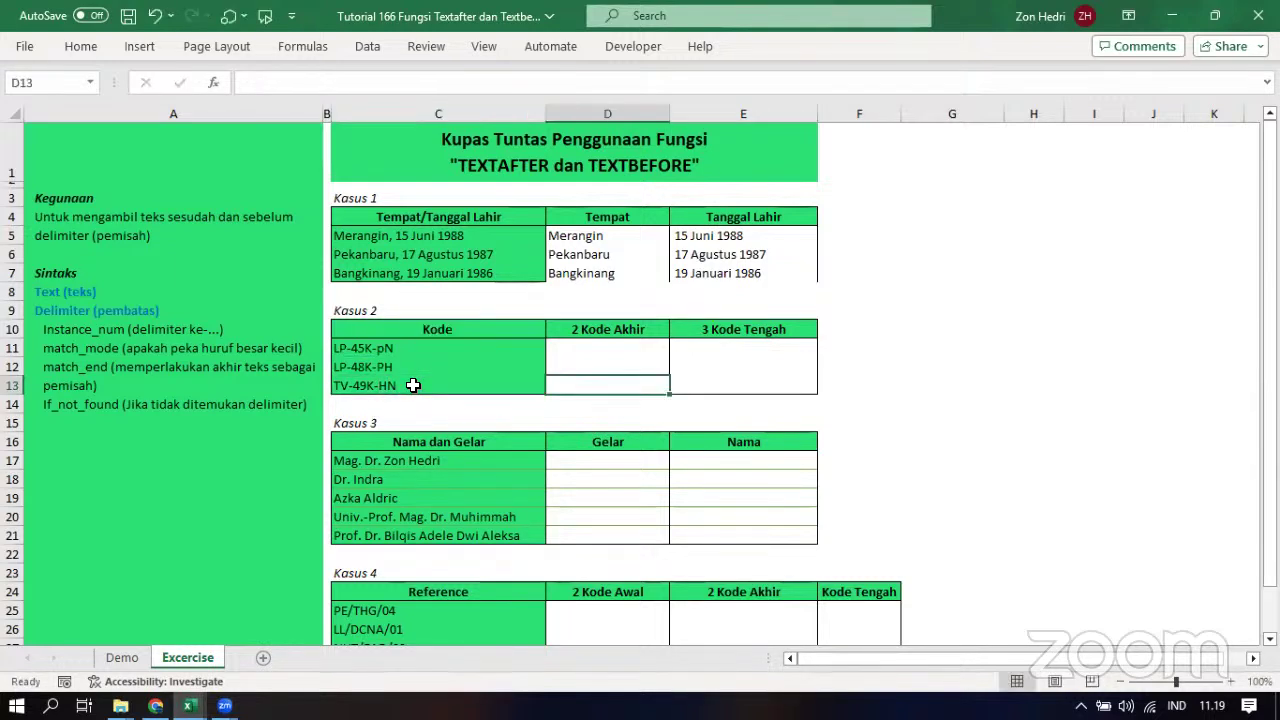
Check the codes in C11:C13 for the delimiter that precedes their last two characters
{"action": "left_click", "coordinate": [593, 345]}
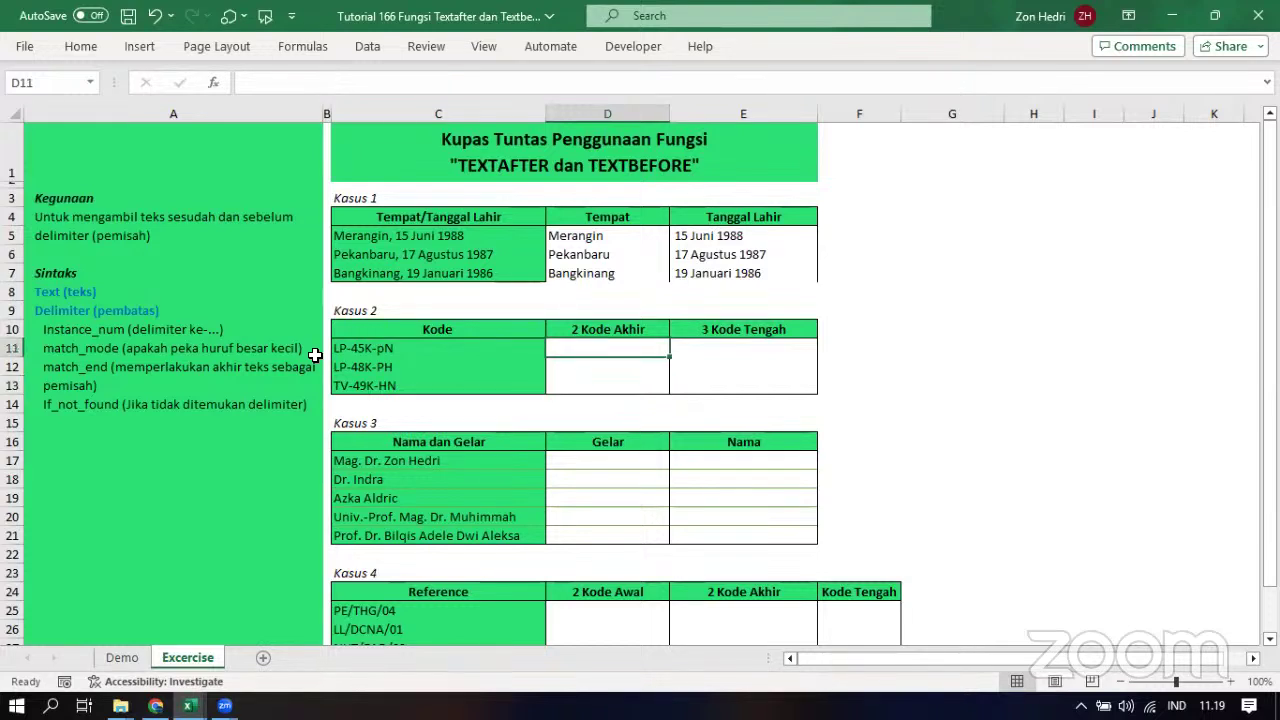
{"action": "double_click", "coordinate": [369, 348]}
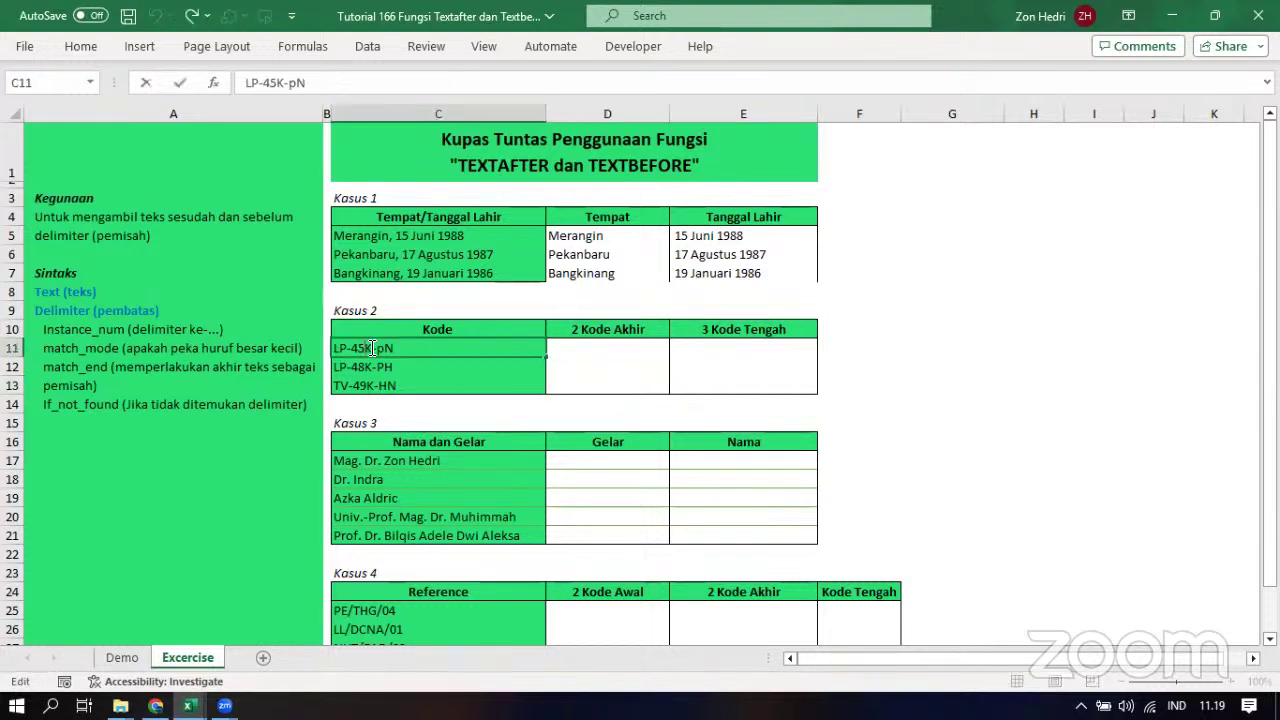
{"action": "left_click_drag", "start_coordinate": [386, 348], "coordinate": [379, 348]}
{"action": "double_click", "coordinate": [371, 367]}
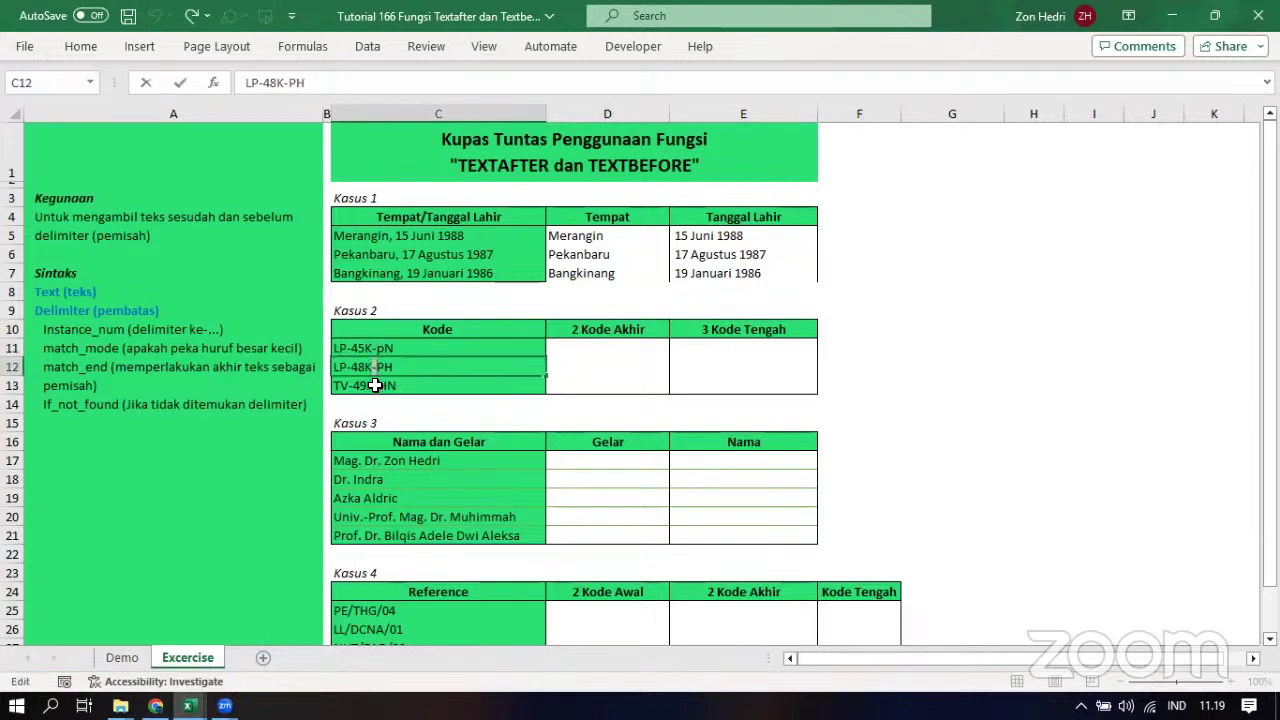
{"action": "left_click", "coordinate": [376, 385]}
{"action": "double_click", "coordinate": [378, 386]}
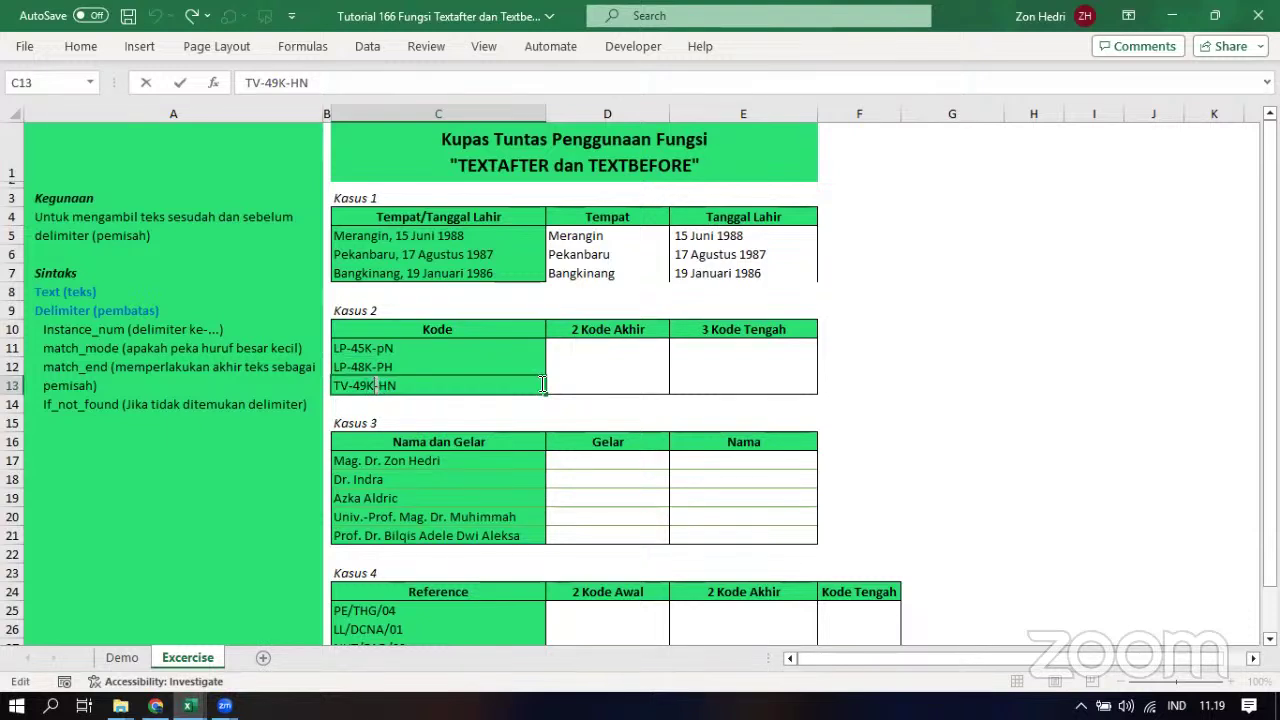
{"action": "left_click", "coordinate": [993, 441]}
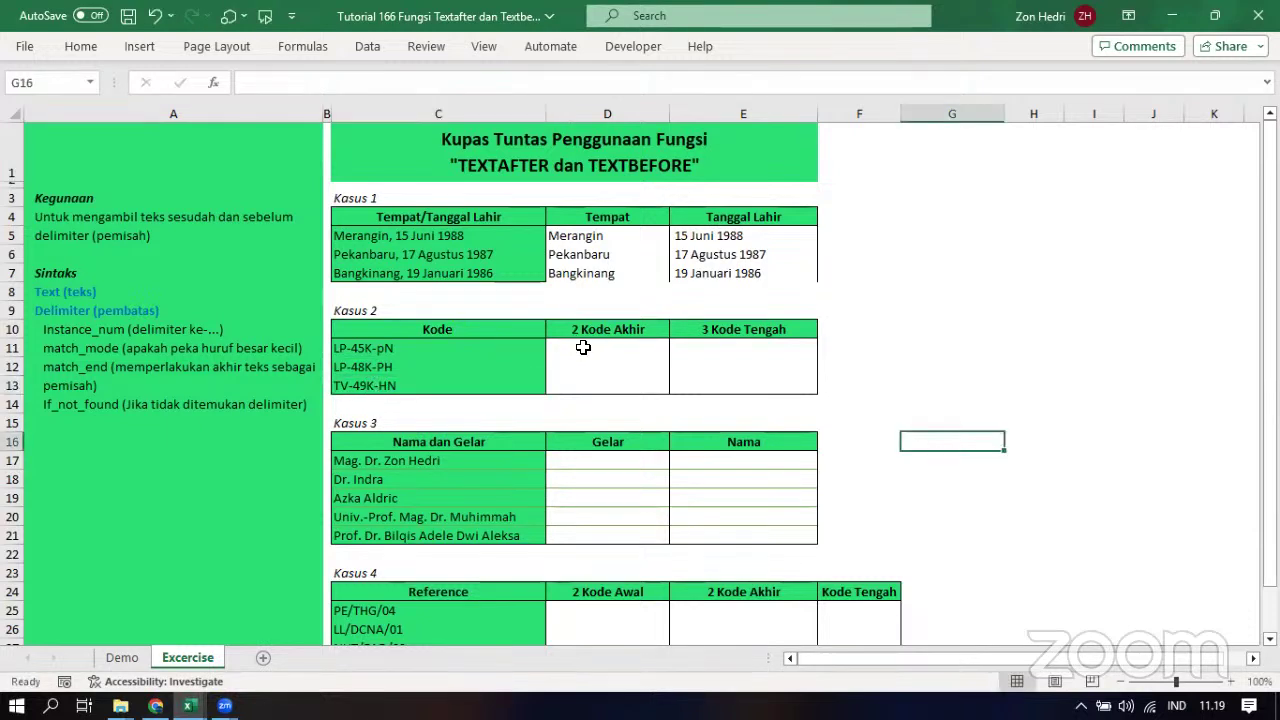
Enter the formula =TEXTAFTER(C11;"-") in the first 2 Kode Akhir cell, D11
{"action": "left_click", "coordinate": [583, 347]}
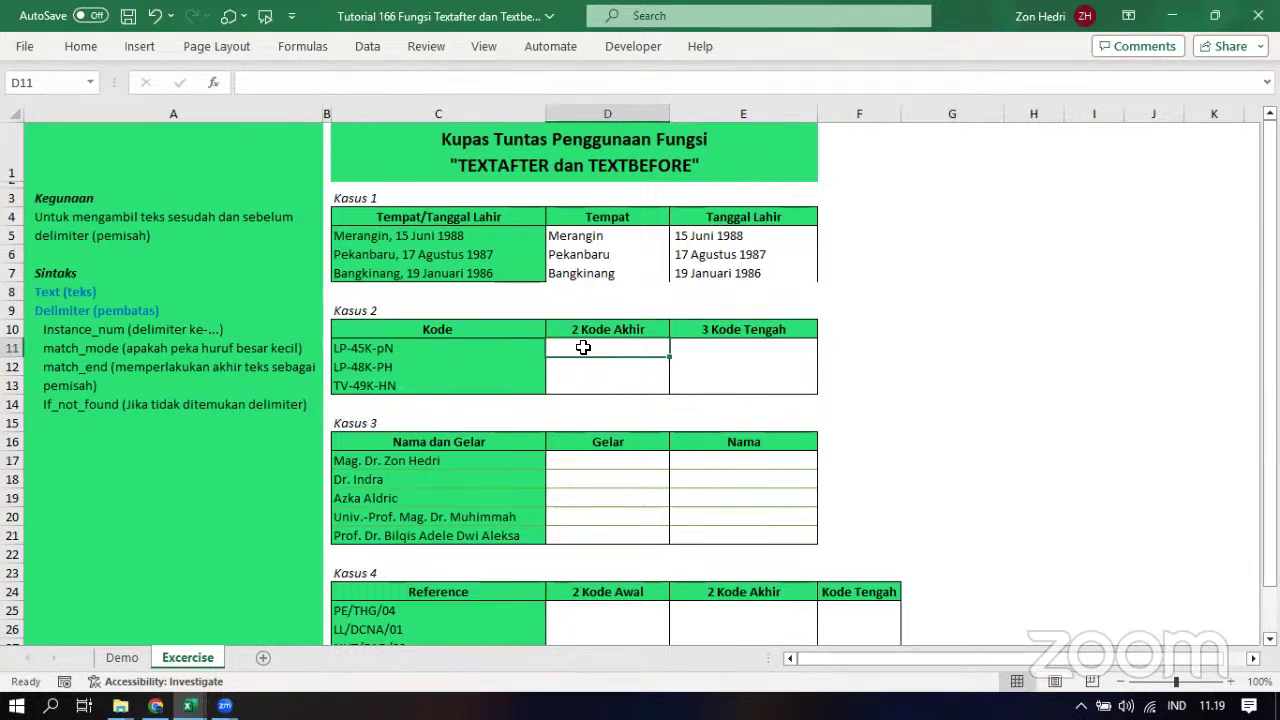
{"action": "type", "text": "=te"}
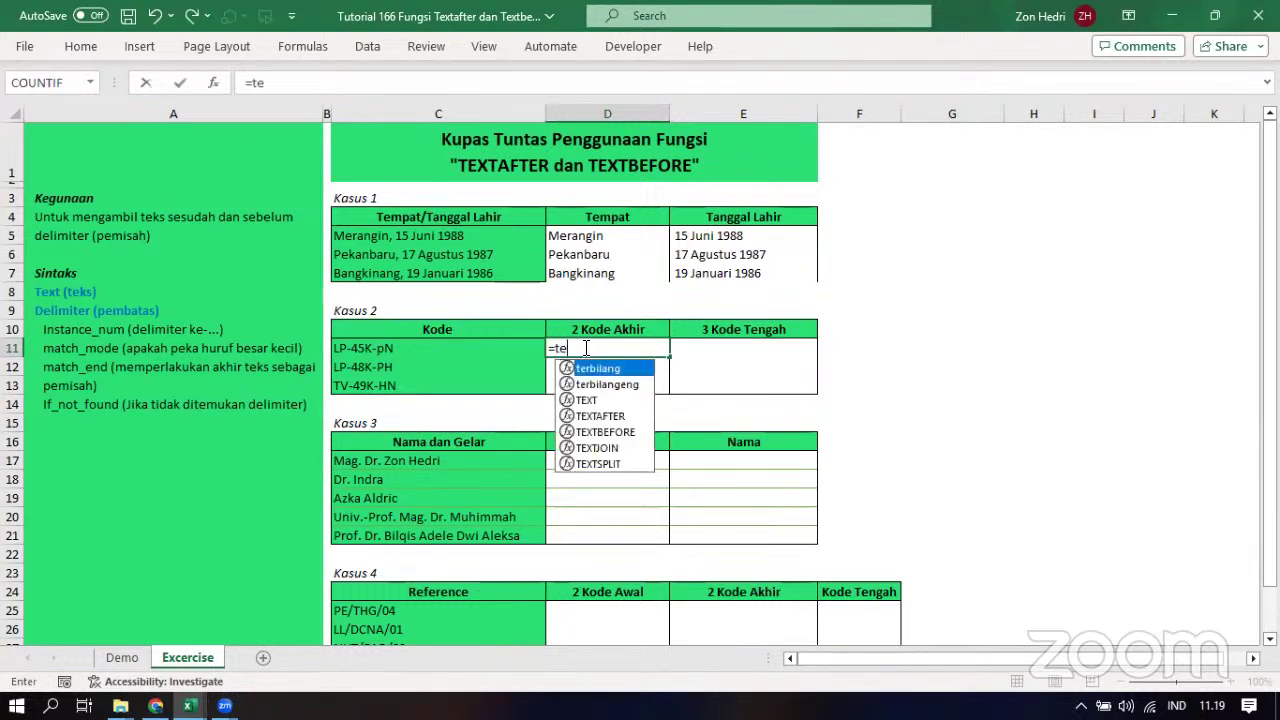
{"action": "left_click", "coordinate": [588, 416]}
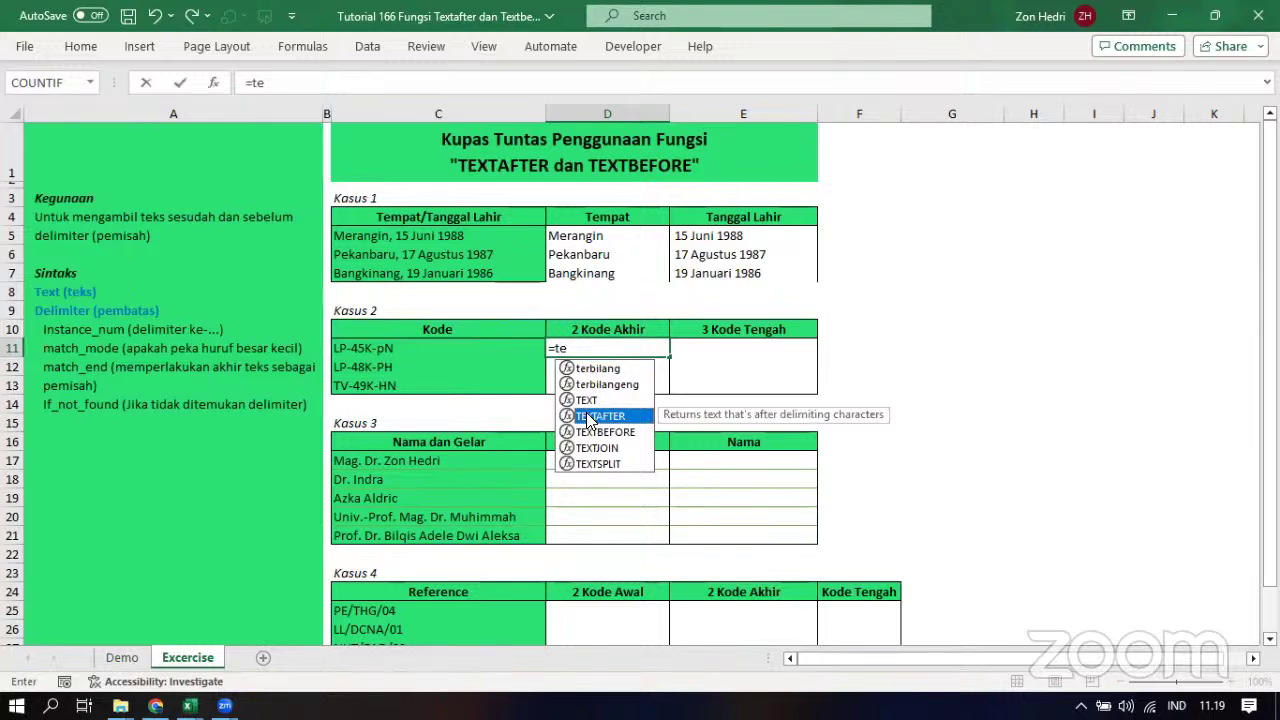
{"action": "double_click", "coordinate": [585, 414]}
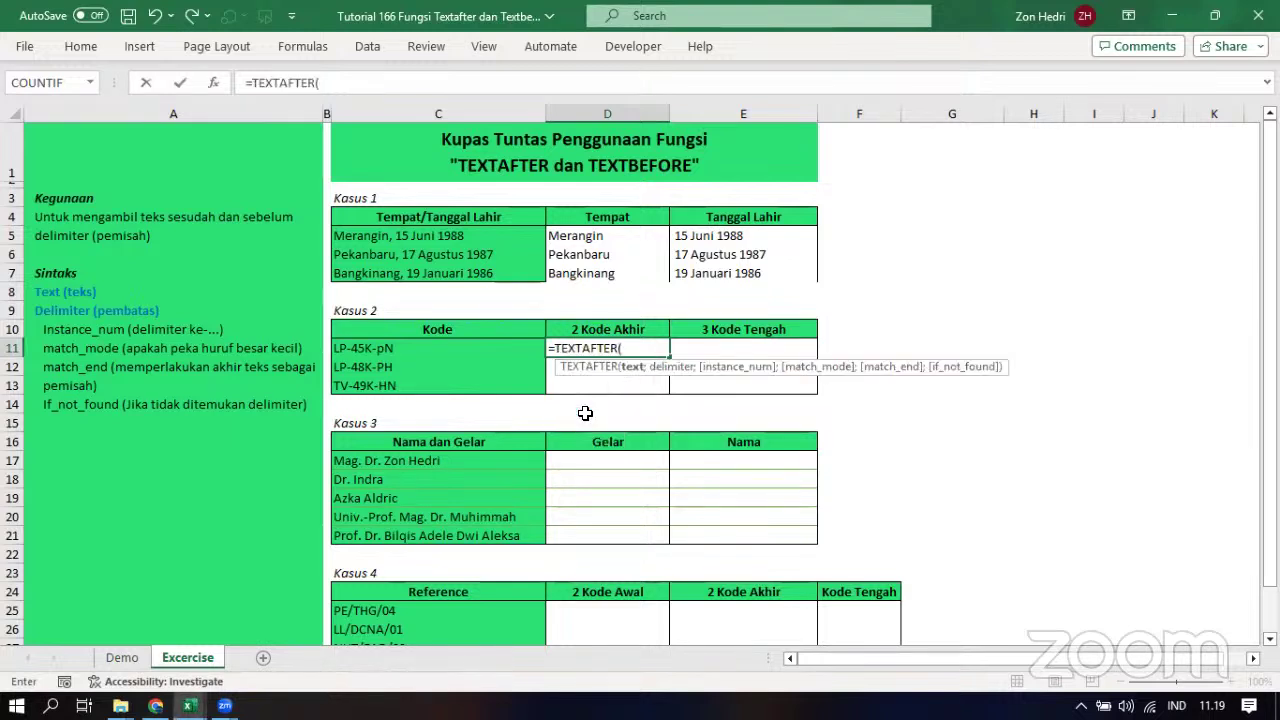
{"action": "left_click", "coordinate": [377, 349]}
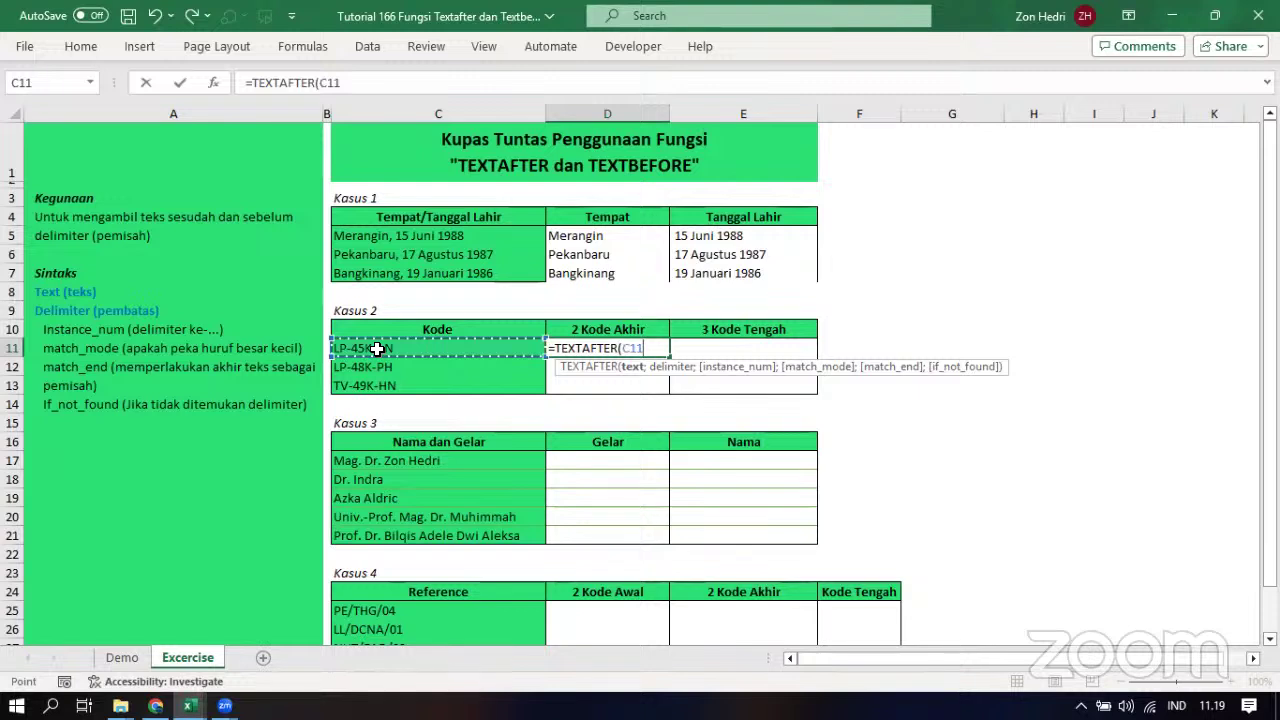
{"action": "type", "text": ";"}
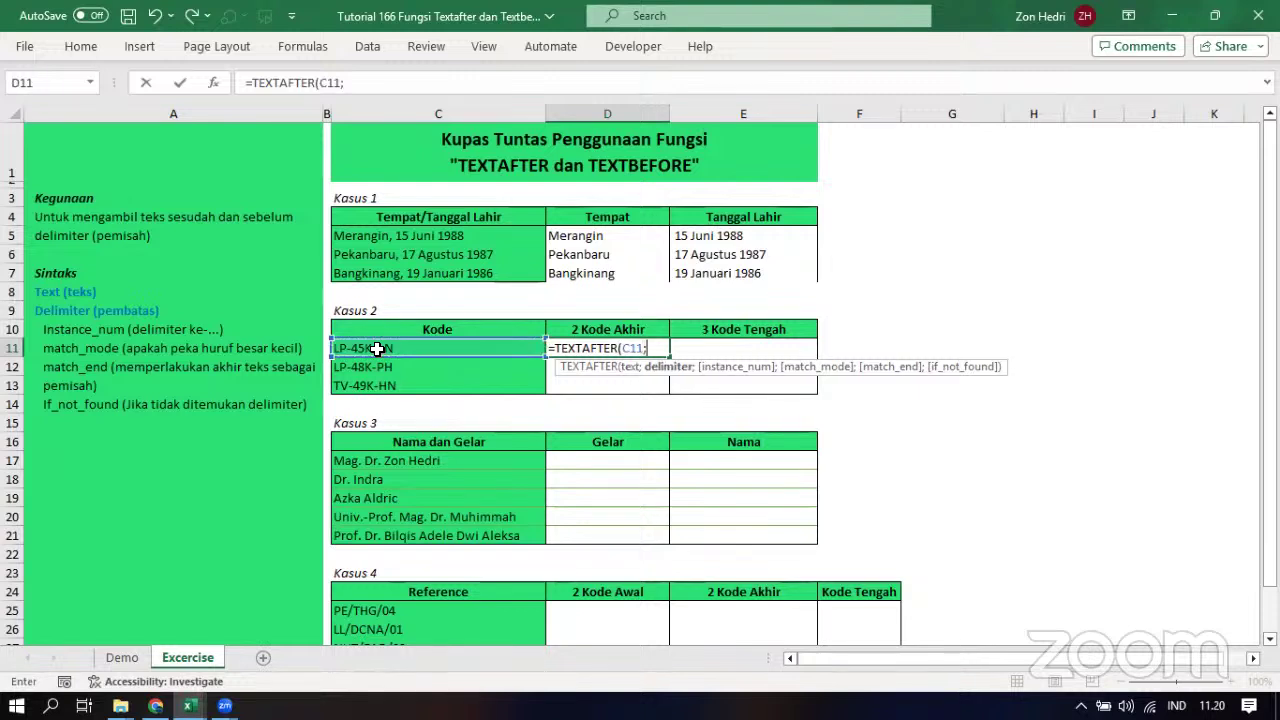
{"action": "type", "text": "\"-\")"}
{"action": "key", "text": "ctrl+Return"}
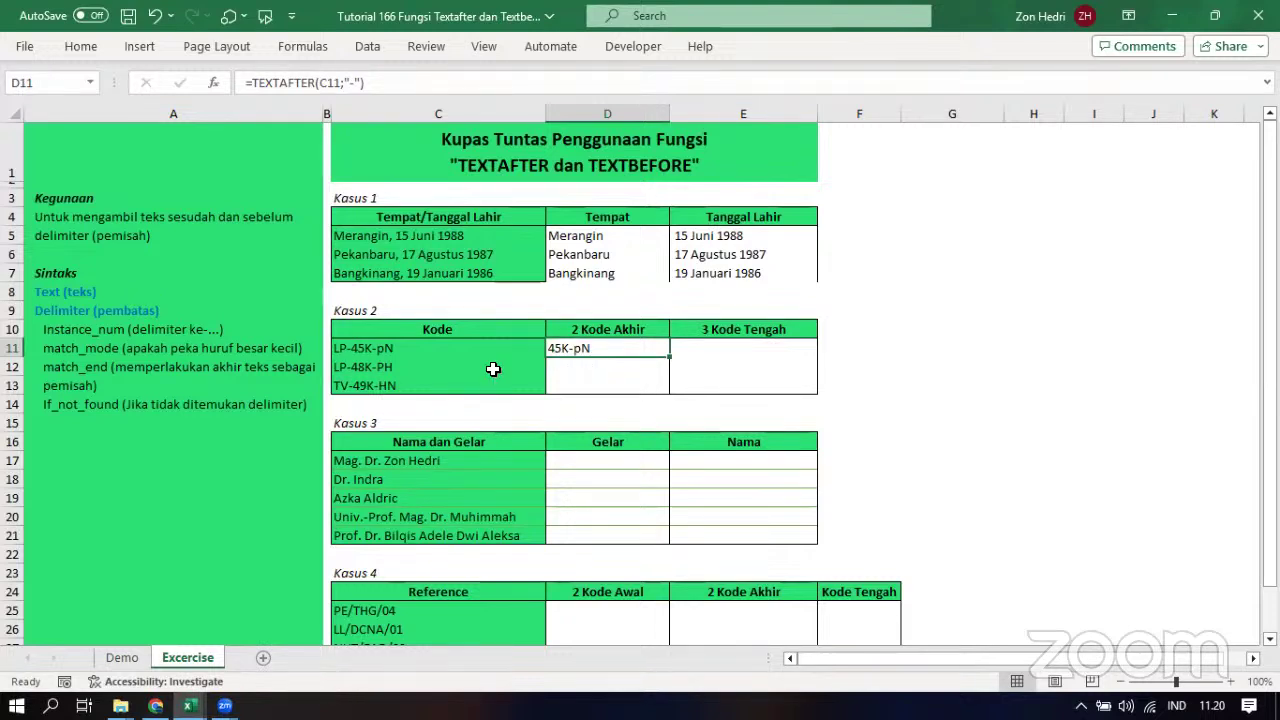
Examine the code in C11 for its first hyphen and the text that follows it
{"action": "double_click", "coordinate": [346, 349]}
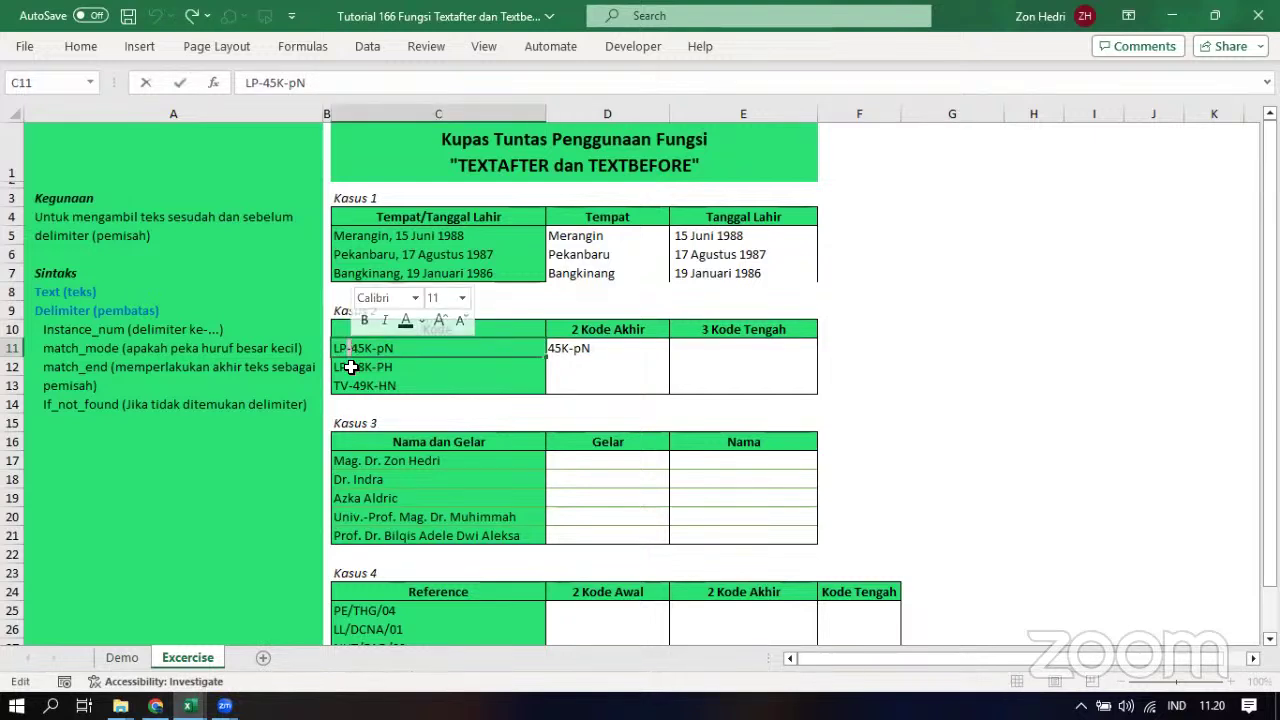
{"action": "key", "text": "Return"}
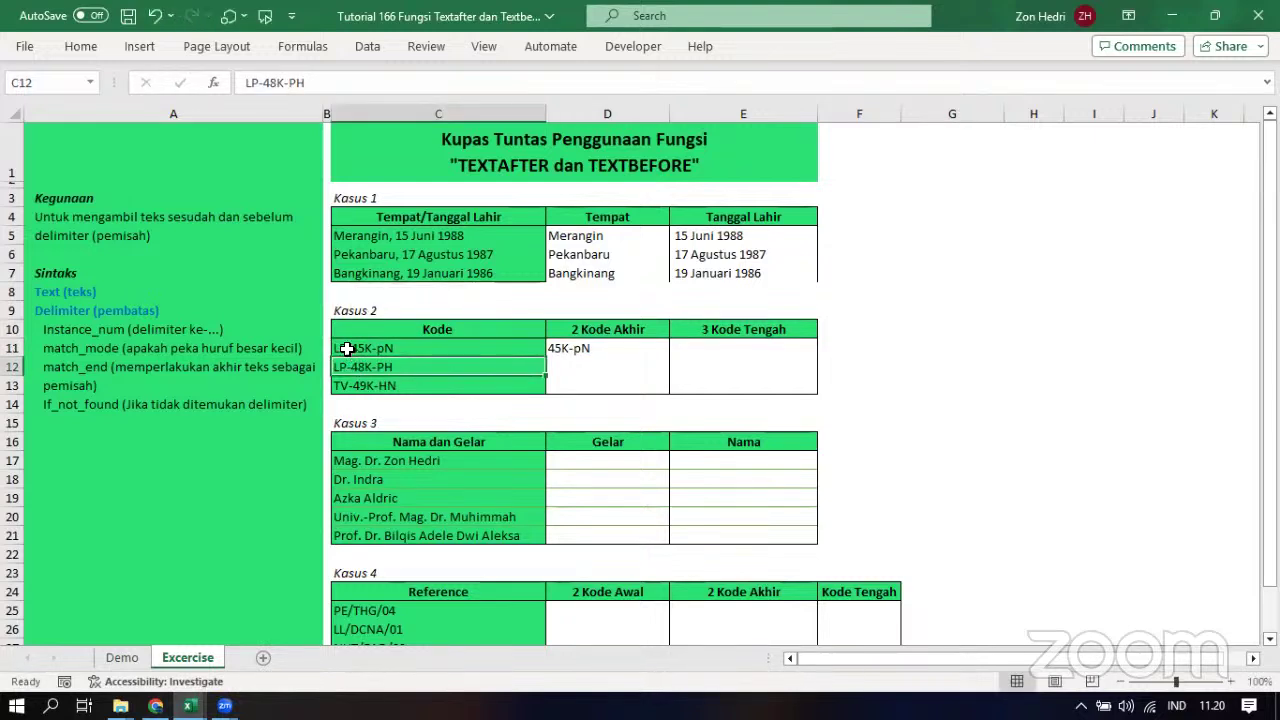
{"action": "left_click", "coordinate": [346, 349]}
{"action": "double_click", "coordinate": [350, 349]}
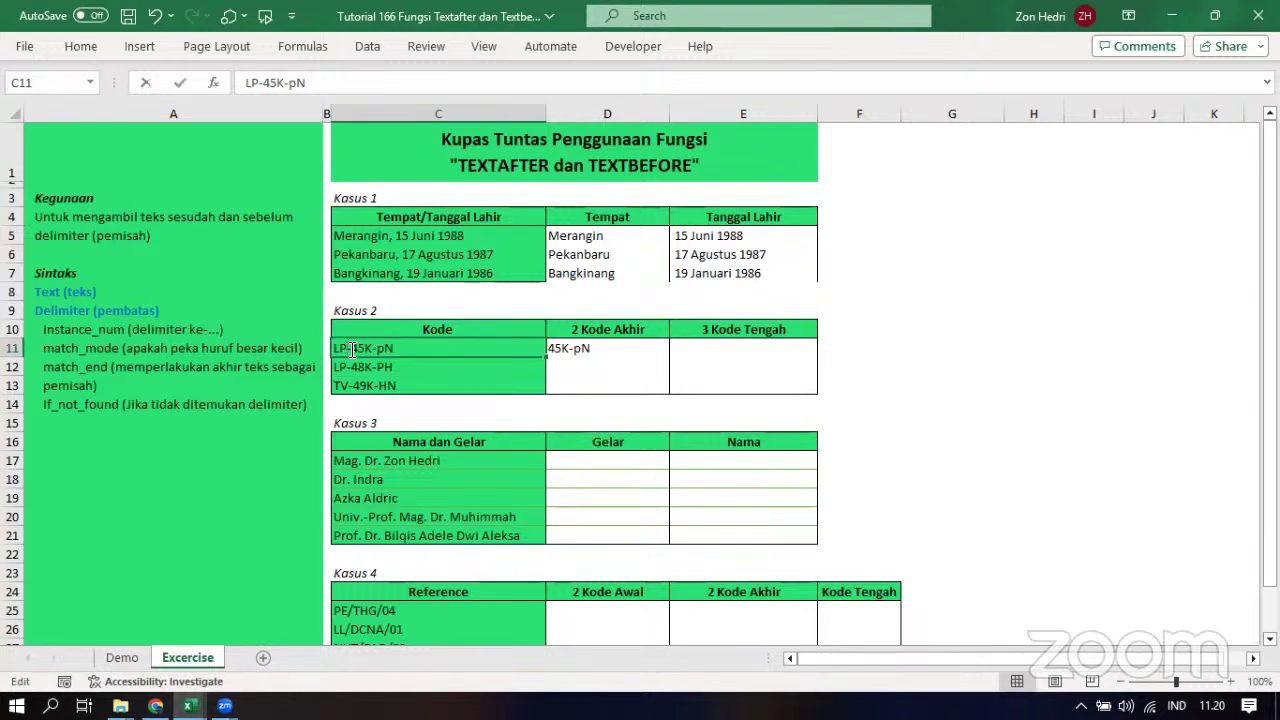
{"action": "left_click_drag", "start_coordinate": [394, 349], "coordinate": [348, 348]}
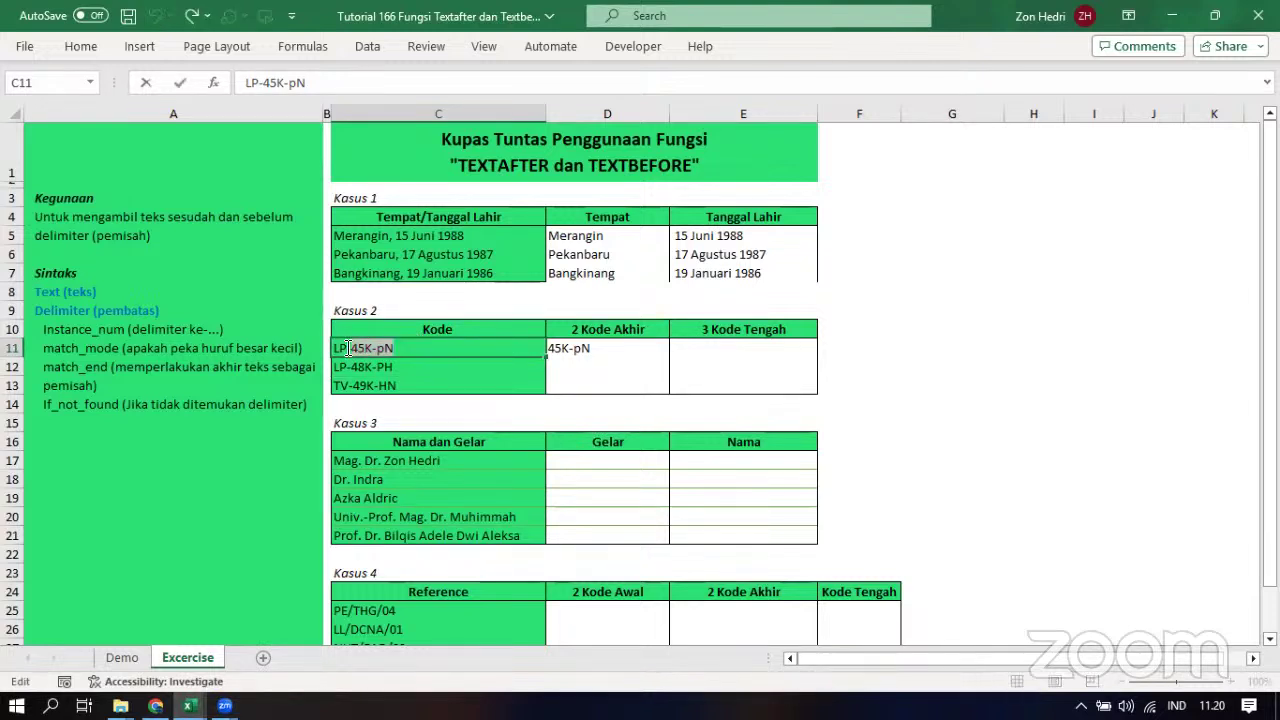
{"action": "left_click", "coordinate": [351, 349]}
{"action": "left_click_drag", "start_coordinate": [351, 349], "coordinate": [364, 349]}
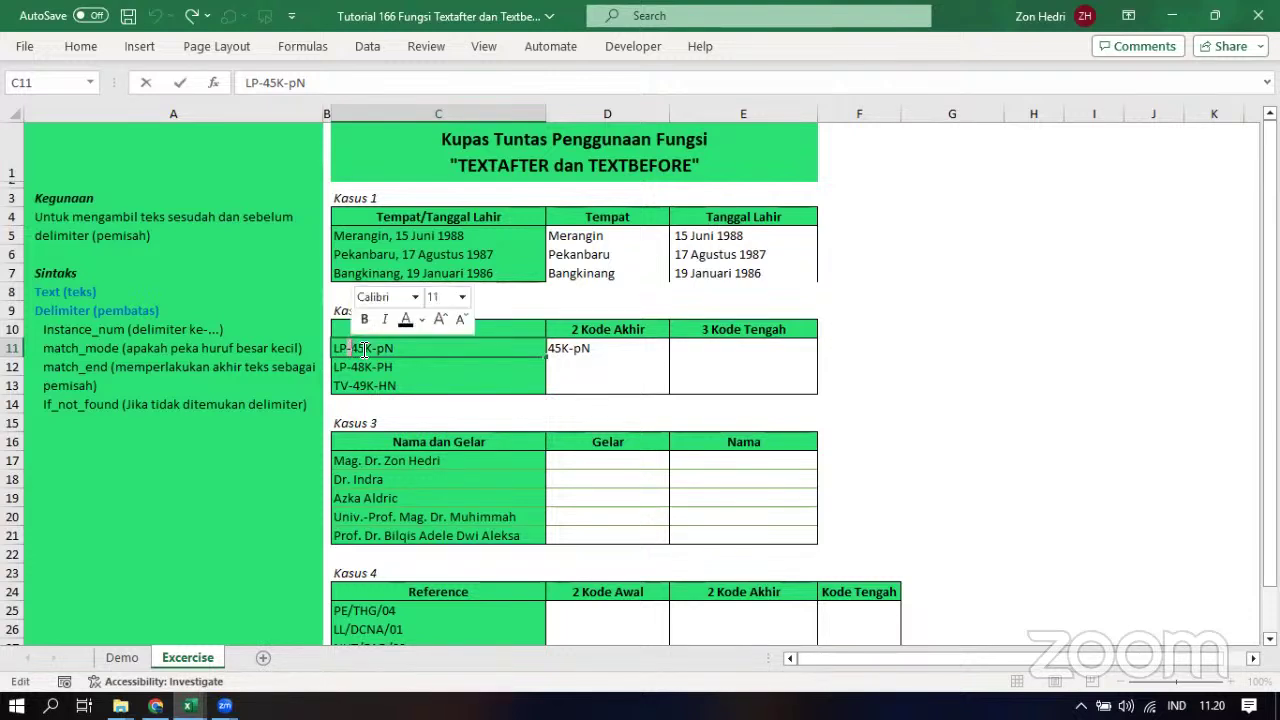
{"action": "key", "text": "Escape"}
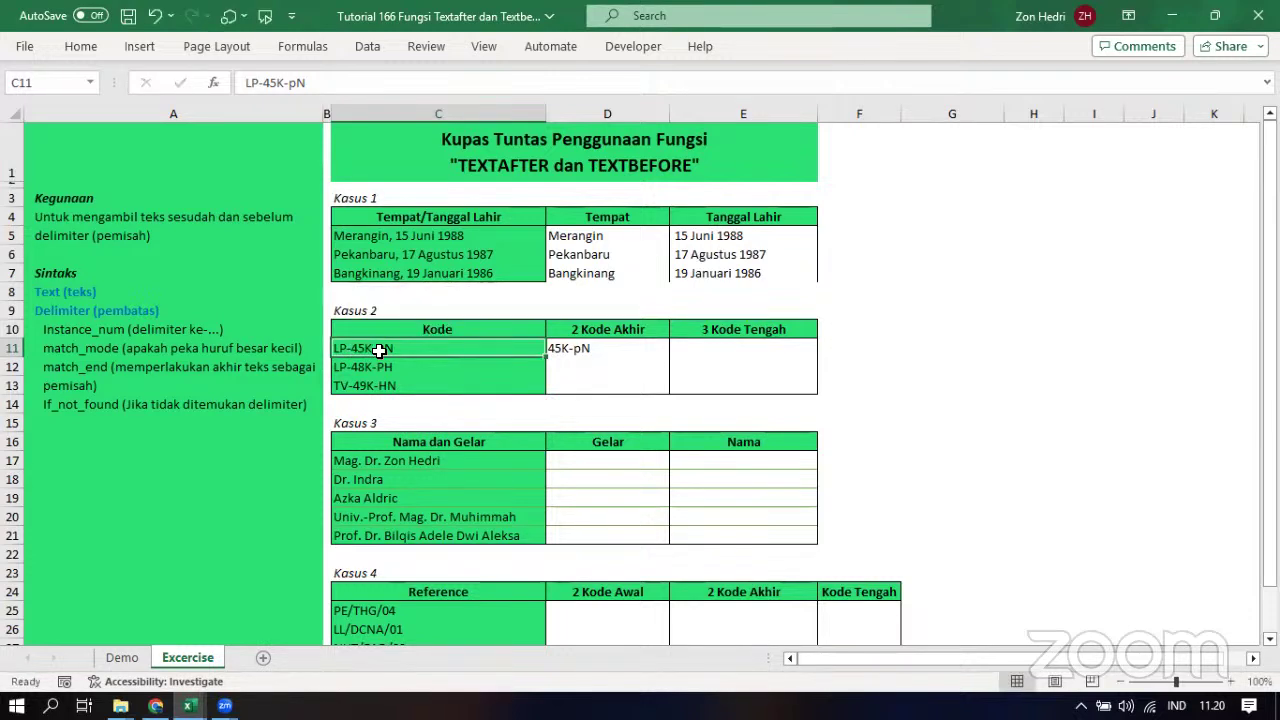
Correct the lowercase letter in the first Kasus 2 code so that C11 reads LP-45K-PN
{"action": "double_click", "coordinate": [386, 349]}
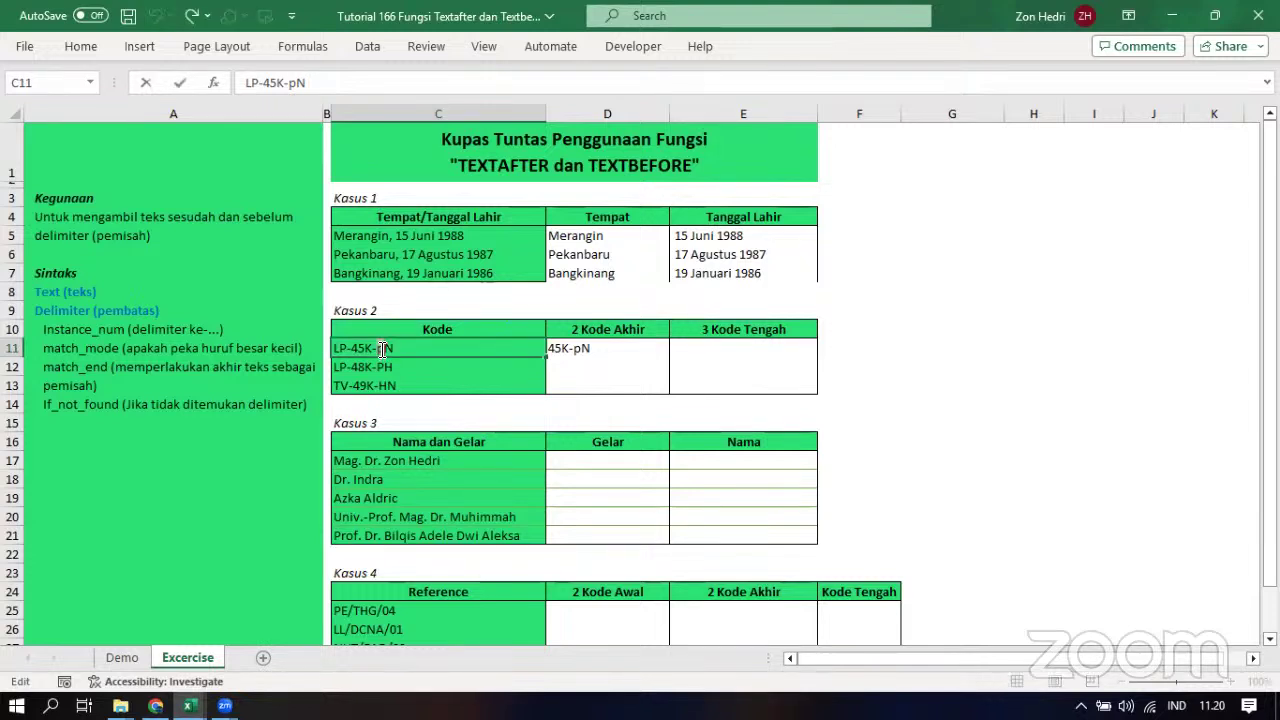
{"action": "key", "text": "BackSpace"}
{"action": "type", "text": "P"}
{"action": "left_click", "coordinate": [700, 395]}
Add instance number 2 to D11's formula, making it =TEXTAFTER(C11;"-";2), and fill it down through D13
{"action": "double_click", "coordinate": [598, 350]}
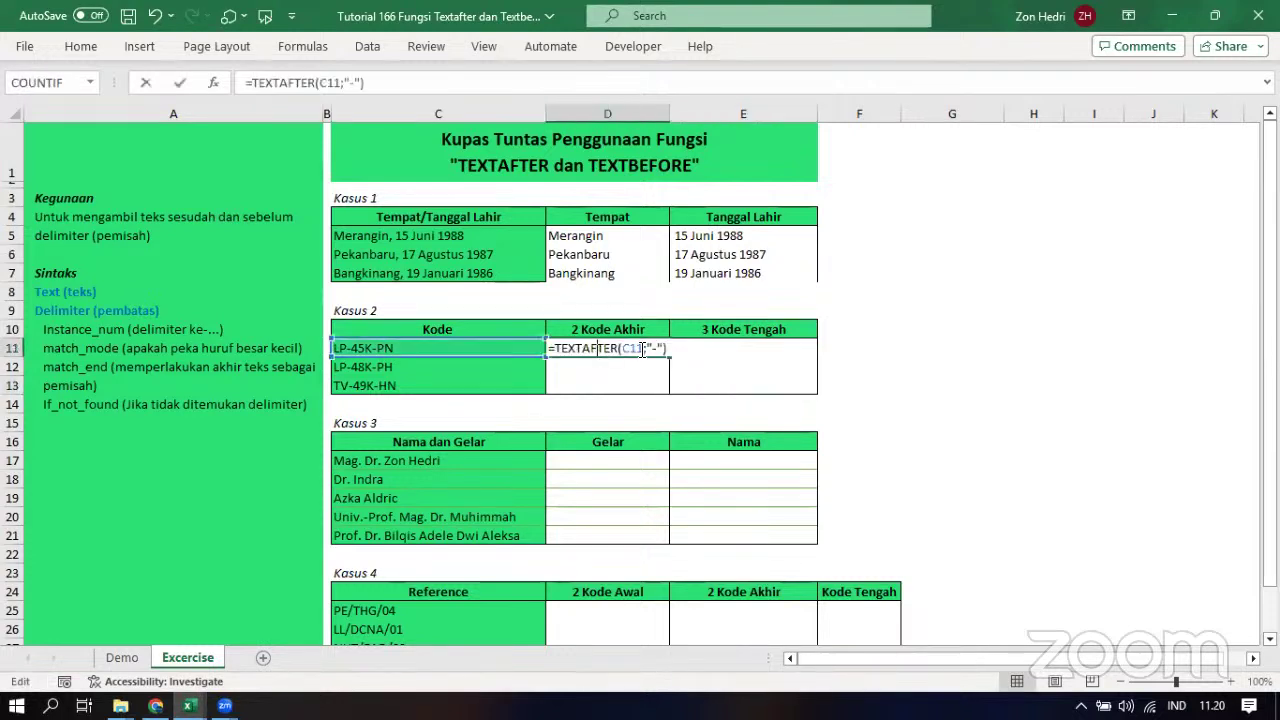
{"action": "left_click", "coordinate": [664, 349]}
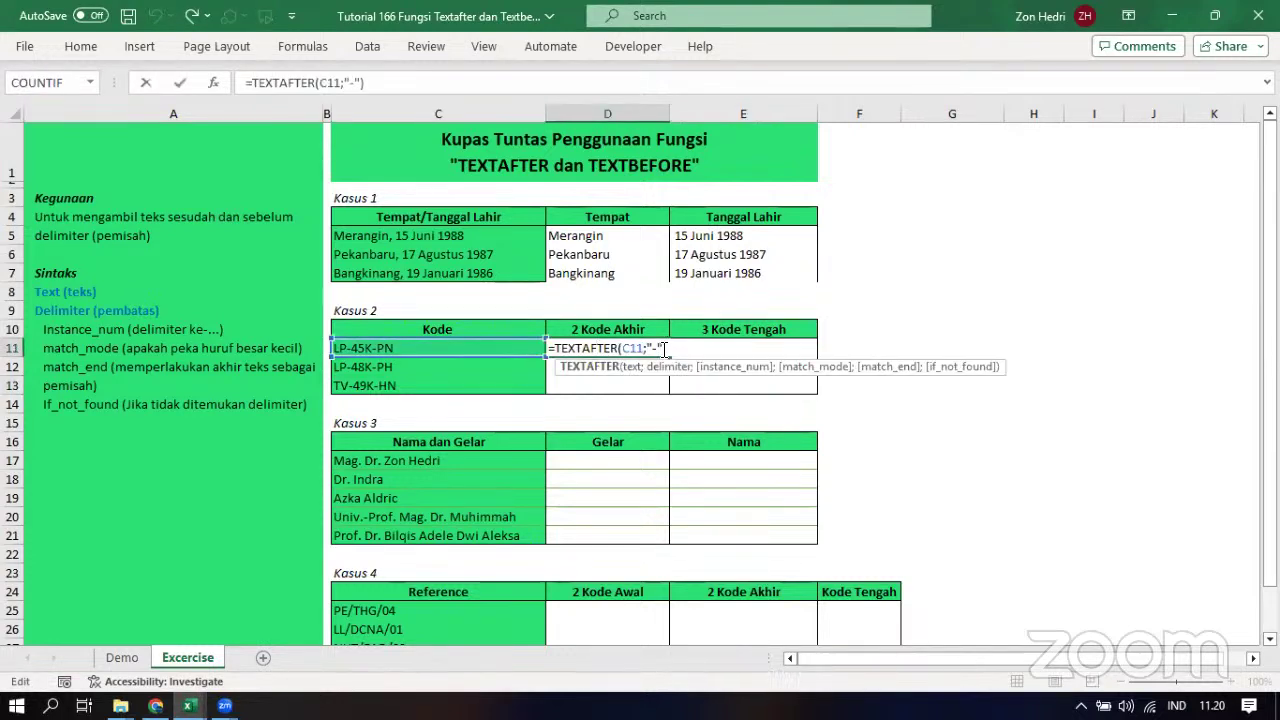
{"action": "key", "text": "Left"}
{"action": "type", "text": ";"}
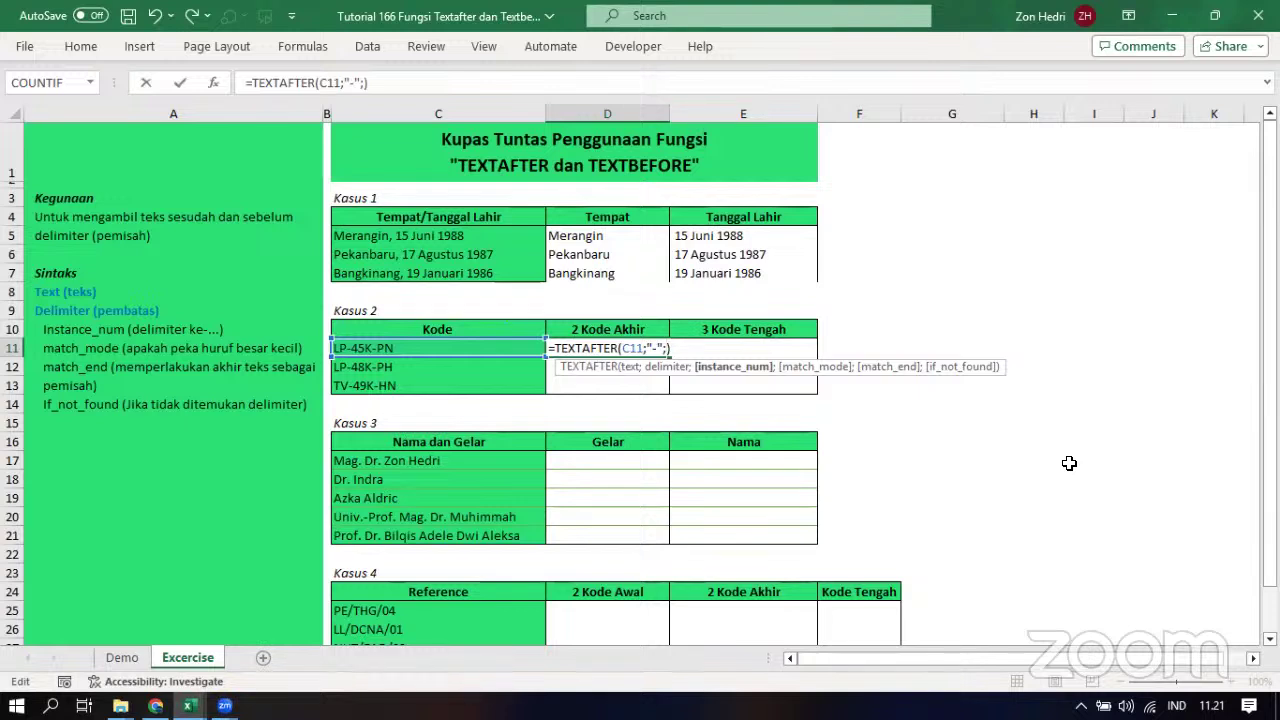
{"action": "type", "text": "2"}
{"action": "key", "text": "ctrl+Return"}
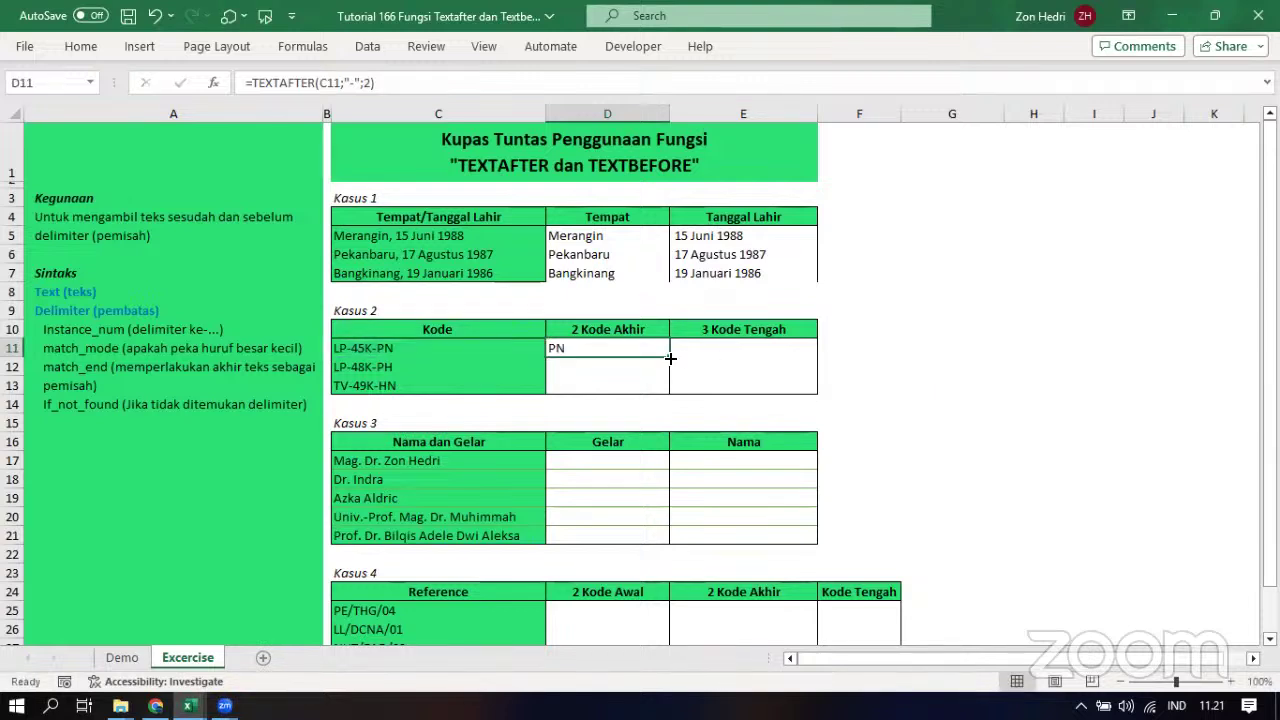
{"action": "left_click_drag", "start_coordinate": [670, 357], "coordinate": [670, 393]}
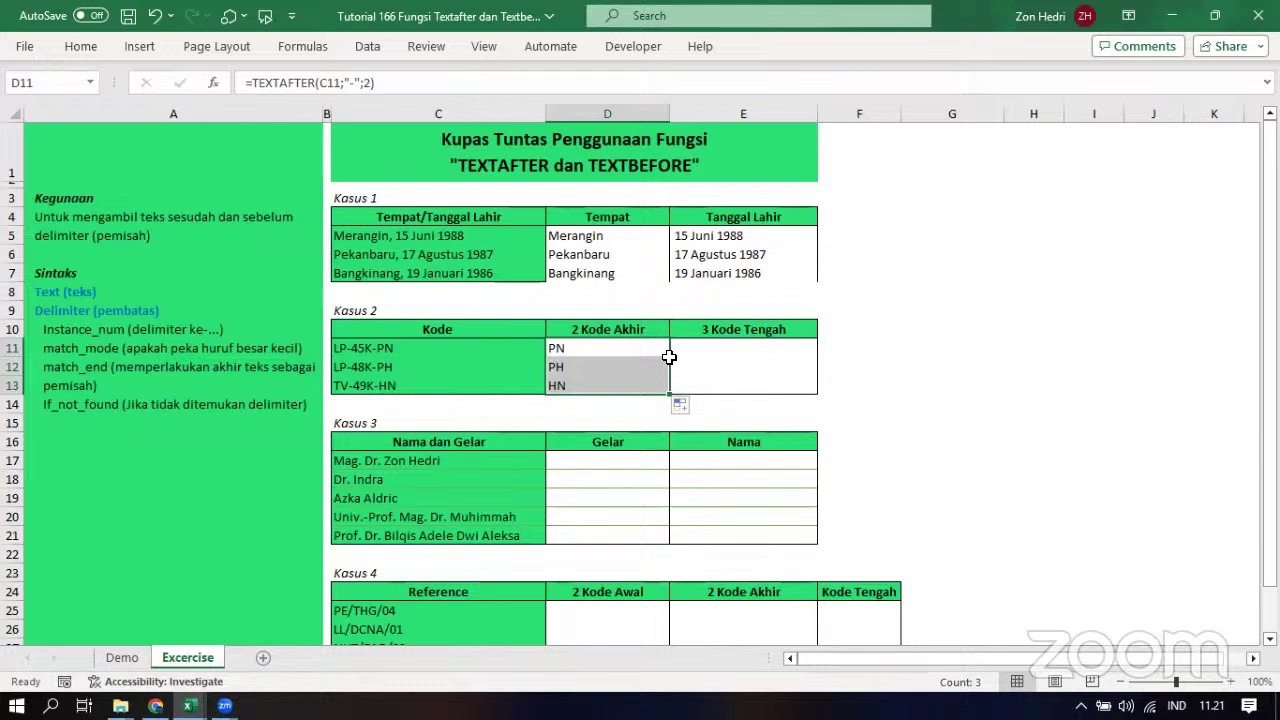
{"action": "left_click", "coordinate": [971, 400]}
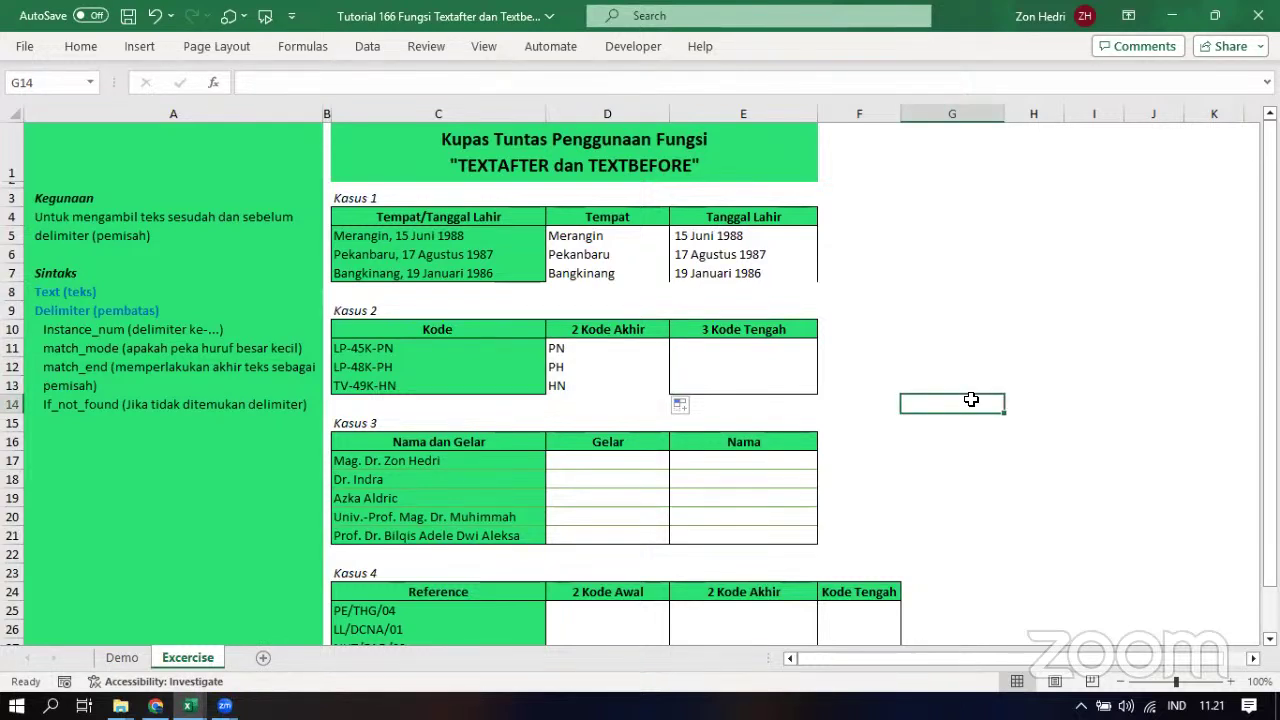
{"action": "left_click", "coordinate": [983, 345]}
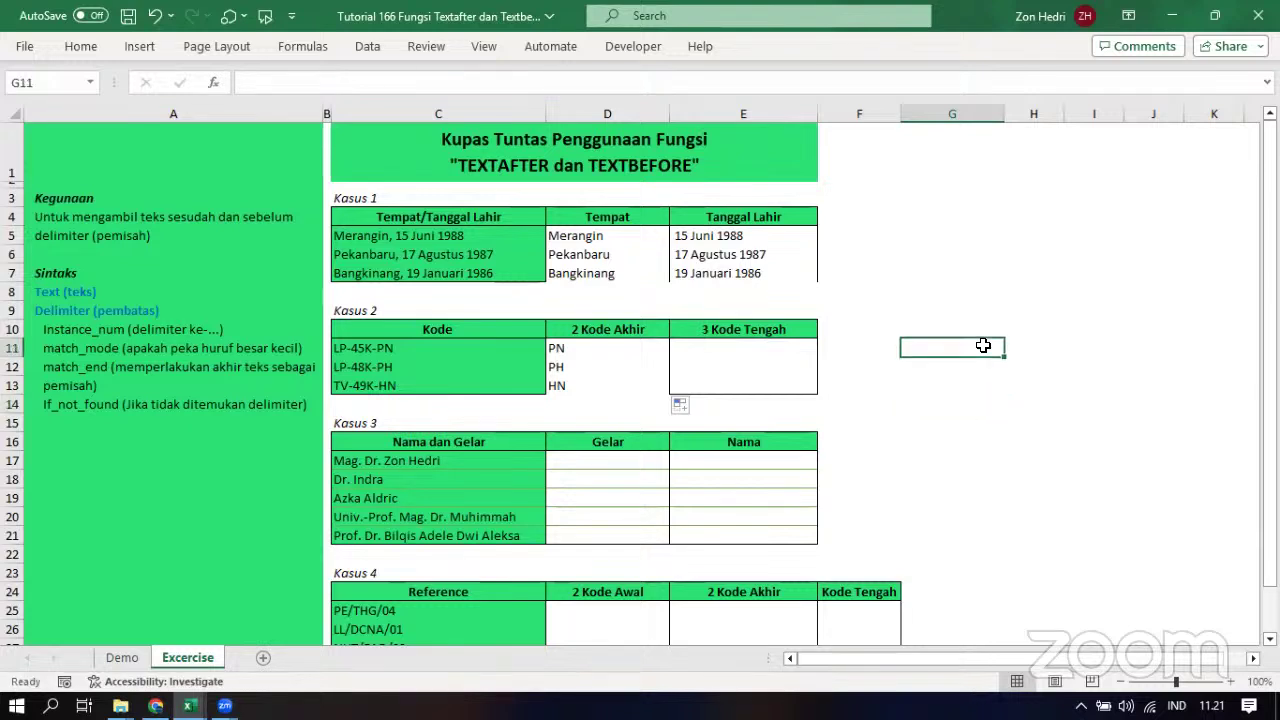
Examine the Kasus 2 codes in C11:C13 for the middle three characters that the 3 Kode Tengah column needs
{"action": "left_click", "coordinate": [725, 348]}
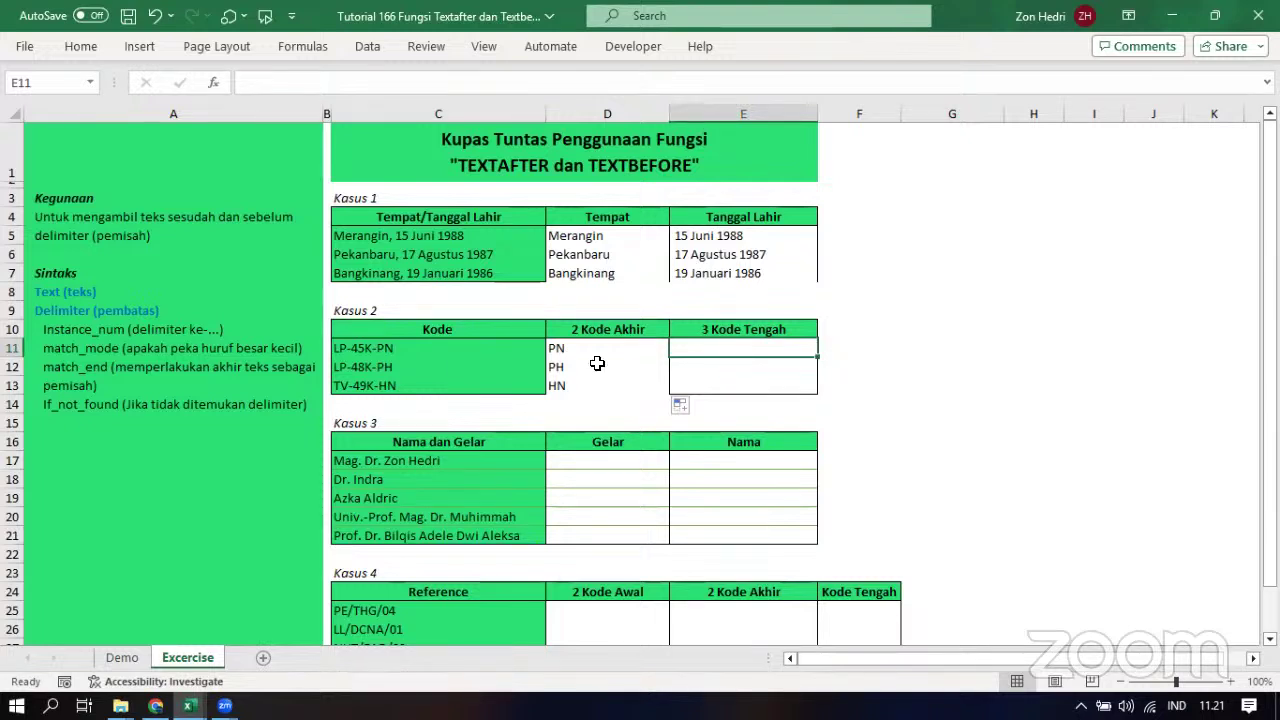
{"action": "left_click", "coordinate": [425, 366]}
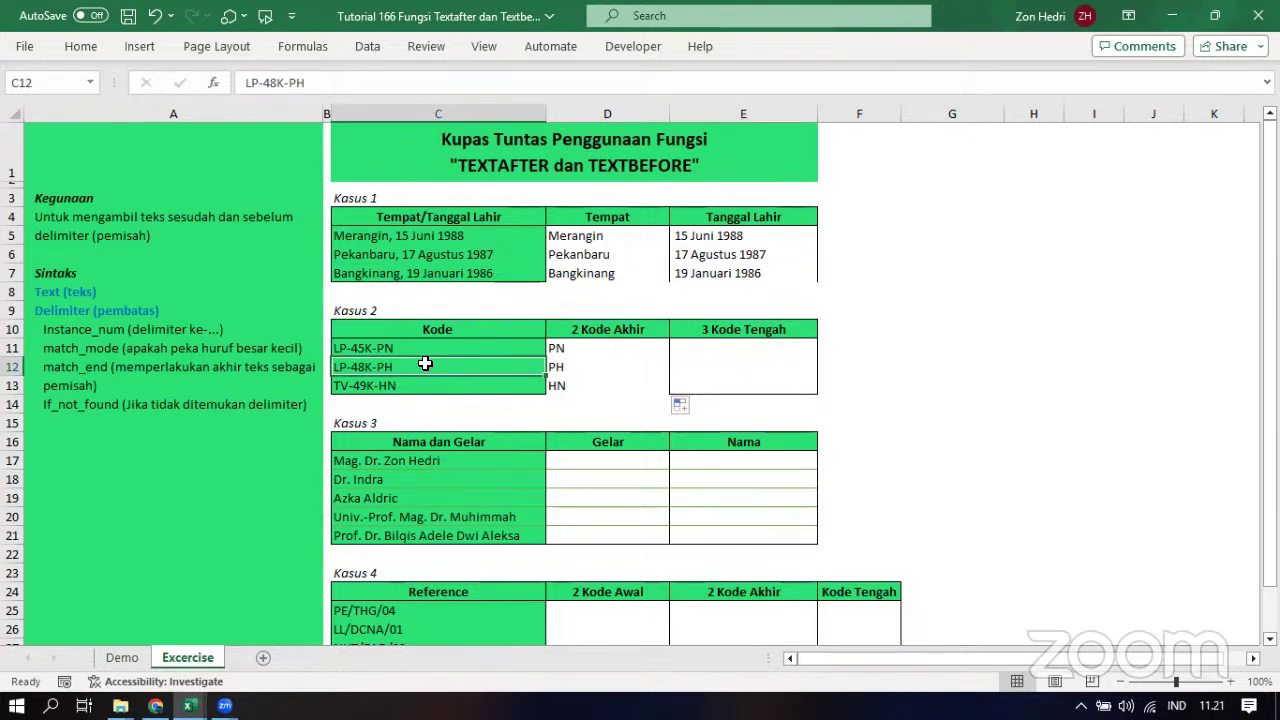
{"action": "double_click", "coordinate": [425, 366]}
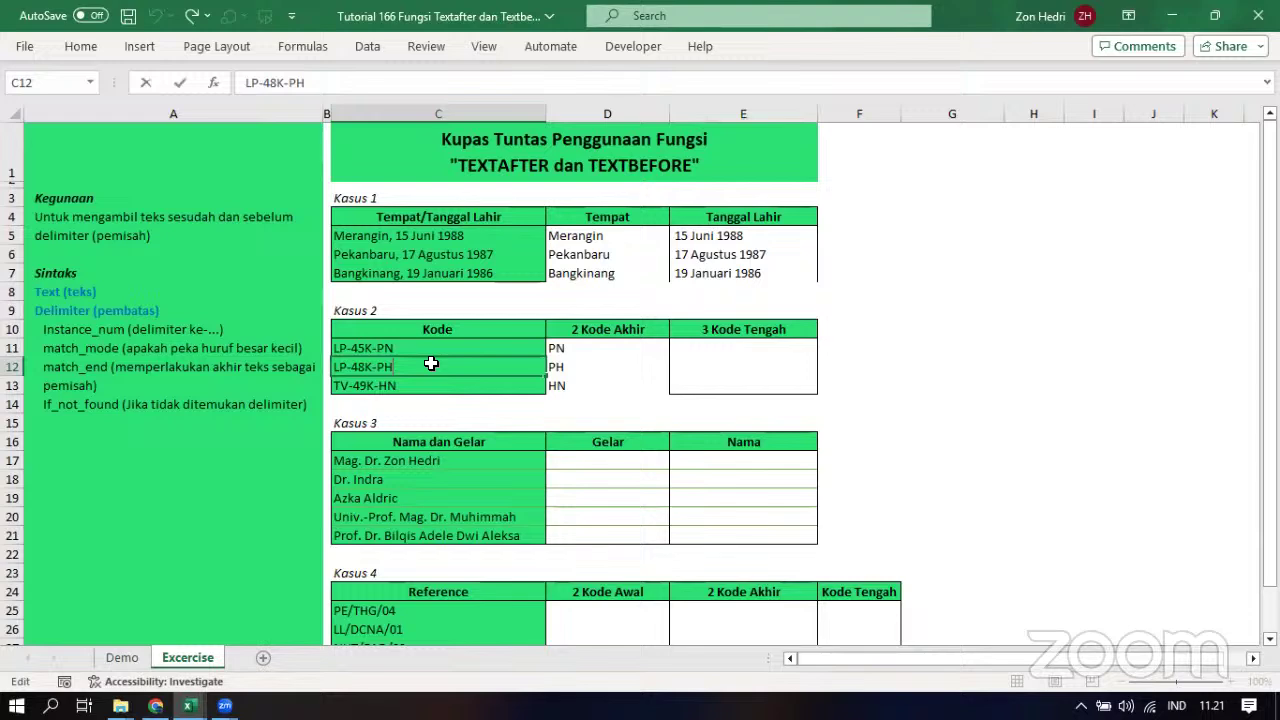
{"action": "left_click", "coordinate": [1087, 509]}
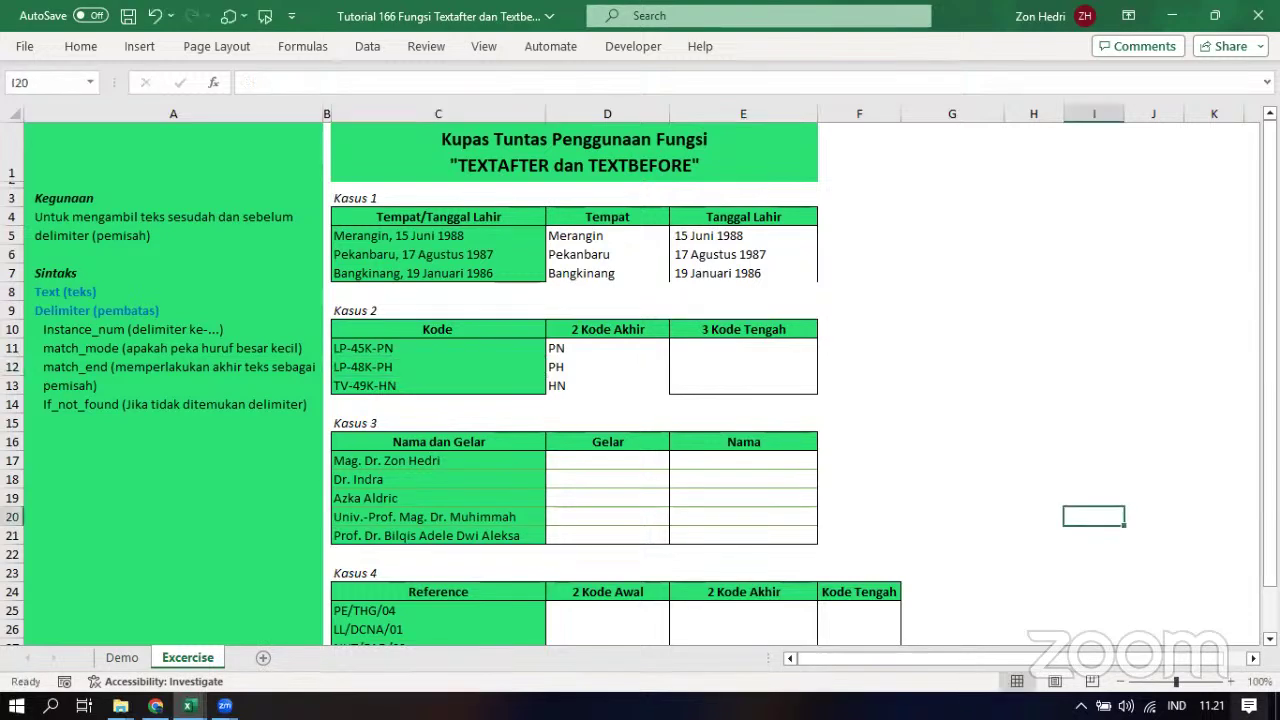
{"action": "double_click", "coordinate": [1229, 683]}
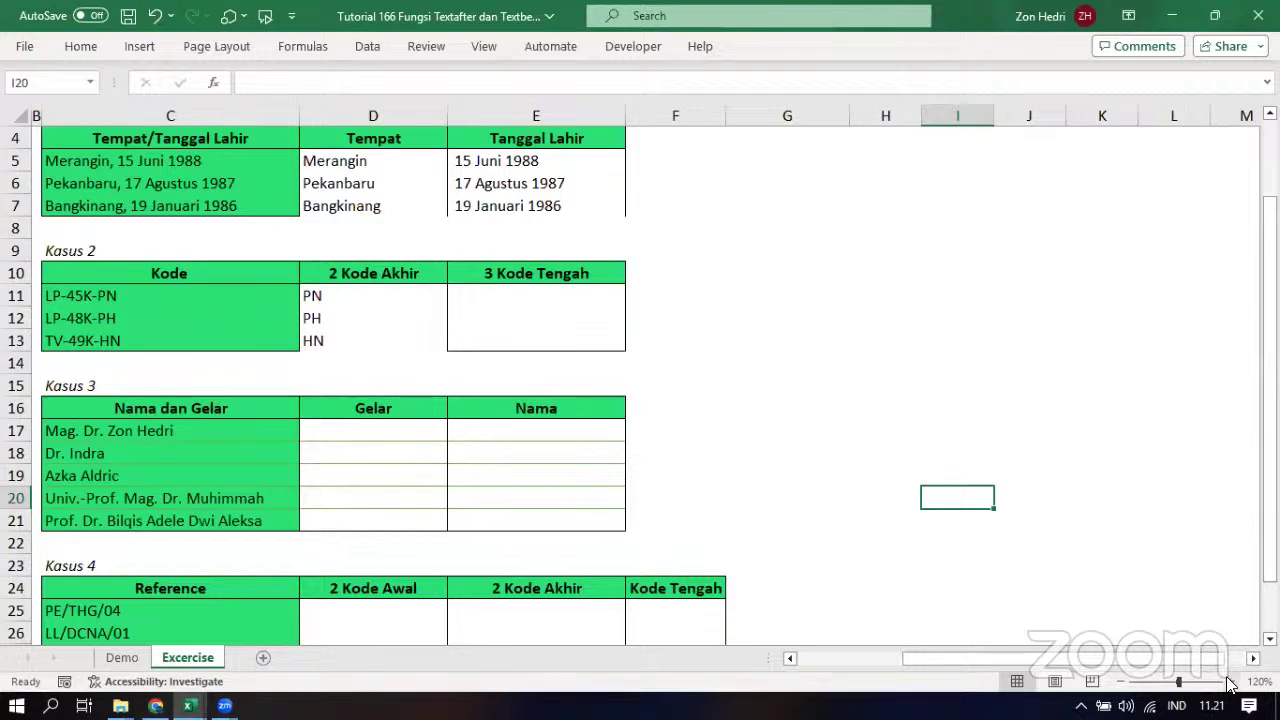
{"action": "left_click", "coordinate": [1229, 683]}
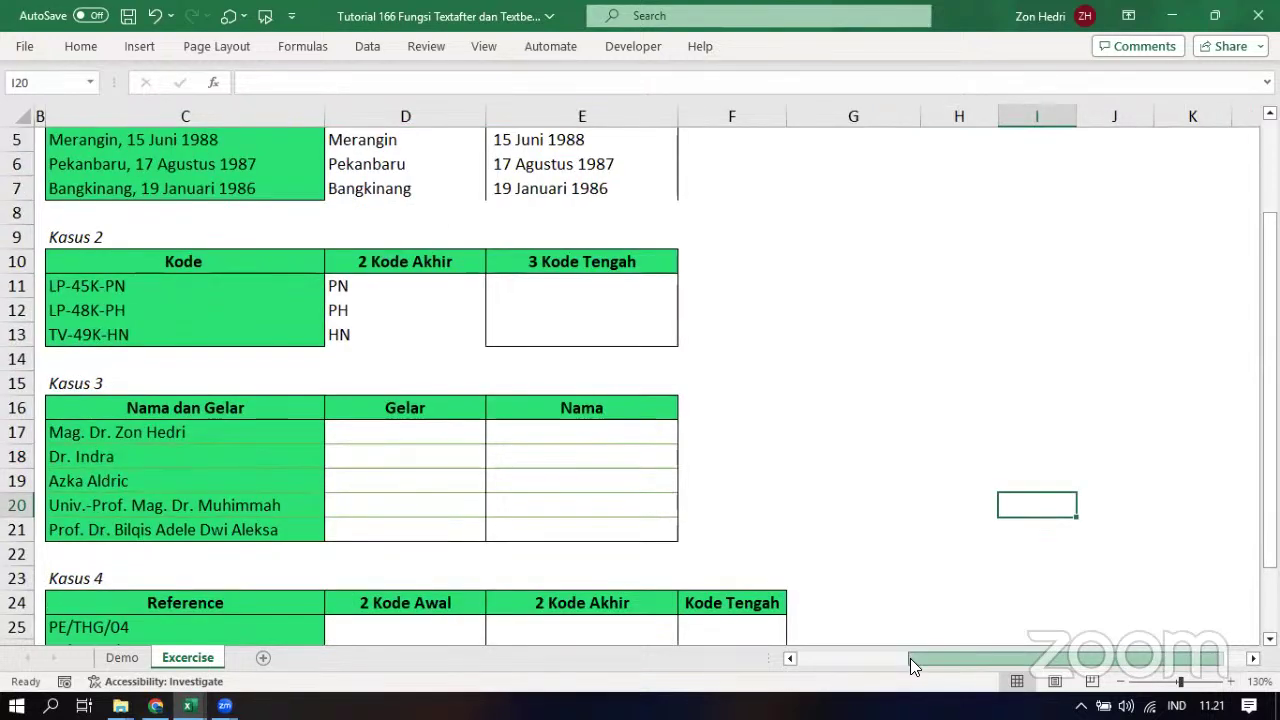
{"action": "left_click_drag", "start_coordinate": [910, 658], "coordinate": [898, 658]}
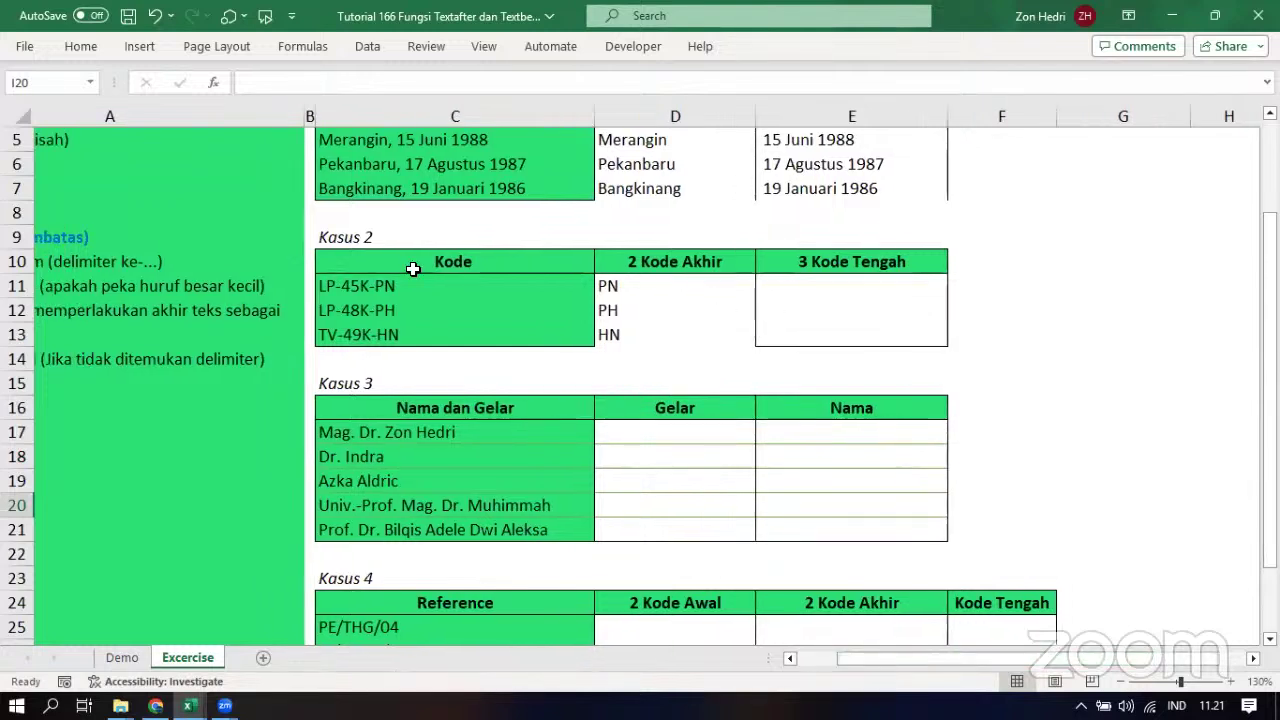
{"action": "left_click", "coordinate": [345, 281]}
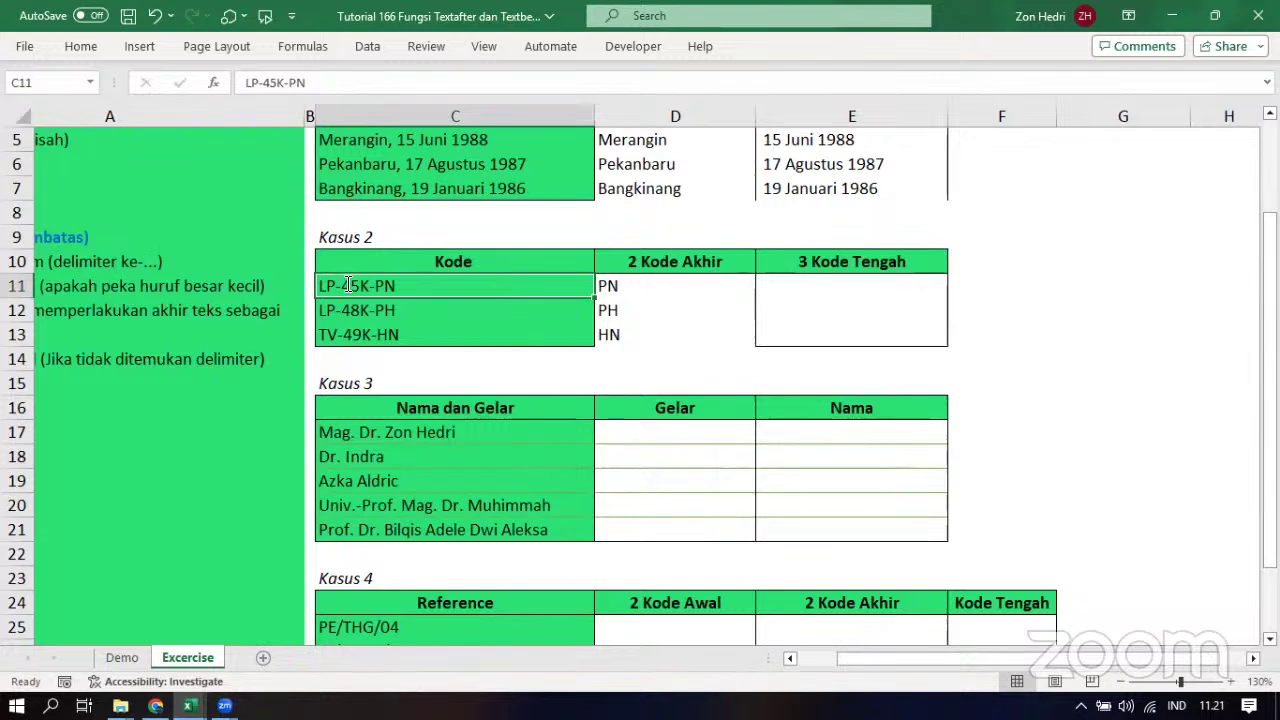
{"action": "double_click", "coordinate": [346, 284]}
{"action": "left_click_drag", "start_coordinate": [342, 285], "coordinate": [368, 283]}
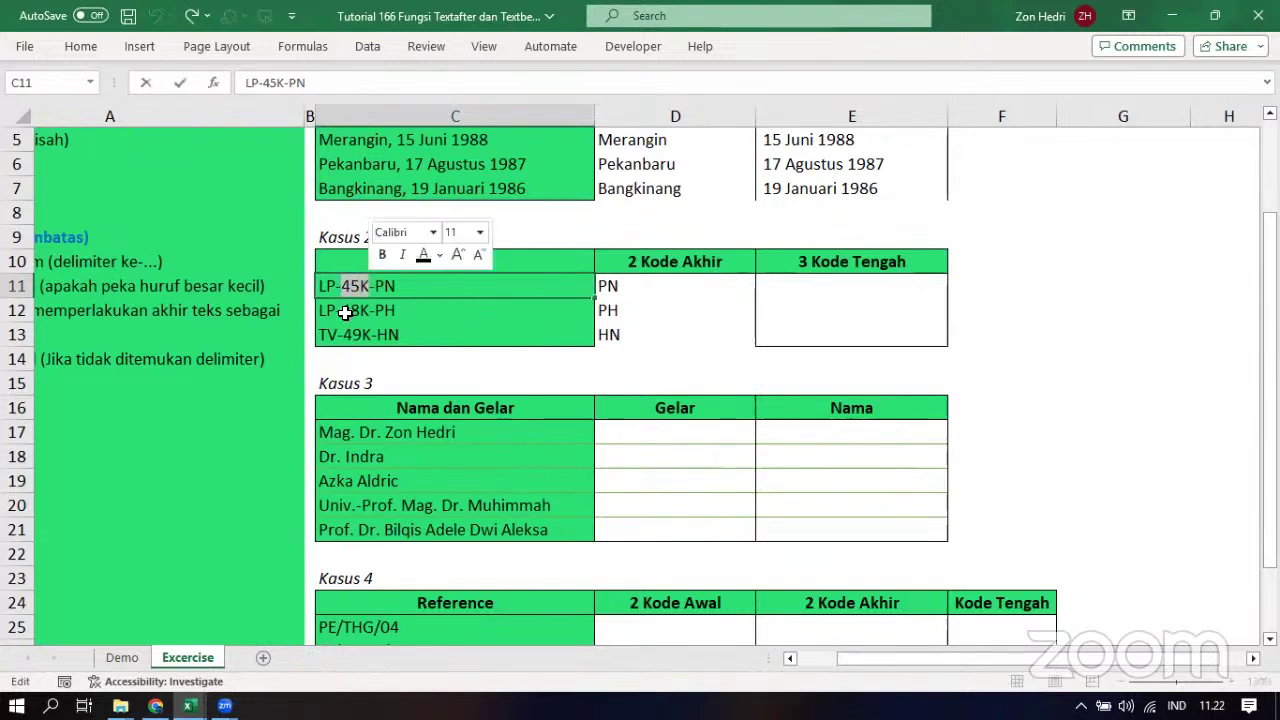
{"action": "left_click", "coordinate": [368, 310]}
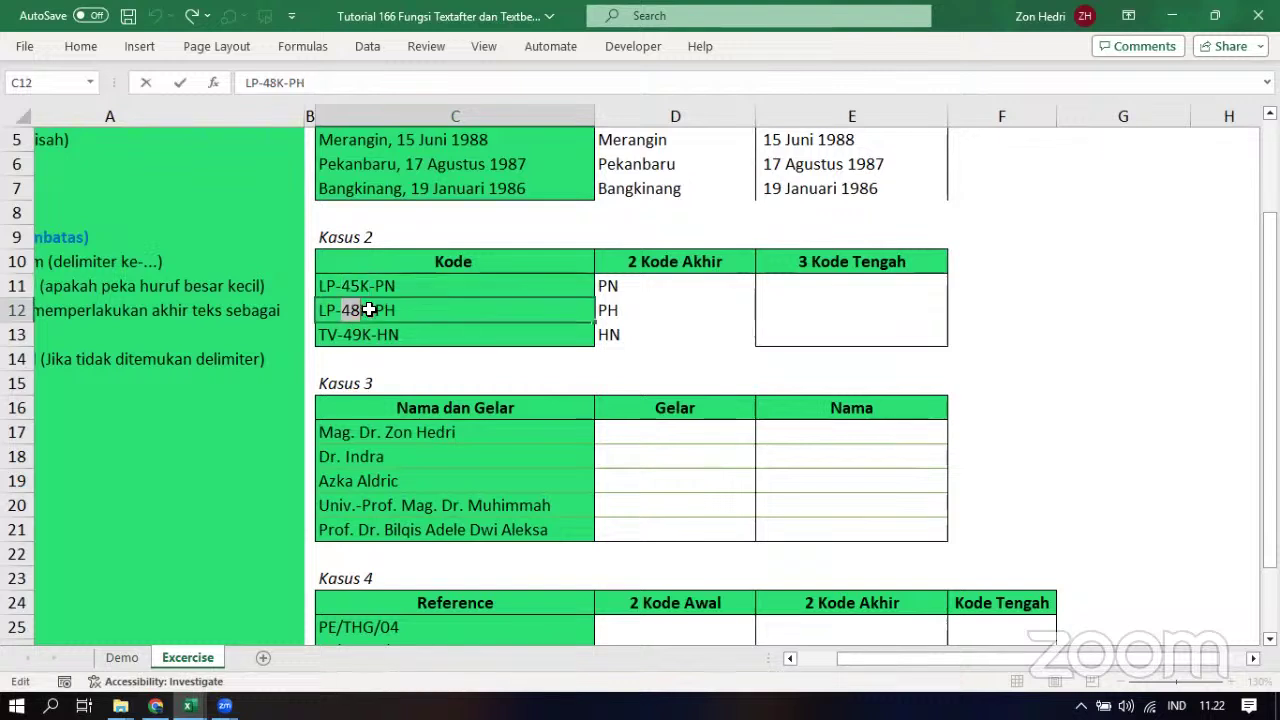
{"action": "key", "text": "Return"}
{"action": "left_click", "coordinate": [839, 287]}
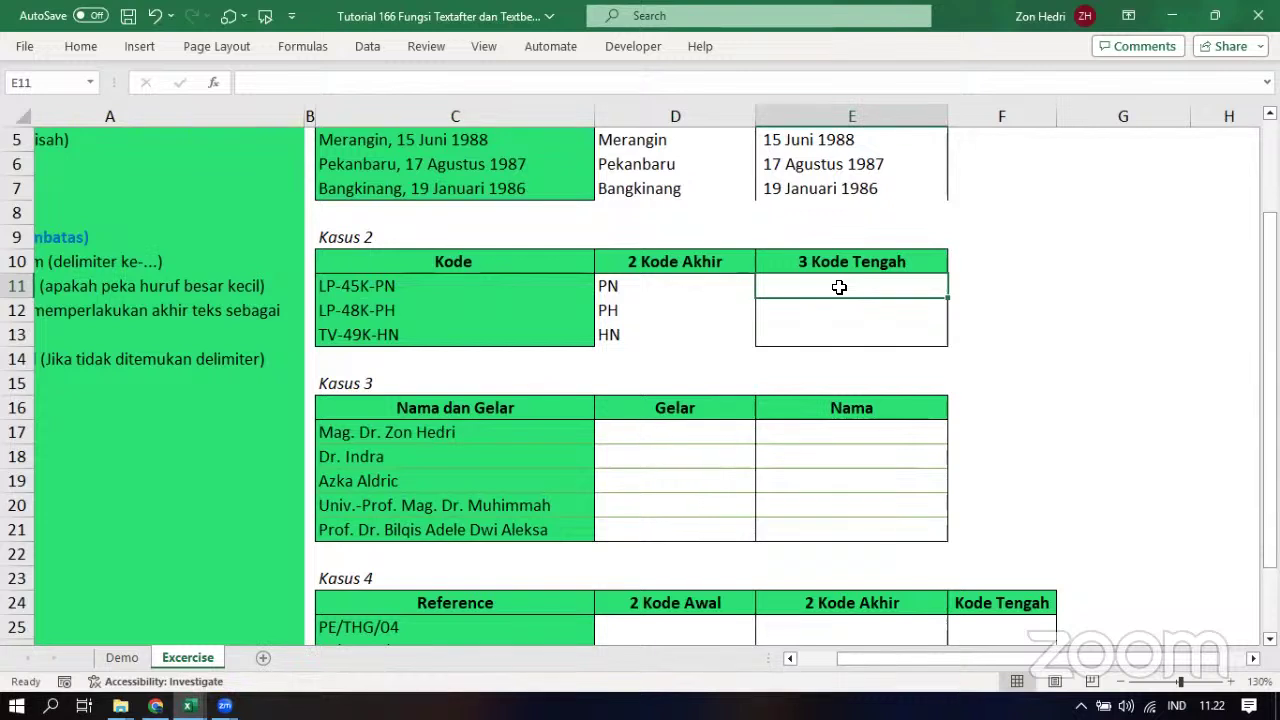
Check which part of the code in C11 a TEXTAFTER on its first hyphen would cover
{"action": "left_click", "coordinate": [345, 290]}
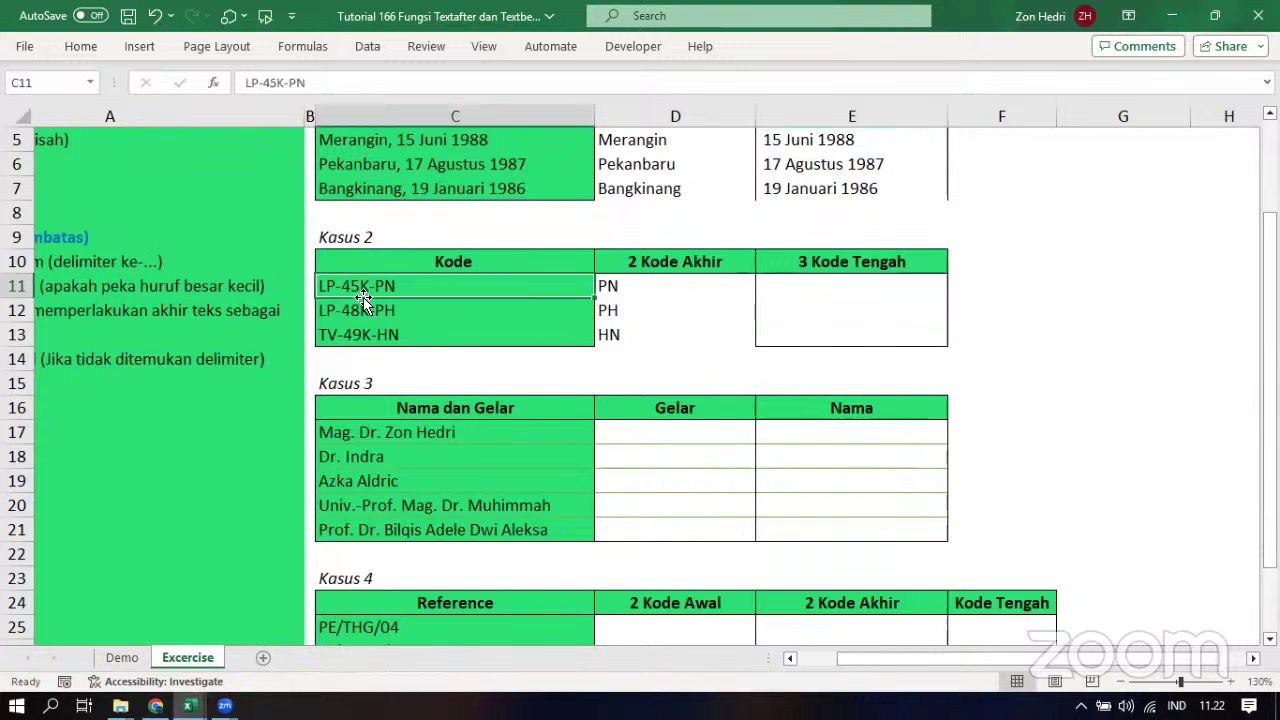
{"action": "double_click", "coordinate": [344, 288]}
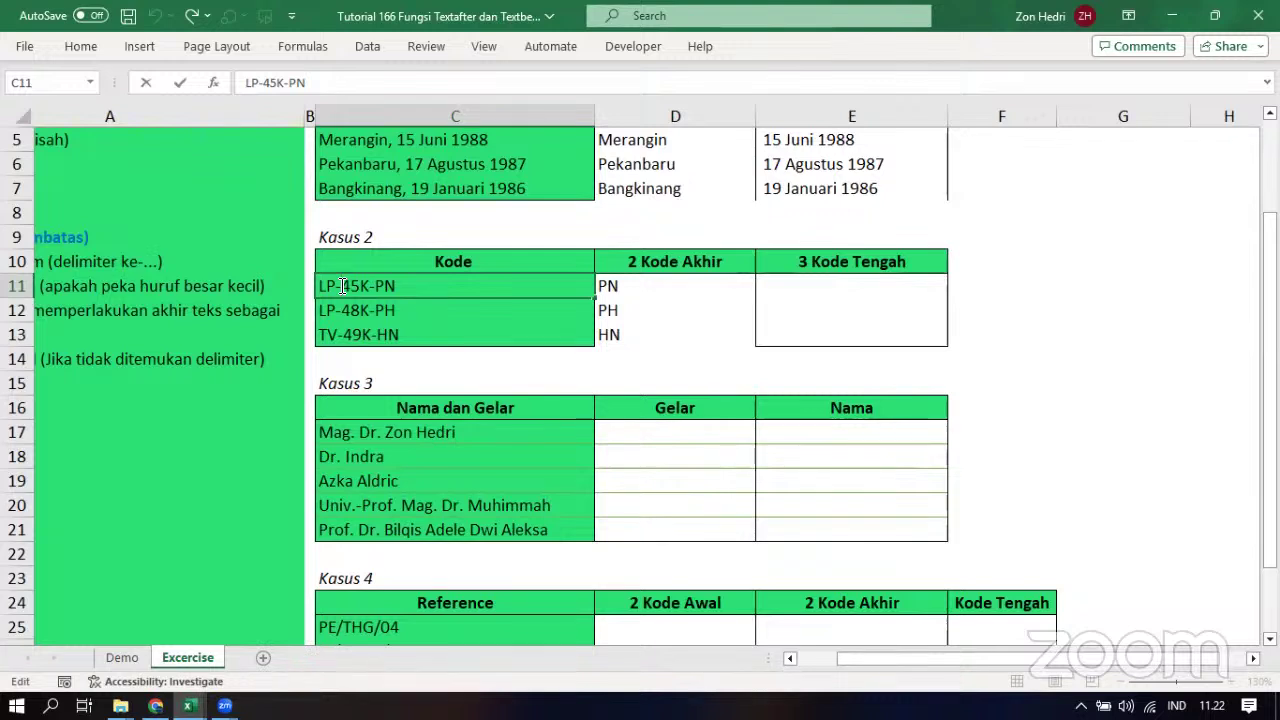
{"action": "key", "text": "shift+End"}
{"action": "left_click_drag", "start_coordinate": [345, 289], "coordinate": [403, 286]}
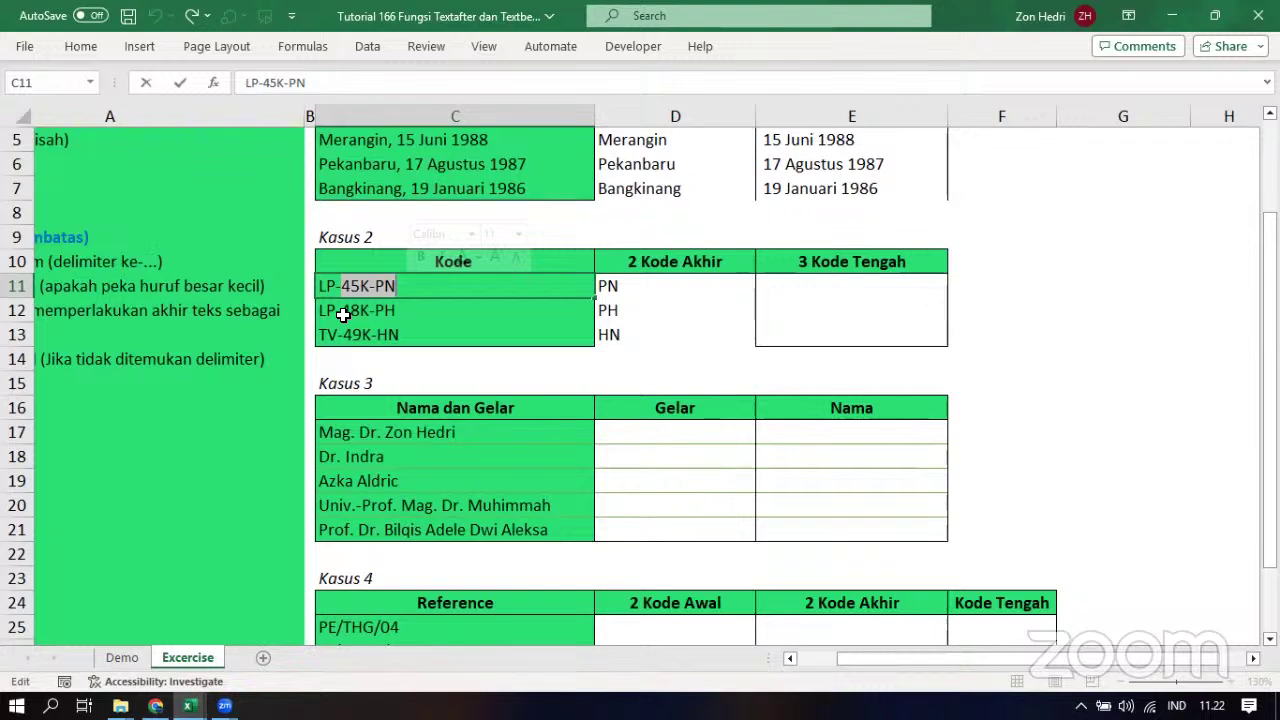
Enter =TEXTAFTER(C11;"-";1) in E11 under 3 Kode Tengah to take the text after the first hyphen
{"action": "left_click", "coordinate": [787, 291]}
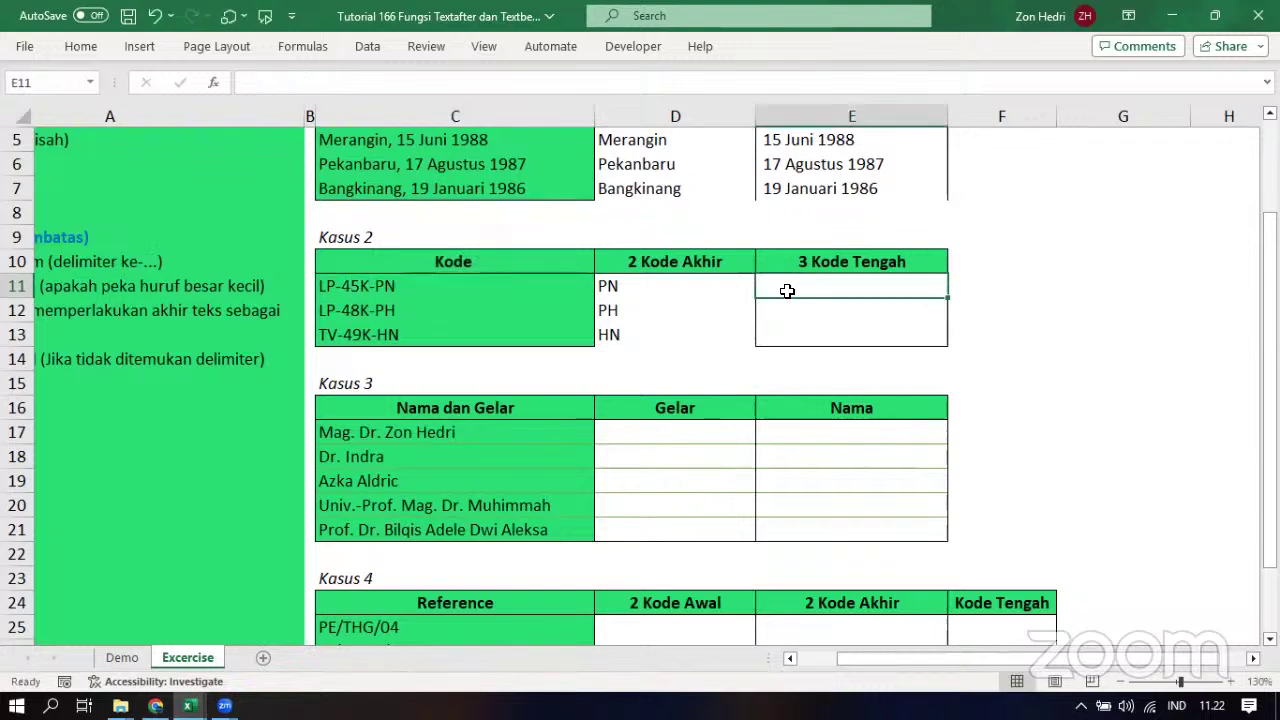
{"action": "type", "text": "=te"}
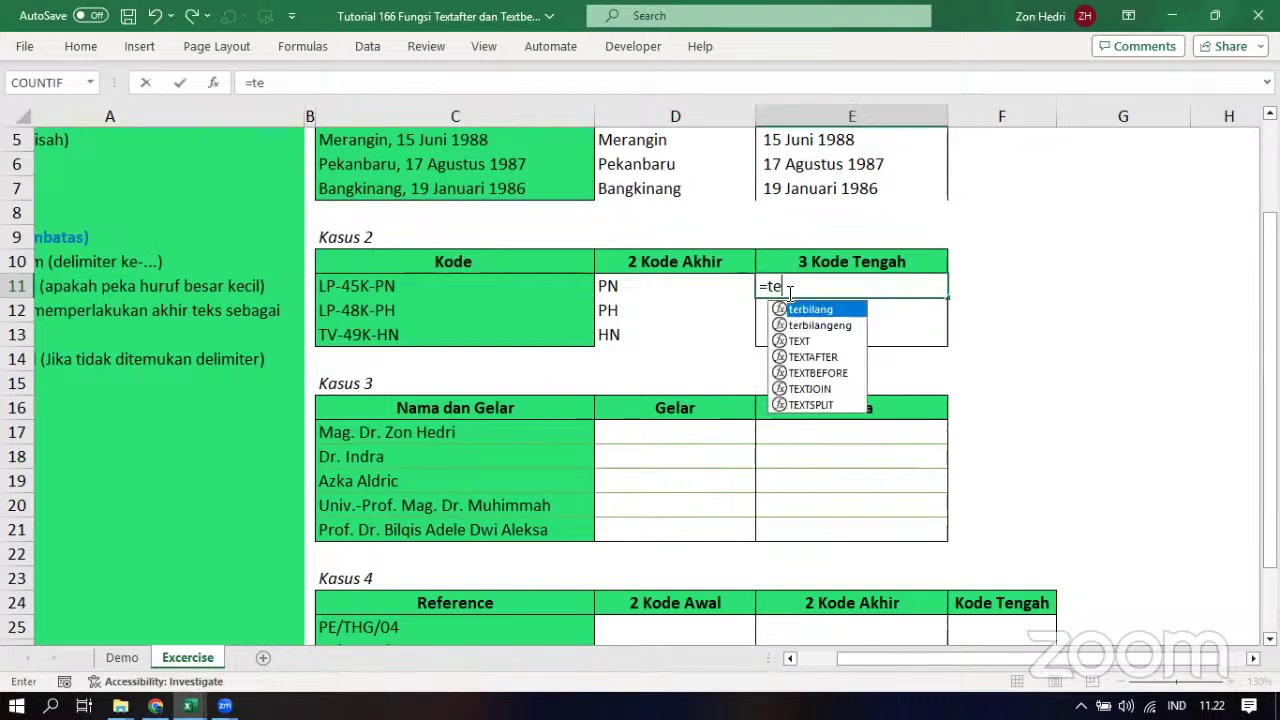
{"action": "type", "text": "xta"}
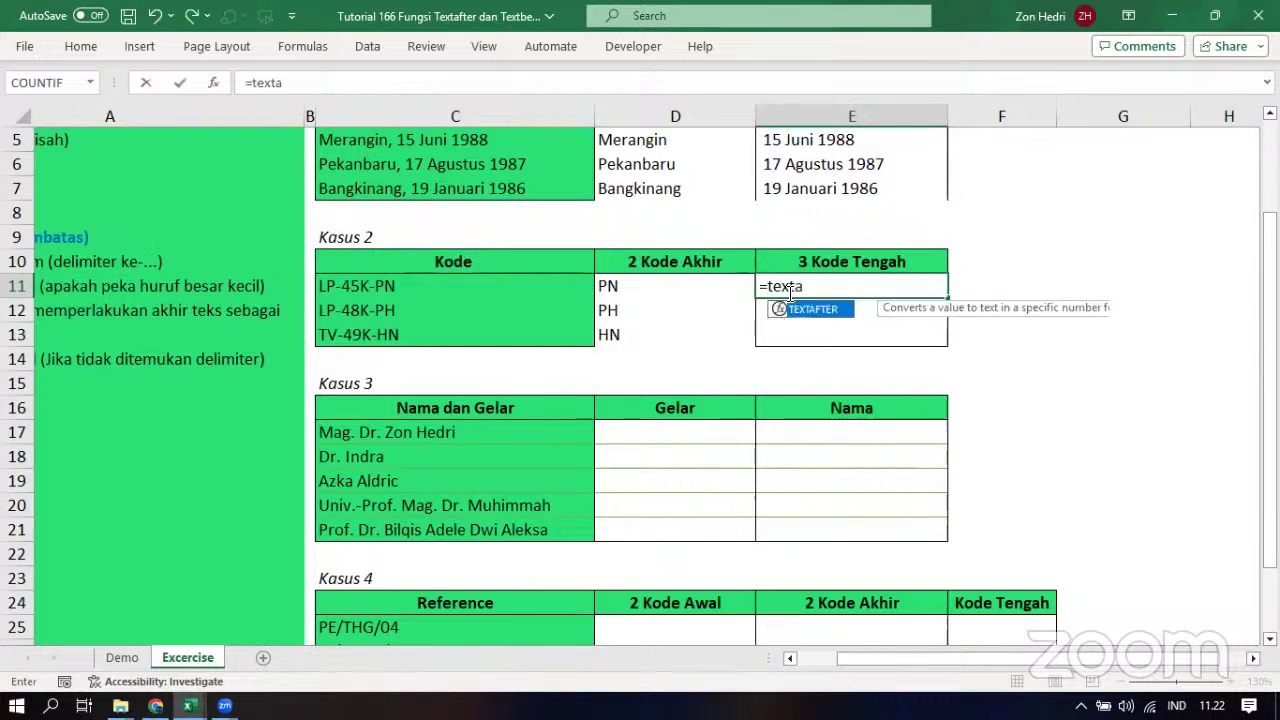
{"action": "type", "text": "fter("}
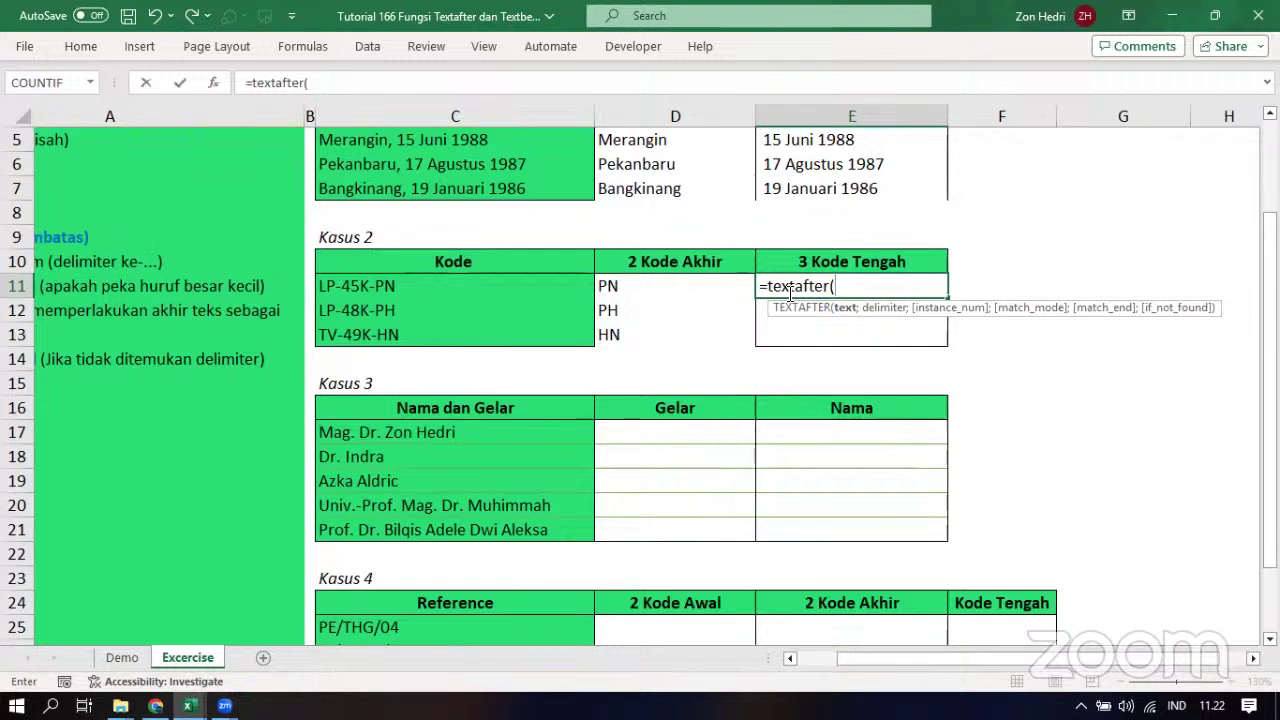
{"action": "left_click", "coordinate": [396, 286]}
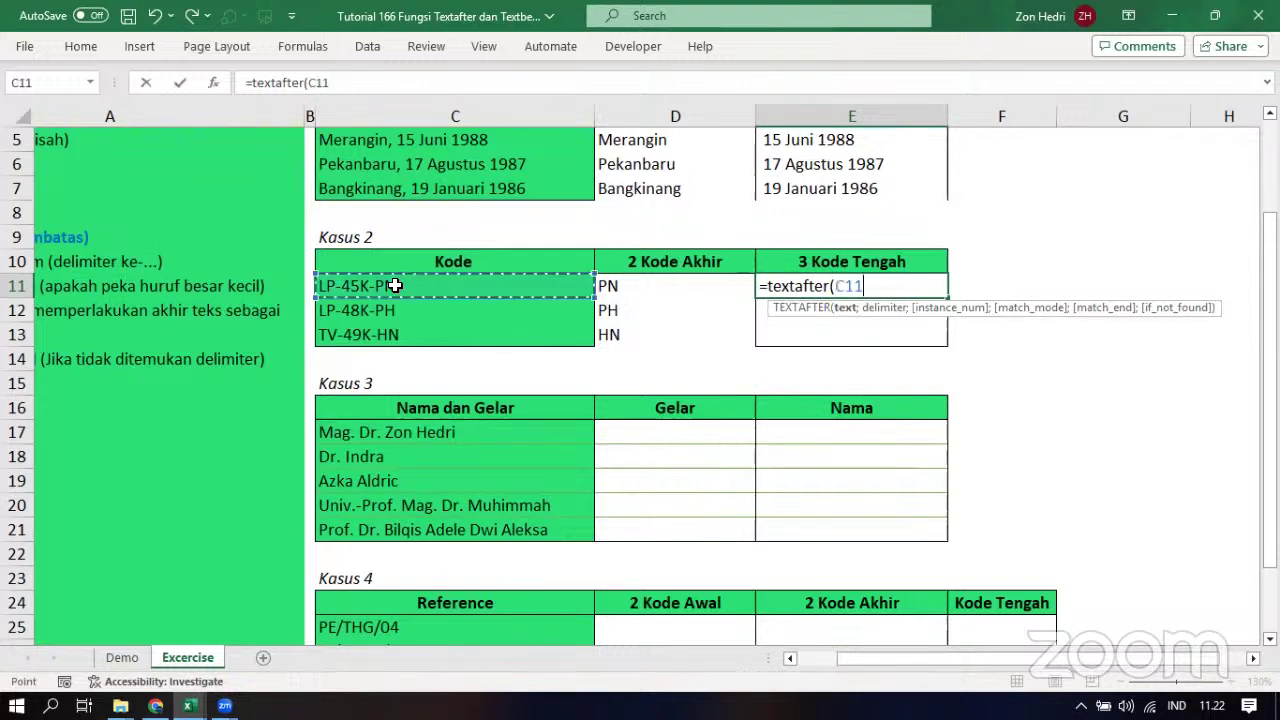
{"action": "type", "text": ";"}
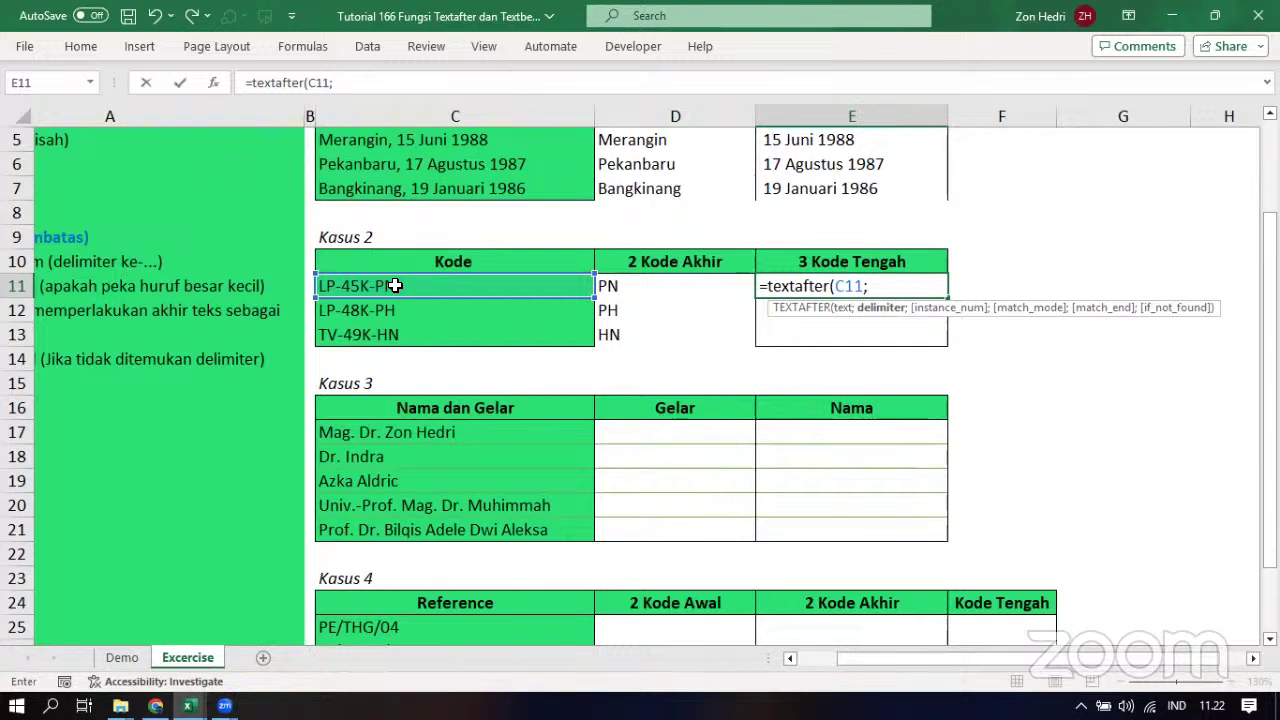
{"action": "type", "text": "\"-\""}
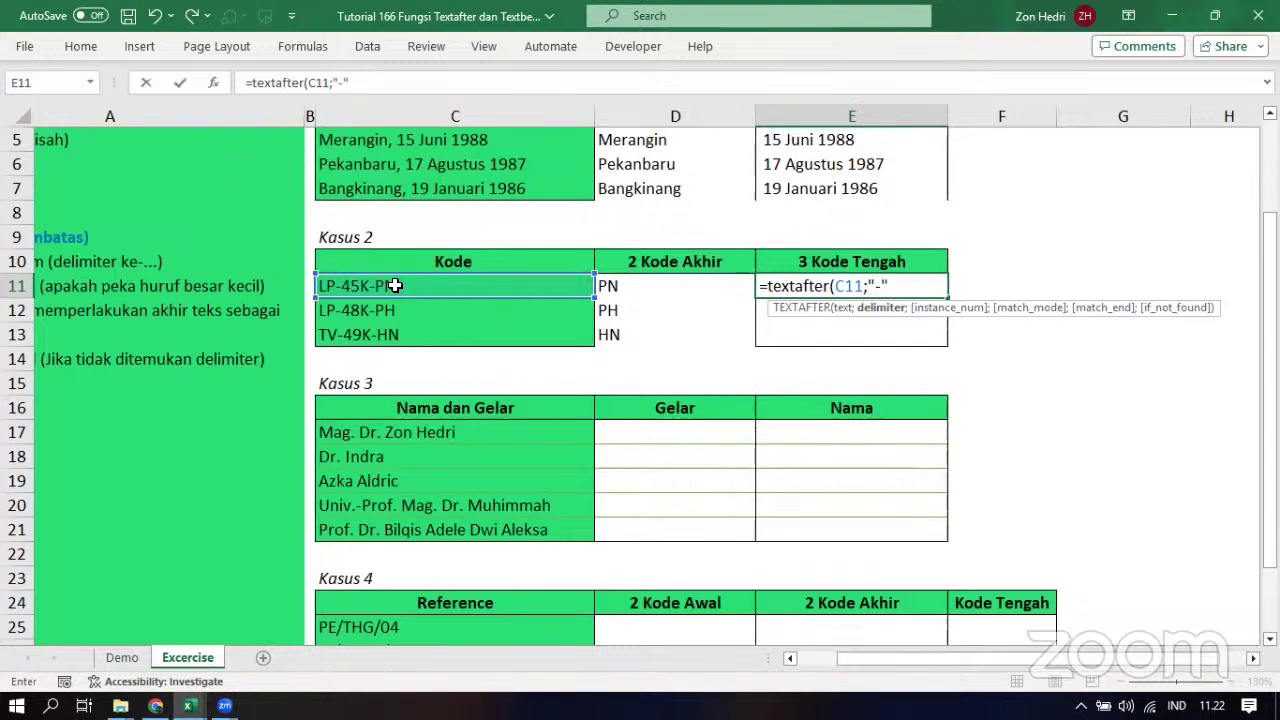
{"action": "type", "text": ";"}
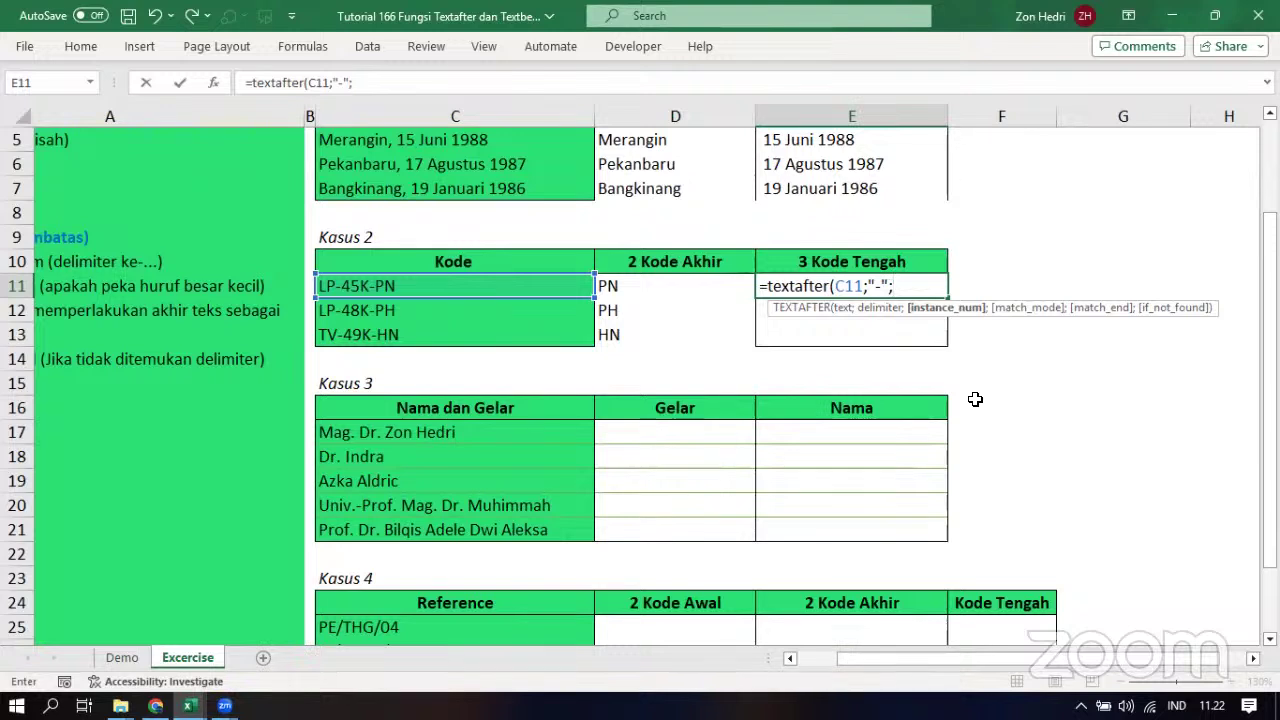
{"action": "type", "text": "1)"}
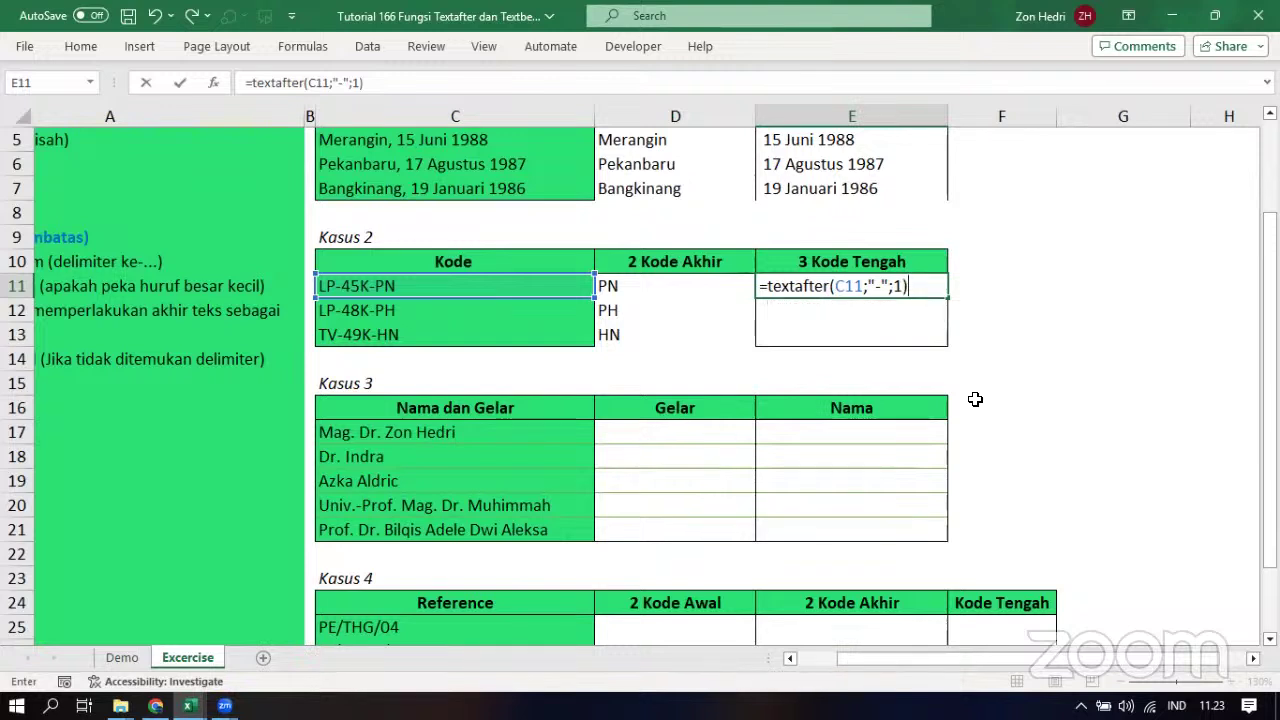
{"action": "key", "text": "ctrl+Return"}
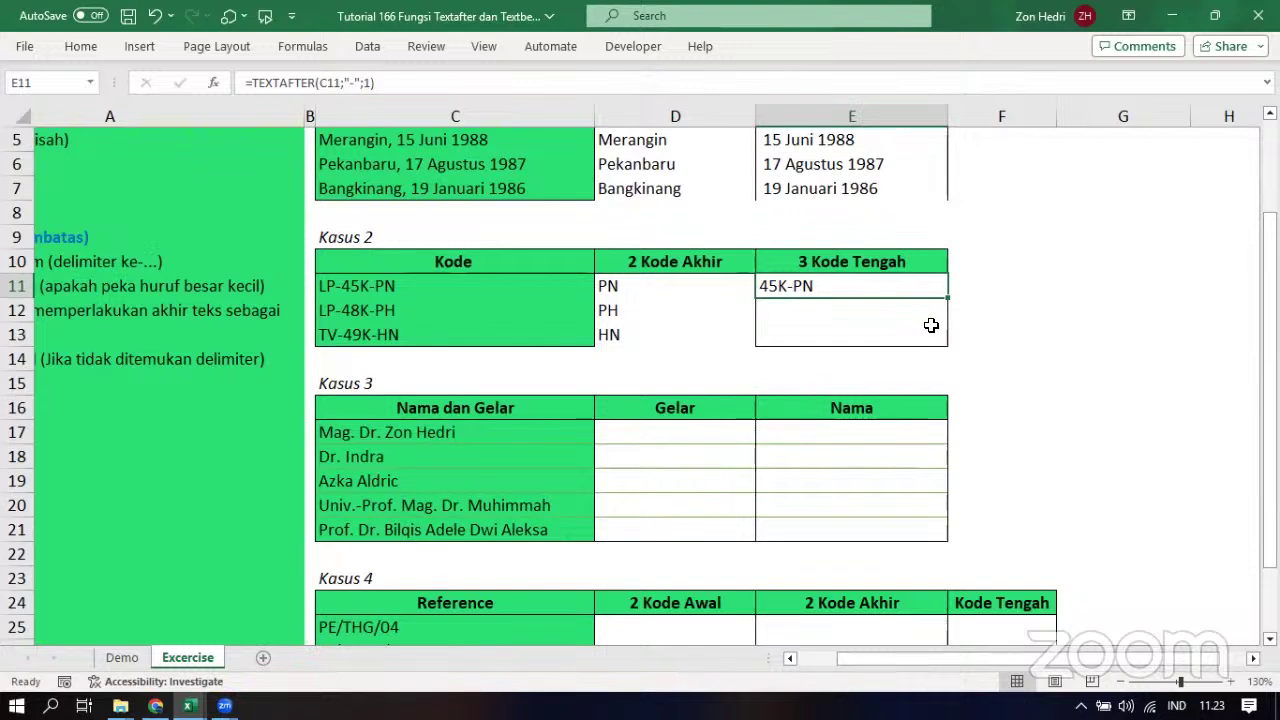
Wrap E11's formula in TEXTBEFORE with a hyphen delimiter, making it =TEXTBEFORE(TEXTAFTER(C11;"-";1);"-"), and fill it down through E13
{"action": "double_click", "coordinate": [772, 285]}
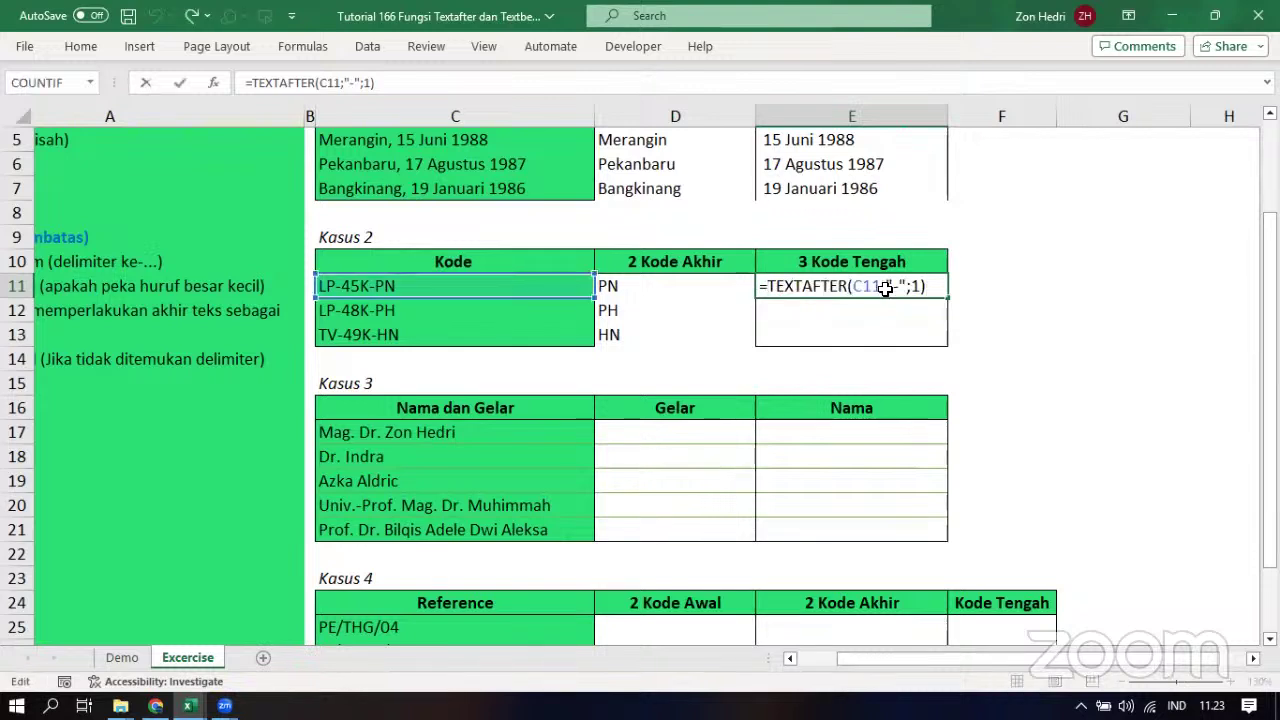
{"action": "key", "text": "ctrl+Return"}
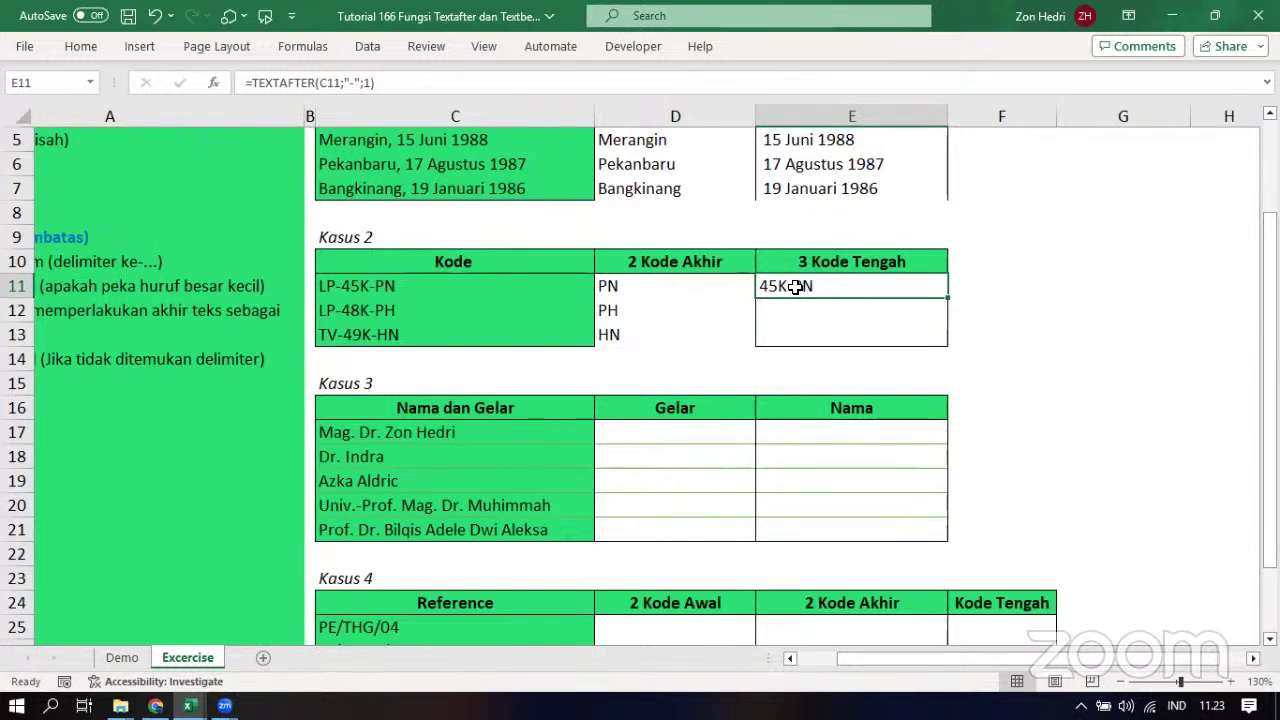
{"action": "double_click", "coordinate": [795, 287]}
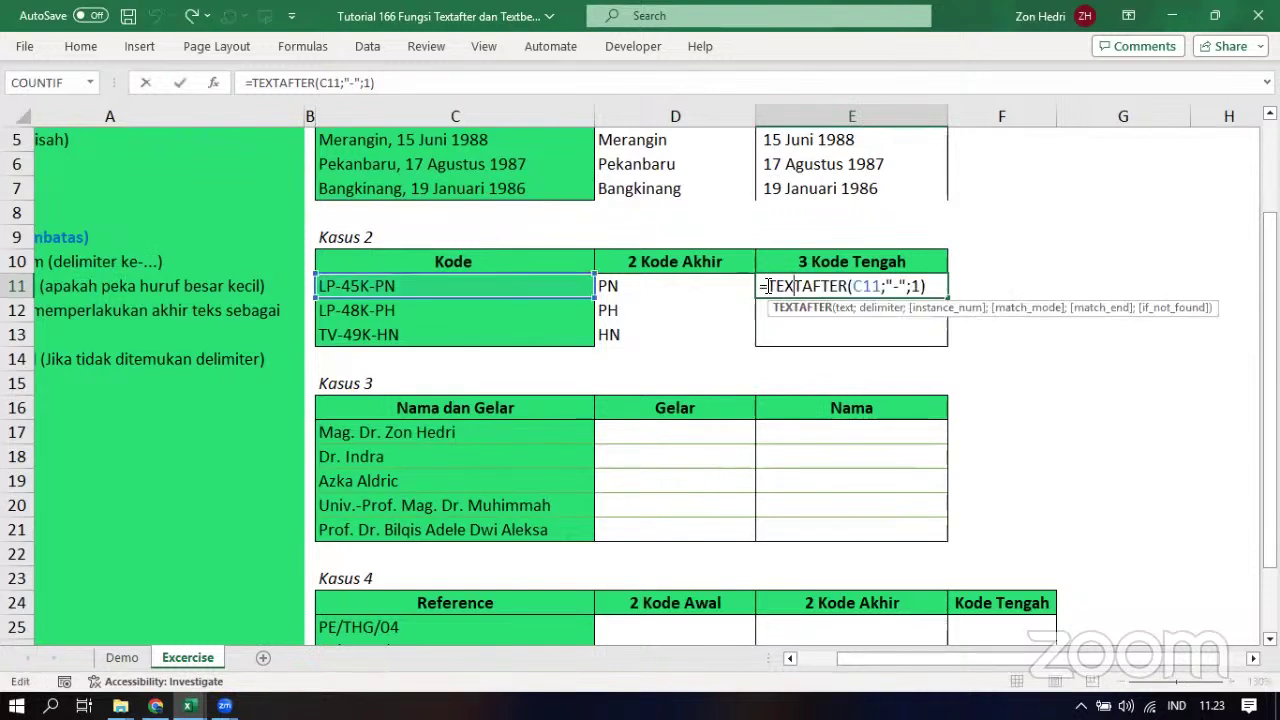
{"action": "left_click", "coordinate": [768, 287]}
{"action": "type", "text": "tex"}
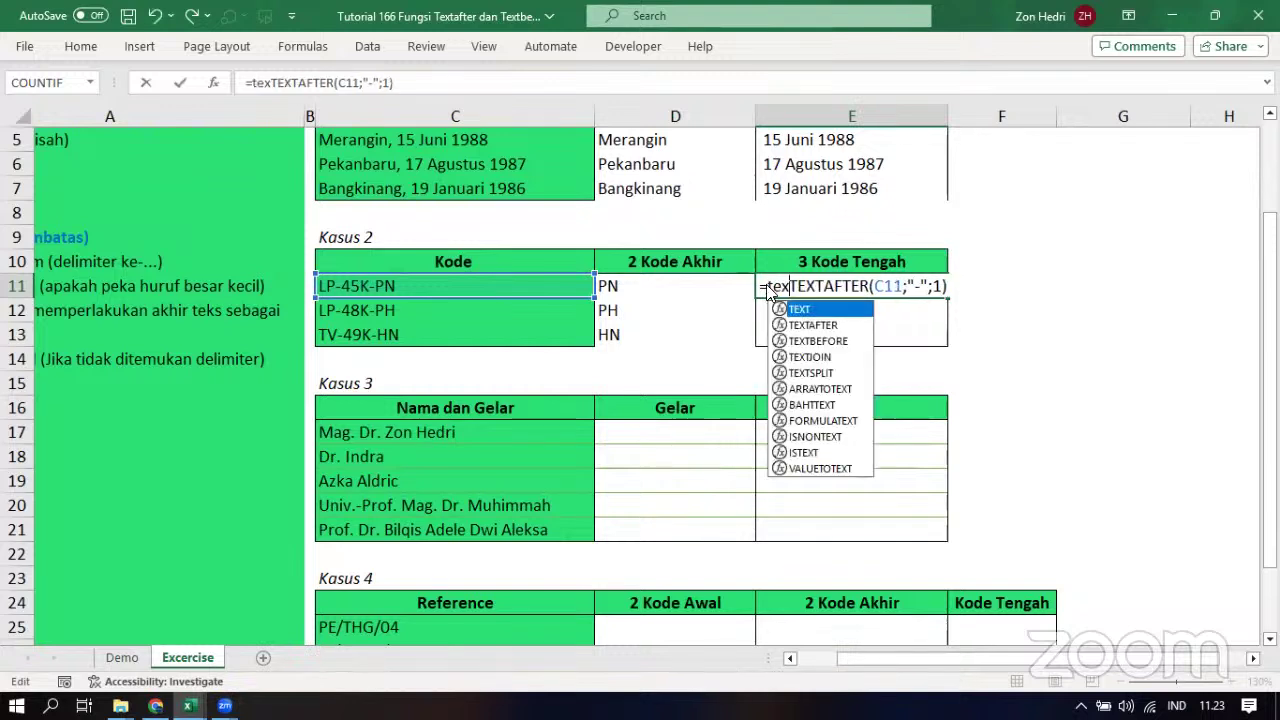
{"action": "left_click", "coordinate": [800, 340]}
{"action": "double_click", "coordinate": [800, 340]}
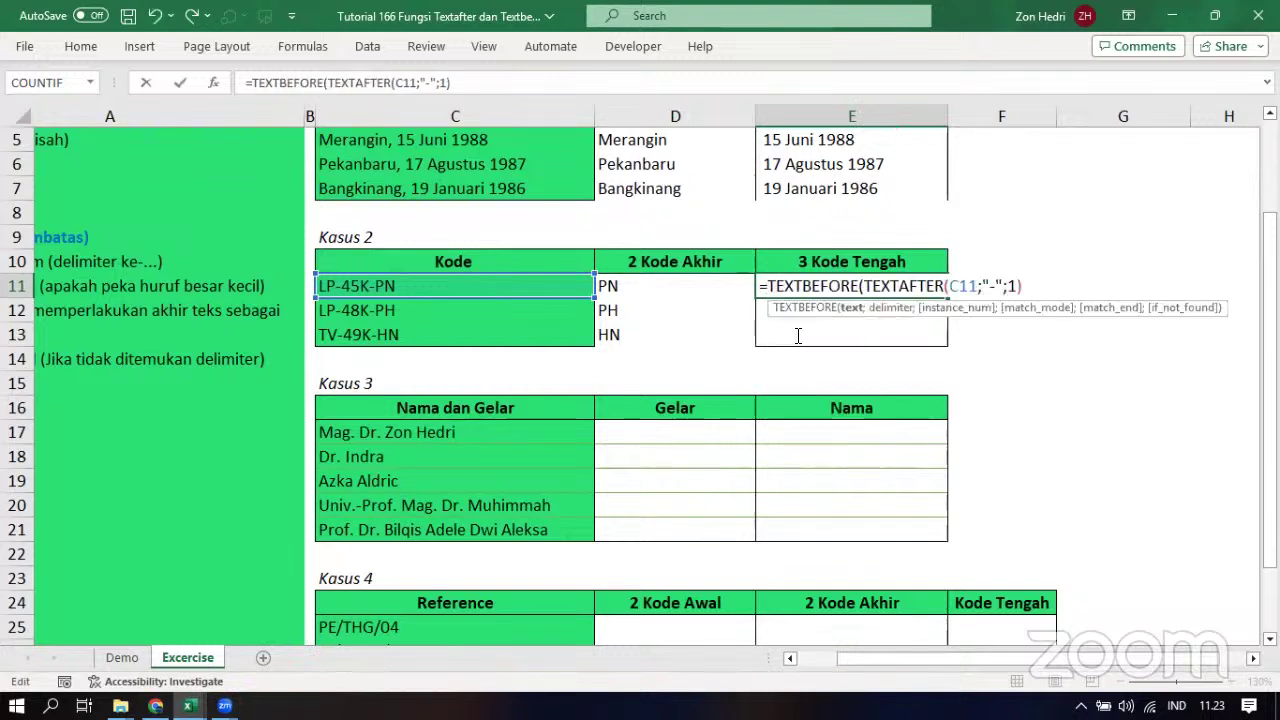
{"action": "left_click", "coordinate": [1036, 285]}
{"action": "type", "text": ";"}
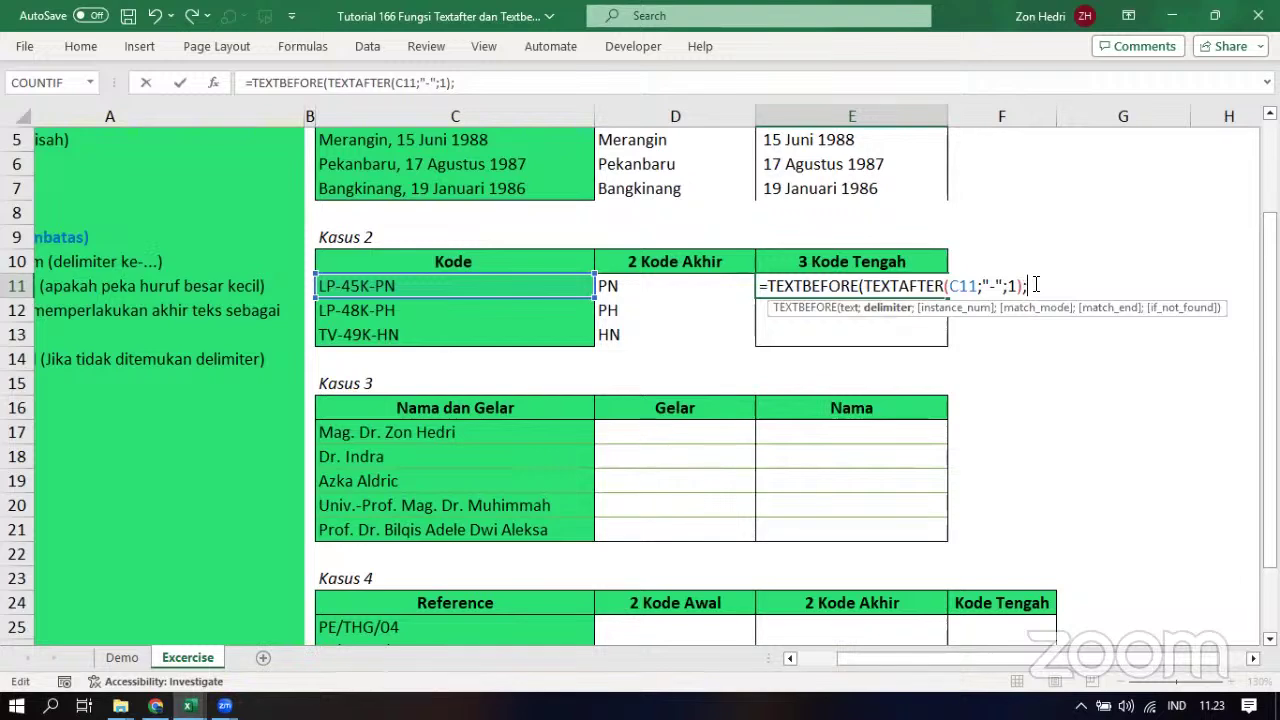
{"action": "type", "text": "\"-\""}
{"action": "key", "text": "Return"}
{"action": "key", "text": "Return"}
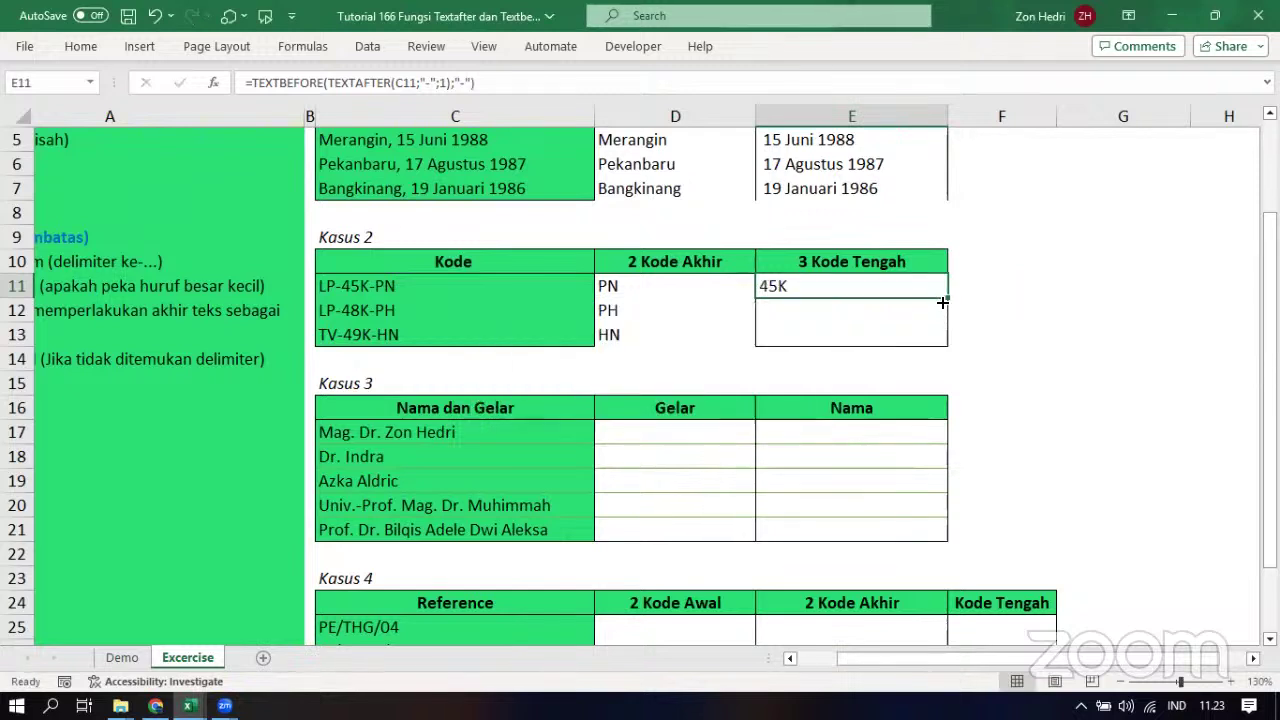
{"action": "left_click_drag", "start_coordinate": [944, 342], "coordinate": [944, 343]}
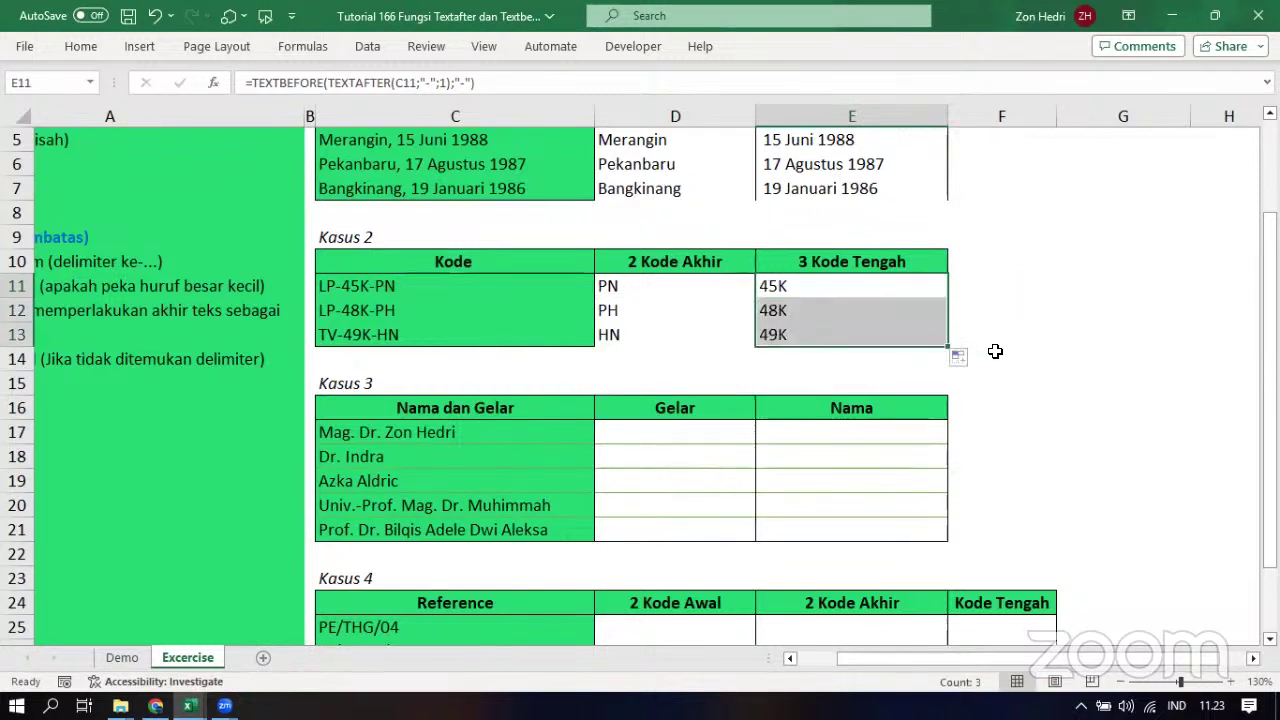
{"action": "left_click", "coordinate": [1033, 355]}
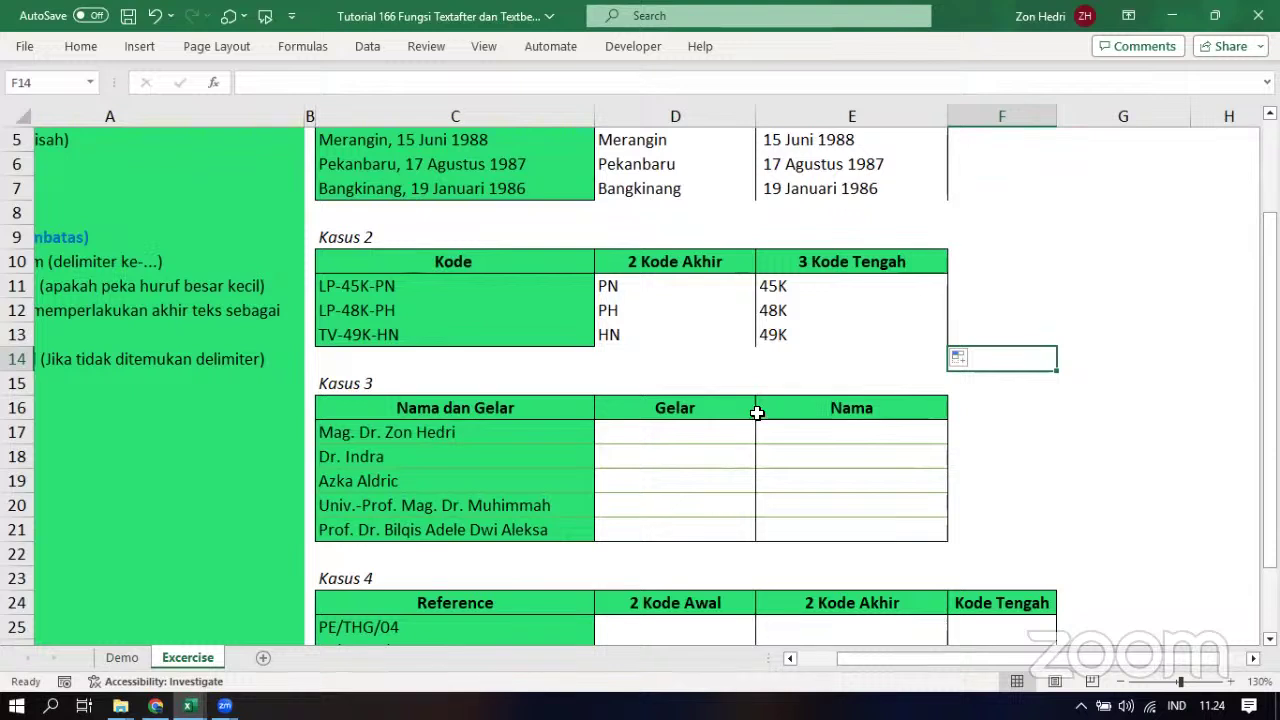
Examine the Kasus 3 entries in C17:C21 for the academic titles and names that the Gelar and Nama columns need
{"action": "left_click", "coordinate": [673, 439]}
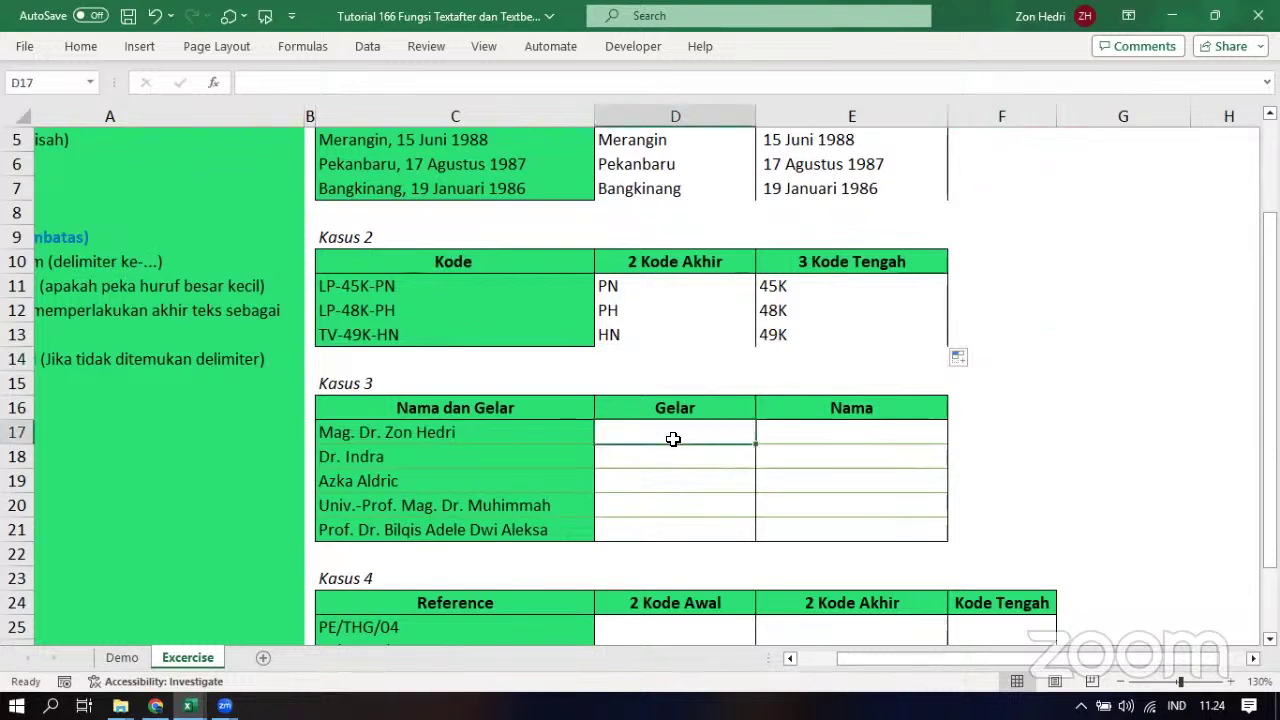
{"action": "left_click", "coordinate": [663, 528], "text": "shift"}
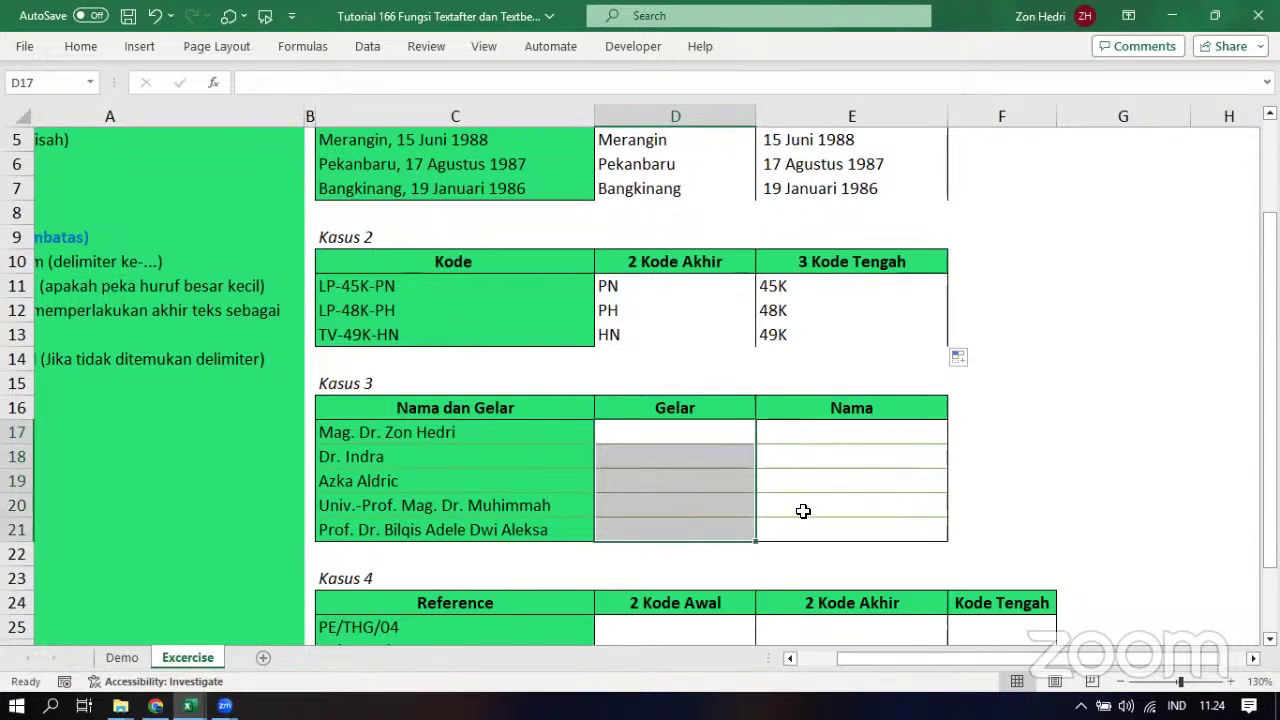
{"action": "left_click_drag", "start_coordinate": [803, 432], "coordinate": [803, 523]}
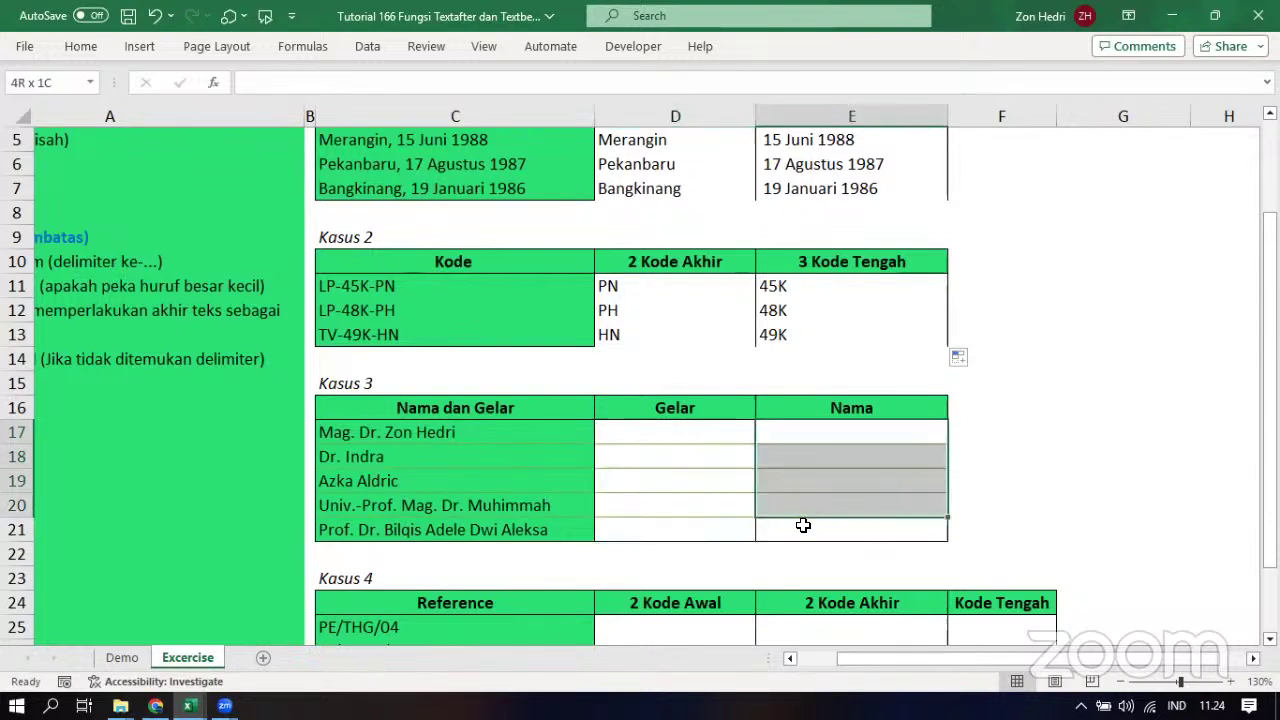
{"action": "left_click", "coordinate": [680, 435]}
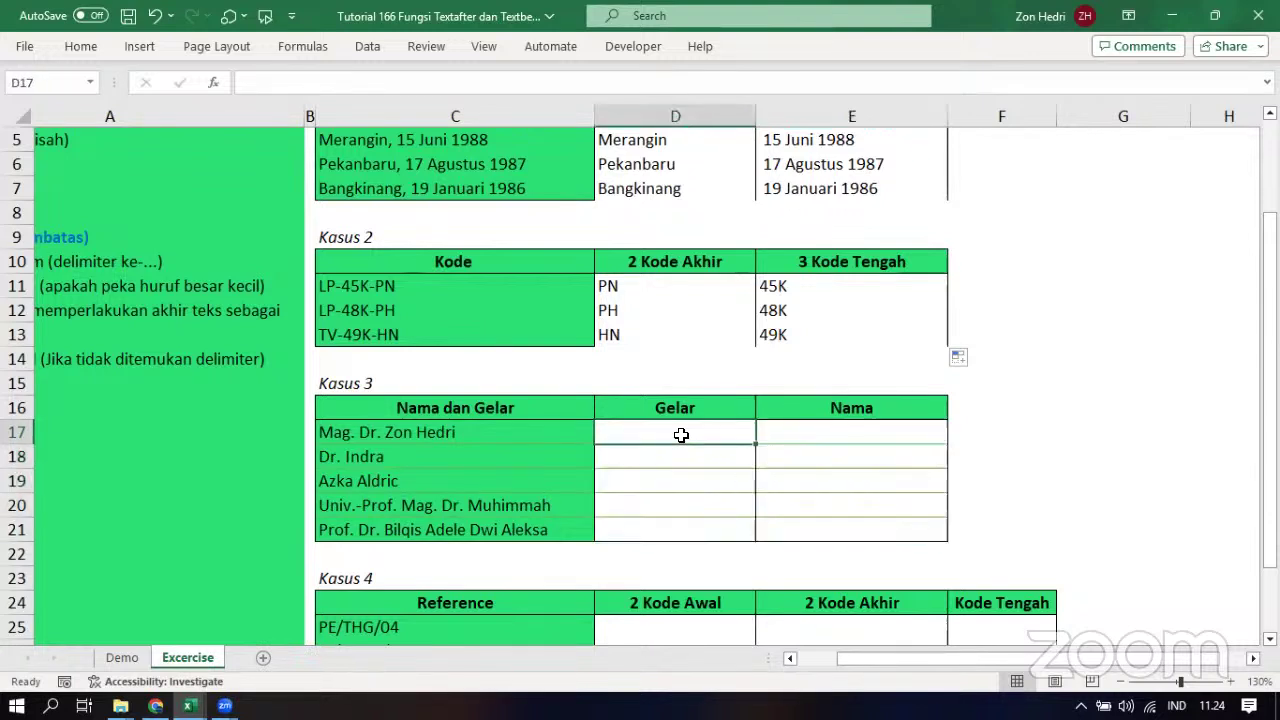
{"action": "double_click", "coordinate": [411, 432]}
{"action": "left_click_drag", "start_coordinate": [387, 432], "coordinate": [313, 432]}
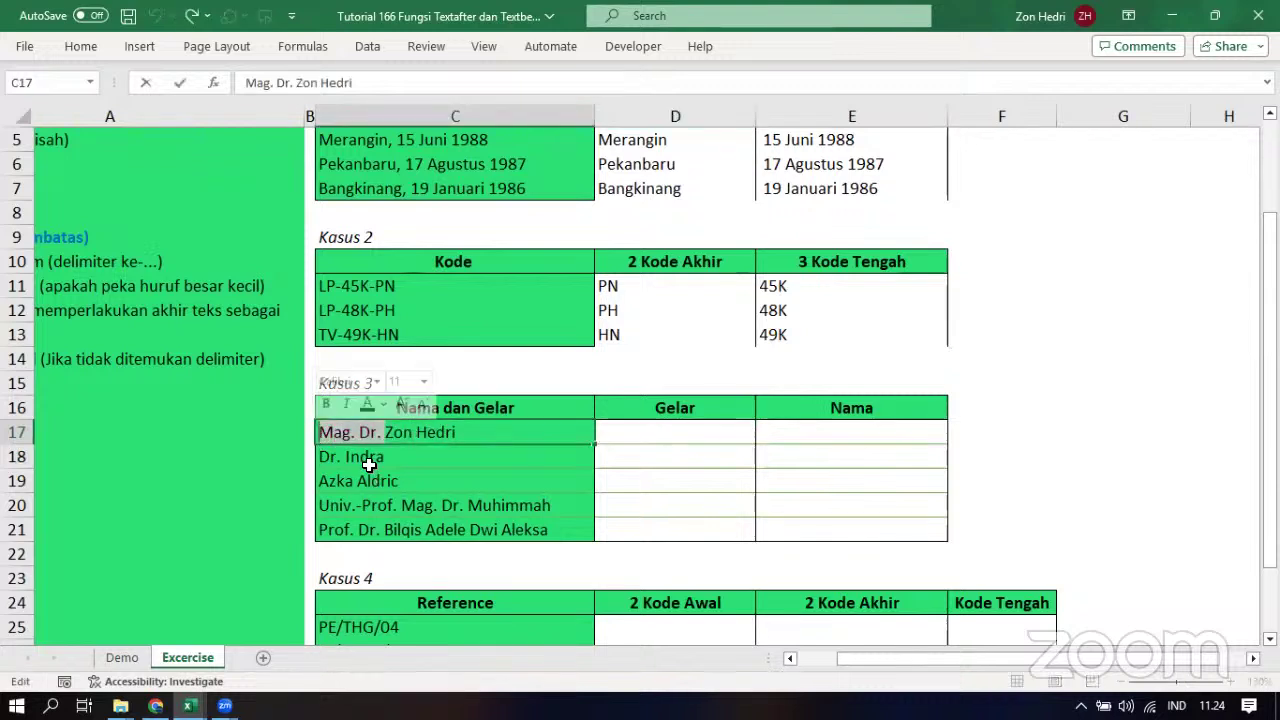
{"action": "left_click", "coordinate": [345, 460]}
{"action": "double_click", "coordinate": [323, 456]}
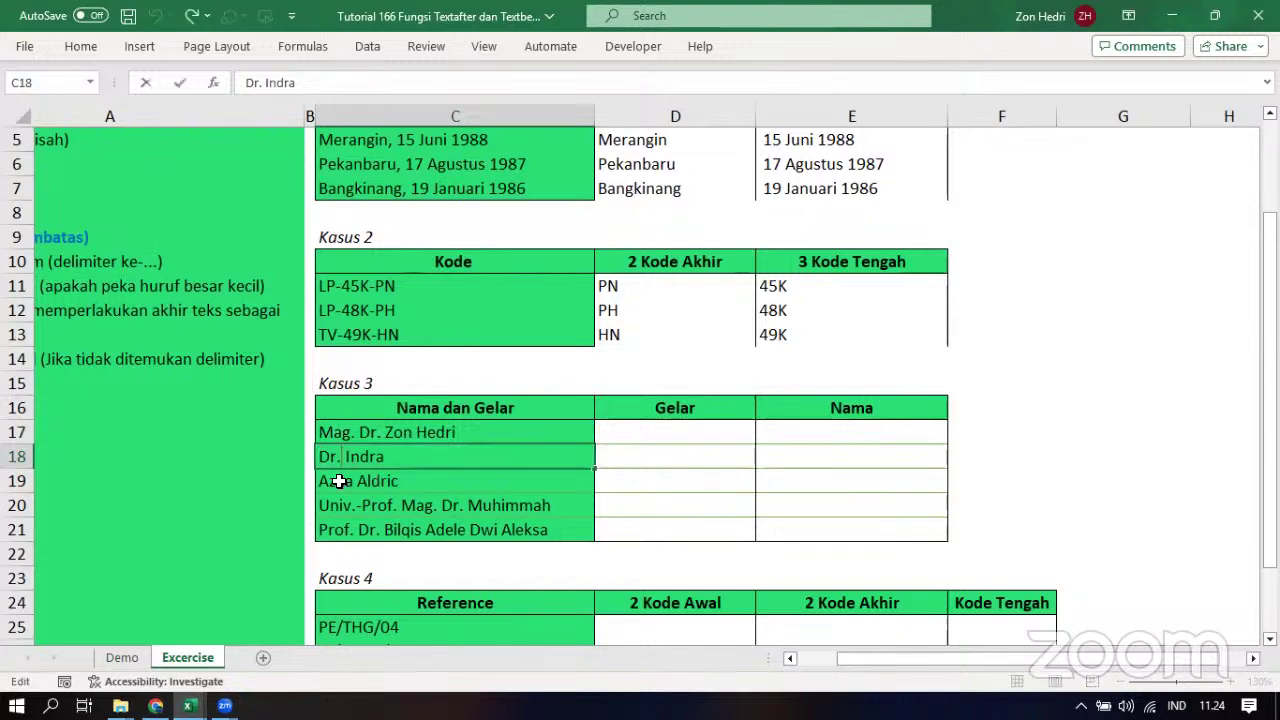
{"action": "left_click", "coordinate": [414, 484]}
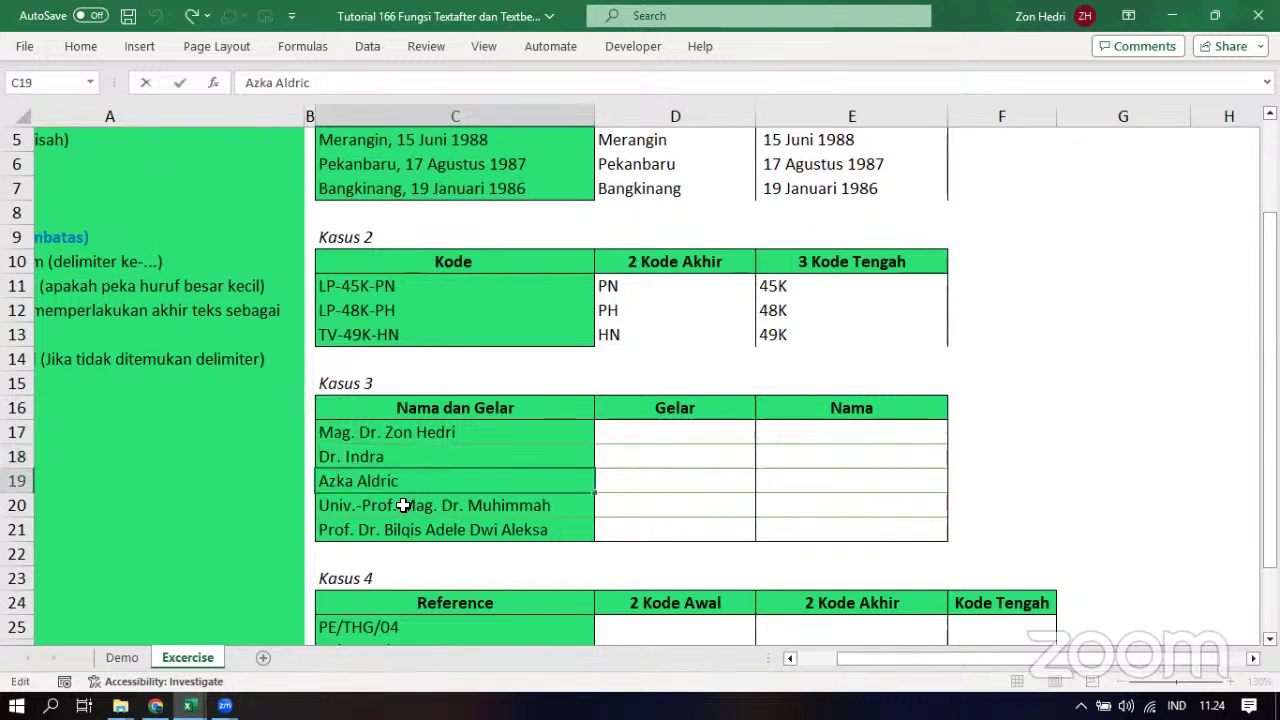
{"action": "double_click", "coordinate": [401, 506]}
{"action": "left_click_drag", "start_coordinate": [468, 506], "coordinate": [312, 505]}
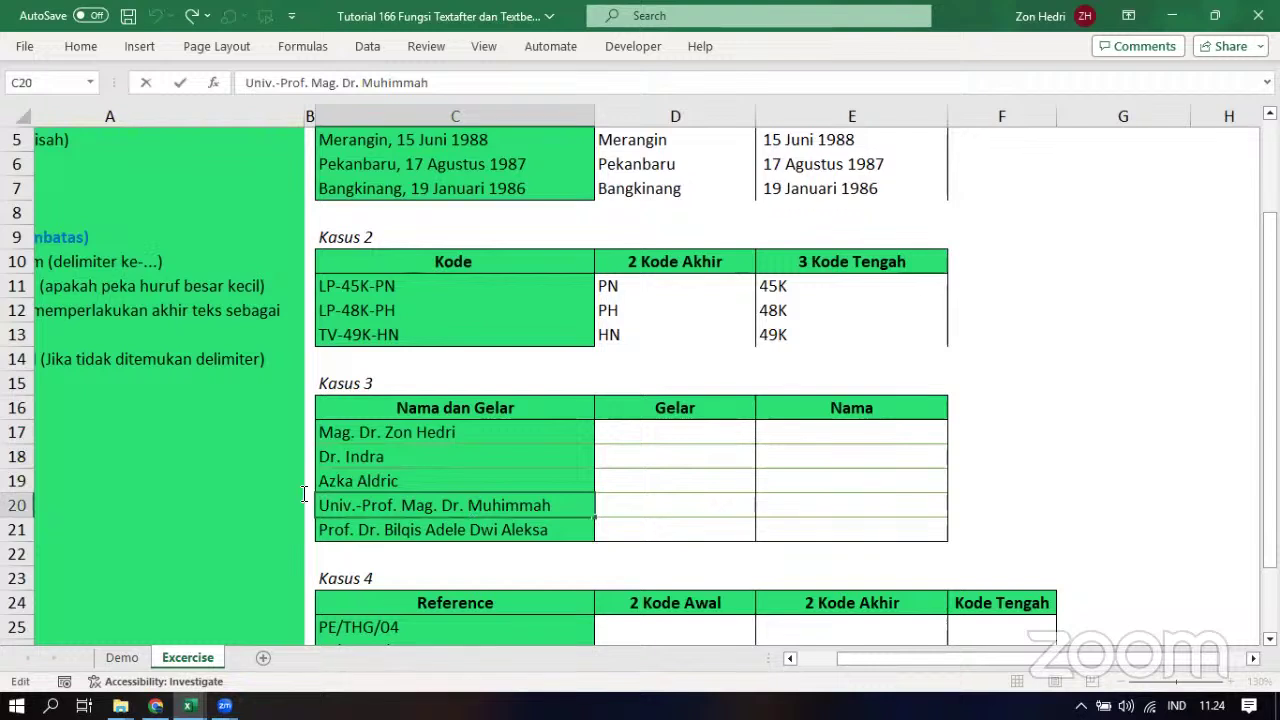
{"action": "double_click", "coordinate": [463, 529]}
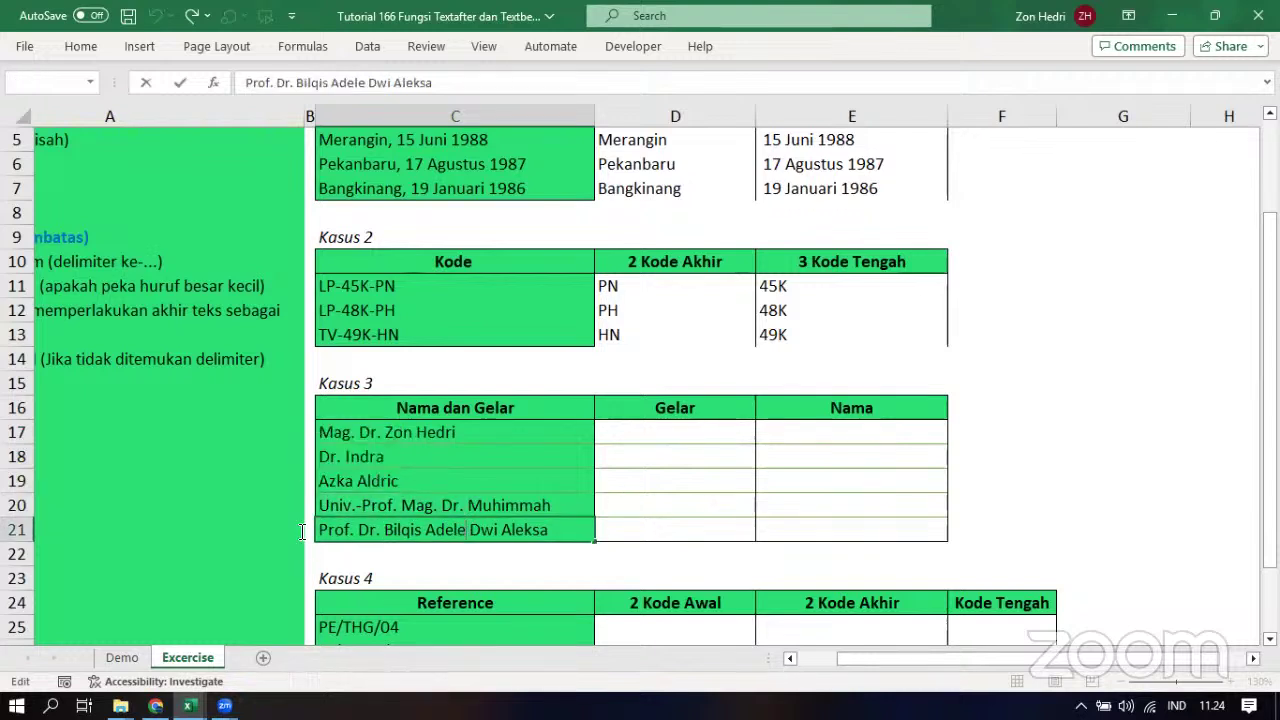
{"action": "left_click_drag", "start_coordinate": [384, 530], "coordinate": [300, 530]}
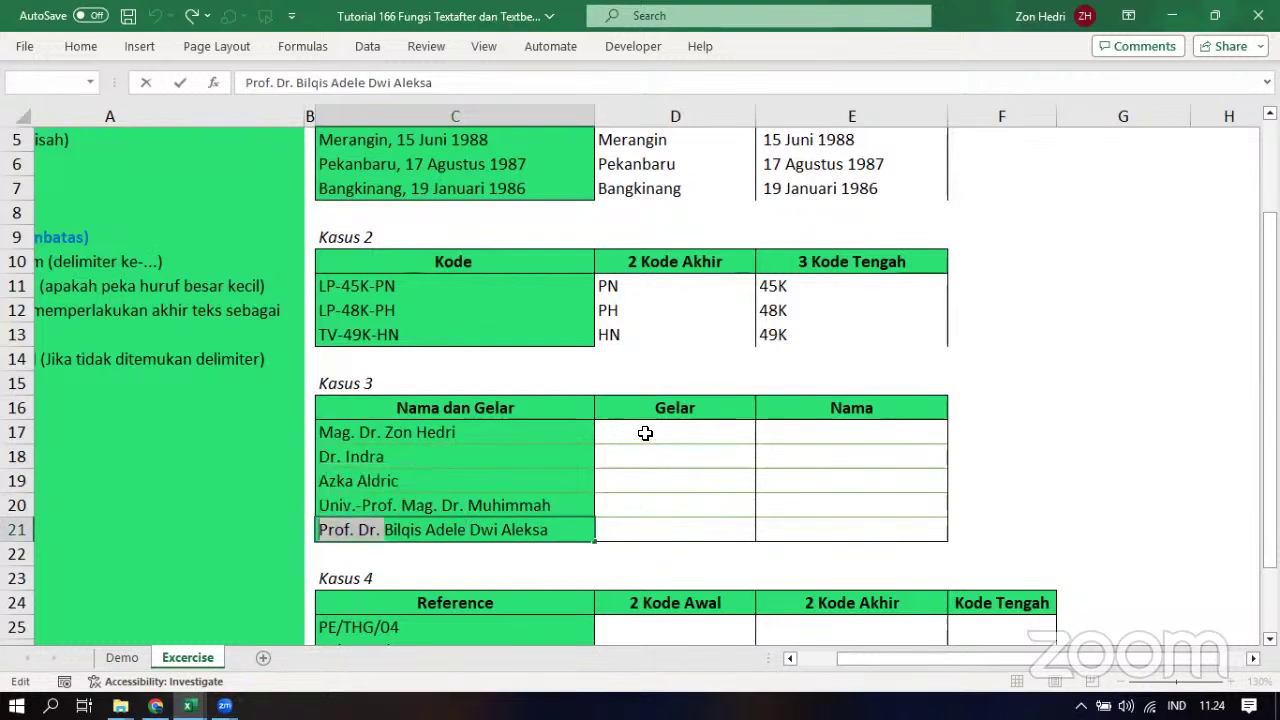
{"action": "left_click", "coordinate": [645, 433]}
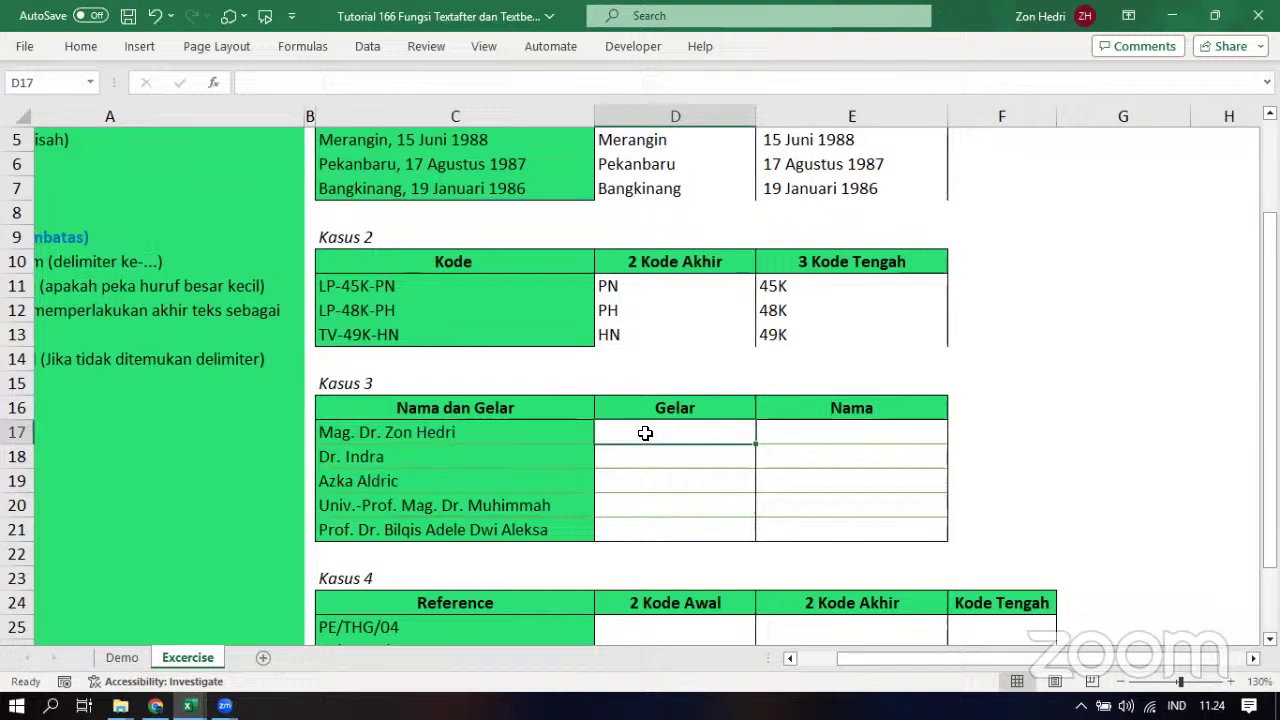
{"action": "left_click", "coordinate": [379, 426]}
{"action": "double_click", "coordinate": [389, 432]}
{"action": "left_click_drag", "start_coordinate": [389, 432], "coordinate": [316, 432]}
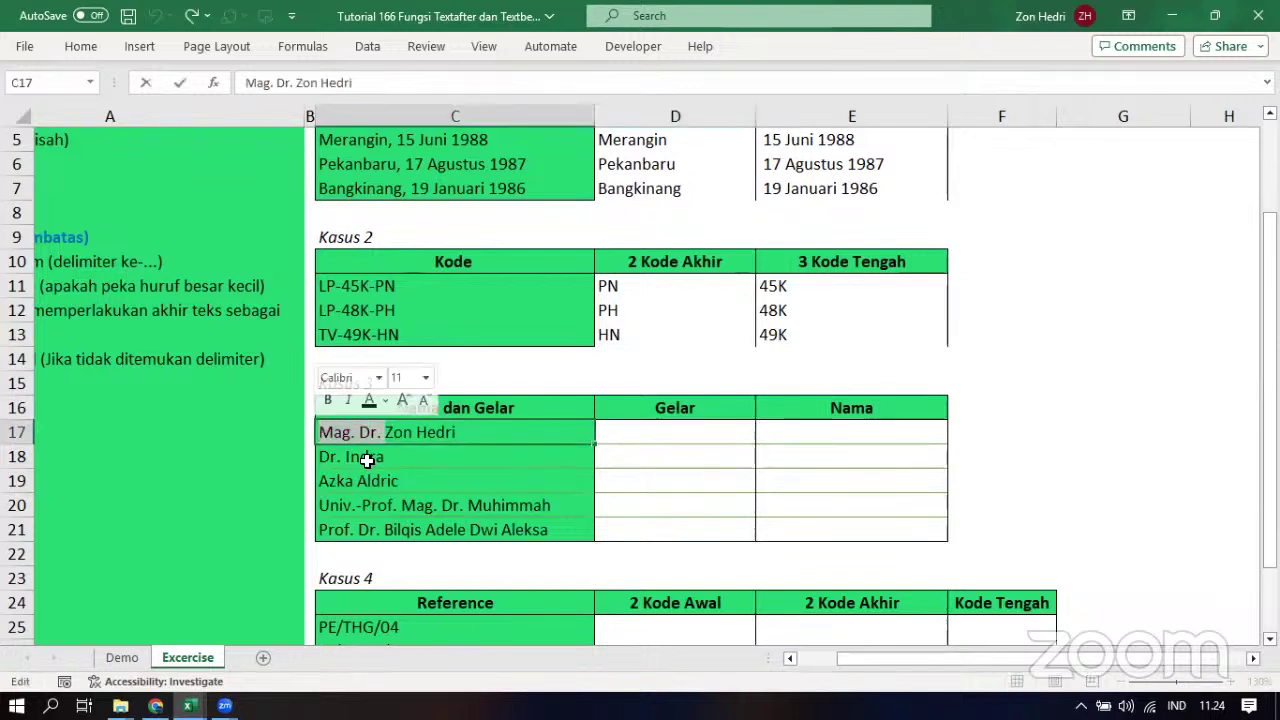
Enter =TEXTBEFORE(C17;".";-1) in D17 under Gelar to take the text before the last period, and fill it down through D21
{"action": "left_click", "coordinate": [650, 431]}
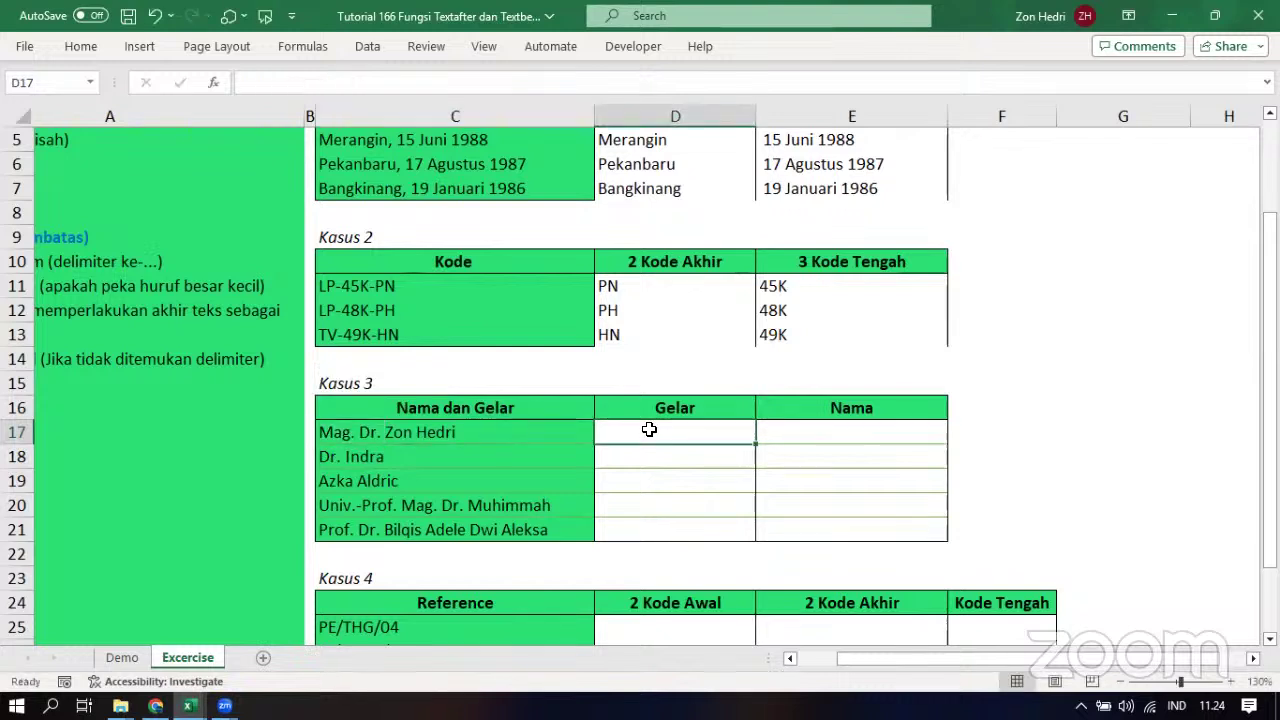
{"action": "type", "text": "=te"}
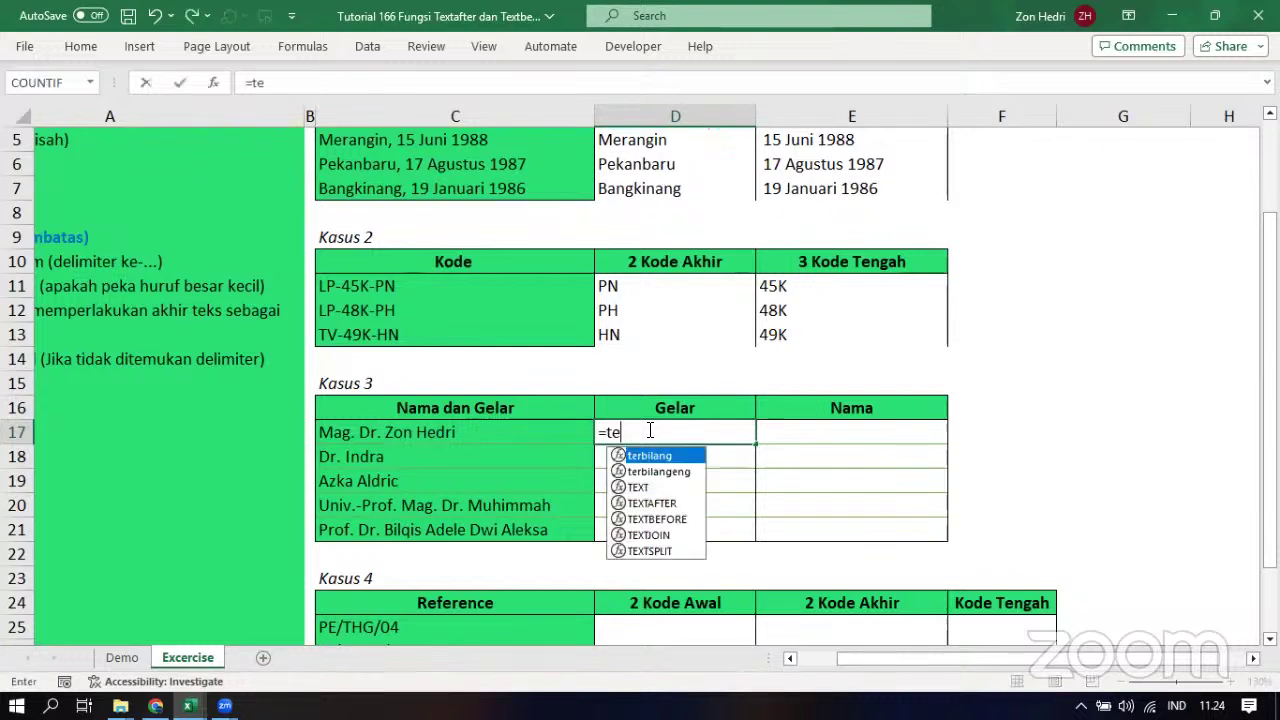
{"action": "type", "text": "xt"}
{"action": "left_click", "coordinate": [638, 487]}
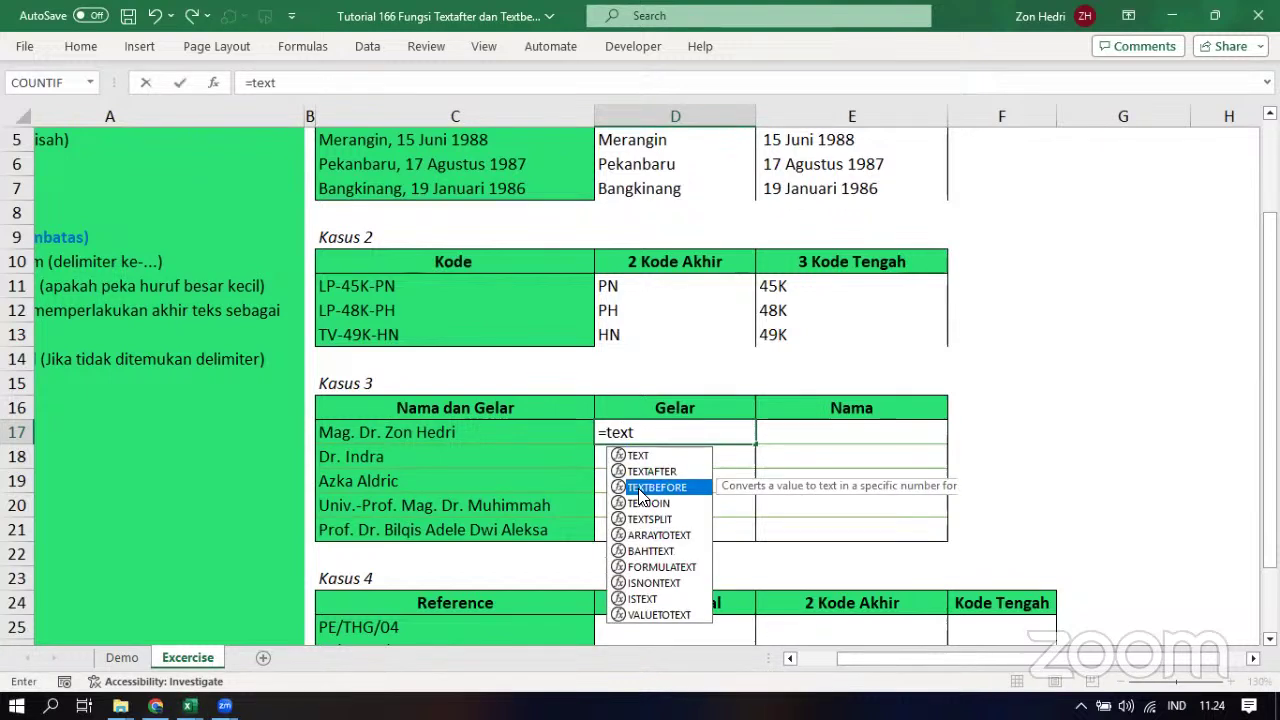
{"action": "double_click", "coordinate": [638, 490]}
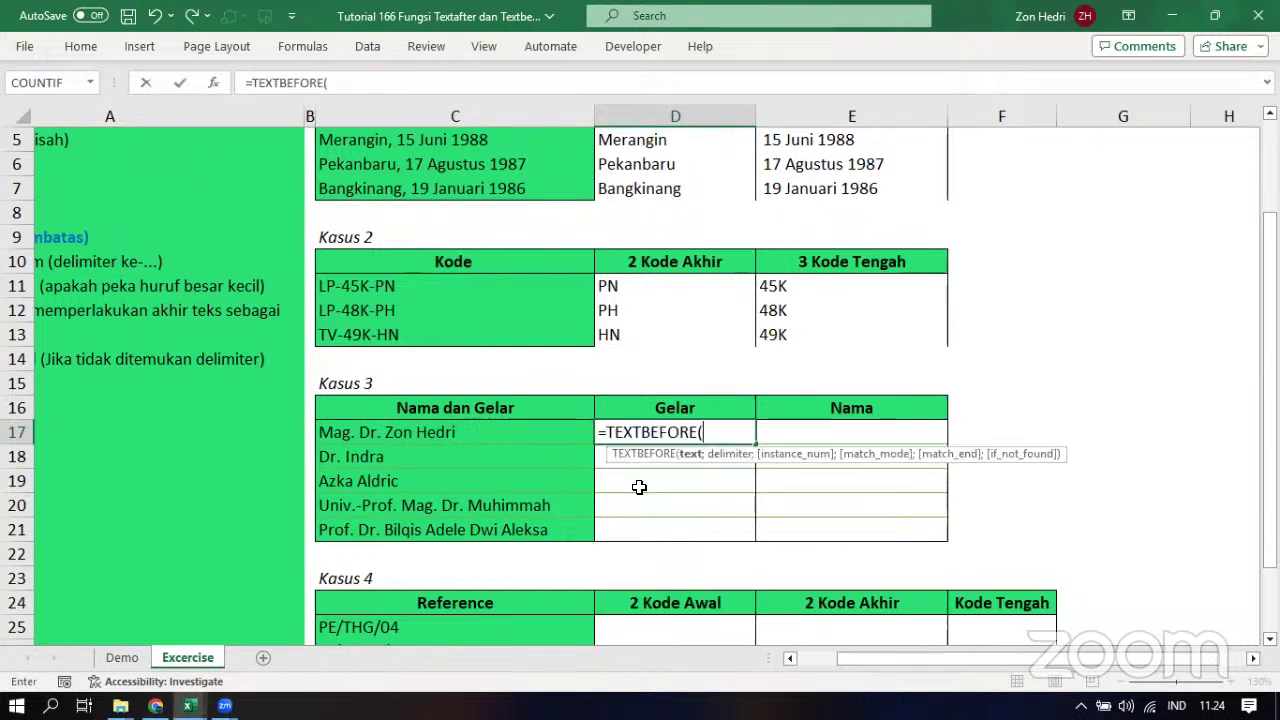
{"action": "left_click", "coordinate": [405, 433]}
{"action": "type", "text": ";"}
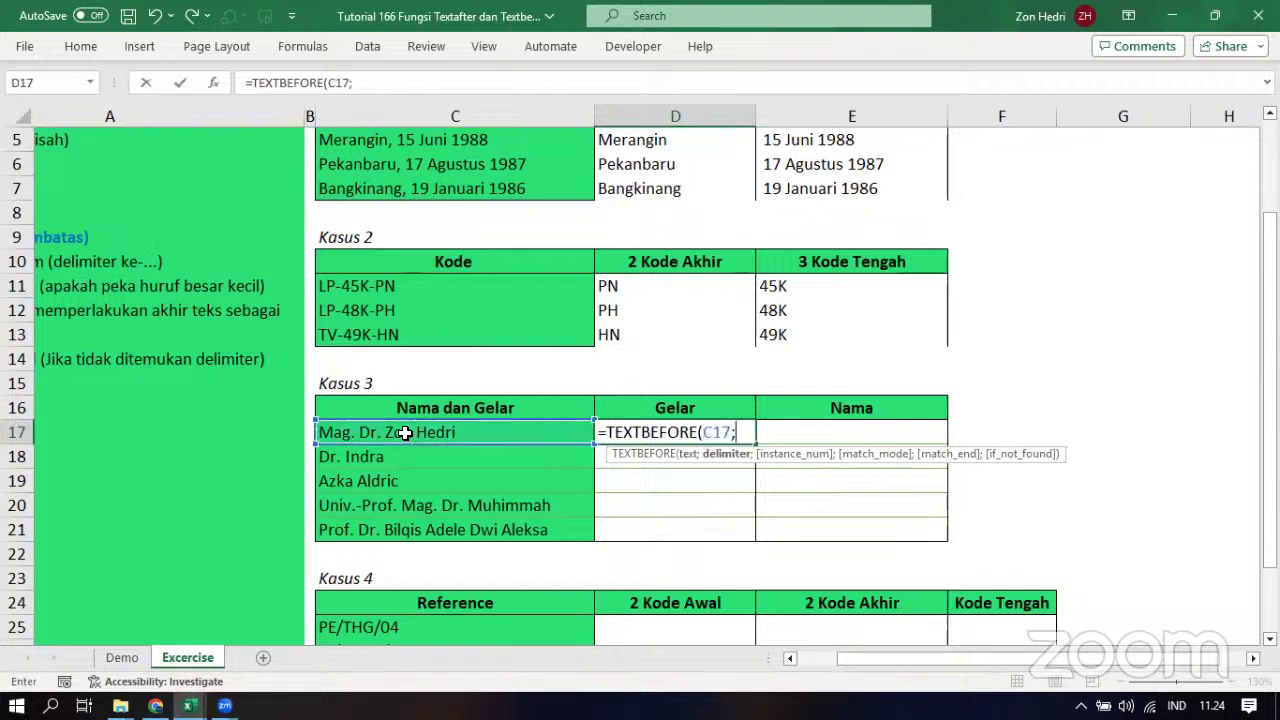
{"action": "type", "text": "\".\";"}
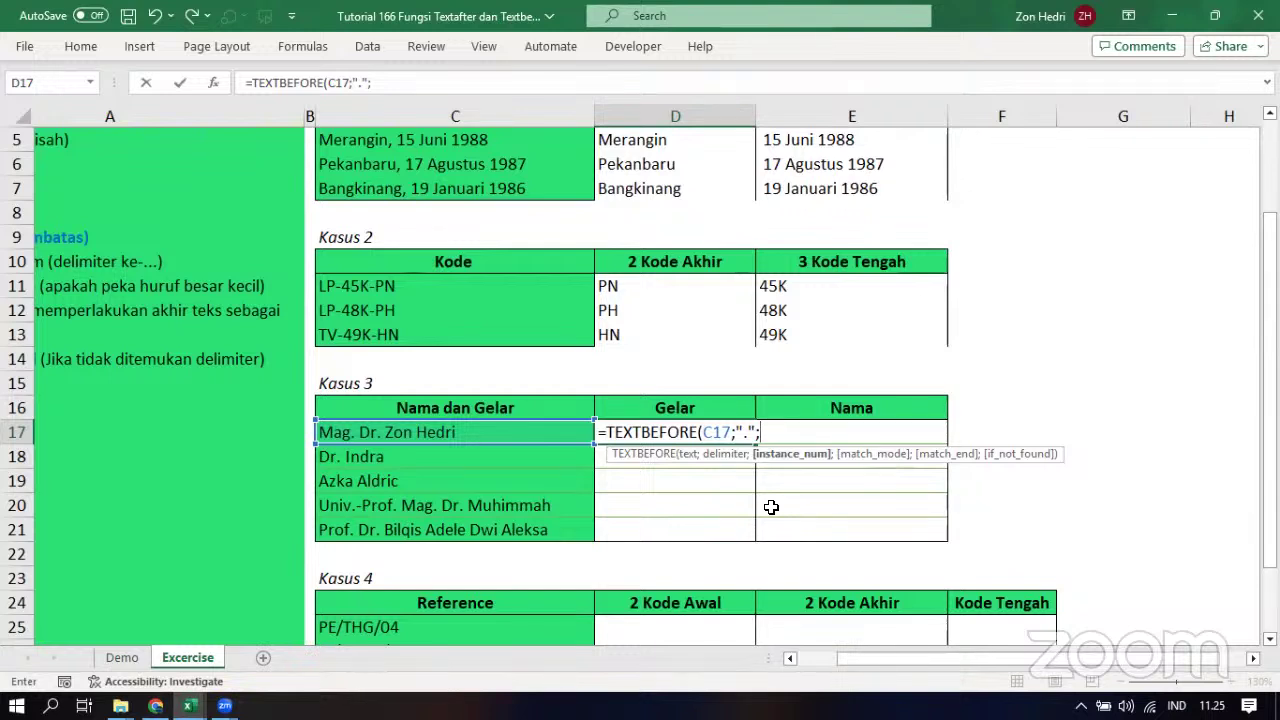
{"action": "type", "text": "-1"}
{"action": "key", "text": "BackSpace"}
{"action": "key", "text": "BackSpace"}
{"action": "type", "text": "1"}
{"action": "key", "text": "BackSpace"}
{"action": "type", "text": "-1"}
{"action": "key", "text": "ctrl+Return"}
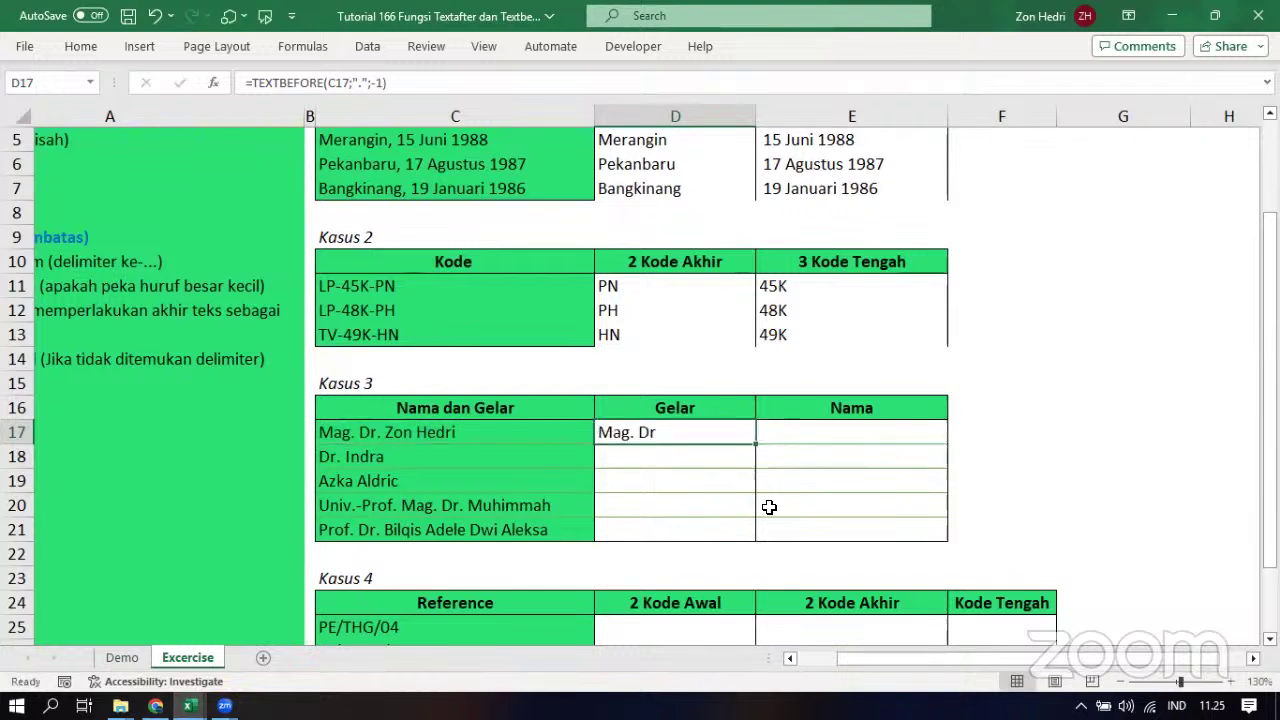
{"action": "double_click", "coordinate": [752, 445]}
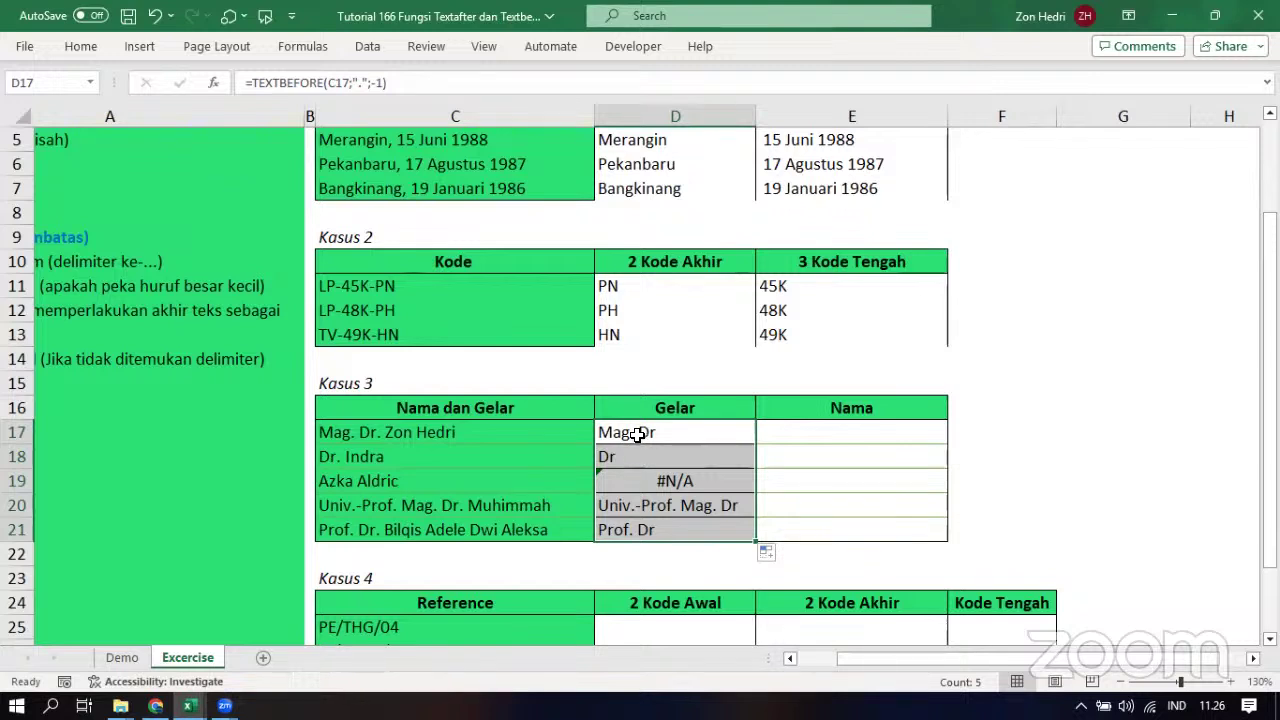
Compare the Gelar formulas in D17 and D19 with the untitled entry in C19
{"action": "left_click", "coordinate": [637, 432]}
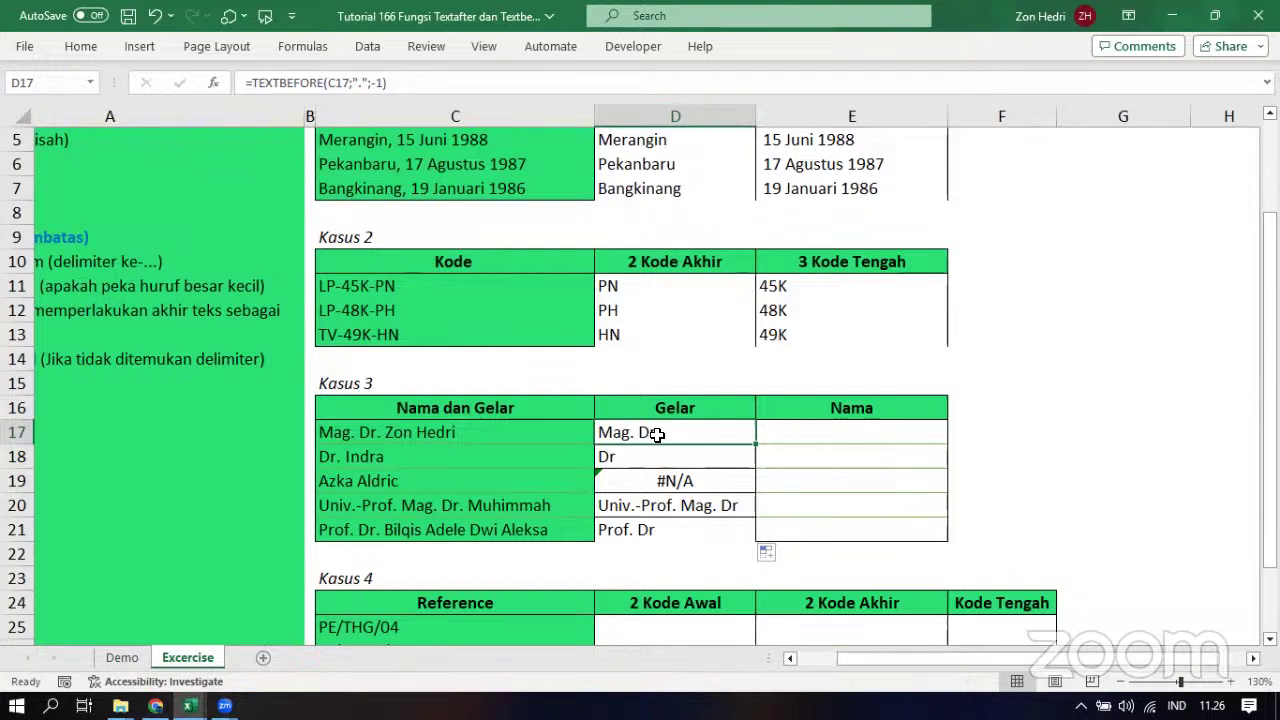
{"action": "left_click", "coordinate": [665, 483]}
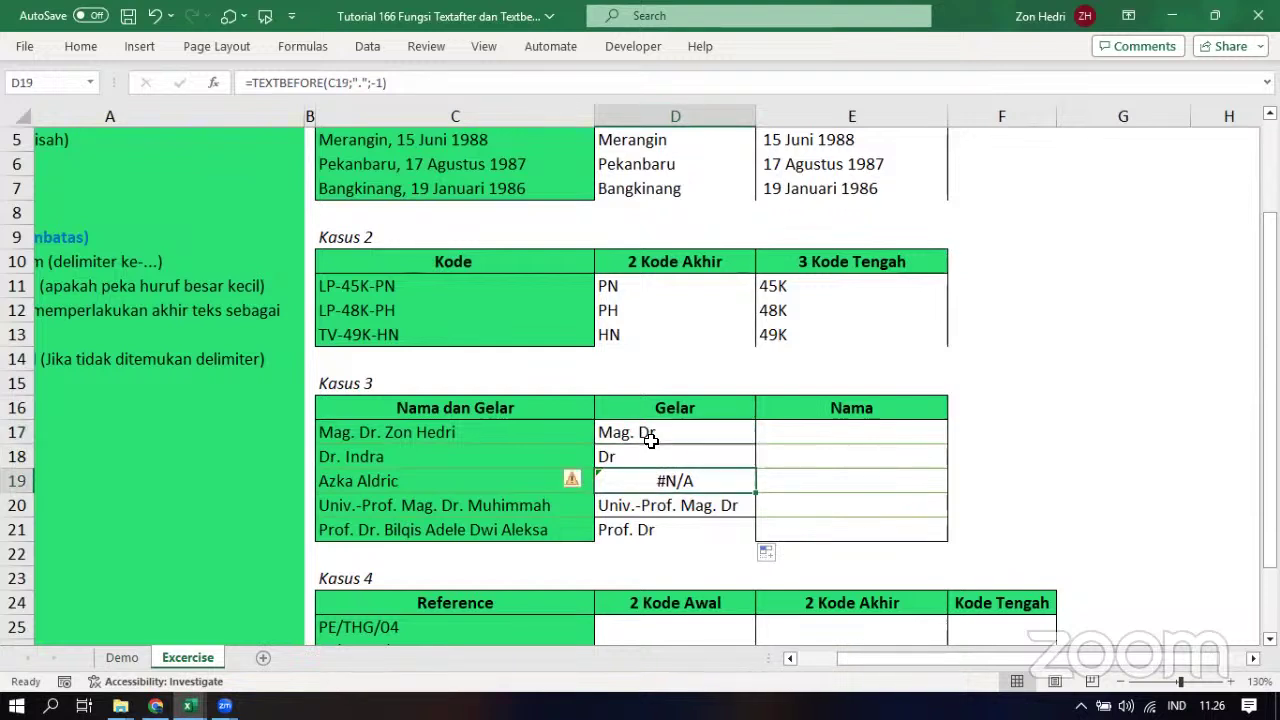
{"action": "left_click", "coordinate": [648, 436]}
{"action": "left_click", "coordinate": [635, 487]}
{"action": "left_click", "coordinate": [363, 481]}
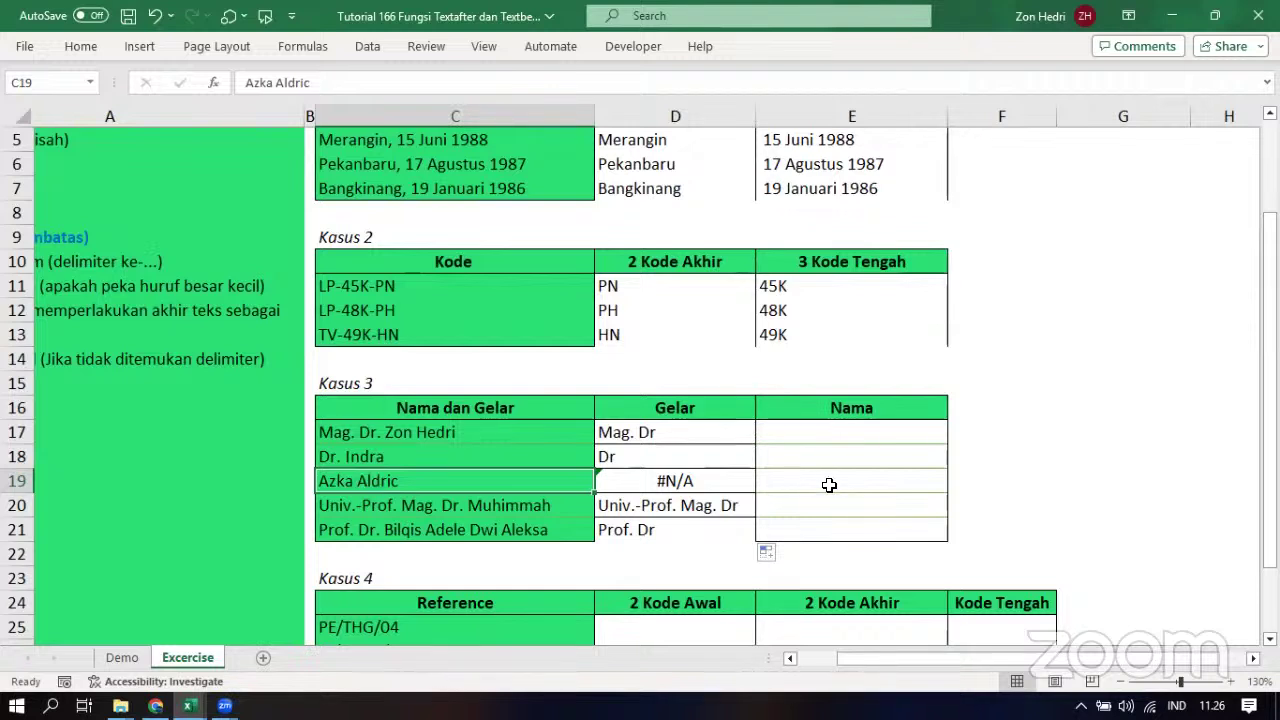
{"action": "left_click", "coordinate": [726, 482]}
Set match_end to 1 (Match to end) in D17's formula, making it =TEXTBEFORE(C17;".";-1;;1), and fill it down through D21
{"action": "left_click", "coordinate": [689, 437]}
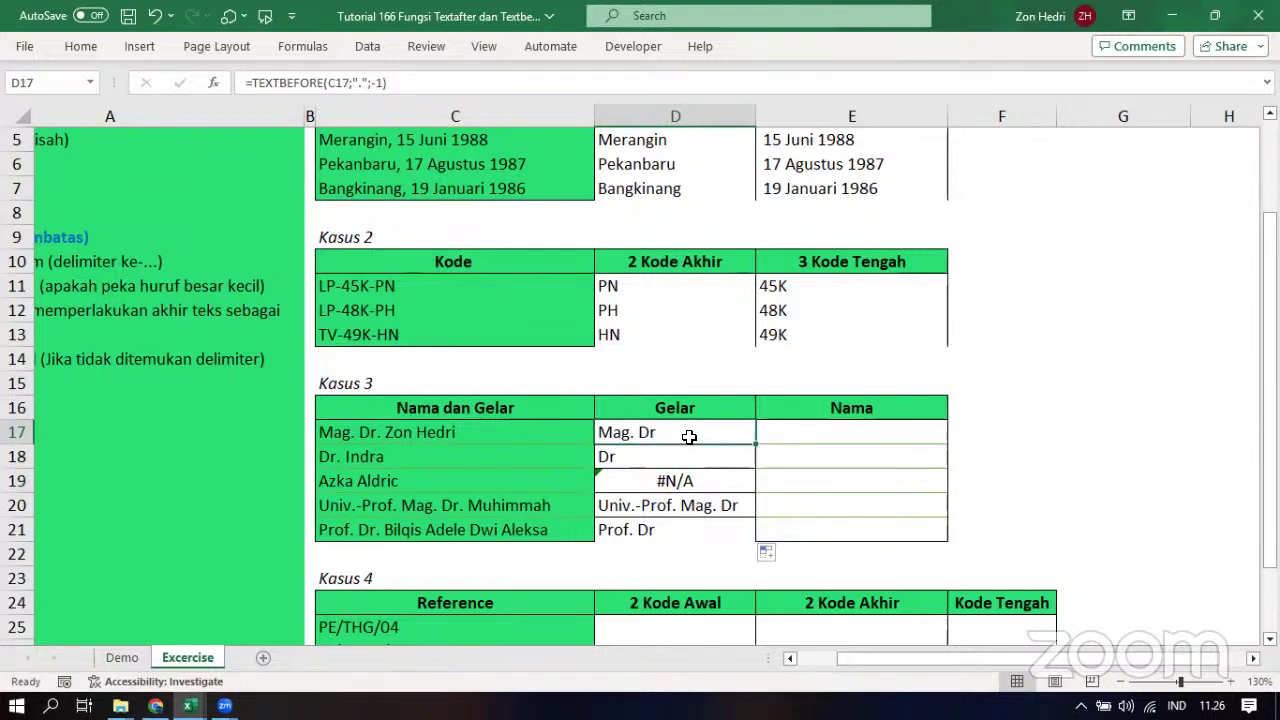
{"action": "double_click", "coordinate": [690, 437]}
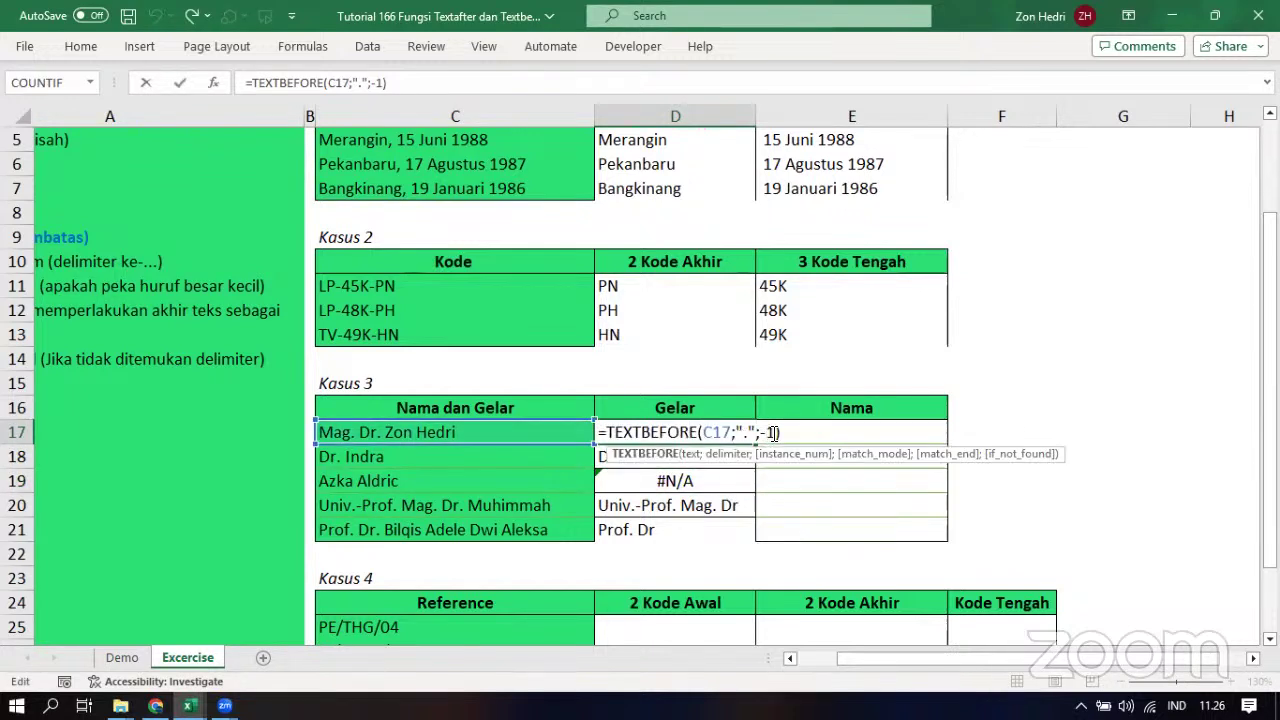
{"action": "left_click", "coordinate": [773, 432]}
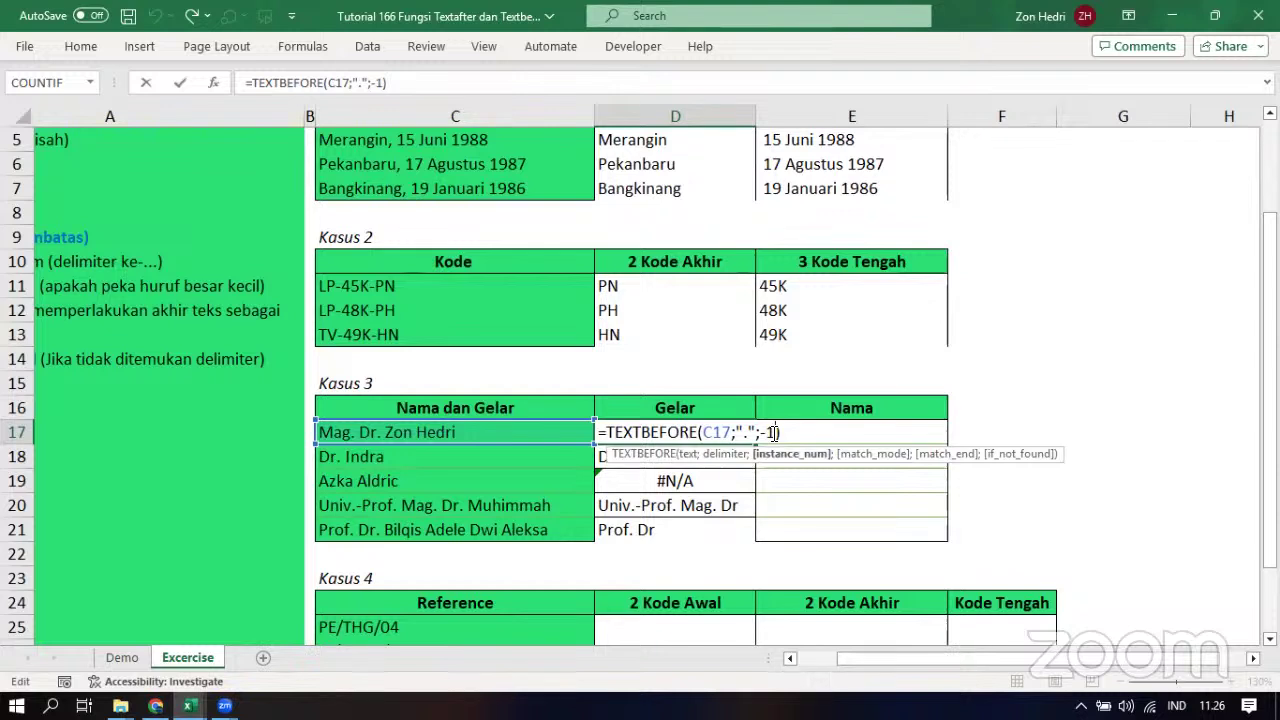
{"action": "type", "text": ";"}
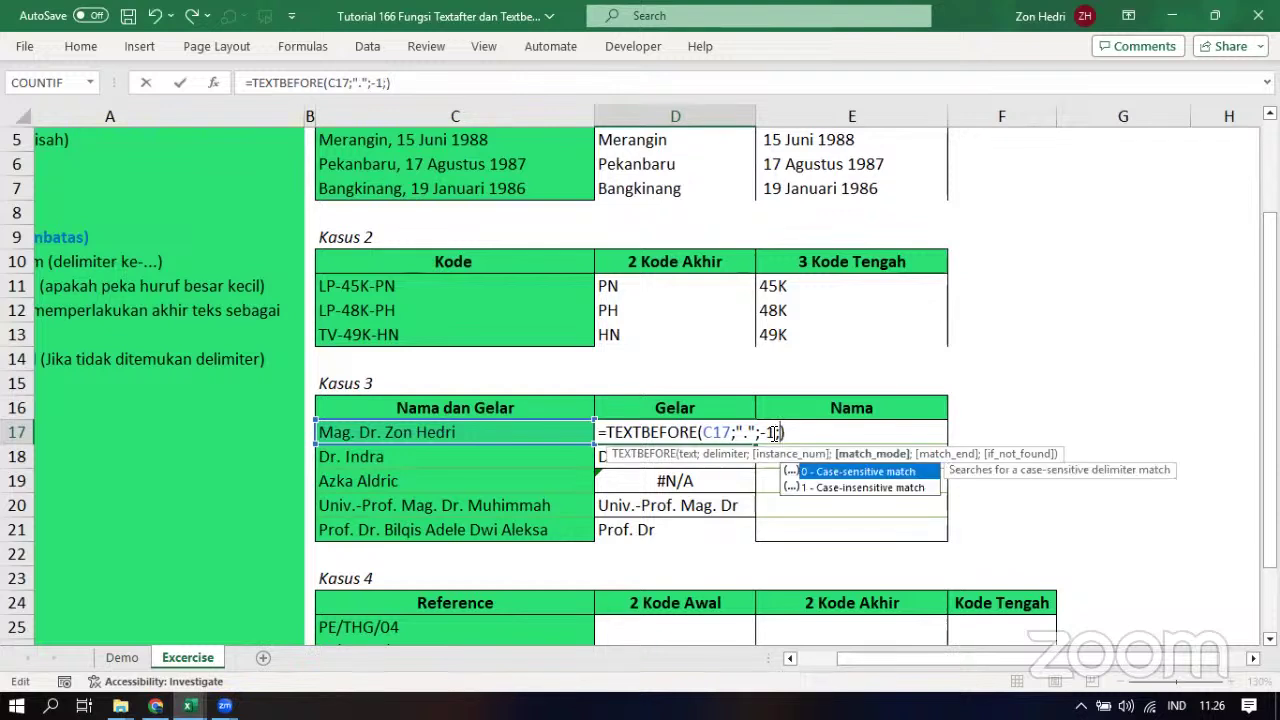
{"action": "type", "text": ";"}
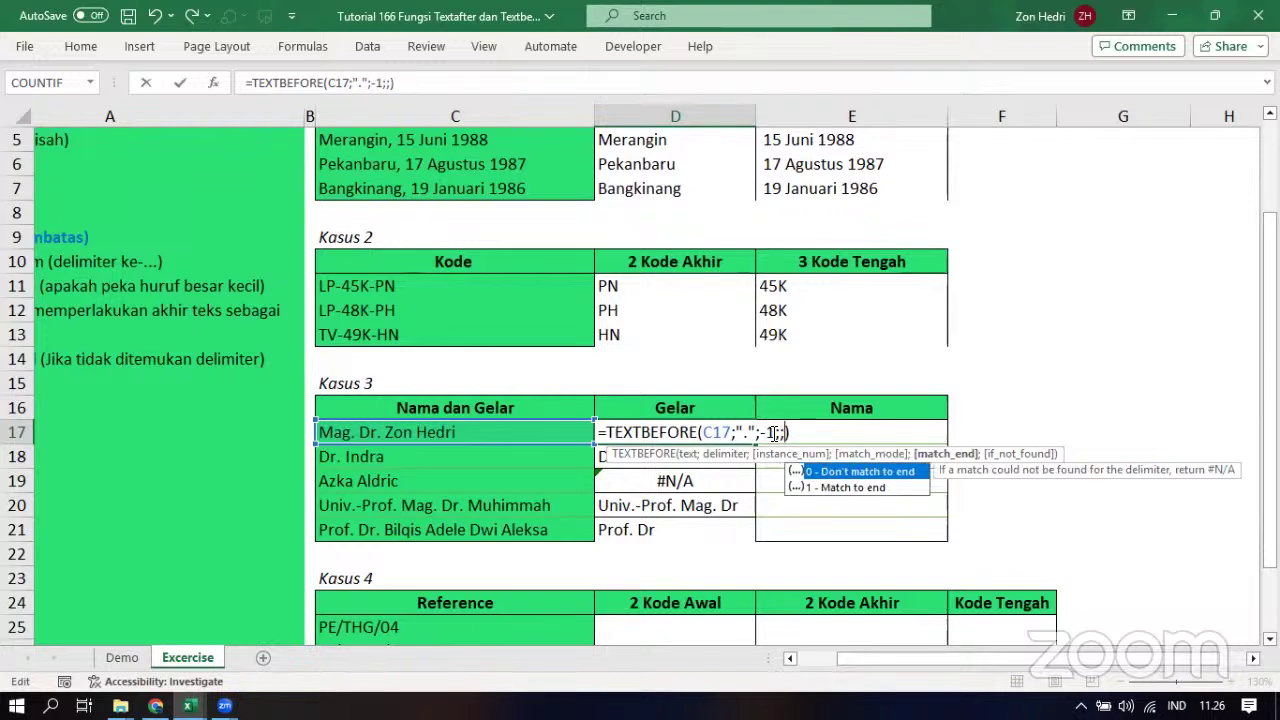
{"action": "double_click", "coordinate": [839, 488]}
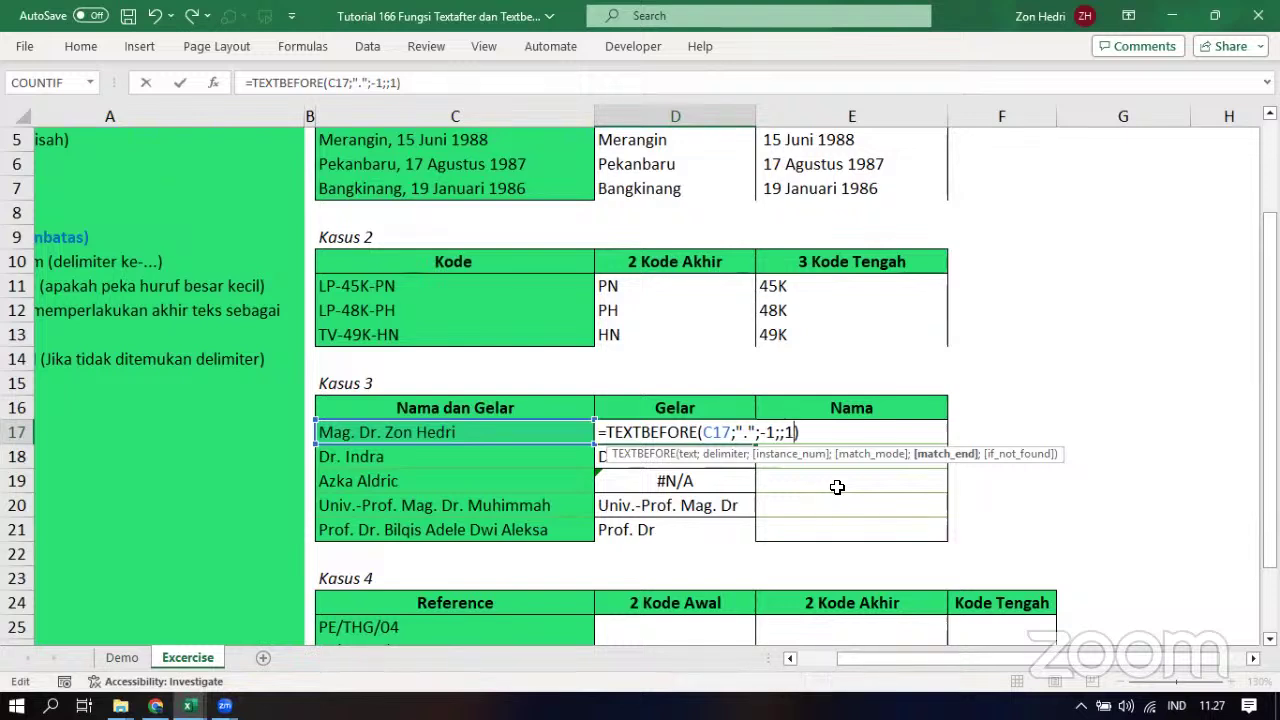
{"action": "key", "text": "ctrl+Return"}
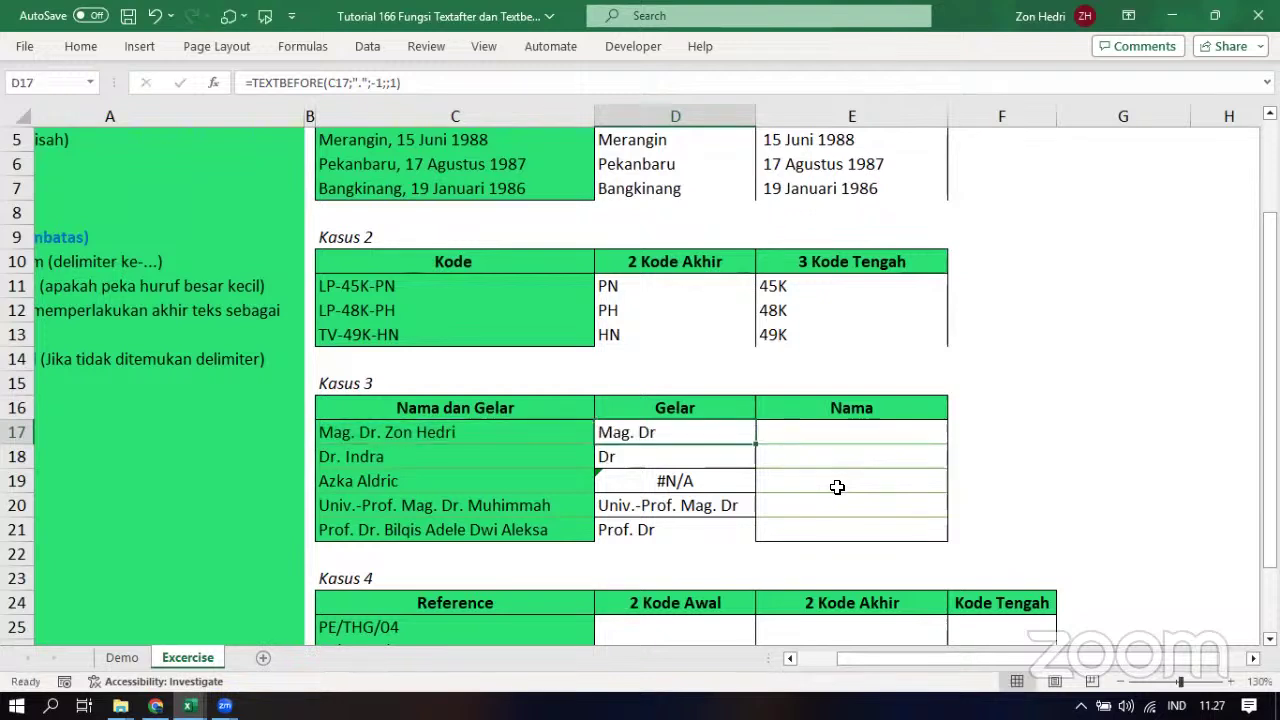
{"action": "double_click", "coordinate": [757, 444]}
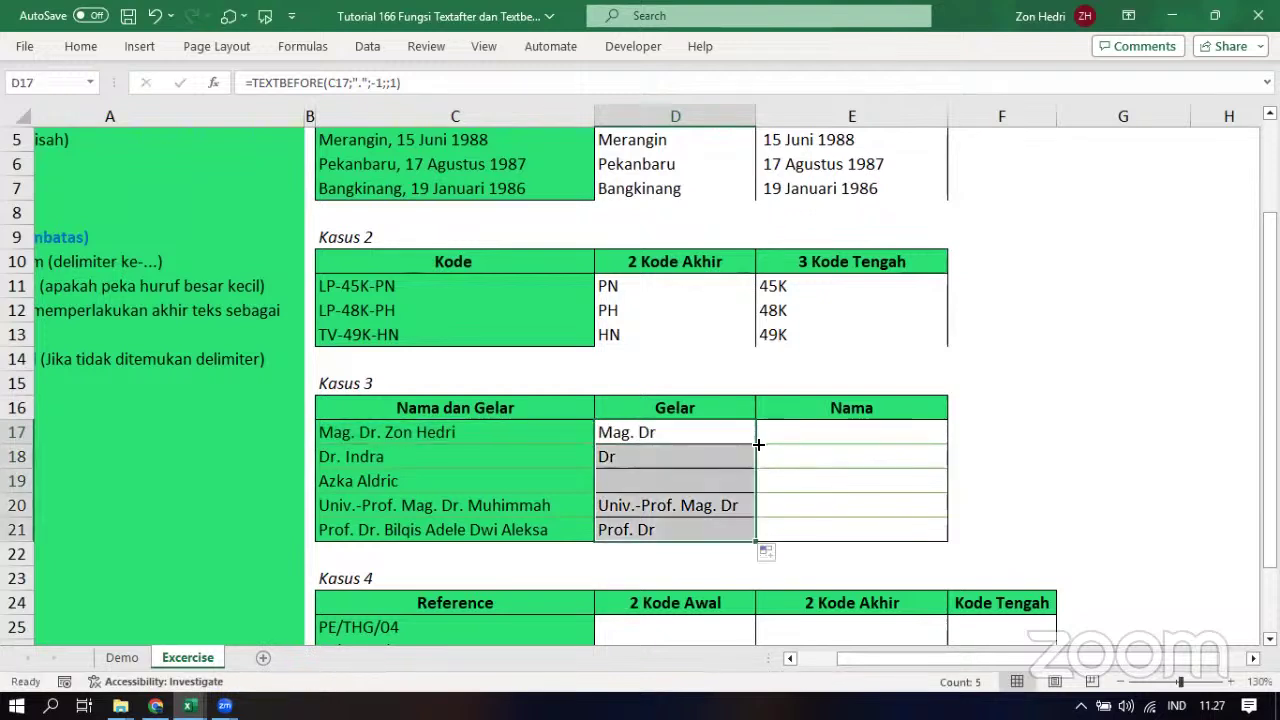
{"action": "left_click", "coordinate": [657, 481]}
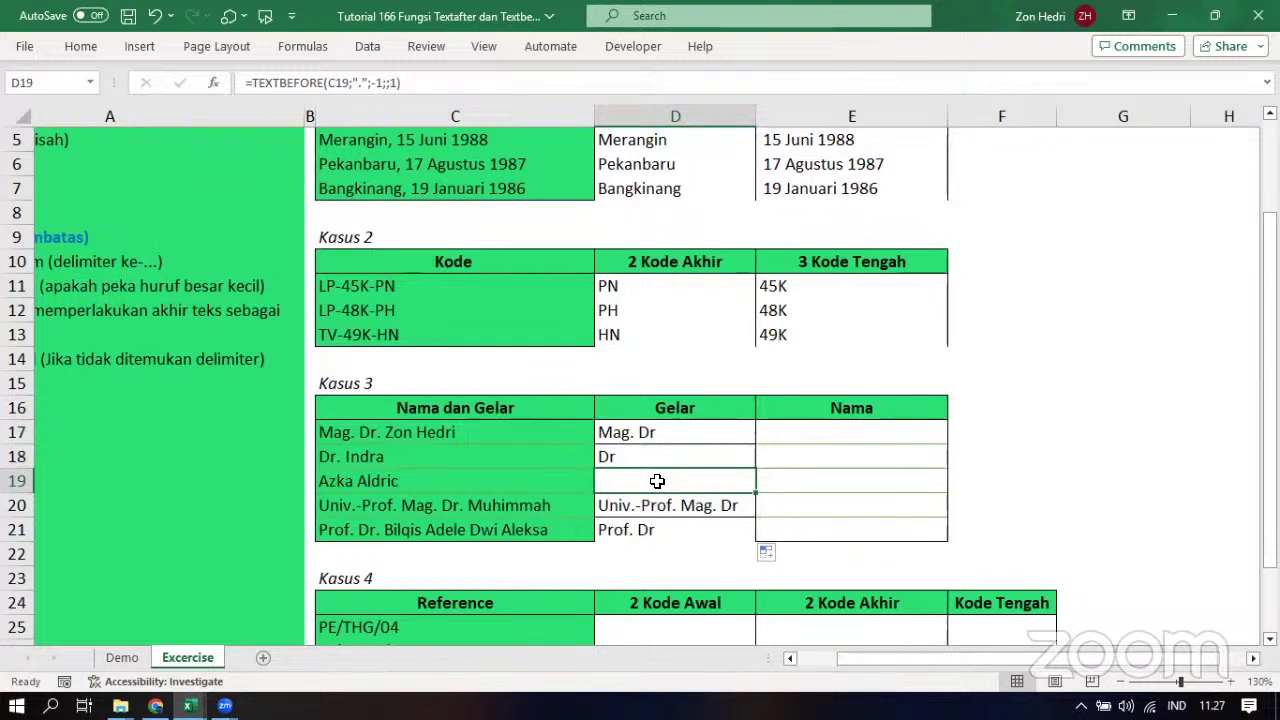
{"action": "left_click", "coordinate": [487, 485]}
{"action": "left_click", "coordinate": [631, 487]}
Examine the Kasus 3 entries in C17:C21 for where the titles end and the names for the Nama column begin
{"action": "left_click", "coordinate": [843, 428]}
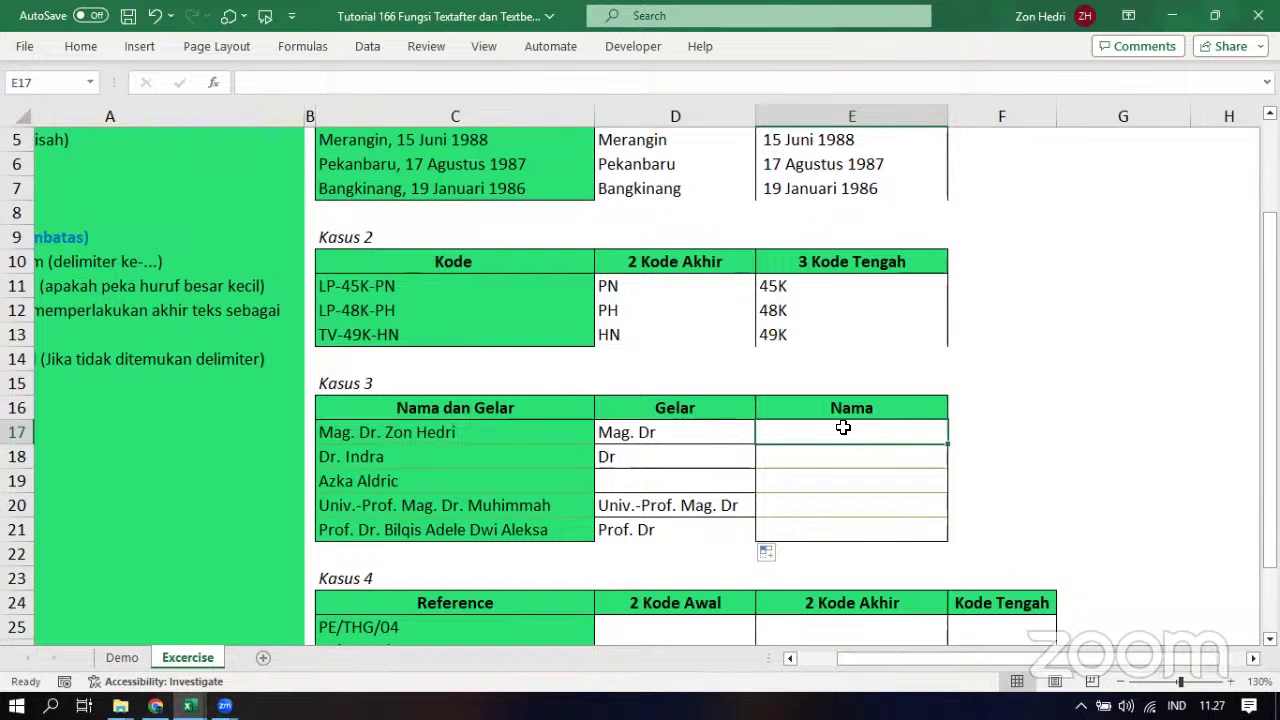
{"action": "left_click", "coordinate": [408, 432]}
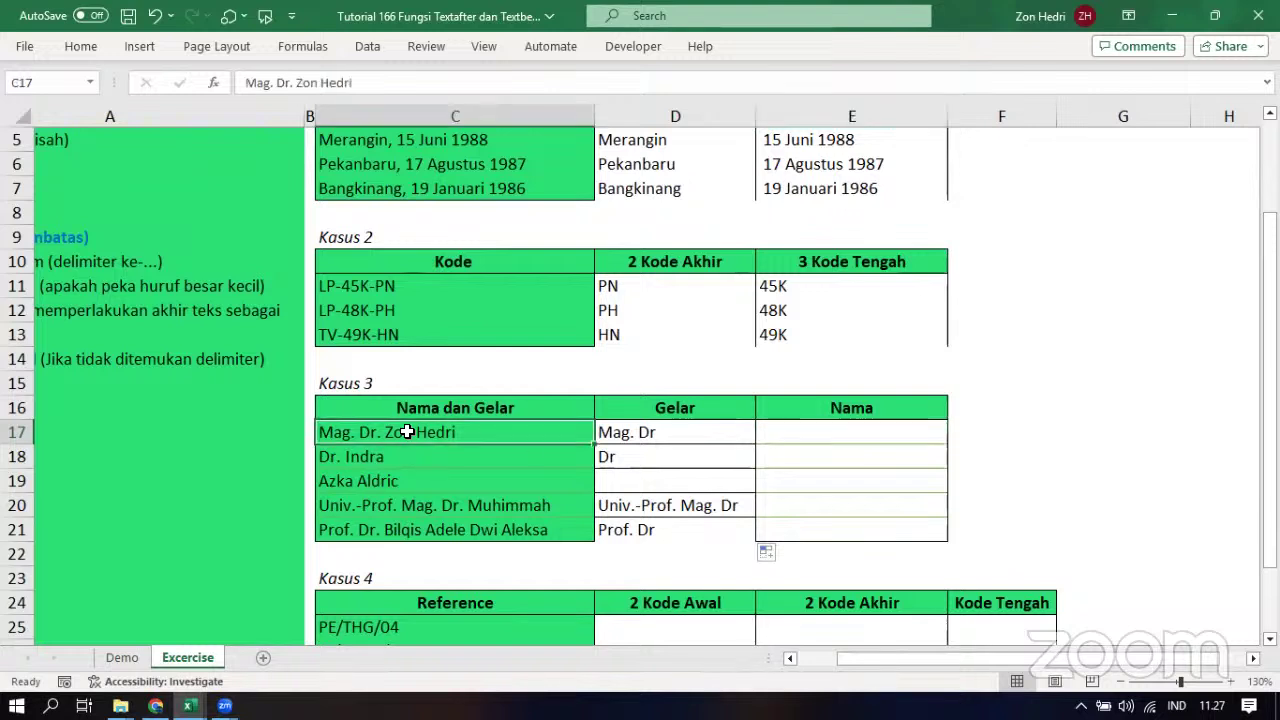
{"action": "left_click", "coordinate": [343, 456]}
{"action": "left_click", "coordinate": [346, 480]}
{"action": "left_click", "coordinate": [393, 505]}
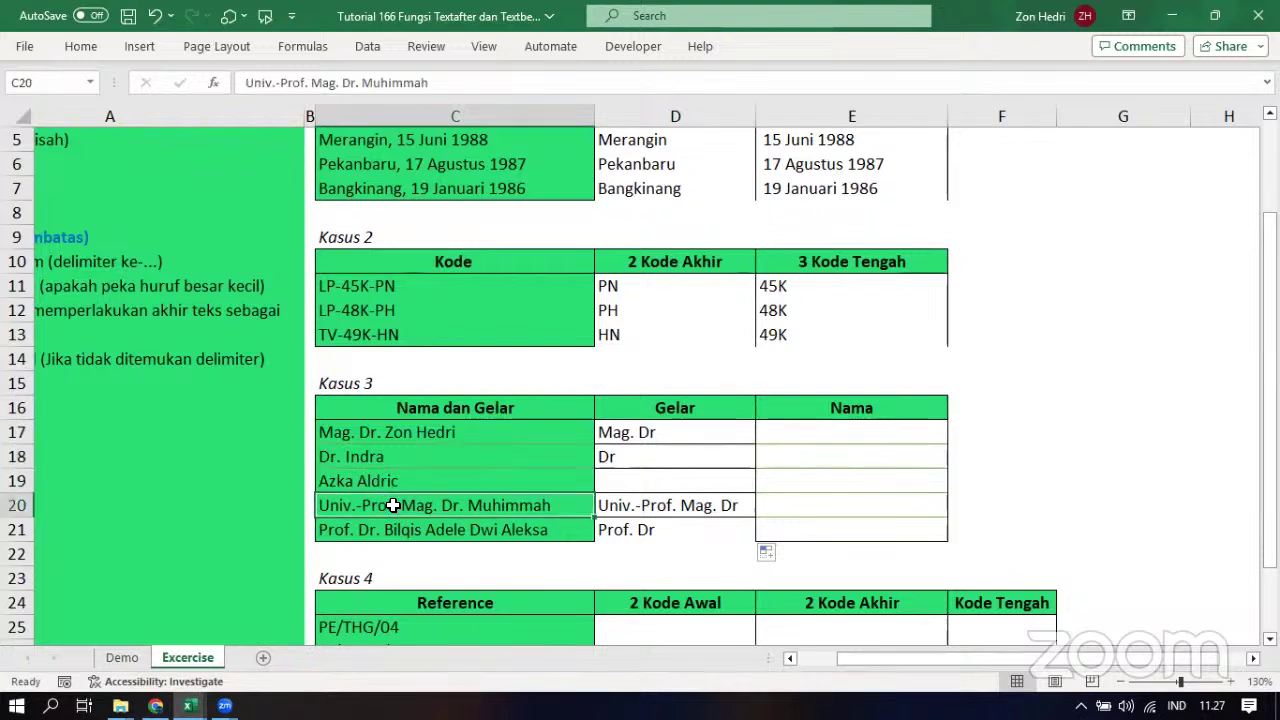
{"action": "left_click", "coordinate": [433, 527]}
{"action": "left_click", "coordinate": [449, 508]}
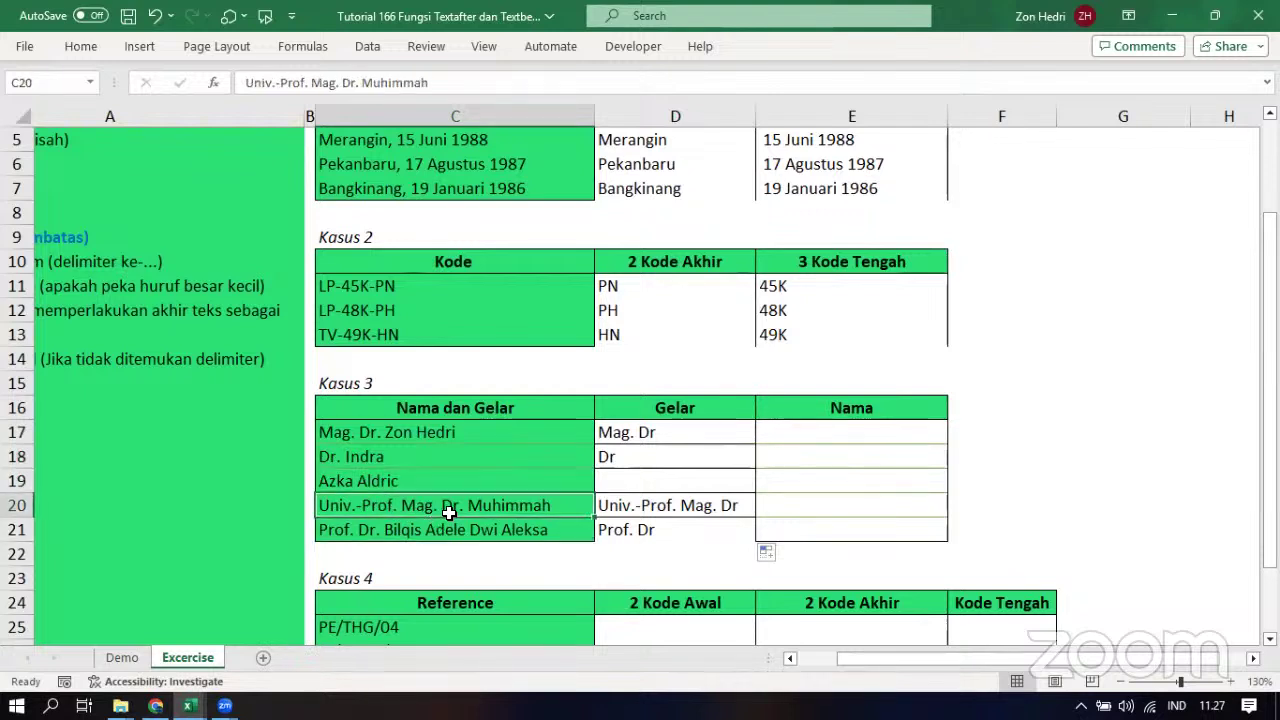
{"action": "left_click", "coordinate": [358, 484]}
{"action": "left_click", "coordinate": [331, 457]}
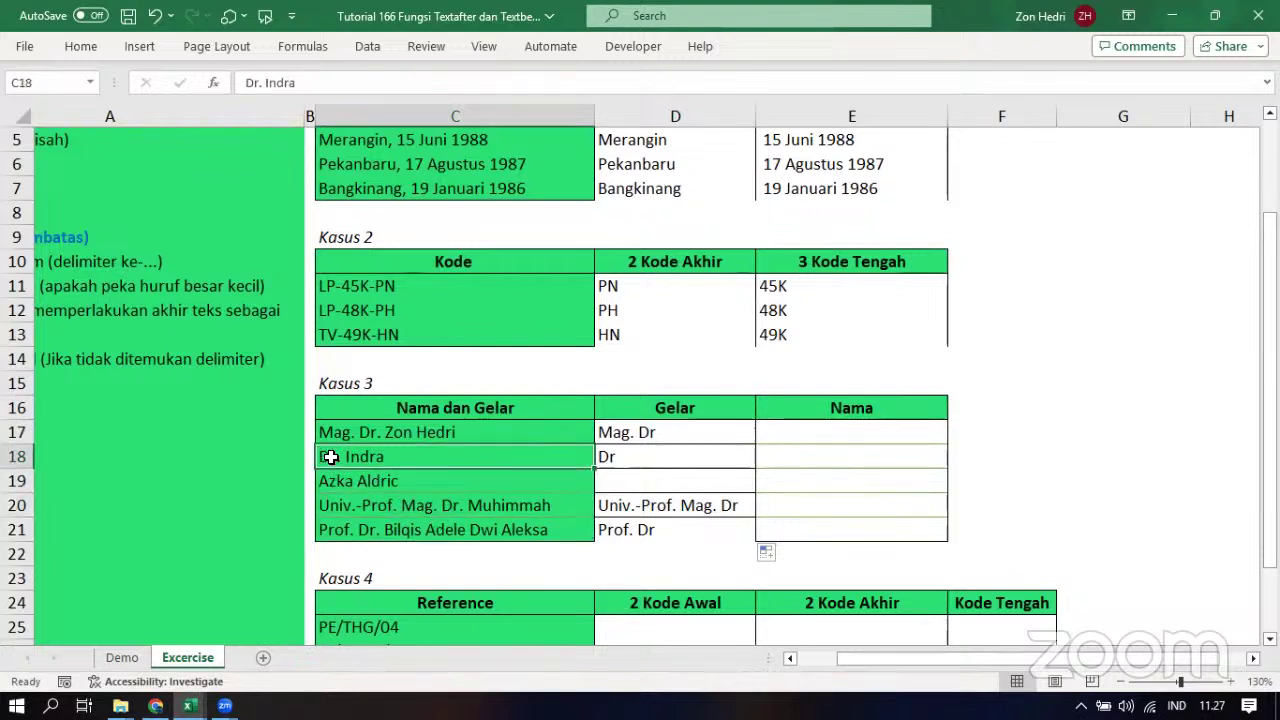
{"action": "left_click", "coordinate": [342, 437]}
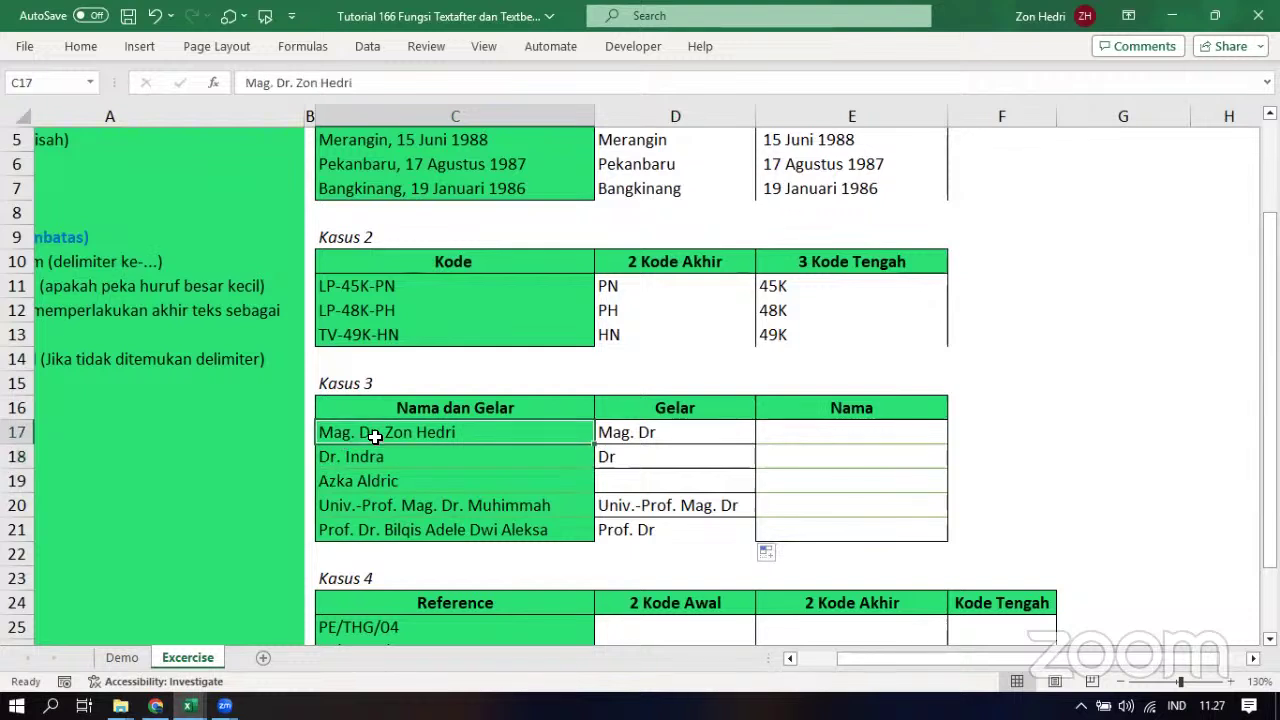
{"action": "double_click", "coordinate": [376, 437]}
{"action": "right_click", "coordinate": [376, 437]}
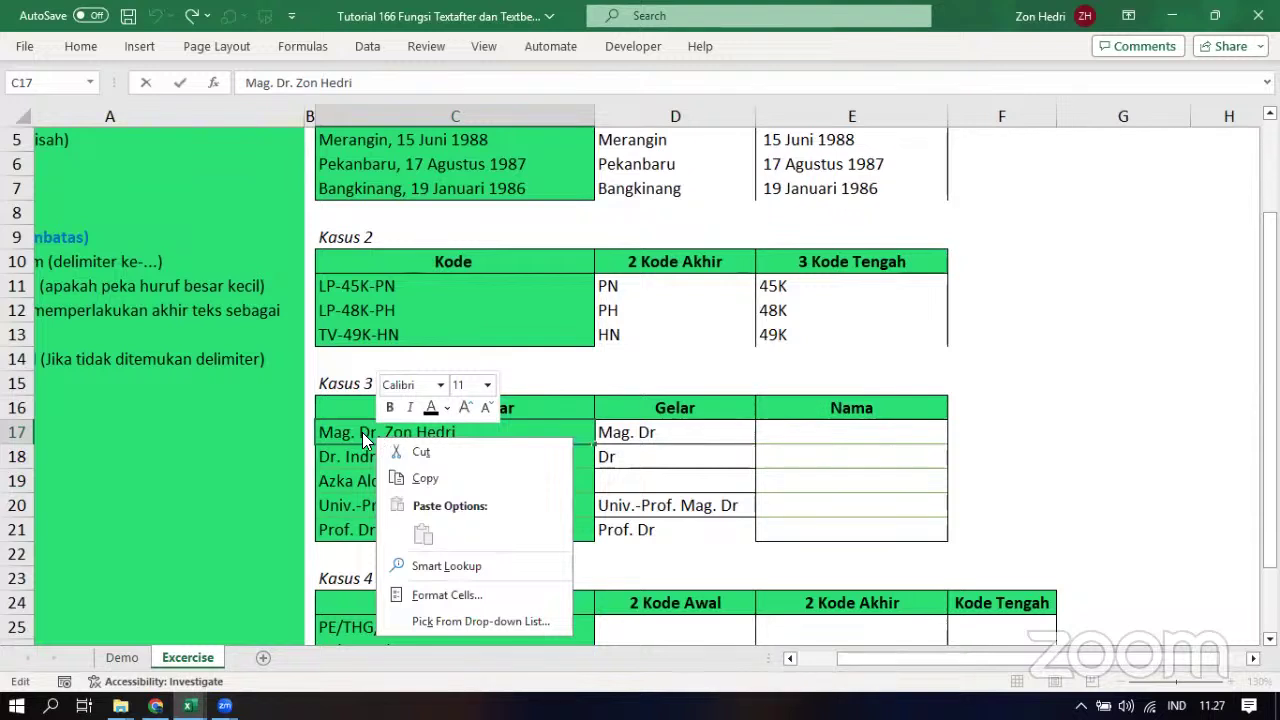
{"action": "key", "text": "Escape"}
{"action": "left_click", "coordinate": [334, 456]}
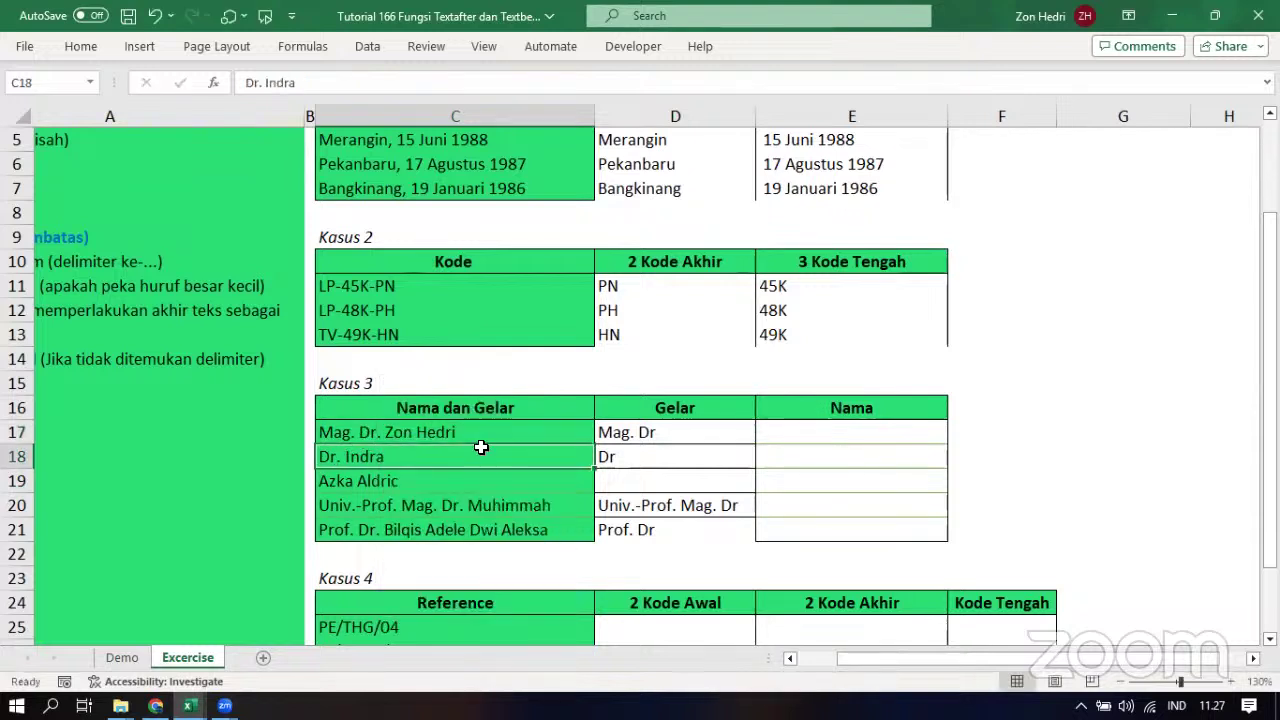
Enter =TEXTBEFORE(C17;".";-1) in E17 under Nama
{"action": "left_click", "coordinate": [807, 439]}
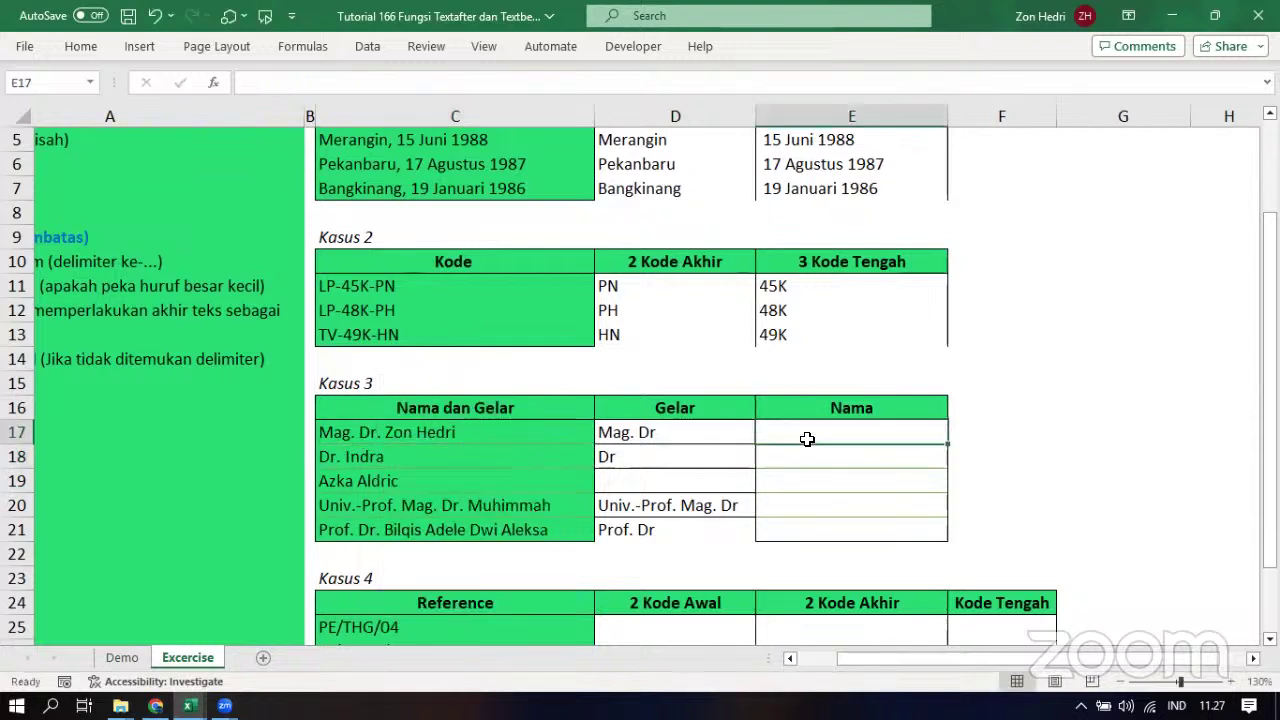
{"action": "type", "text": "="}
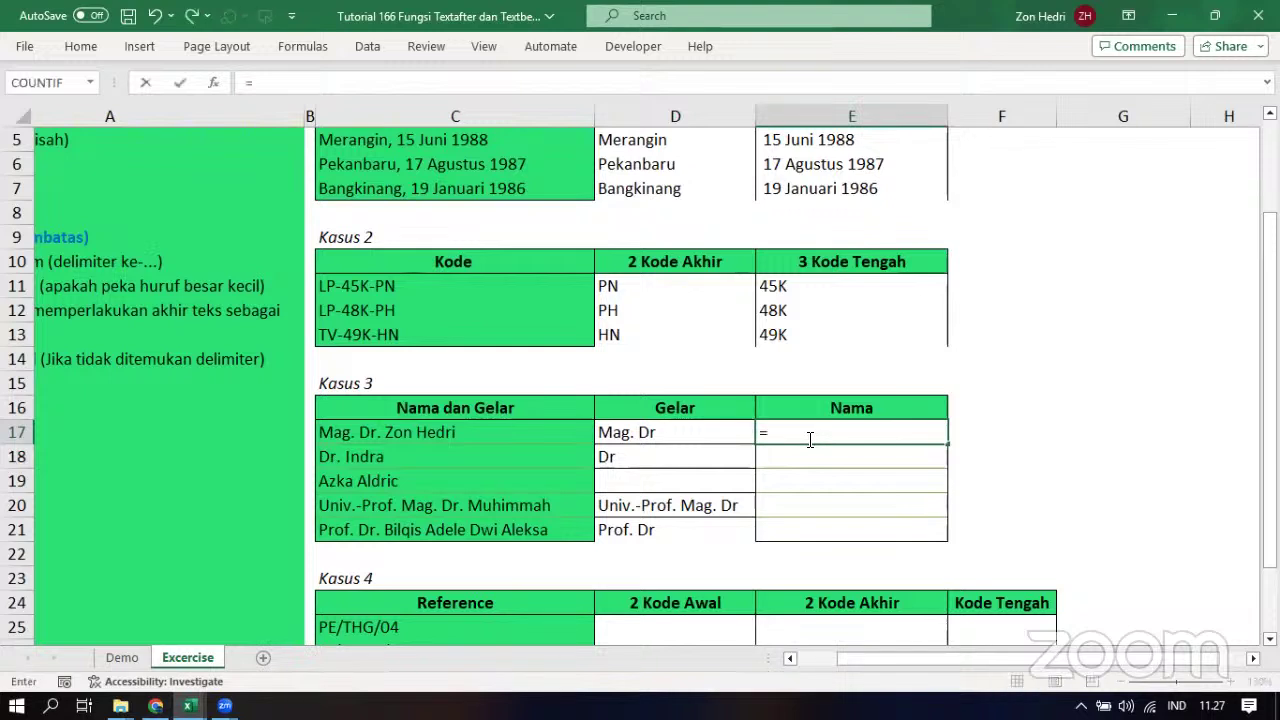
{"action": "type", "text": "textbefore("}
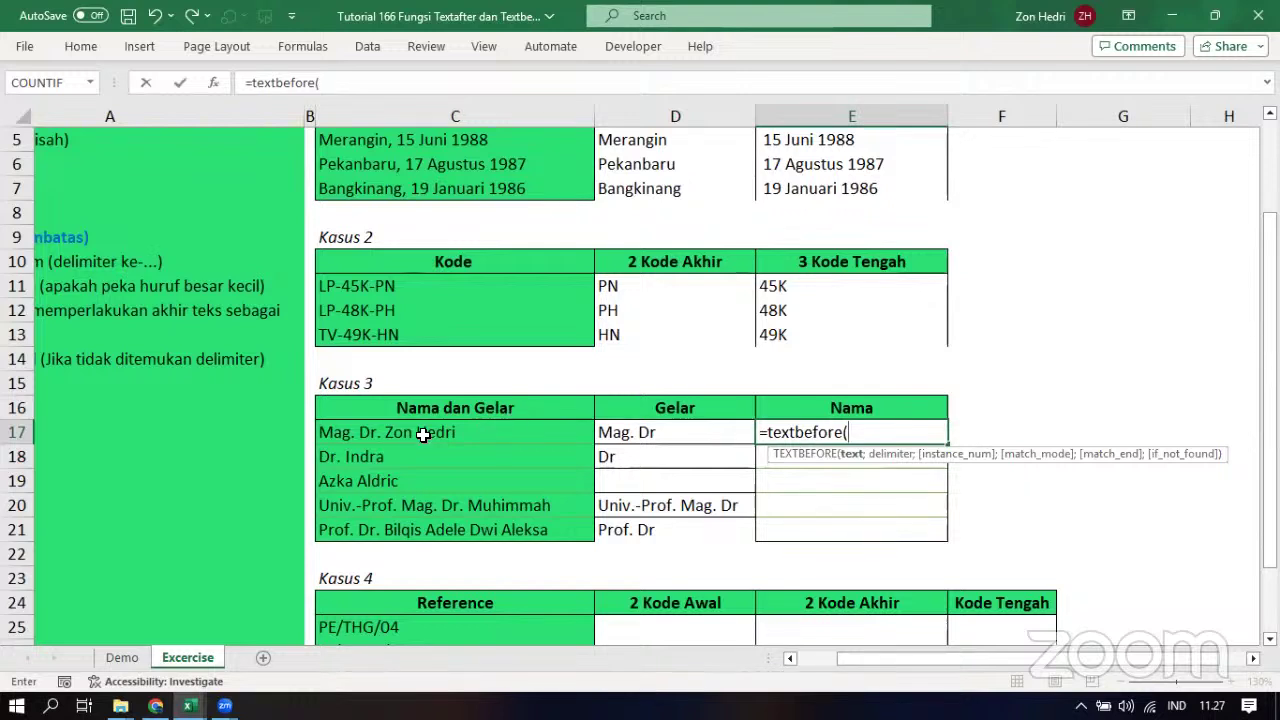
{"action": "left_click", "coordinate": [415, 435]}
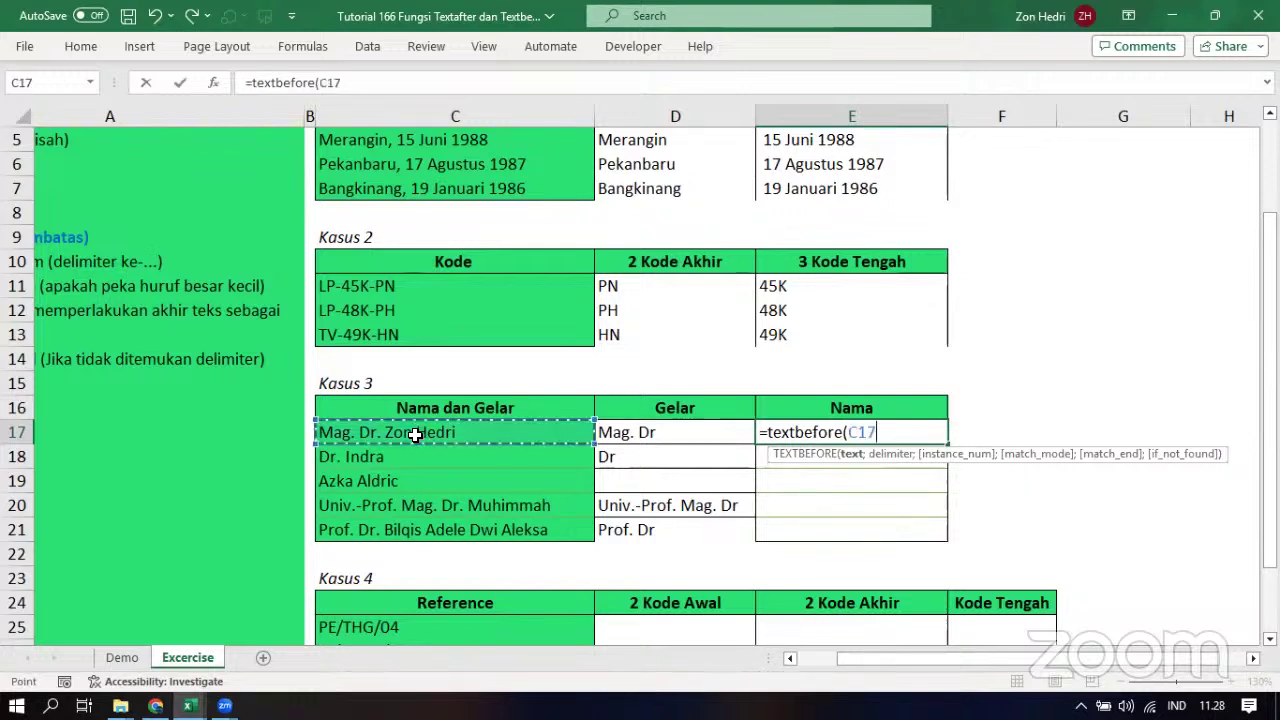
{"action": "type", "text": ";\""}
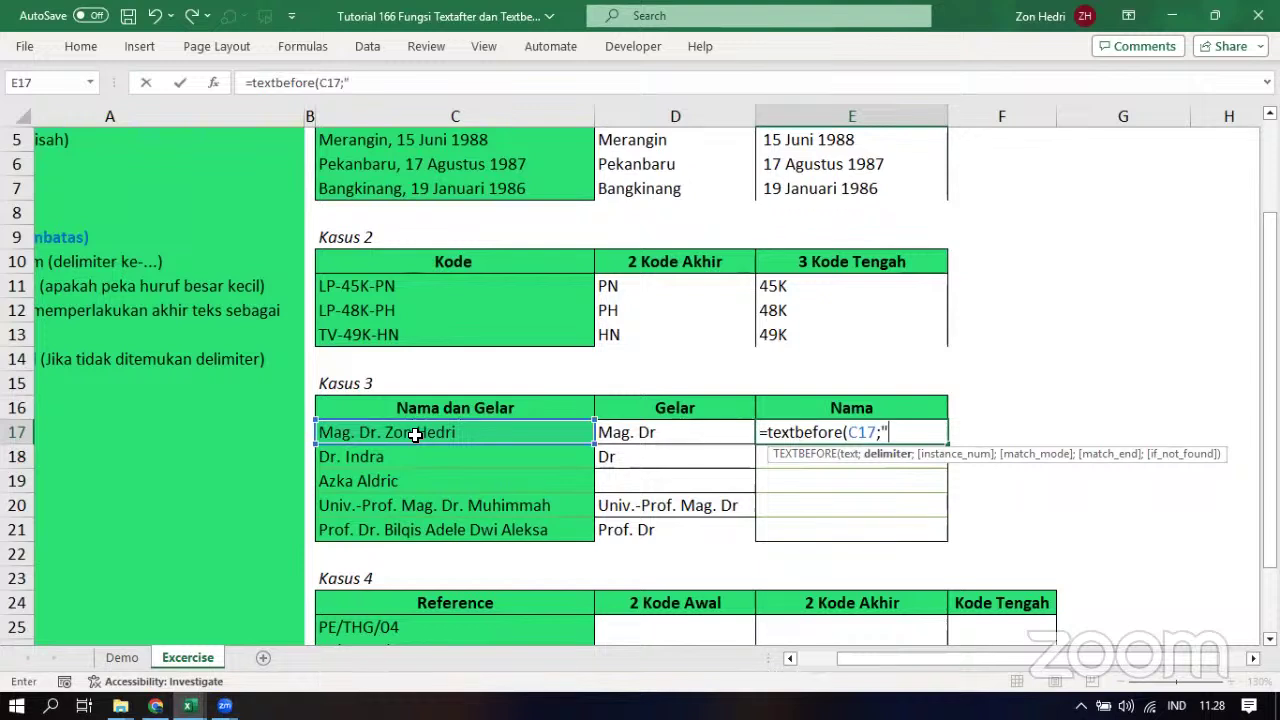
{"action": "type", "text": ".\";"}
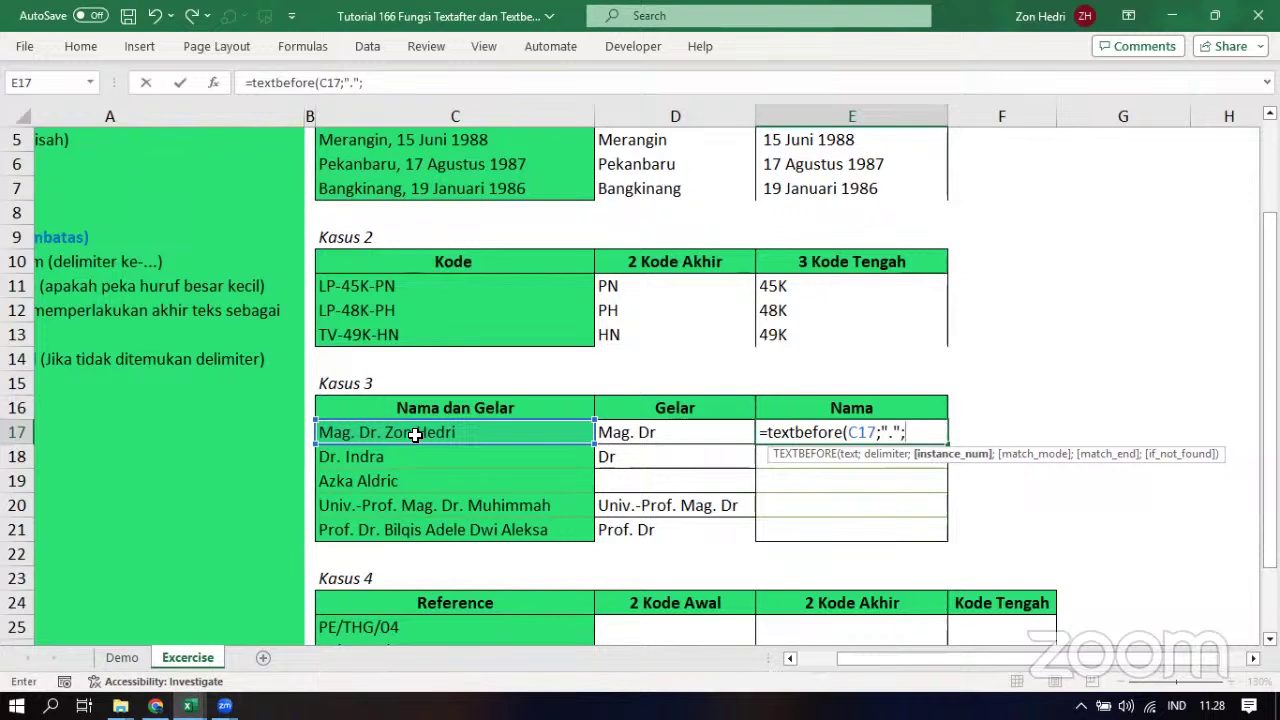
{"action": "type", "text": "-1"}
{"action": "key", "text": "ctrl+Return"}
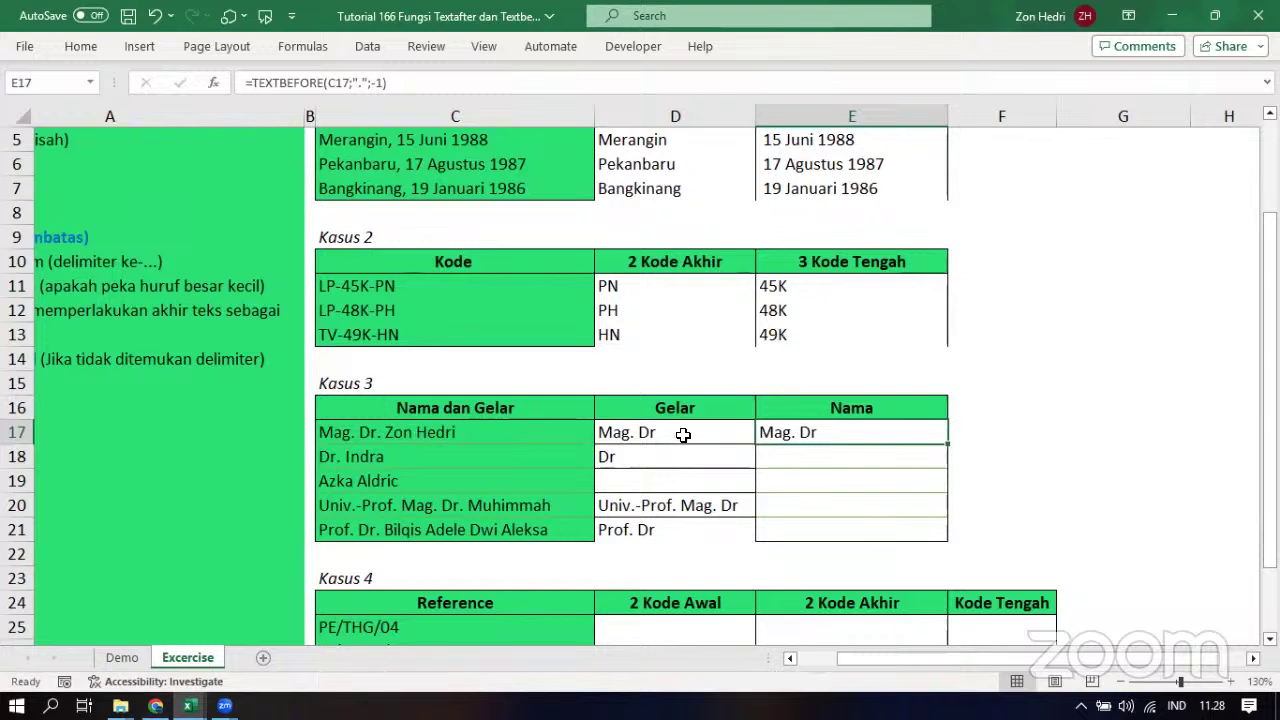
Replace the Nama formula in E17 with =TEXTAFTER(C17;".";-1) and fill it down through E21
{"action": "key", "text": "Delete"}
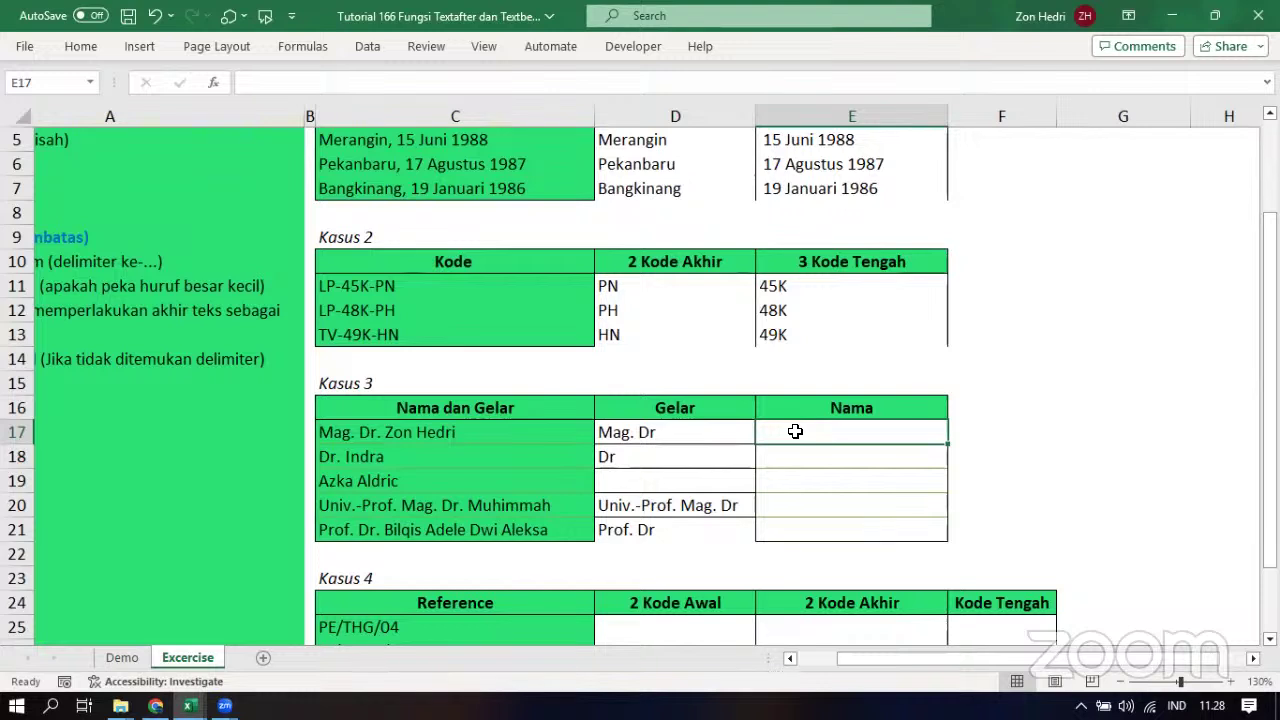
{"action": "type", "text": "=text"}
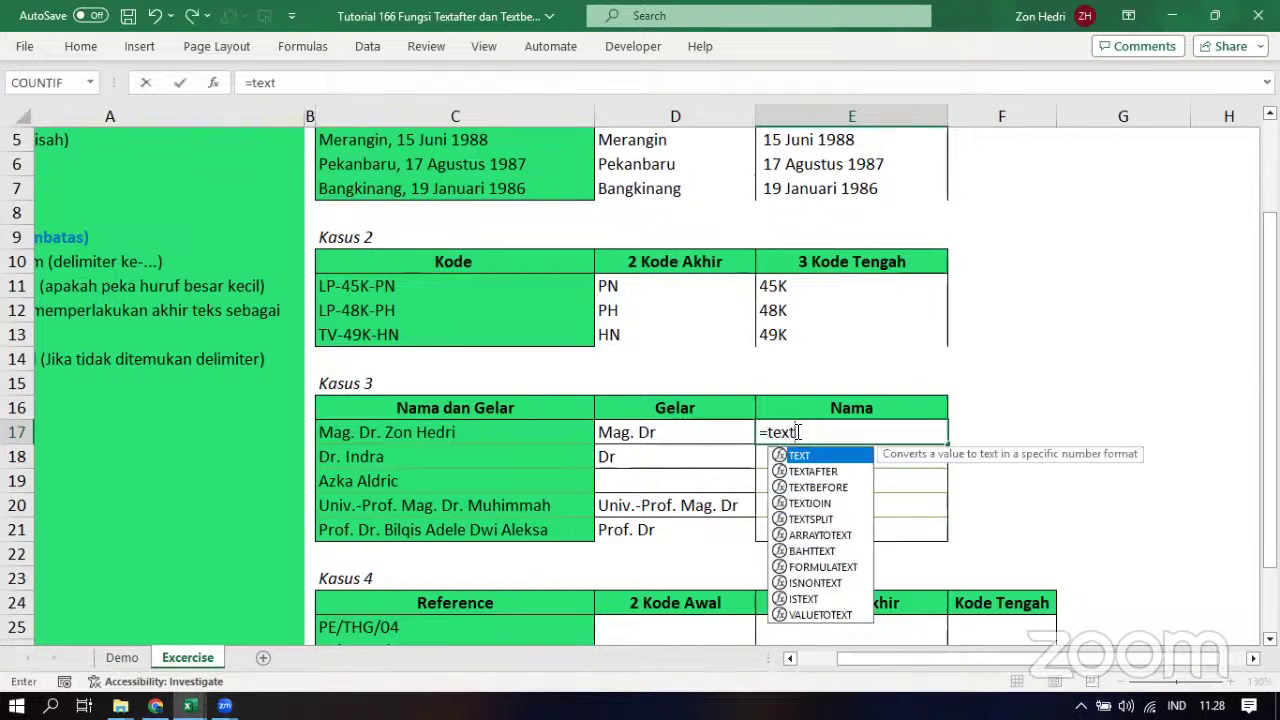
{"action": "left_click", "coordinate": [808, 471]}
{"action": "double_click", "coordinate": [808, 471]}
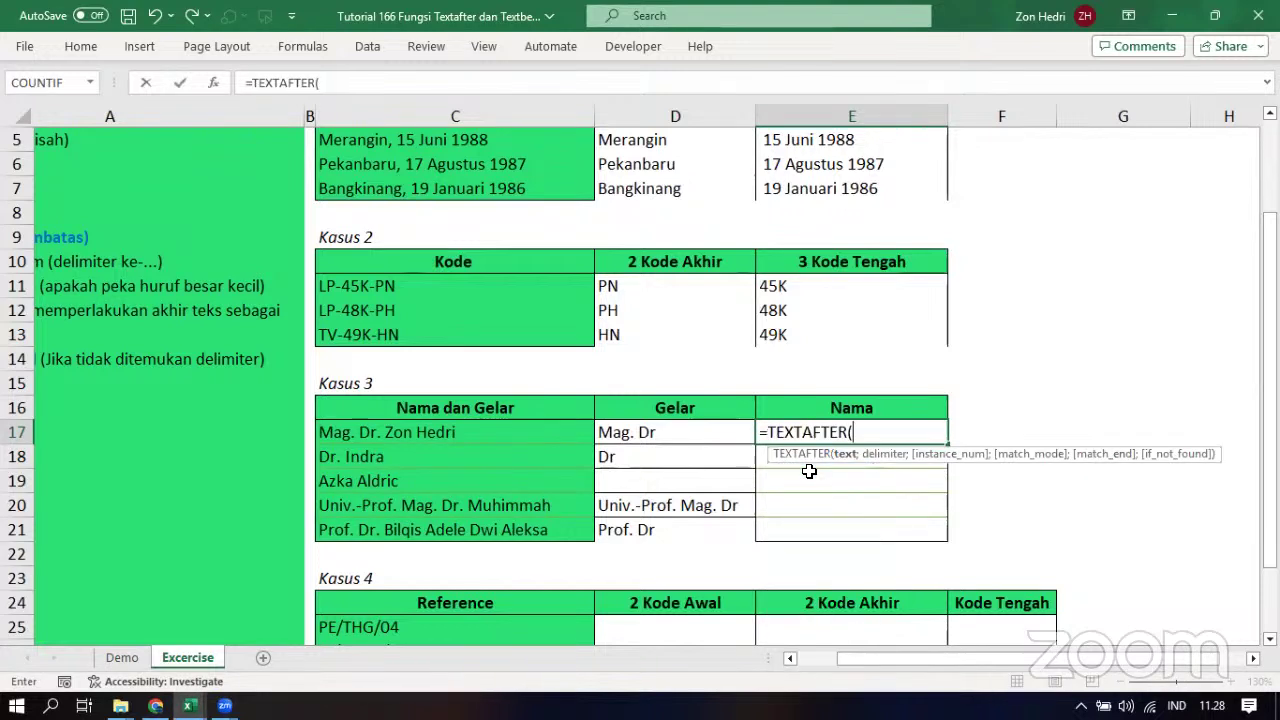
{"action": "left_click", "coordinate": [430, 433]}
{"action": "type", "text": ";"}
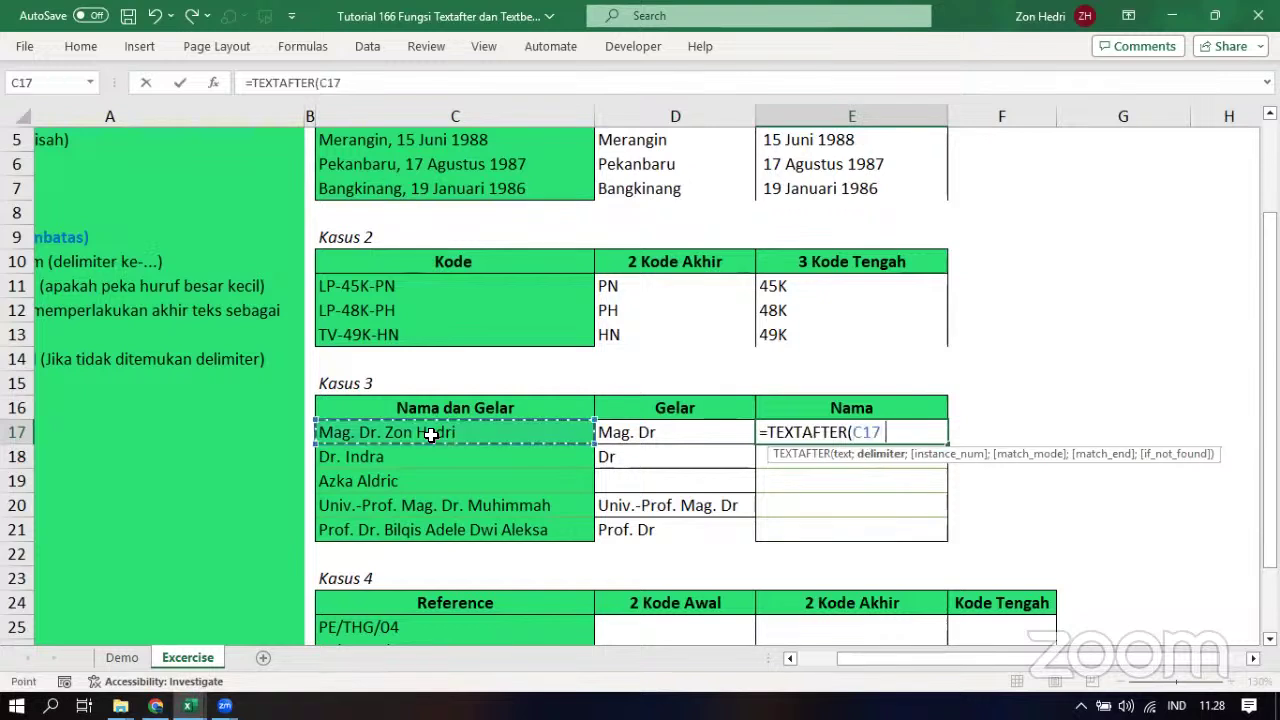
{"action": "type", "text": "\"."}
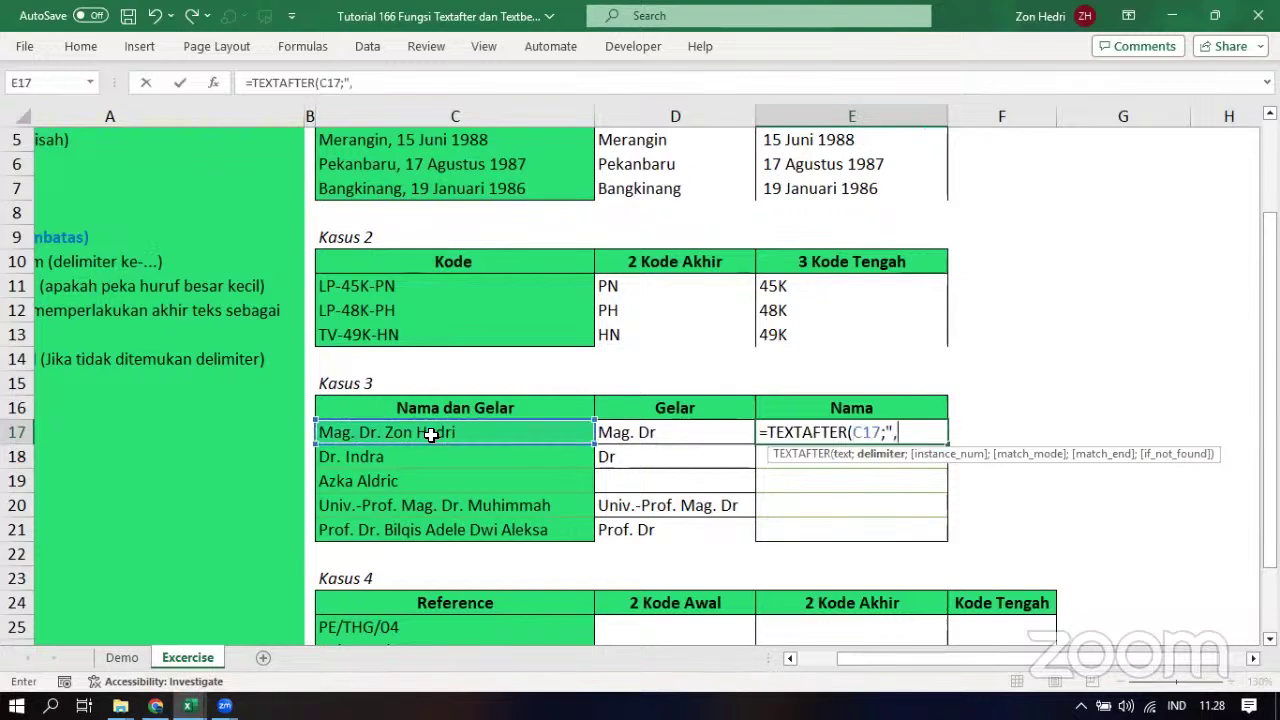
{"action": "type", "text": "\";"}
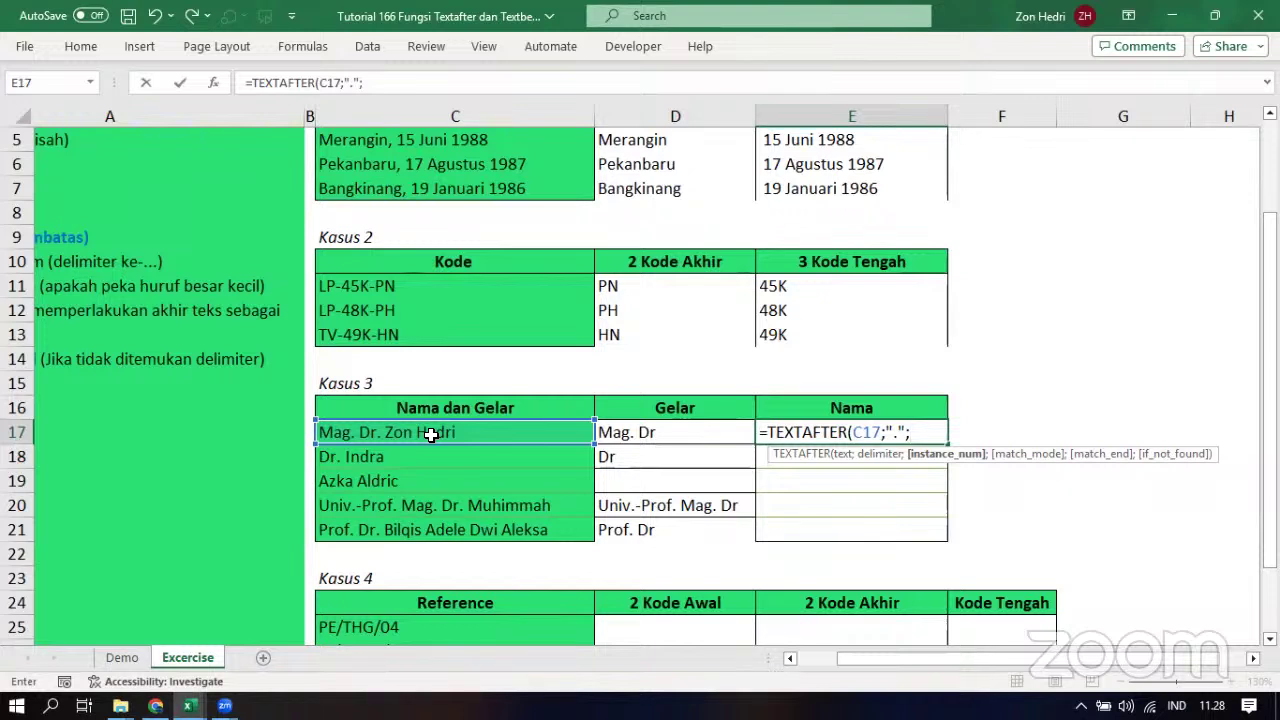
{"action": "type", "text": "-1"}
{"action": "key", "text": "ctrl+Return"}
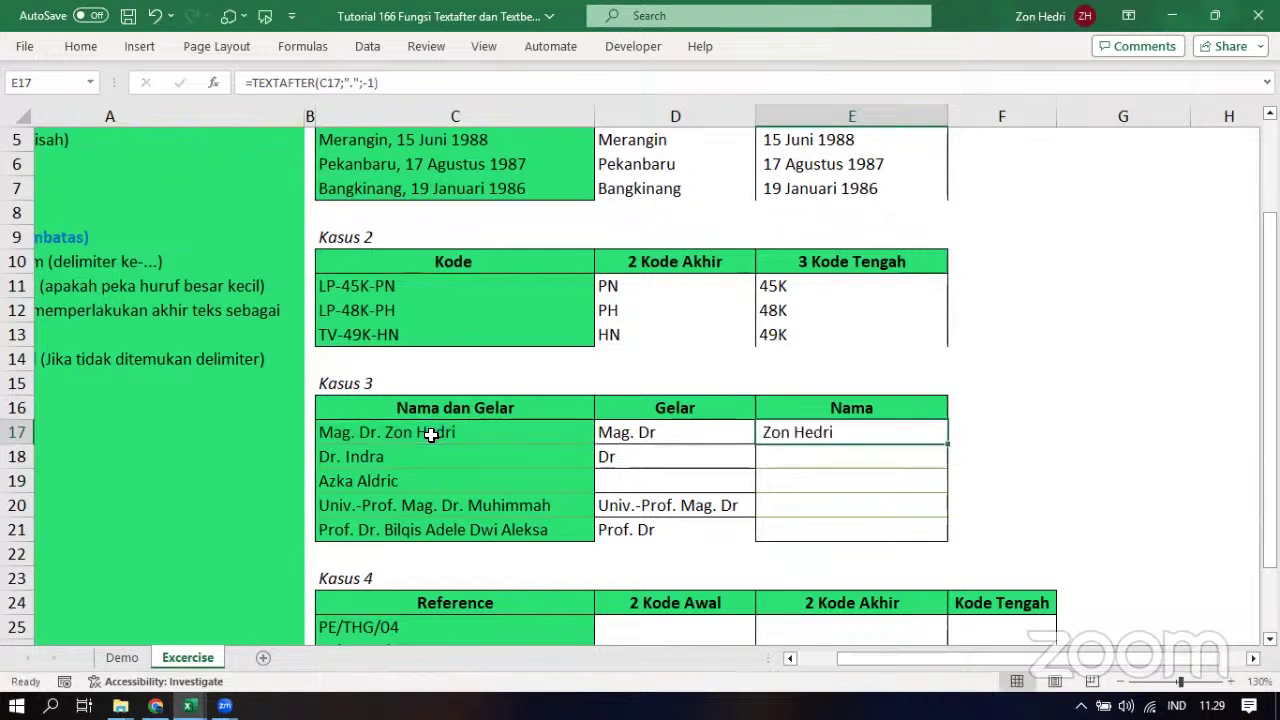
{"action": "double_click", "coordinate": [947, 444]}
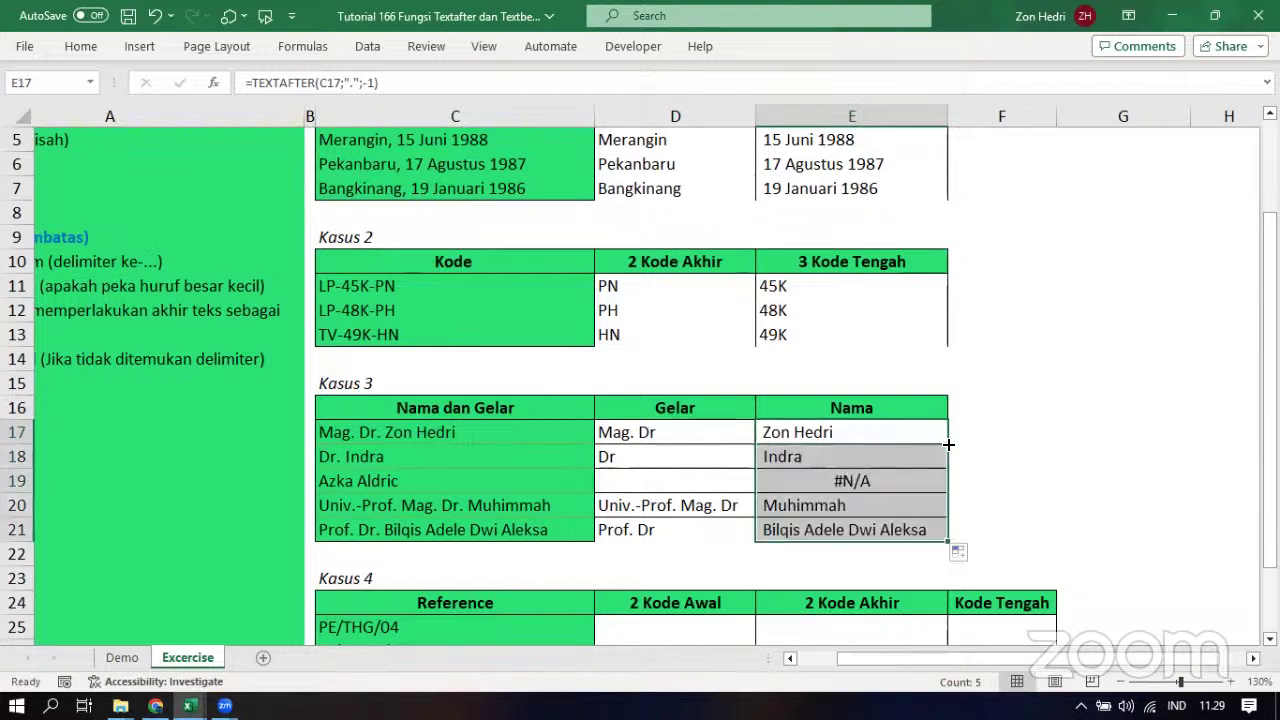
Set match_end to 1 (Match to end) in E17's formula, making it =TEXTAFTER(C17;".";-1;;1), and fill it down through E21
{"action": "left_click", "coordinate": [894, 481]}
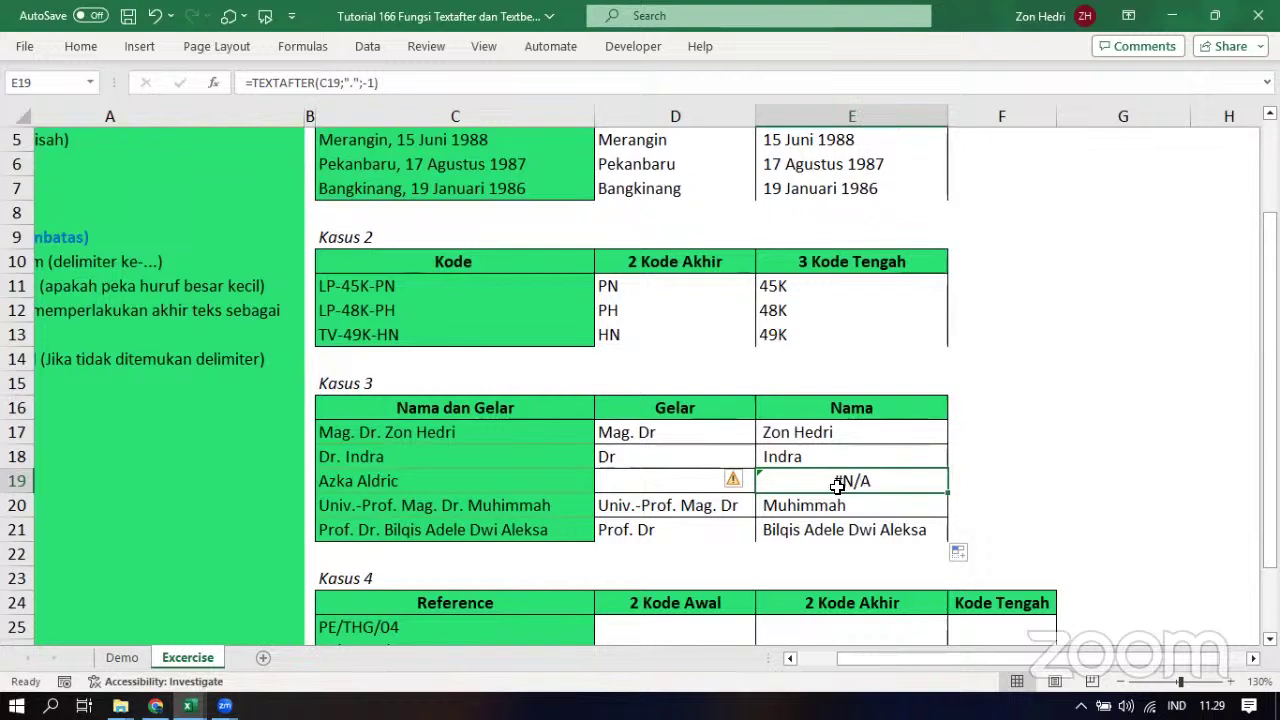
{"action": "double_click", "coordinate": [854, 437]}
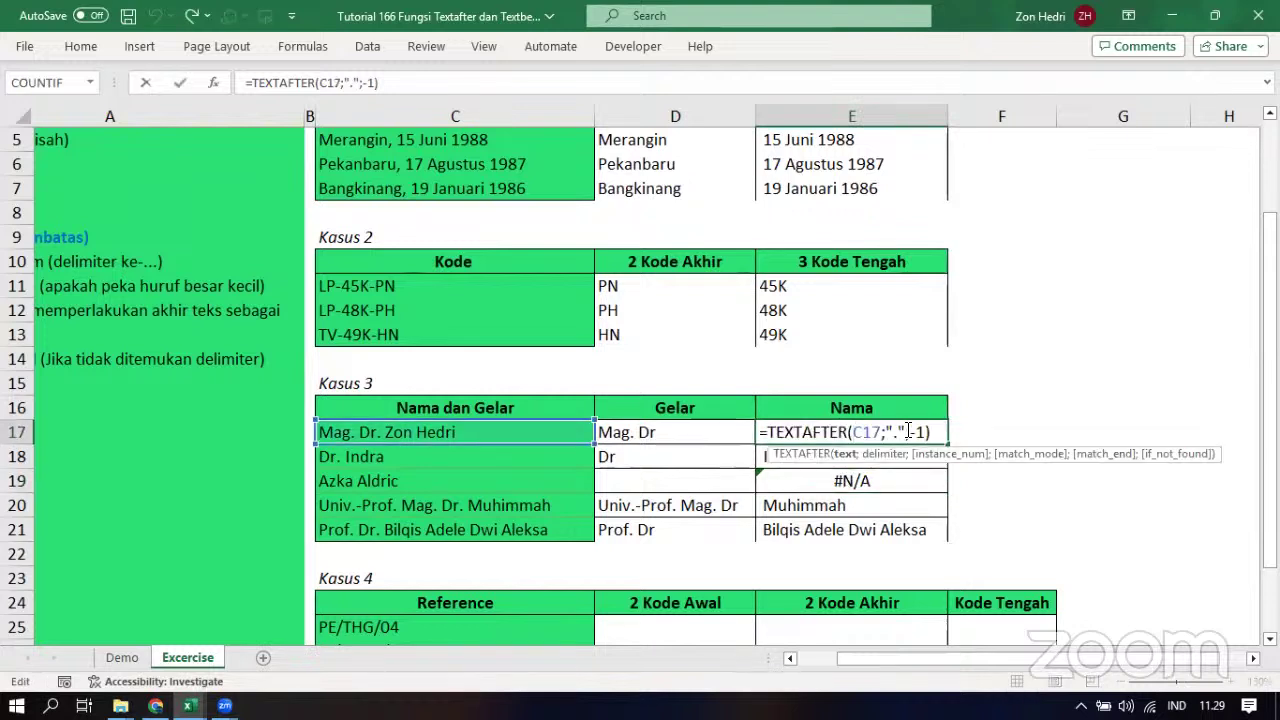
{"action": "left_click", "coordinate": [926, 432]}
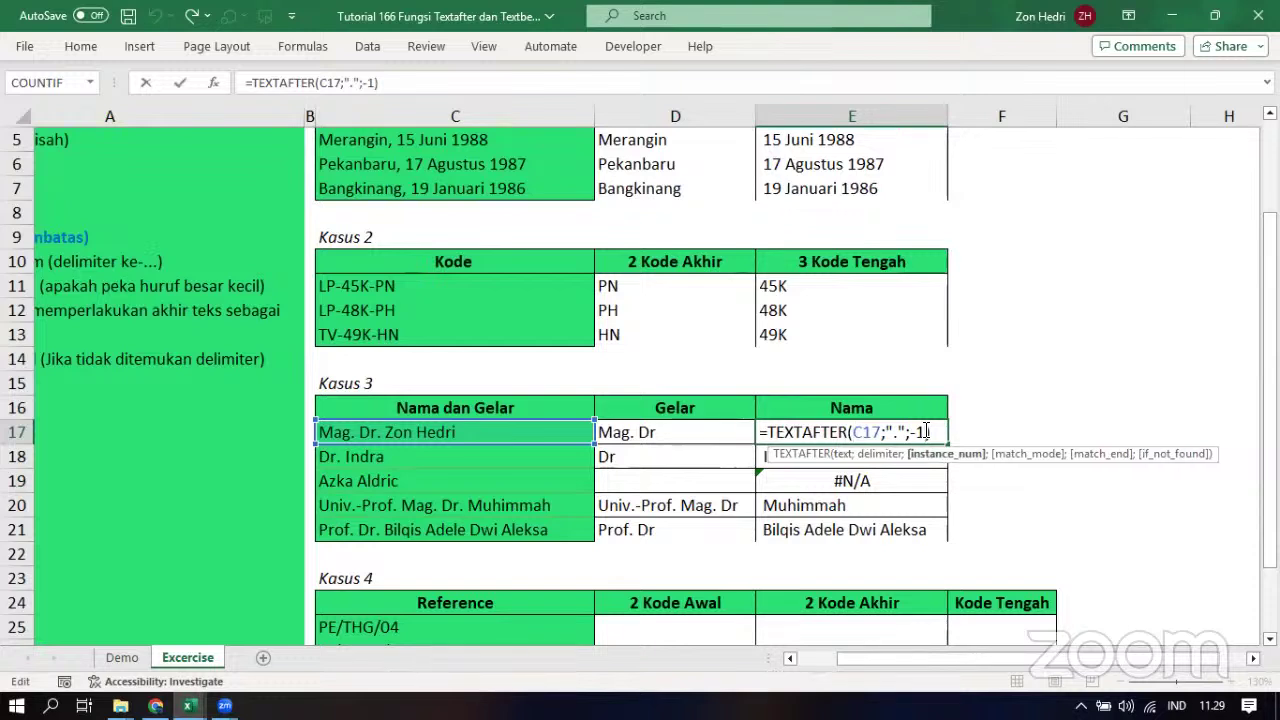
{"action": "type", "text": ";;"}
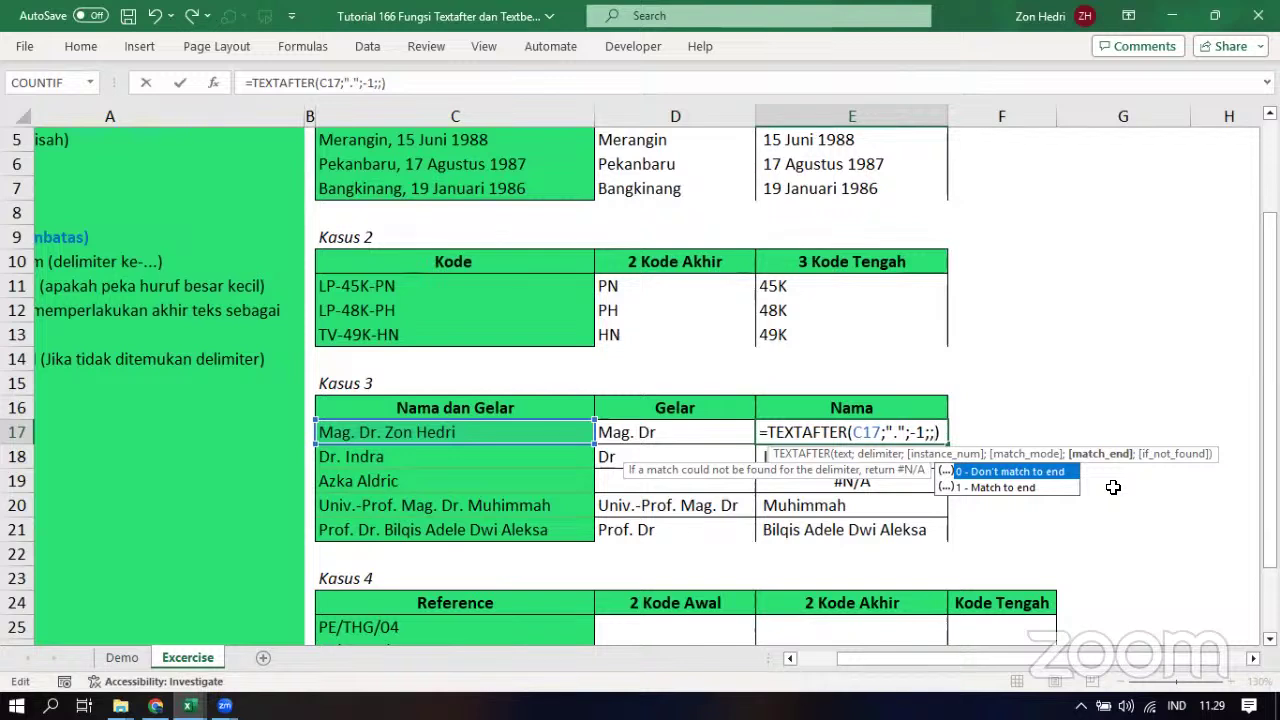
{"action": "double_click", "coordinate": [993, 488]}
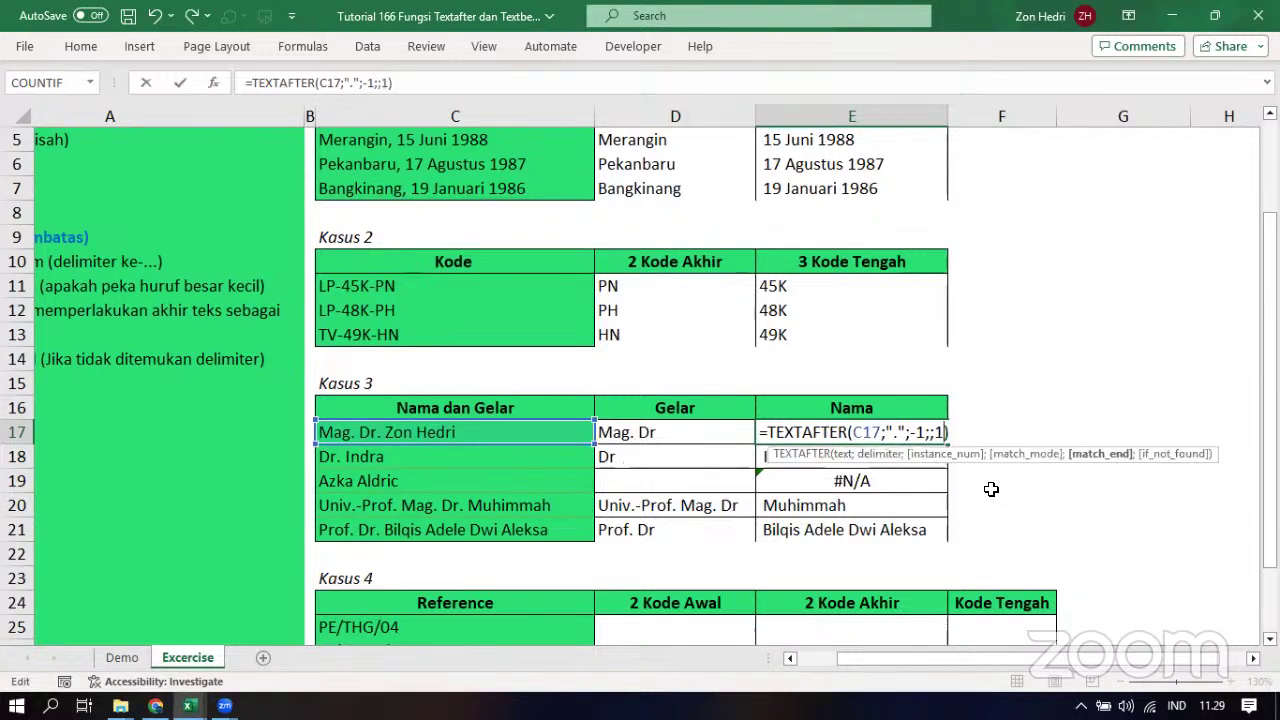
{"action": "key", "text": "Return"}
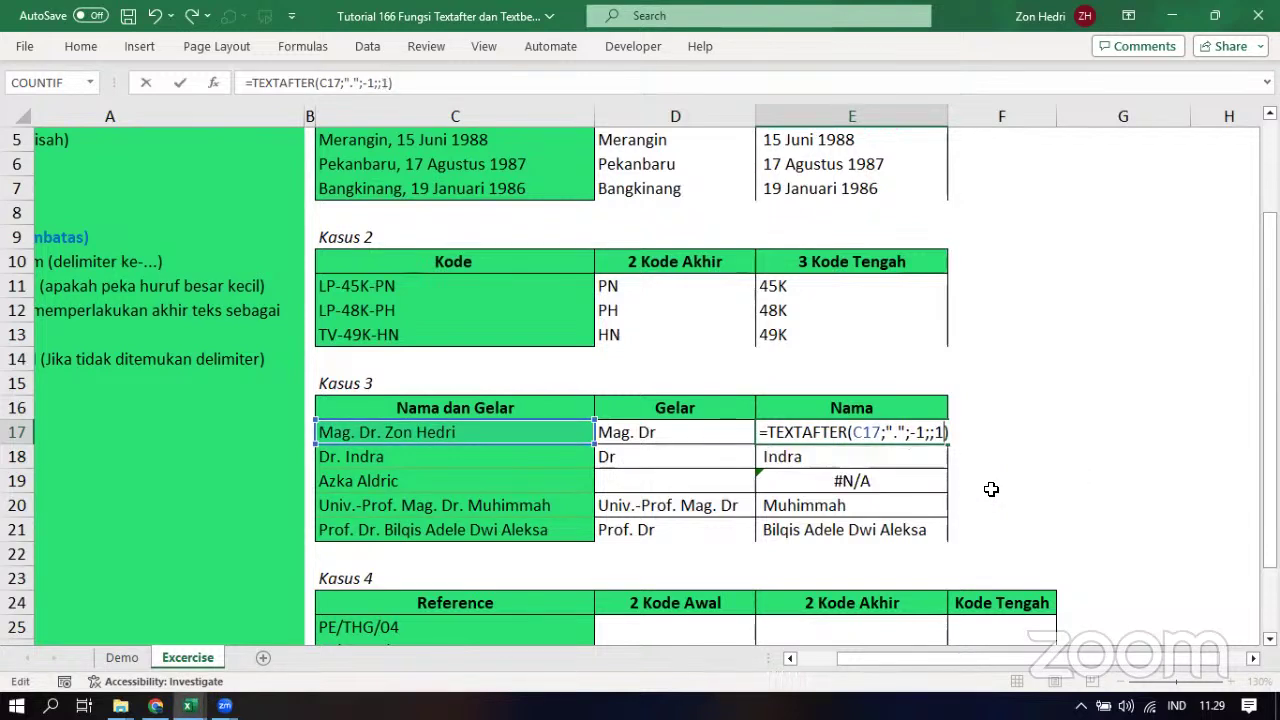
{"action": "double_click", "coordinate": [948, 446]}
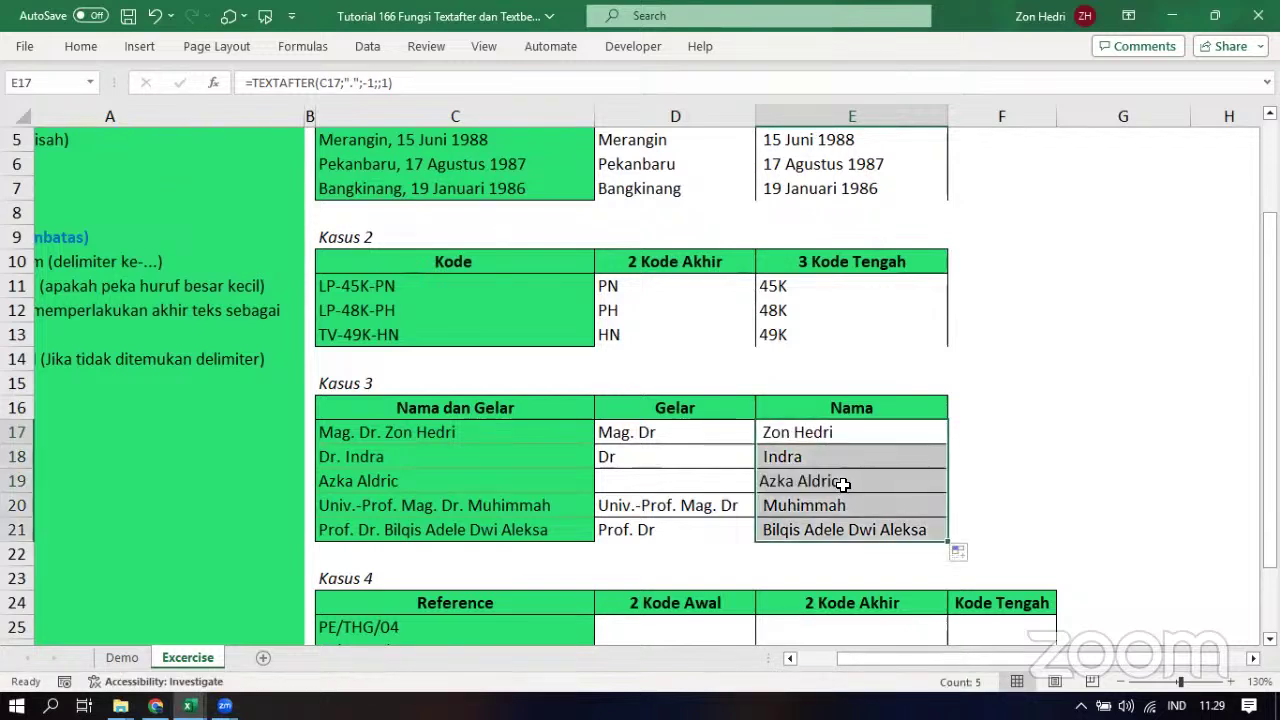
{"action": "left_click", "coordinate": [843, 484]}
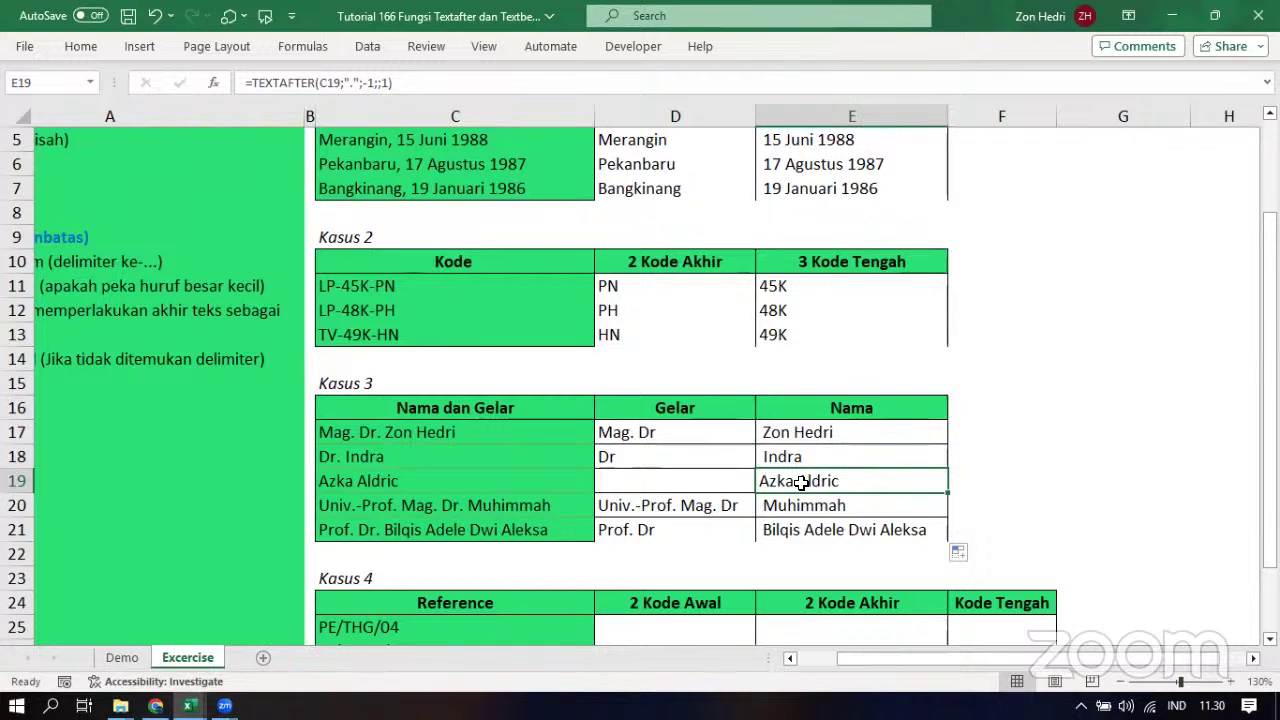
{"action": "left_click", "coordinate": [1001, 457]}
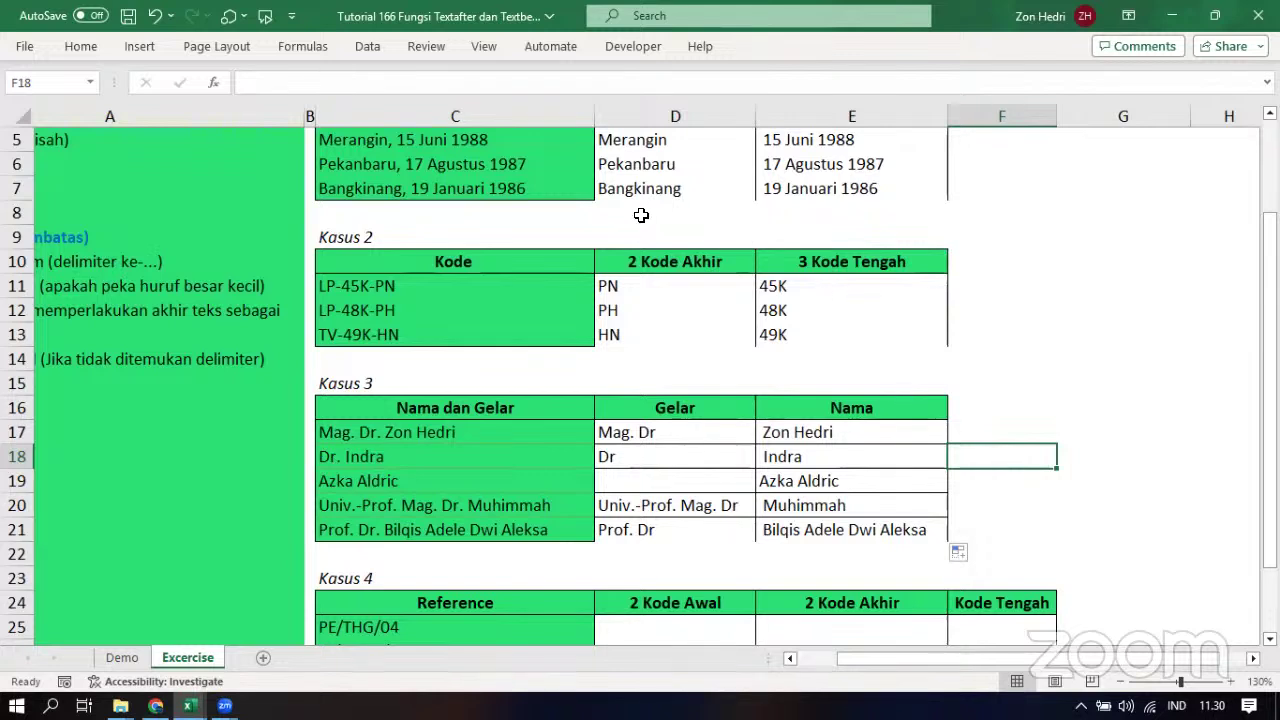
{"action": "left_click", "coordinate": [1017, 351]}
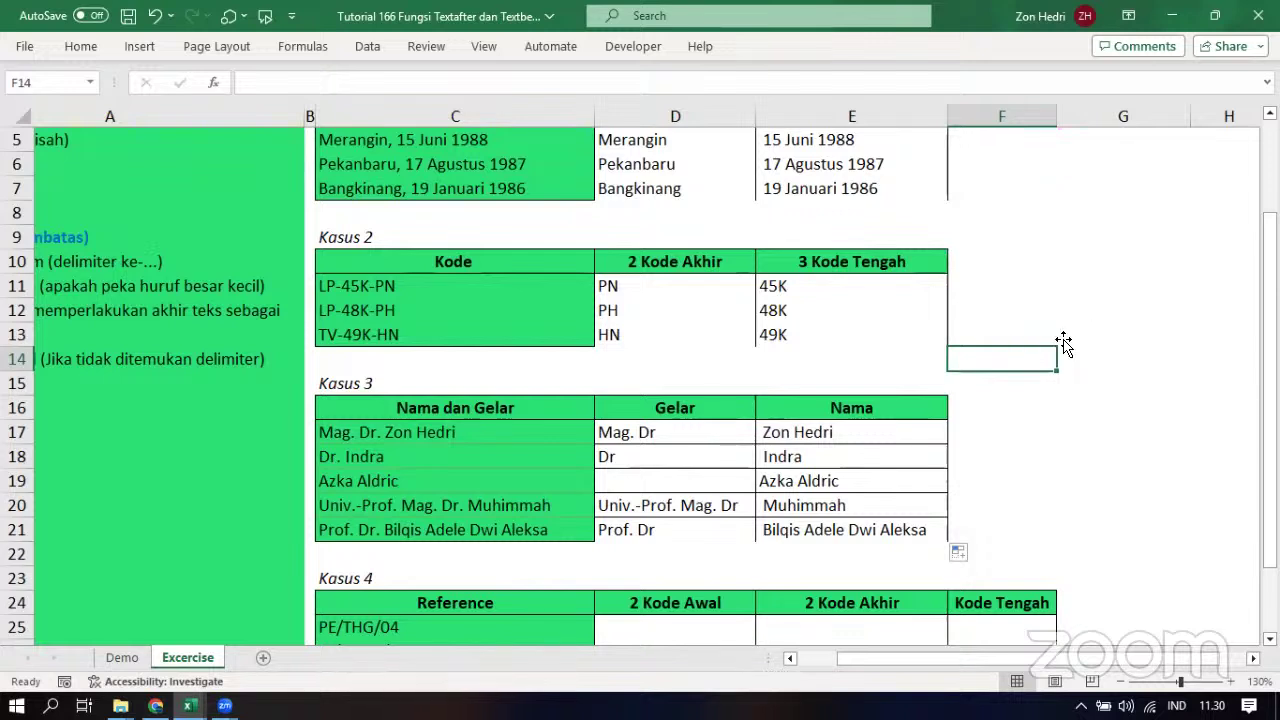
{"action": "left_click", "coordinate": [1033, 403]}
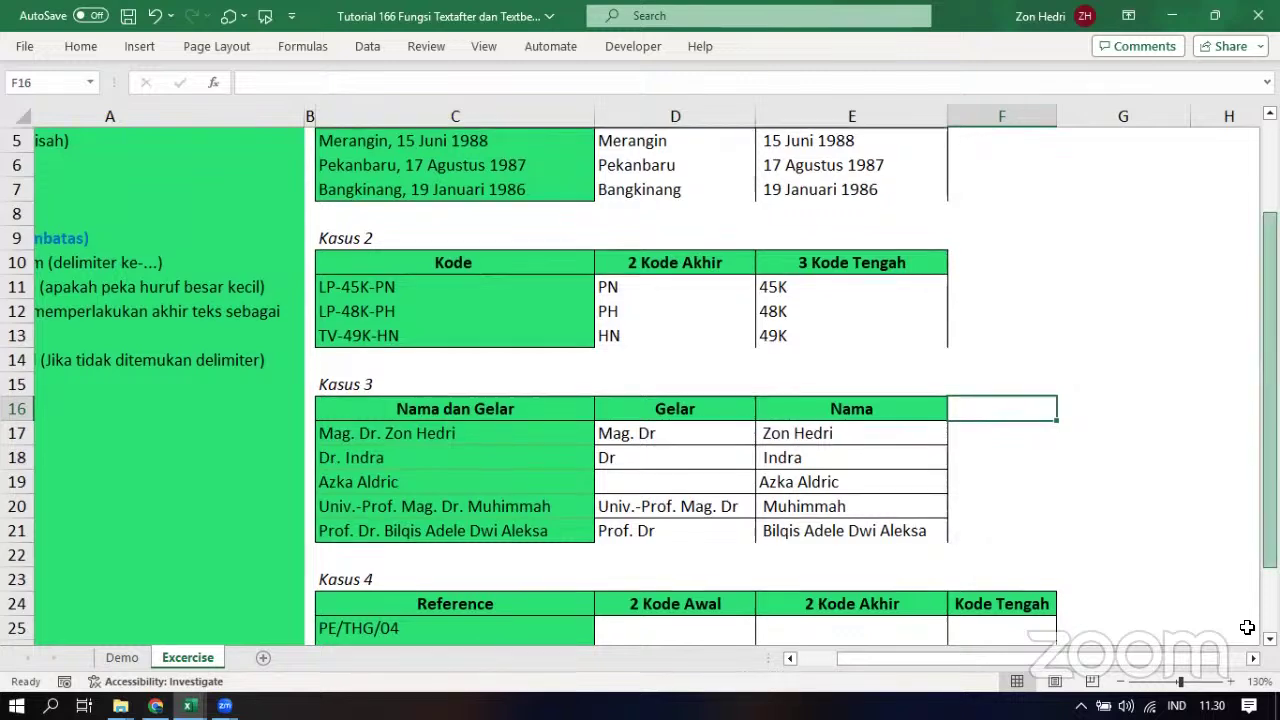
Examine the Kasus 4 table and the slash-separated codes in its Reference column, C25:C29
{"action": "scroll", "coordinate": [680, 380], "scroll_direction": "down", "scroll_amount": 2}
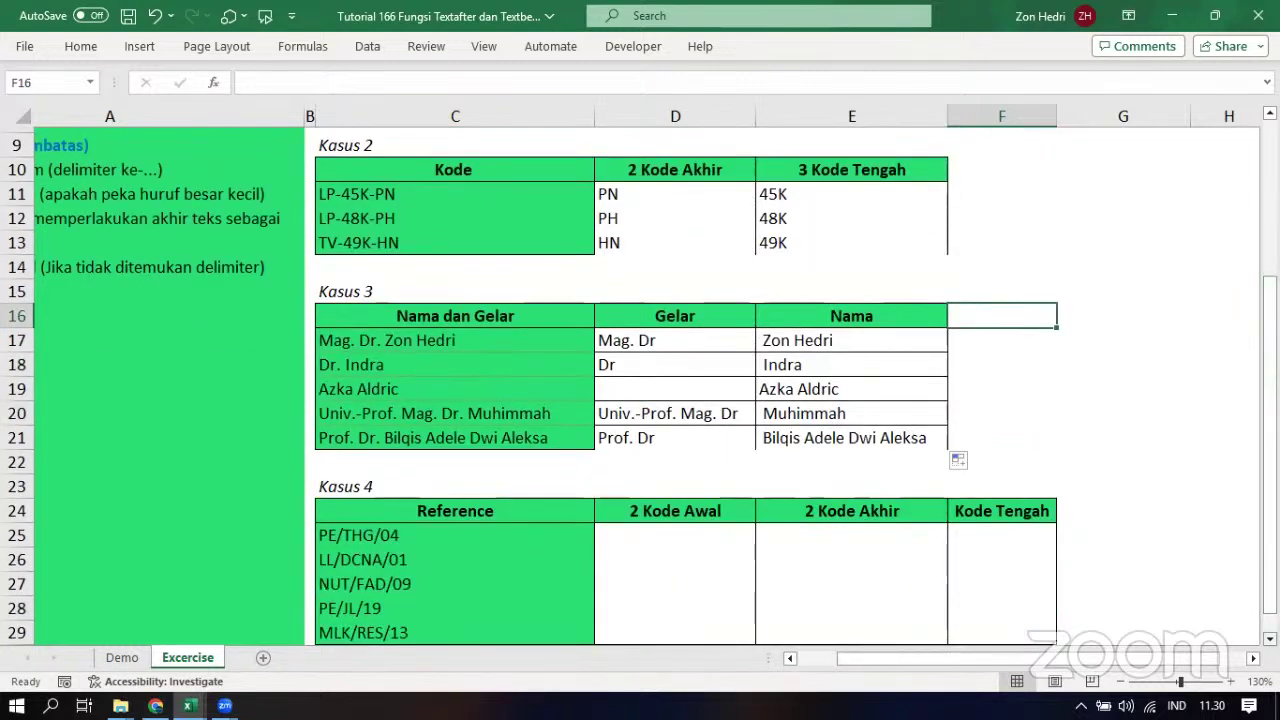
{"action": "scroll", "coordinate": [680, 380], "scroll_direction": "down", "scroll_amount": 1}
{"action": "scroll", "coordinate": [680, 380], "scroll_direction": "down", "scroll_amount": 1}
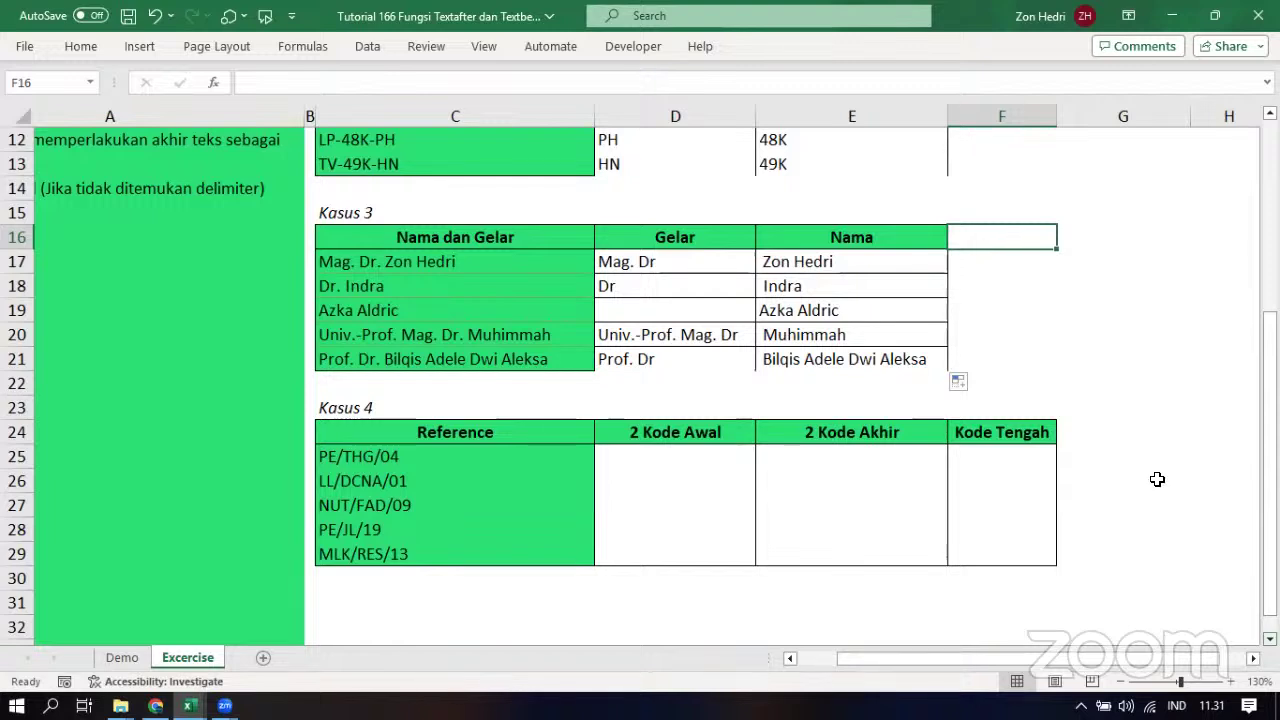
{"action": "left_click", "coordinate": [641, 455]}
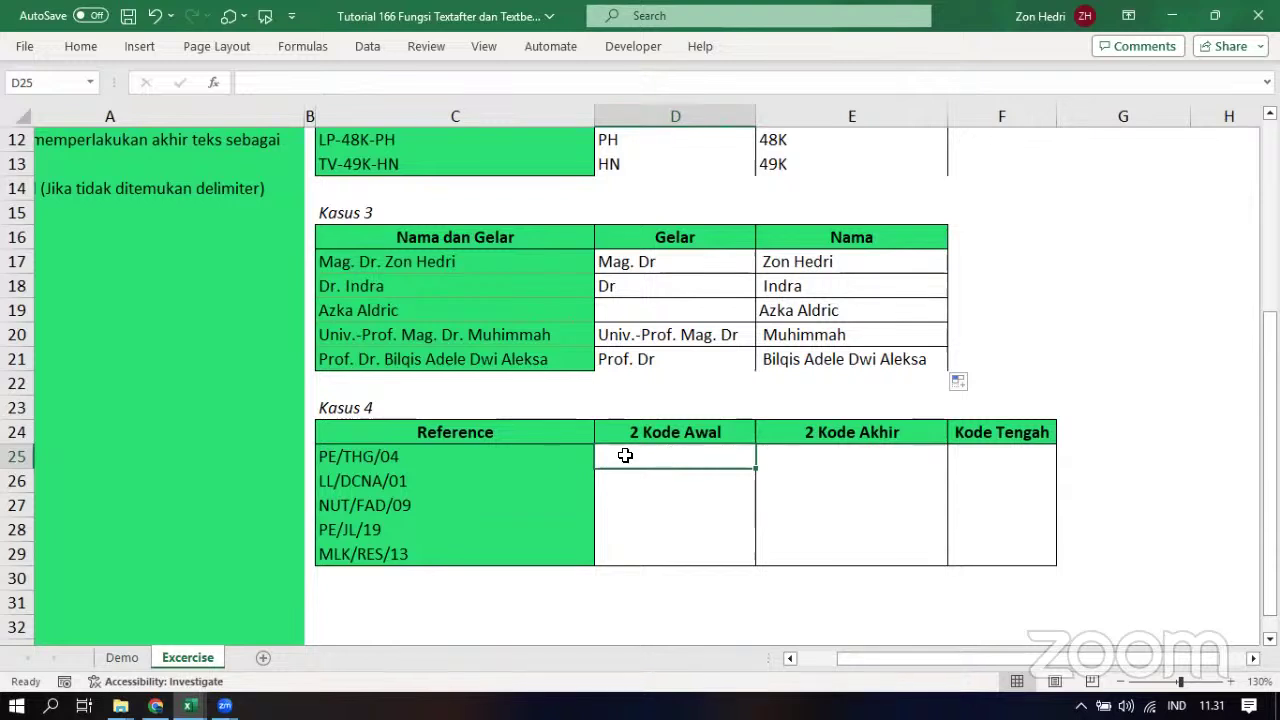
{"action": "left_click_drag", "start_coordinate": [368, 462], "coordinate": [391, 553]}
{"action": "left_click", "coordinate": [335, 467]}
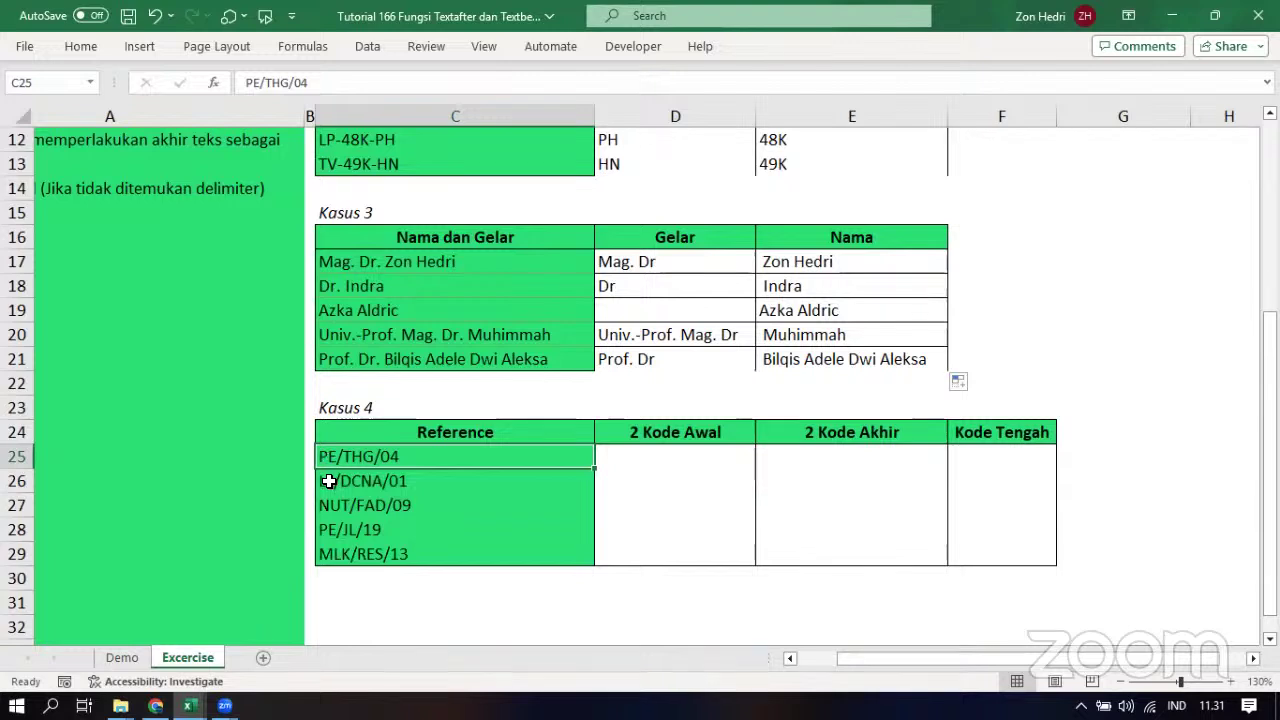
{"action": "left_click", "coordinate": [329, 481]}
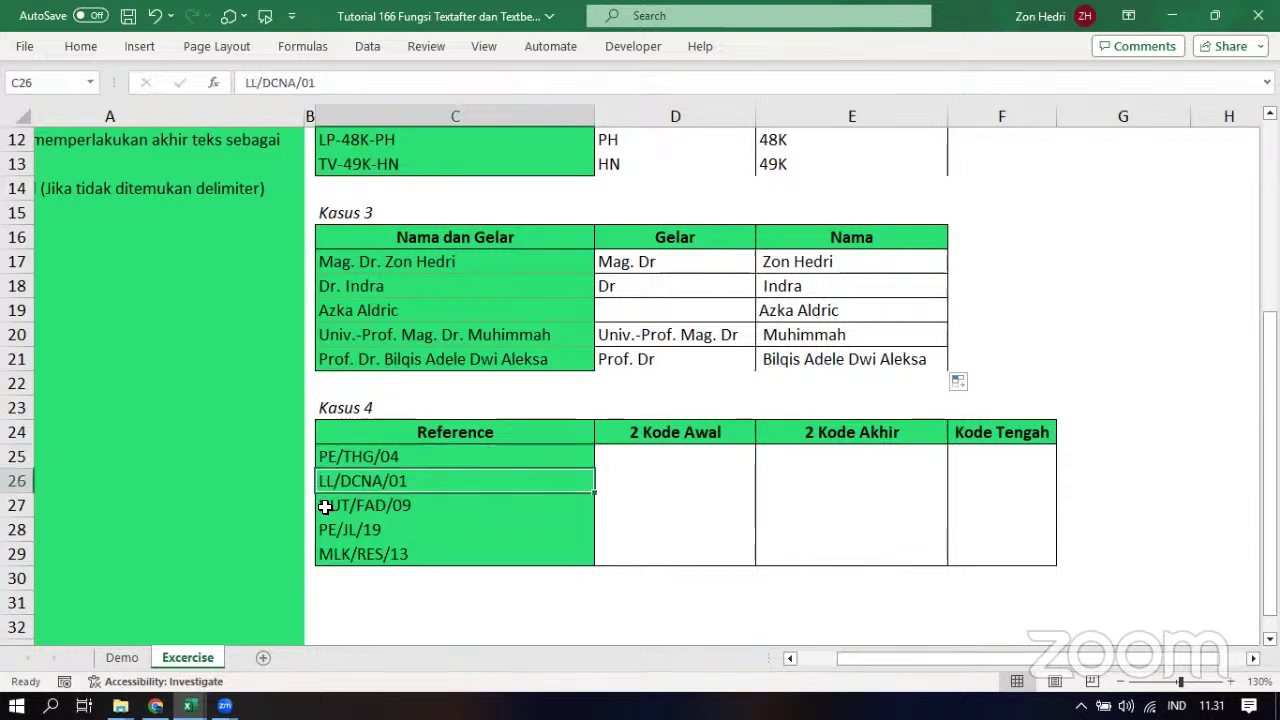
{"action": "left_click", "coordinate": [325, 506]}
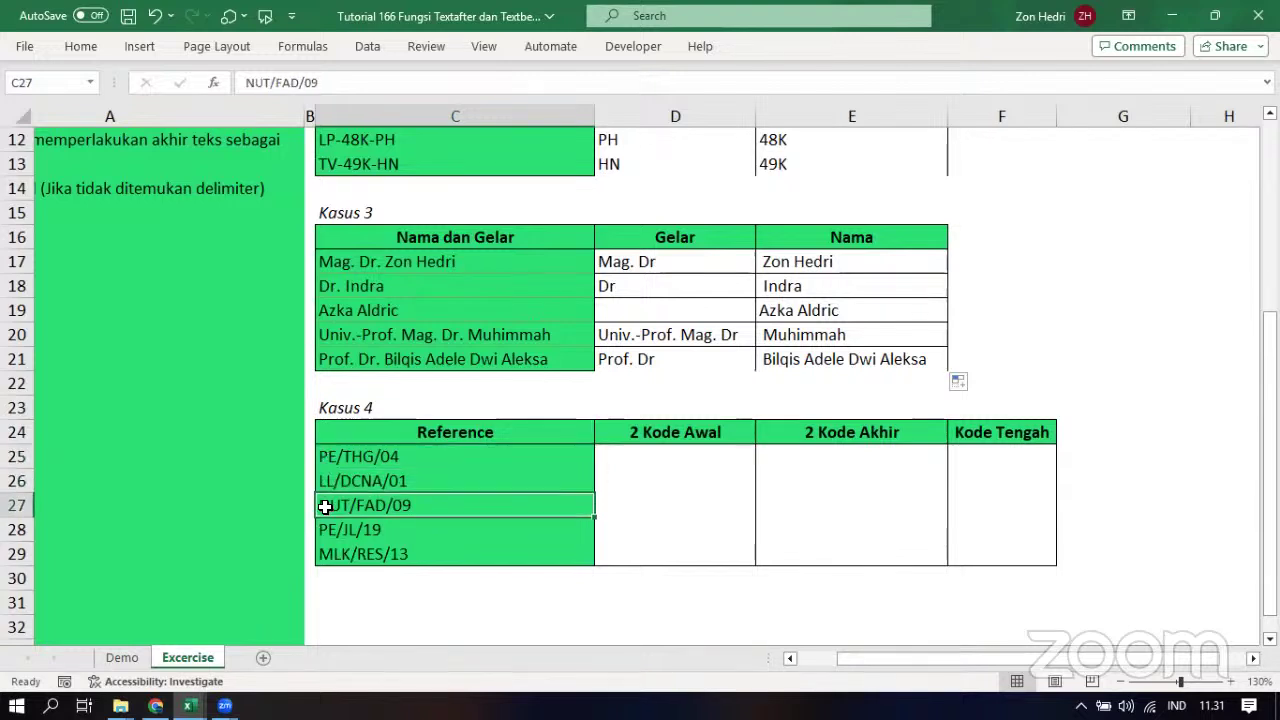
Remove the leading 2 from the Kasus 4 header in D24 so that it reads Kode Awal
{"action": "double_click", "coordinate": [628, 431]}
{"action": "left_click_drag", "start_coordinate": [628, 431], "coordinate": [643, 431]}
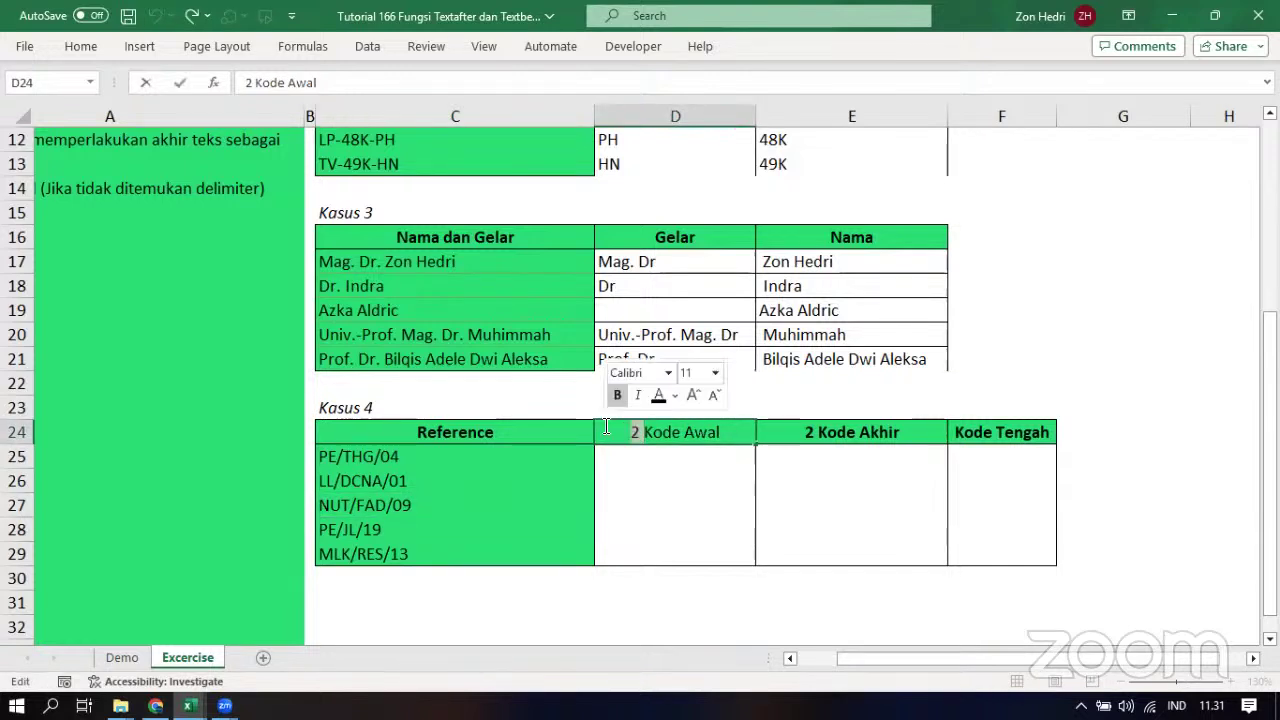
{"action": "key", "text": "Delete"}
{"action": "left_click", "coordinate": [822, 565]}
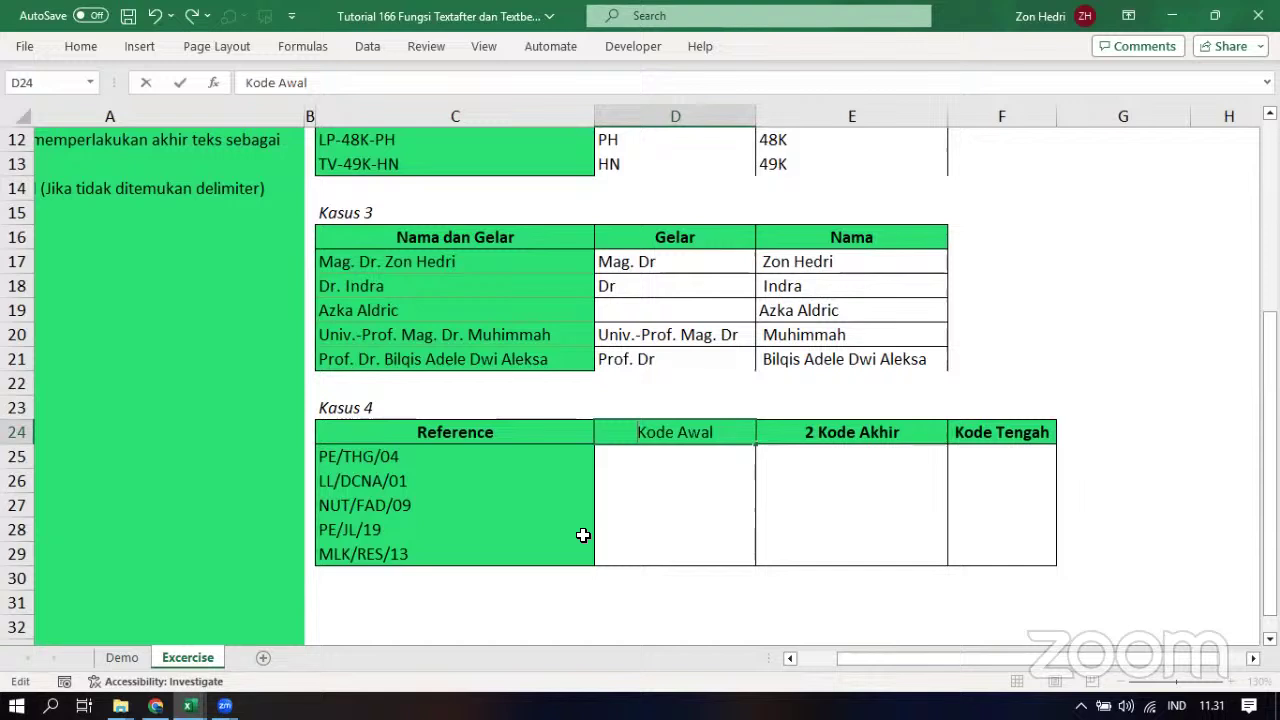
Compare the first code segments of the references in C25:C29 with the empty Kode Awal cells D25:D29
{"action": "left_click", "coordinate": [321, 529]}
{"action": "left_click", "coordinate": [332, 550]}
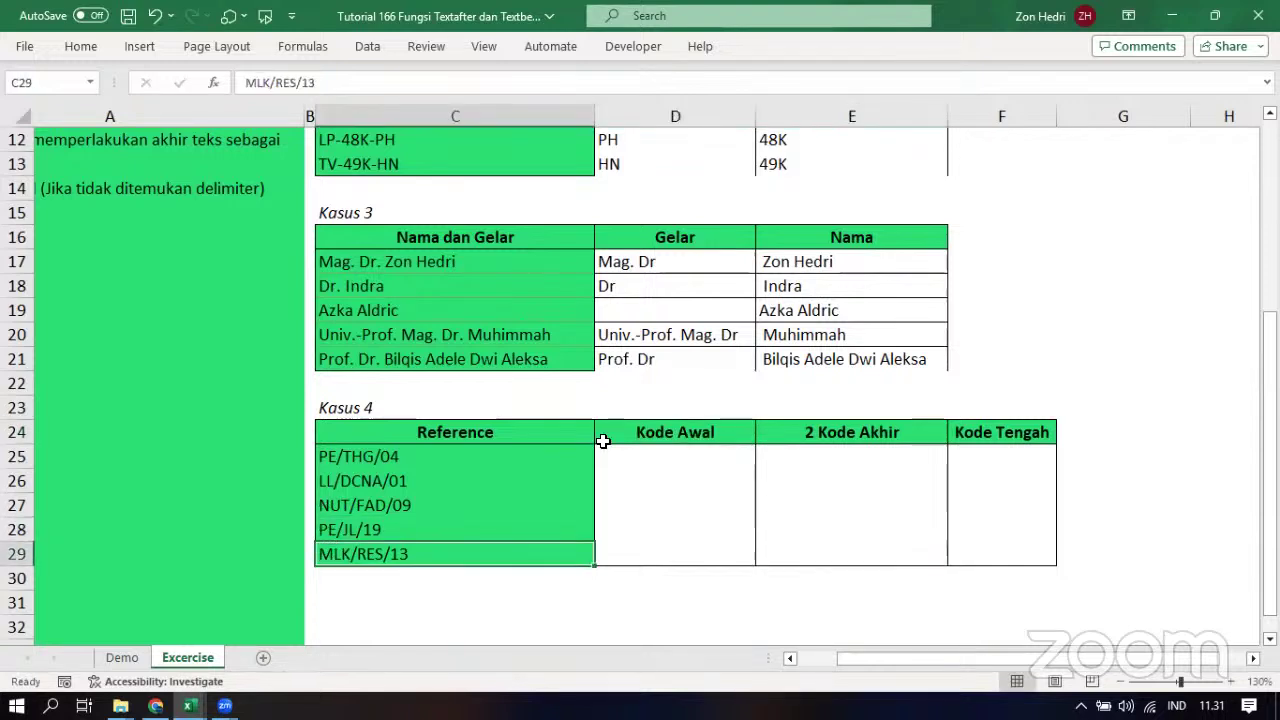
{"action": "left_click_drag", "start_coordinate": [654, 460], "coordinate": [654, 557]}
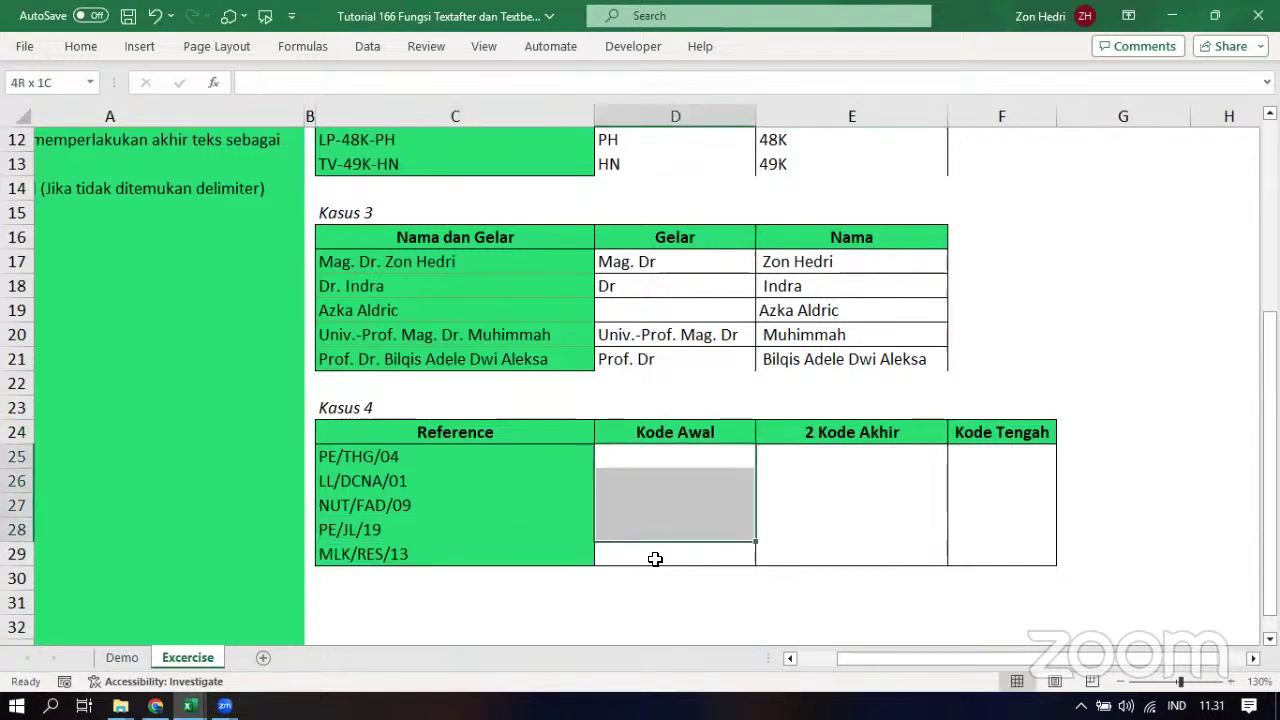
{"action": "left_click", "coordinate": [655, 558]}
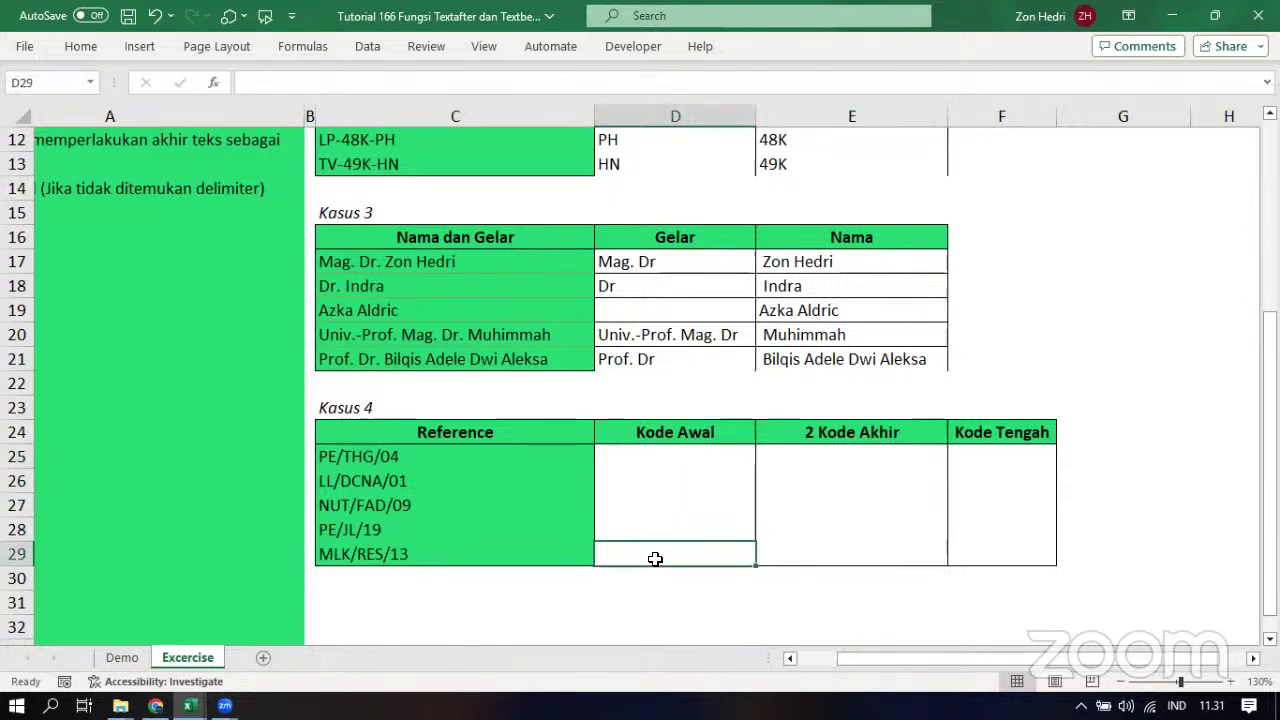
{"action": "left_click", "coordinate": [647, 455]}
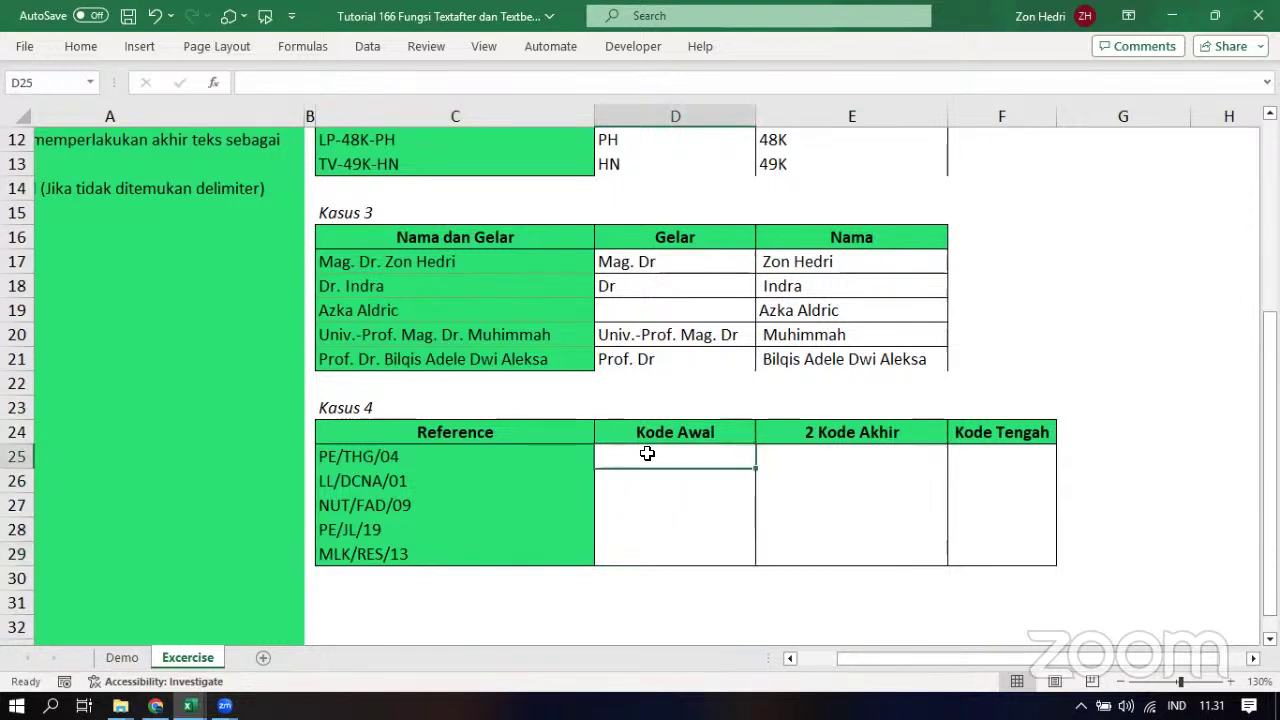
{"action": "double_click", "coordinate": [648, 454]}
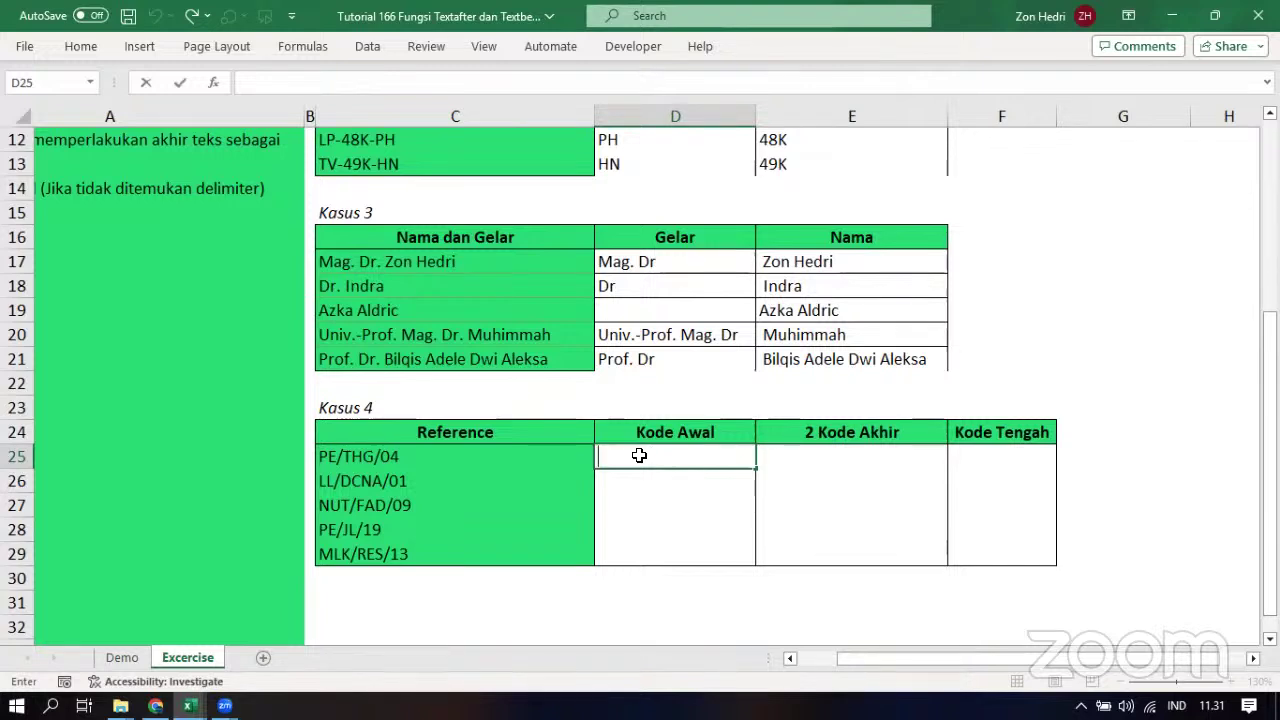
{"action": "left_click", "coordinate": [336, 458]}
{"action": "left_click", "coordinate": [333, 480]}
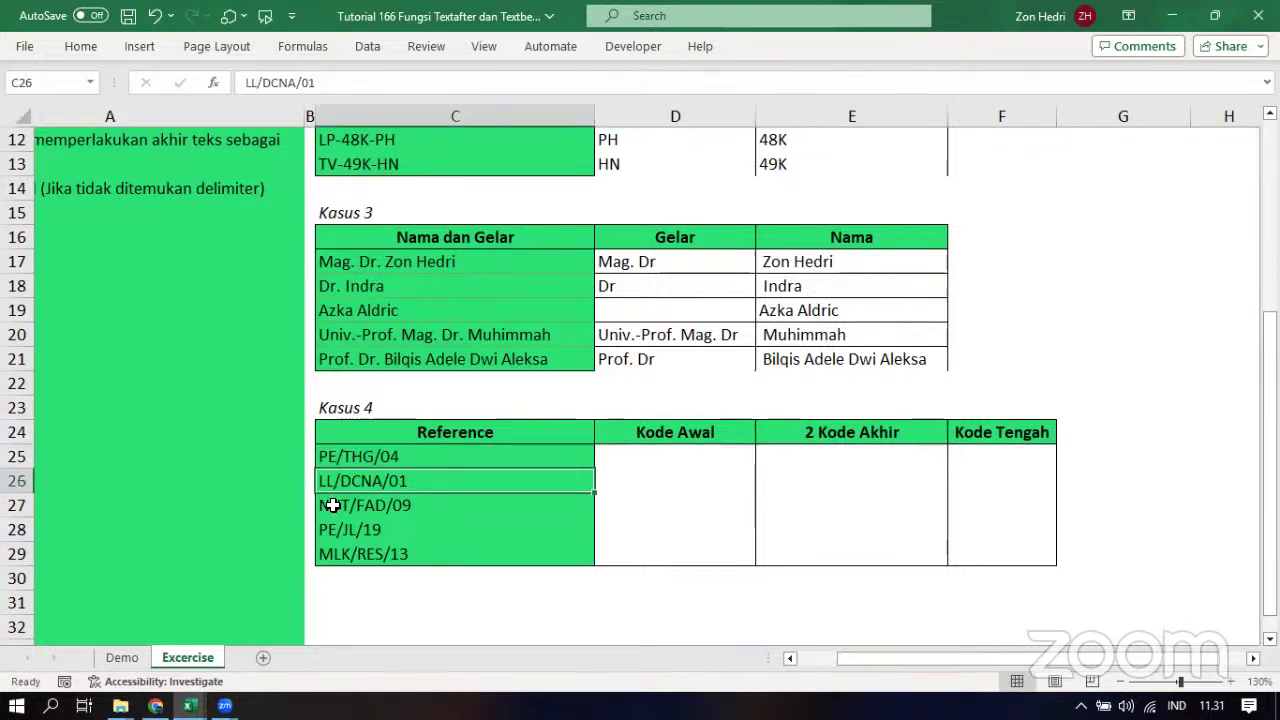
{"action": "left_click", "coordinate": [334, 505]}
{"action": "left_click", "coordinate": [334, 530]}
{"action": "left_click", "coordinate": [343, 558]}
{"action": "left_click", "coordinate": [343, 531]}
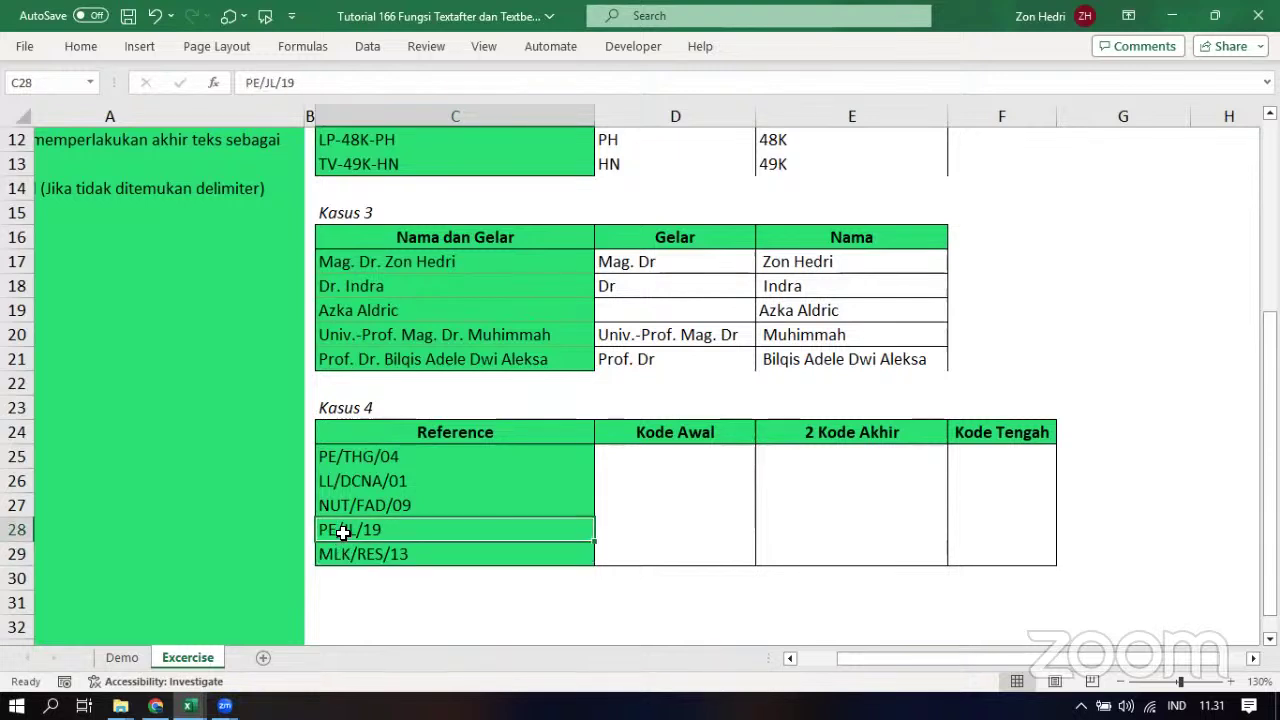
{"action": "left_click", "coordinate": [333, 455]}
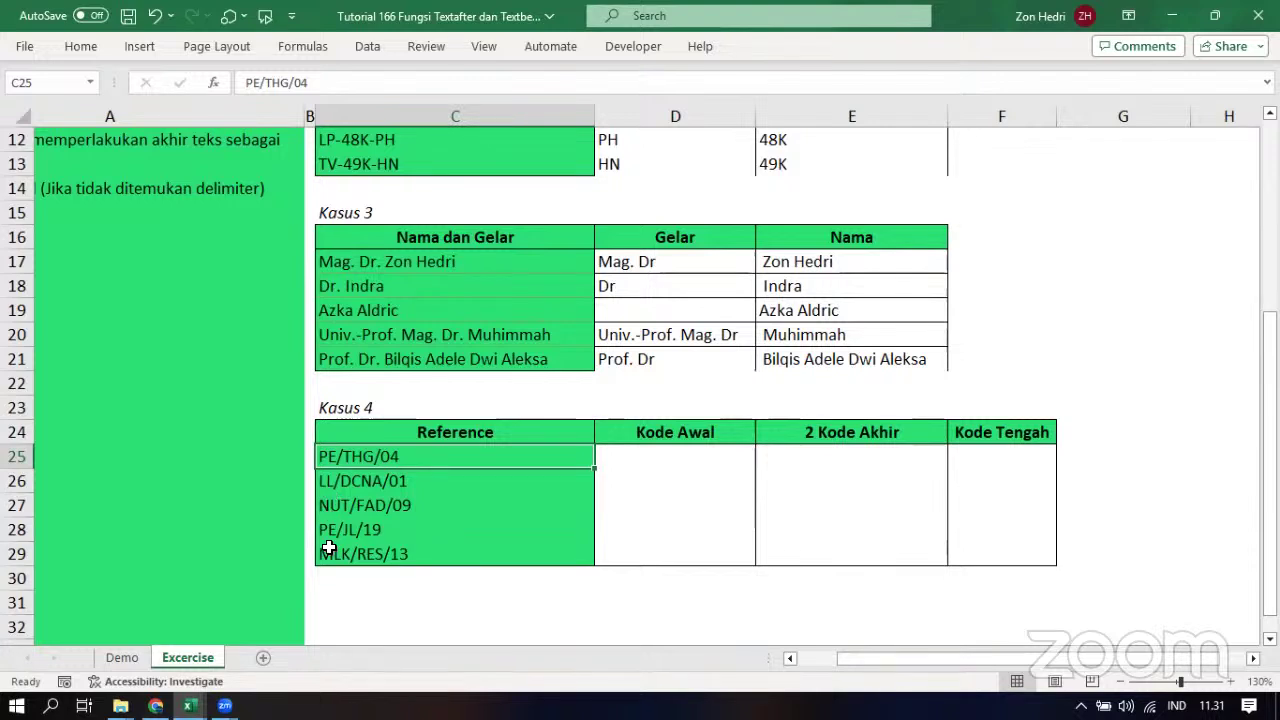
Examine the code before the first slash in each reference in C25:C28 against the Kode Awal column
{"action": "left_click", "coordinate": [671, 454]}
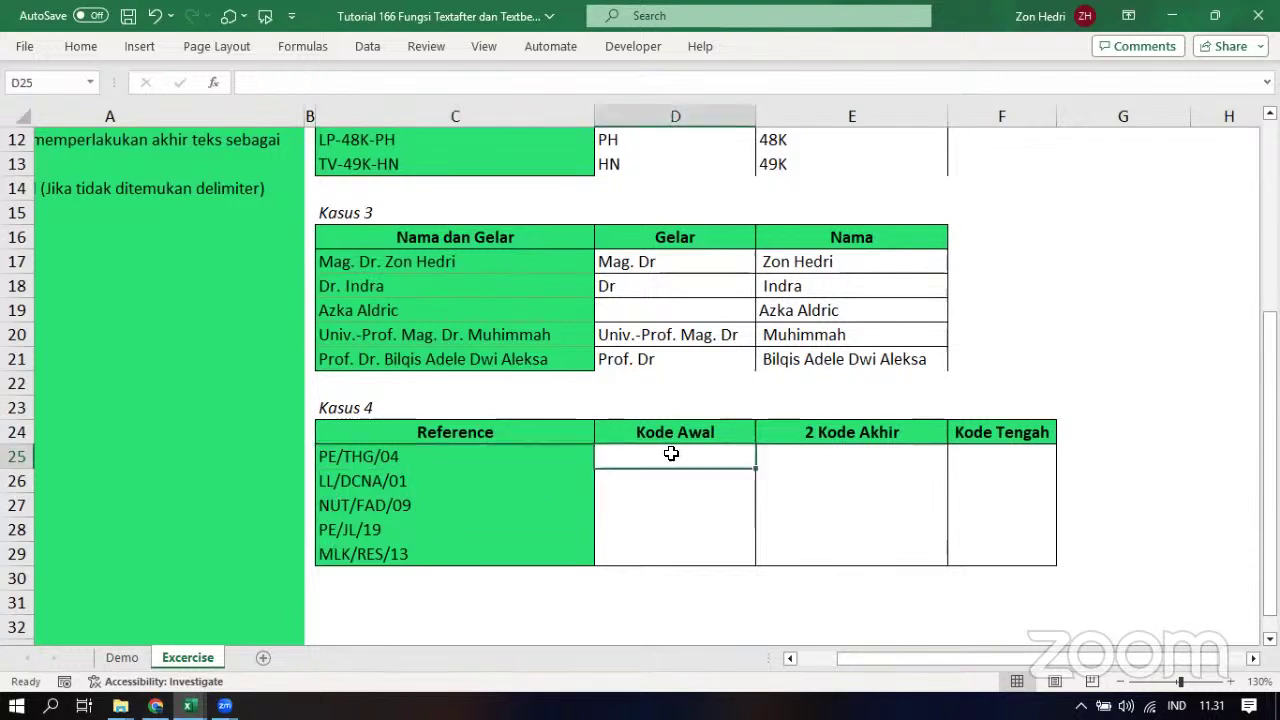
{"action": "left_click", "coordinate": [334, 457]}
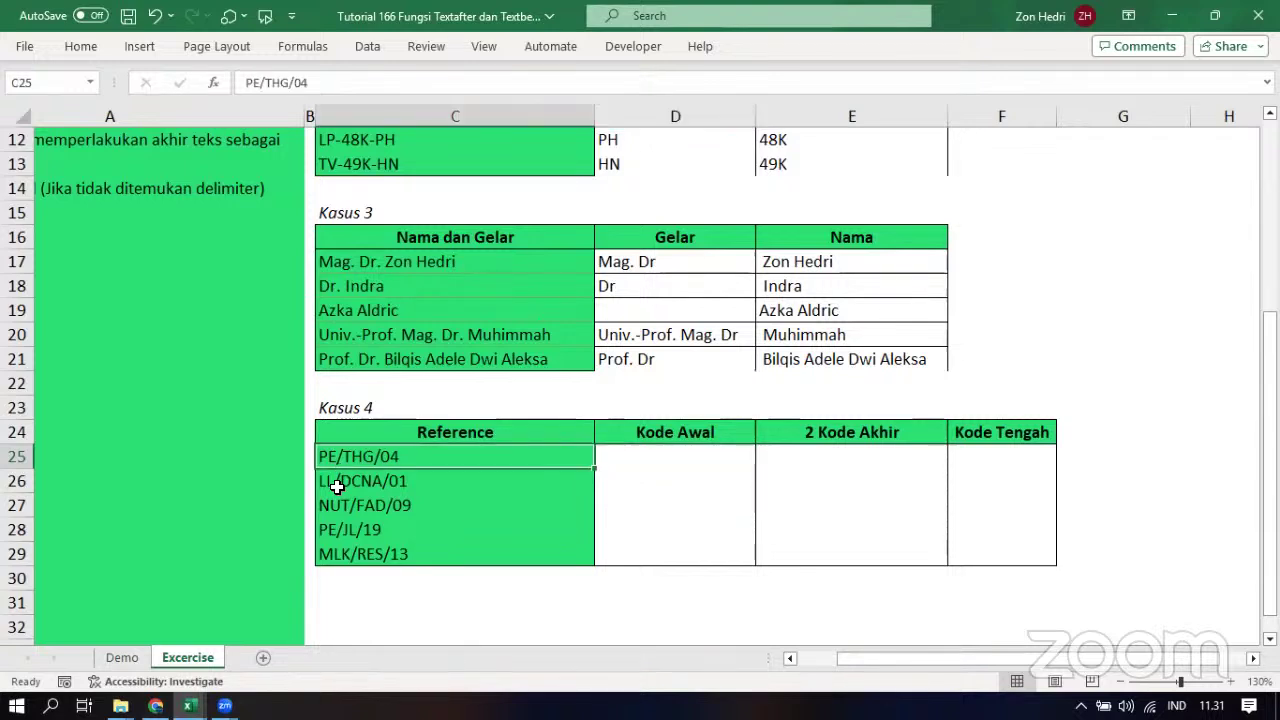
{"action": "left_click", "coordinate": [337, 486]}
{"action": "left_click", "coordinate": [334, 504]}
{"action": "left_click", "coordinate": [331, 527]}
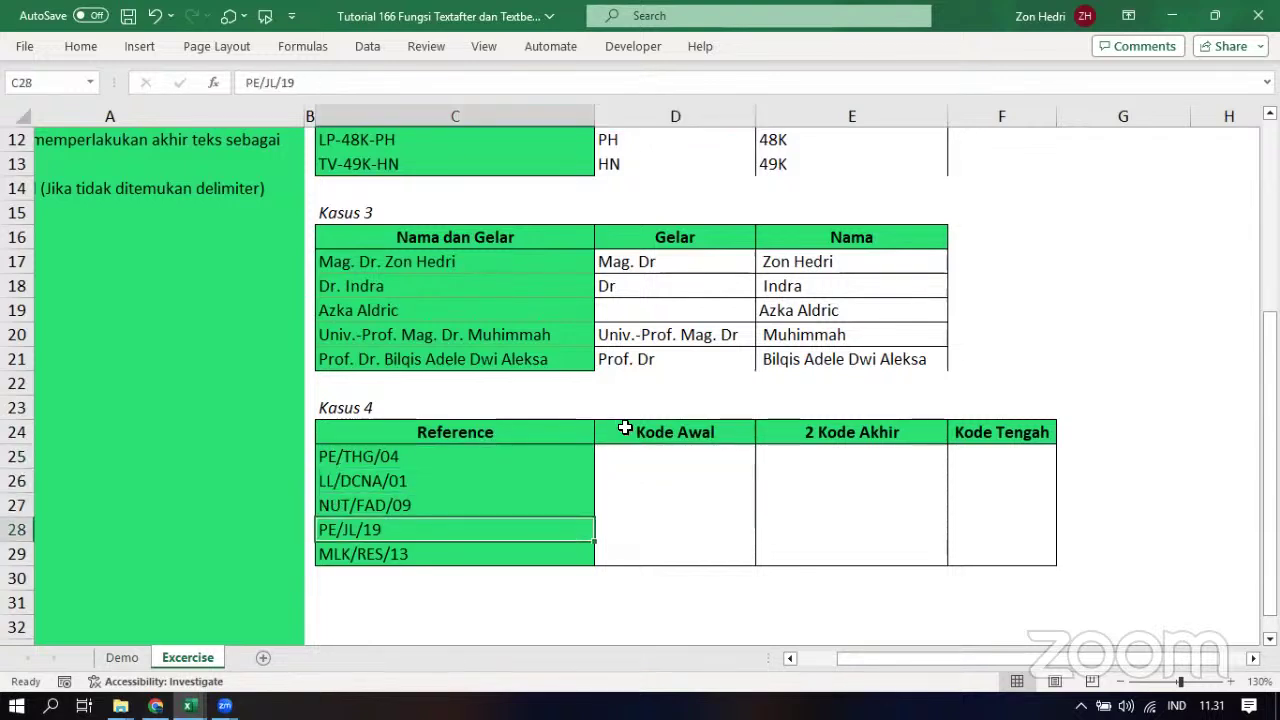
{"action": "left_click", "coordinate": [673, 452]}
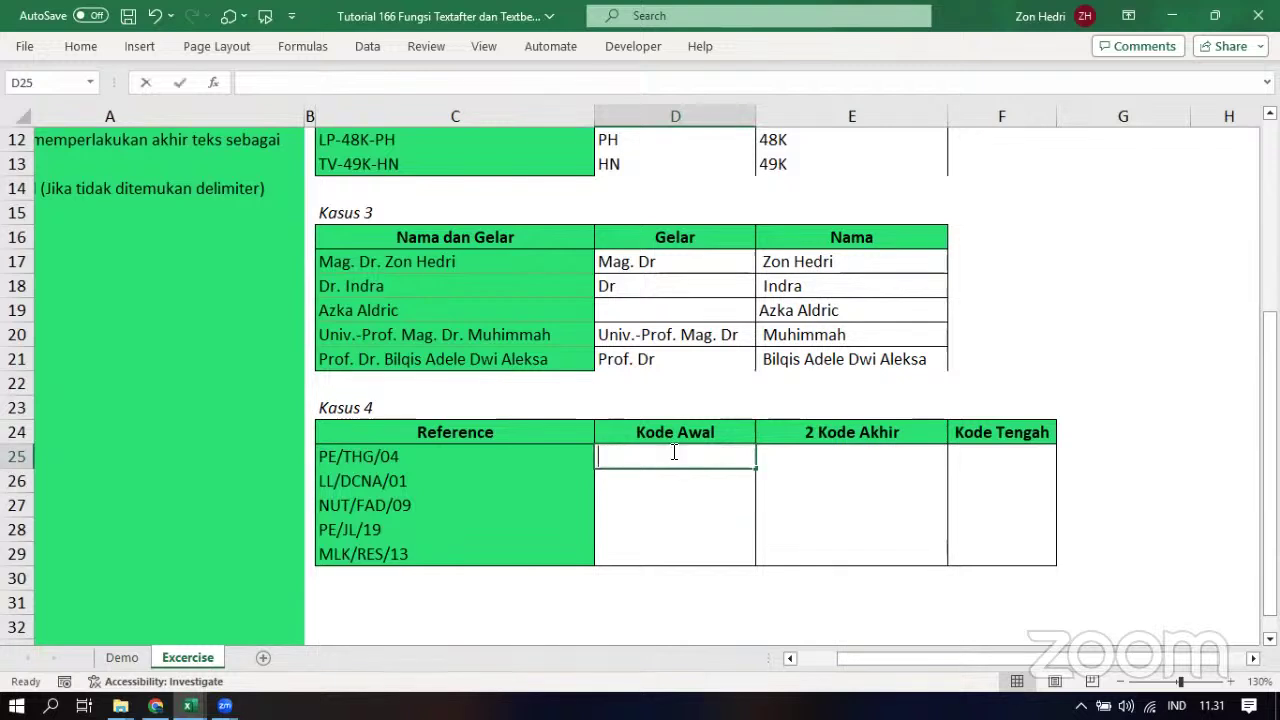
{"action": "type", "text": "=te"}
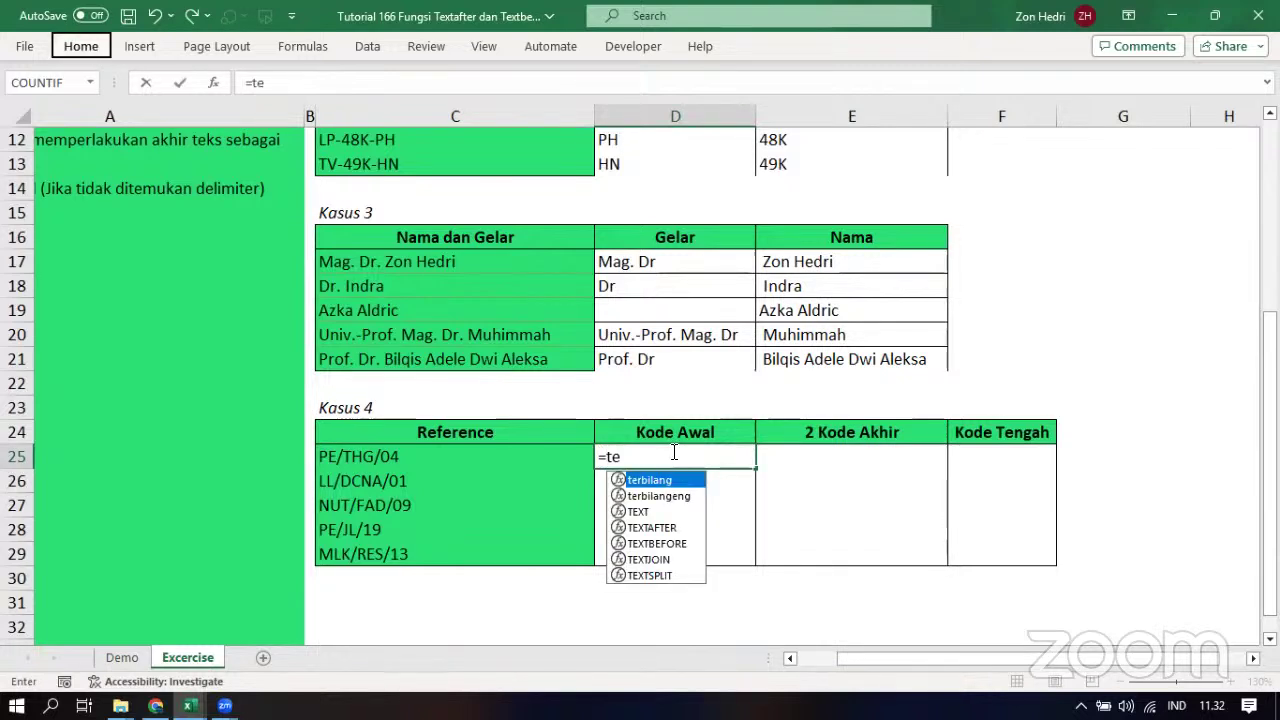
{"action": "key", "text": "alt+t"}
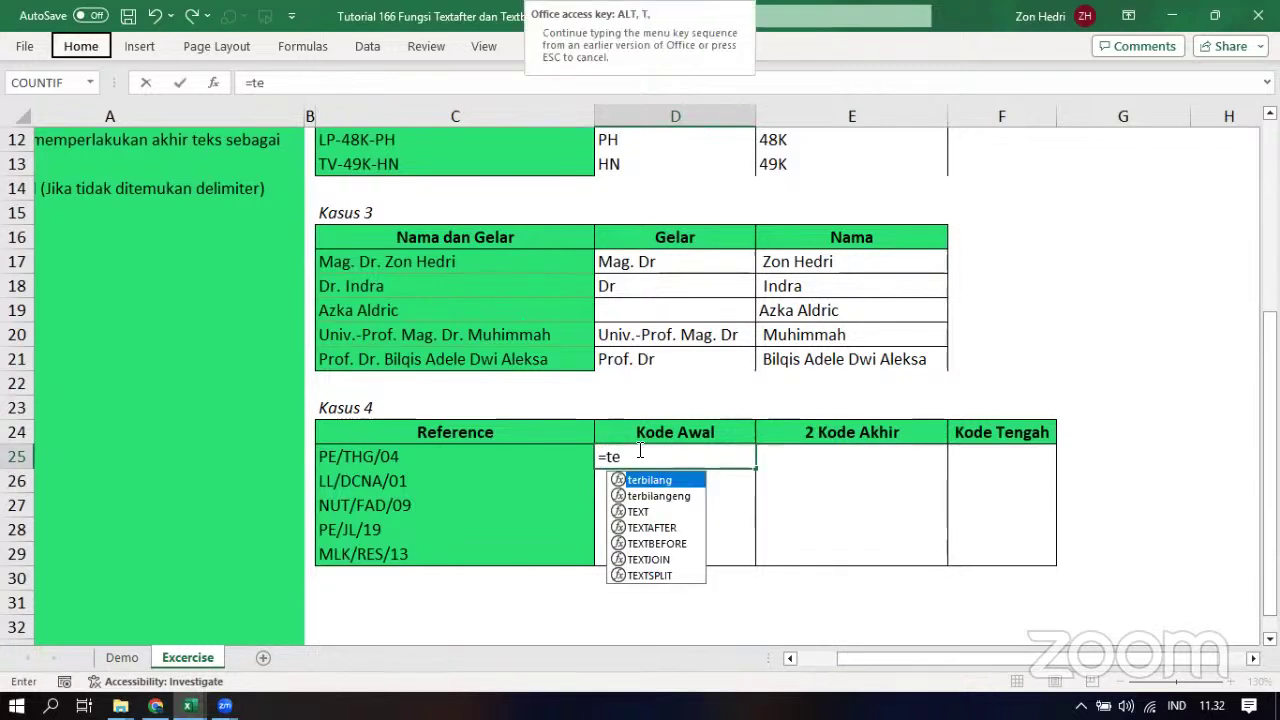
{"action": "left_click", "coordinate": [640, 452]}
{"action": "key", "text": "alt"}
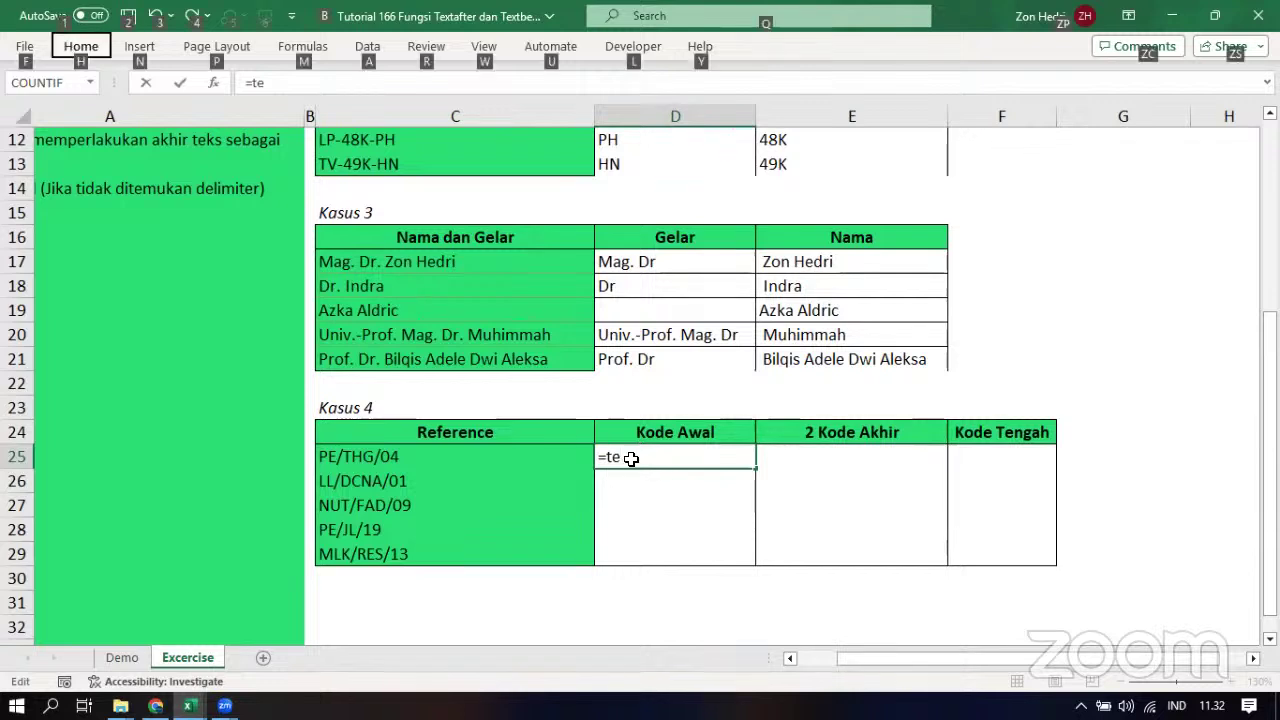
{"action": "key", "text": "ctrl+Return"}
Enter =TEXTBEFORE(C25;"/";1) in D25 to extract the Kode Awal from the first reference
{"action": "type", "text": "="}
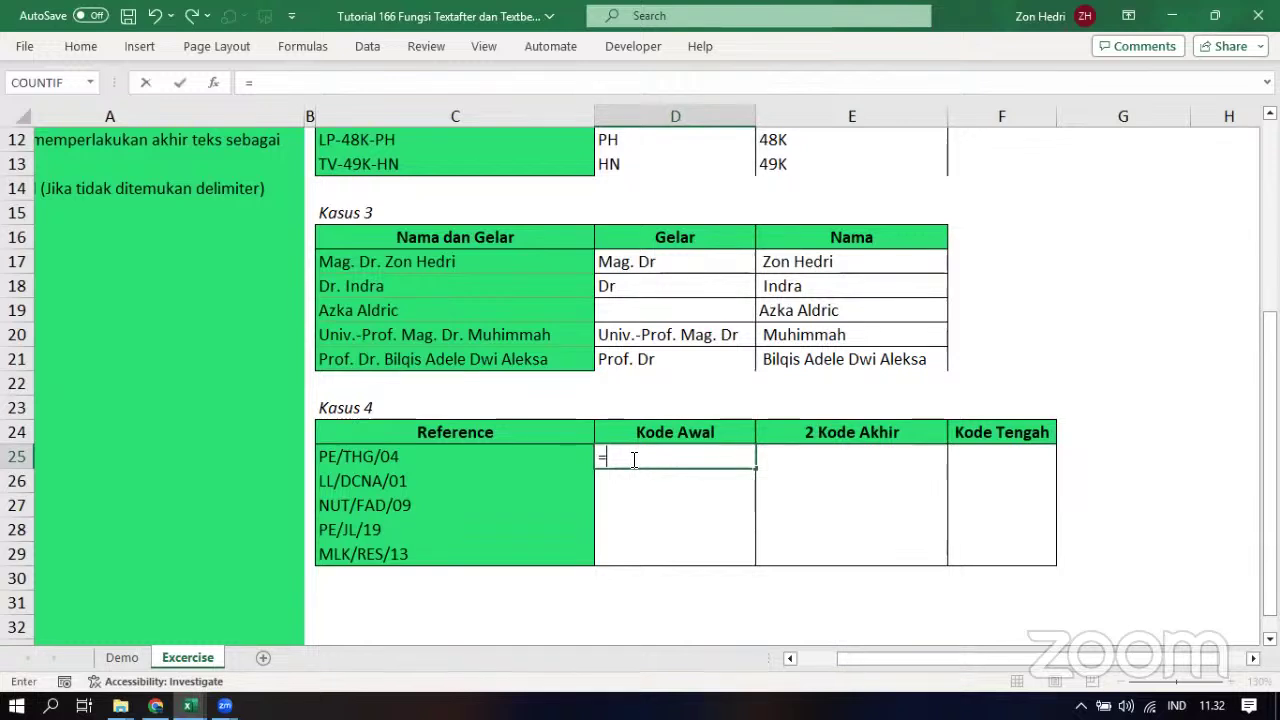
{"action": "type", "text": "text"}
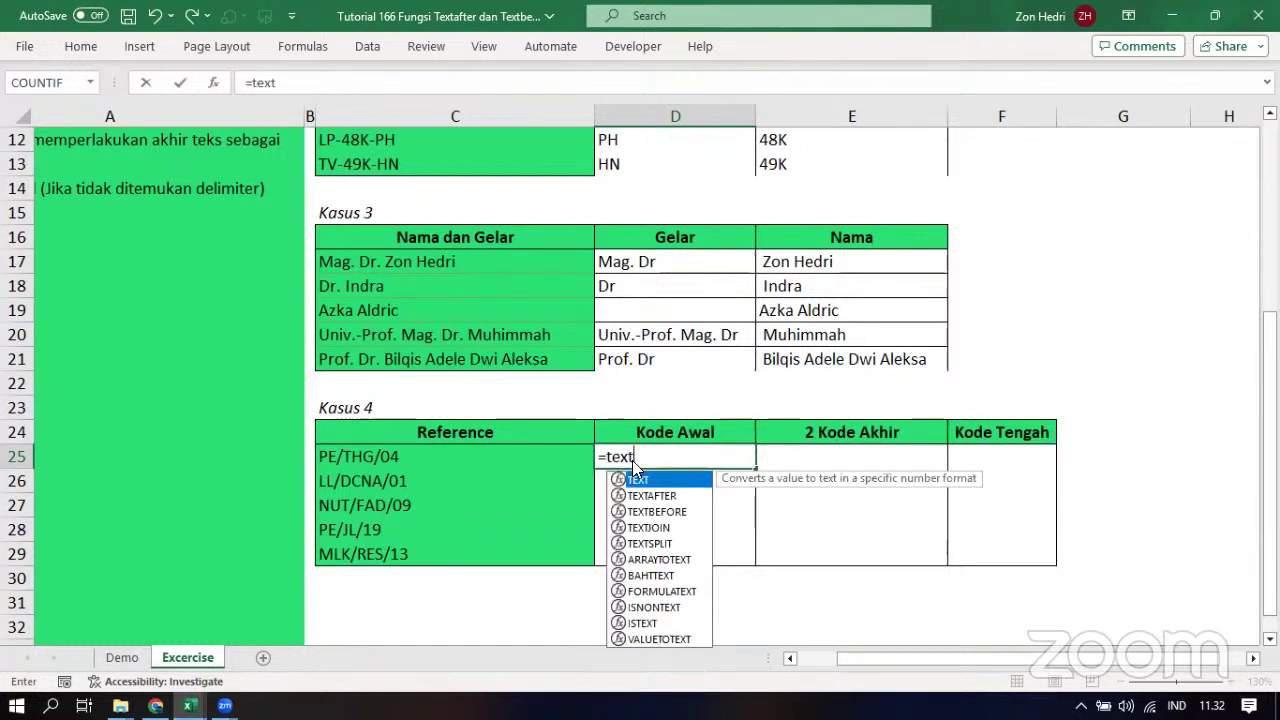
{"action": "left_click", "coordinate": [635, 510]}
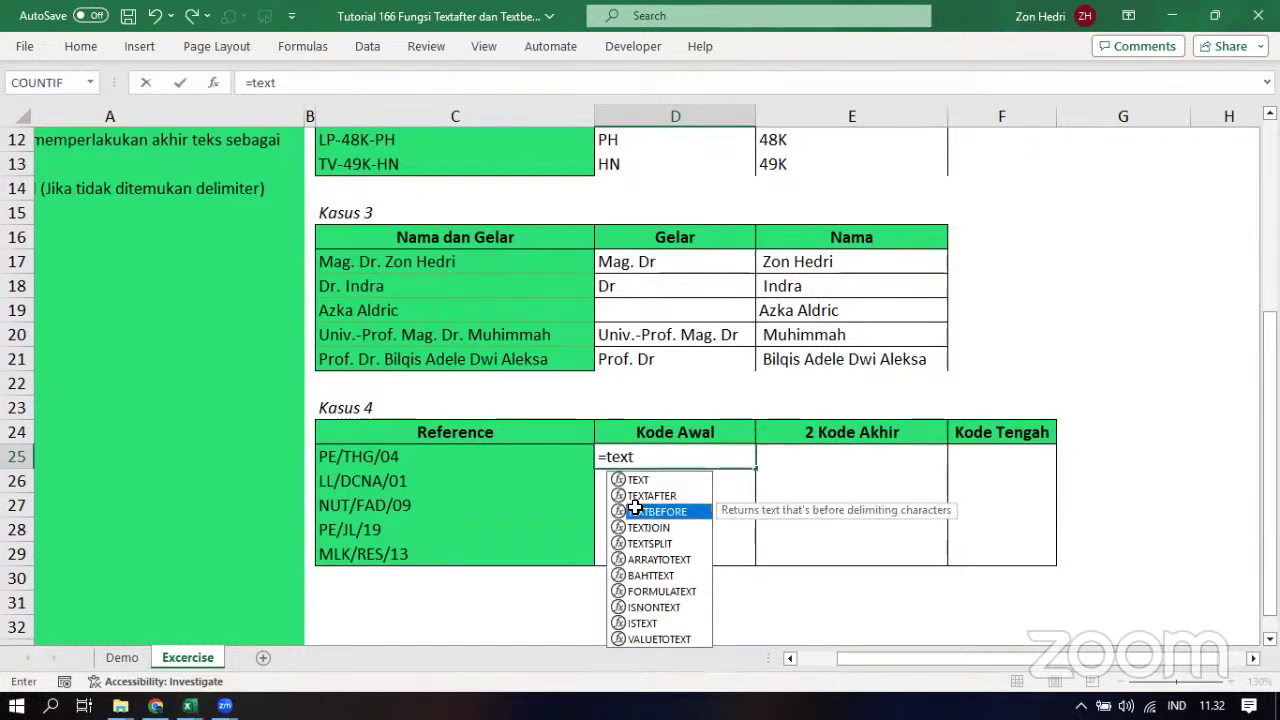
{"action": "double_click", "coordinate": [635, 510]}
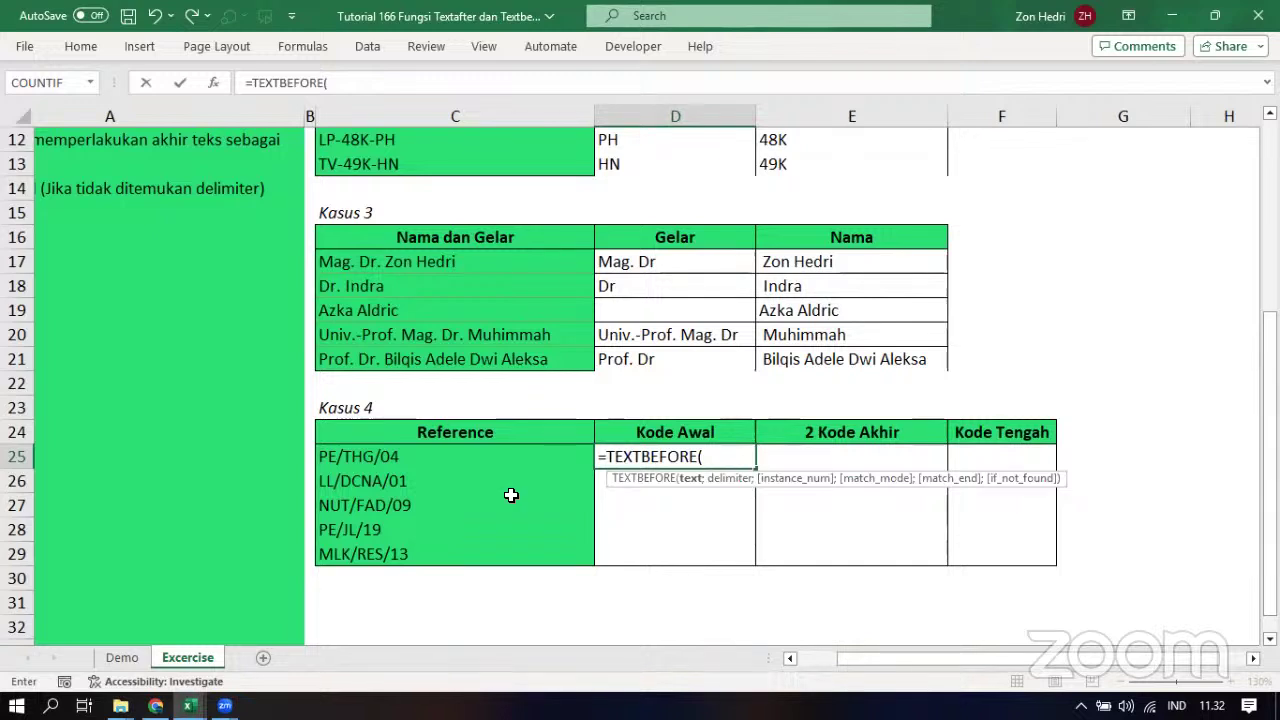
{"action": "left_click", "coordinate": [365, 457]}
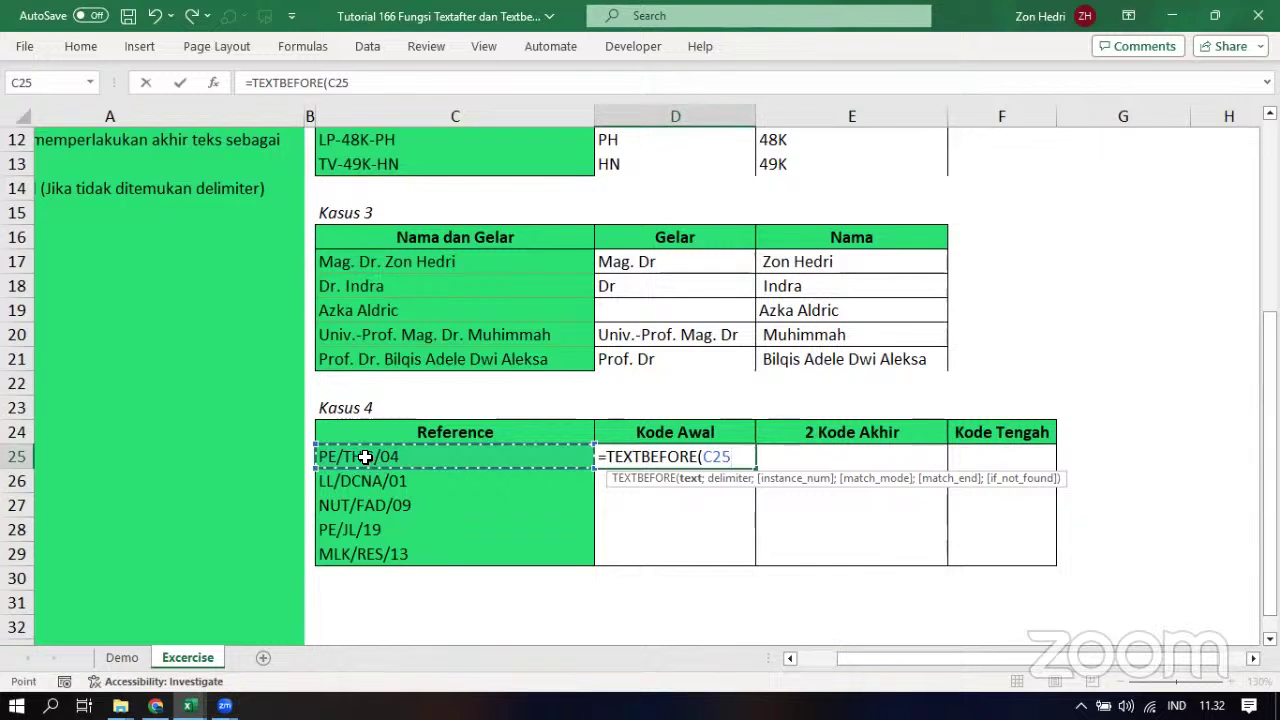
{"action": "type", "text": ";"}
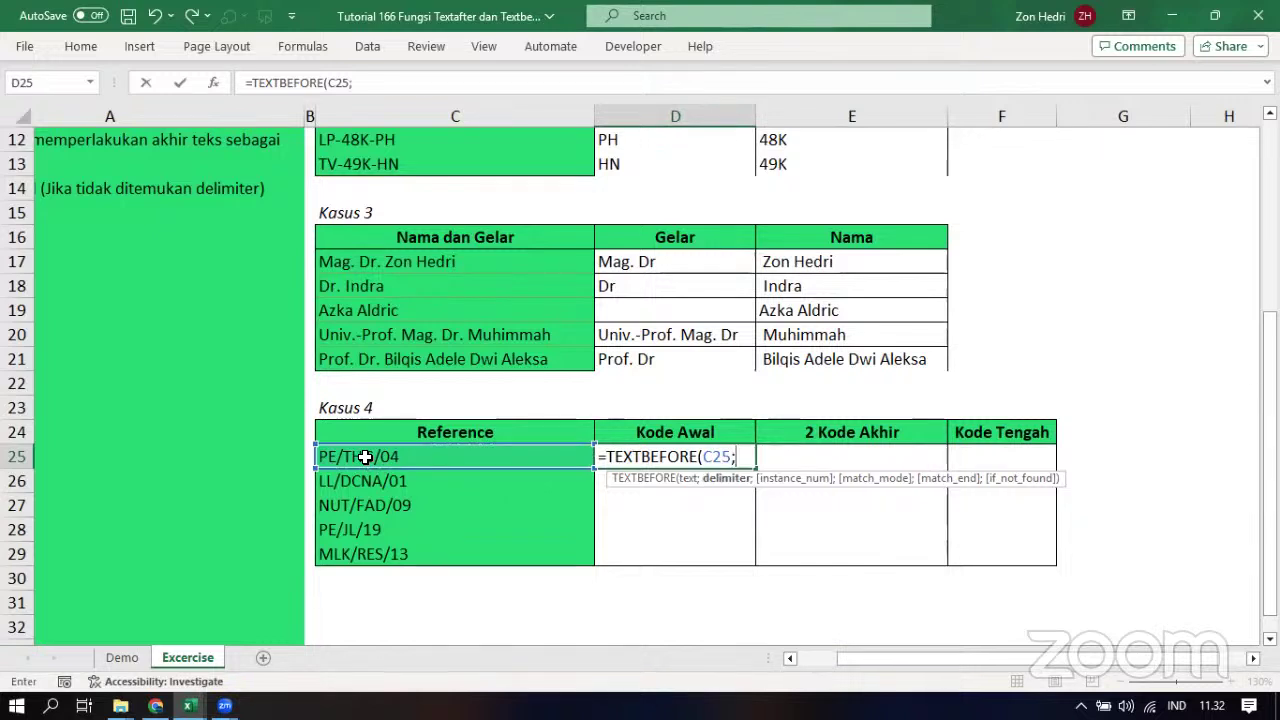
{"action": "type", "text": "\"/\";"}
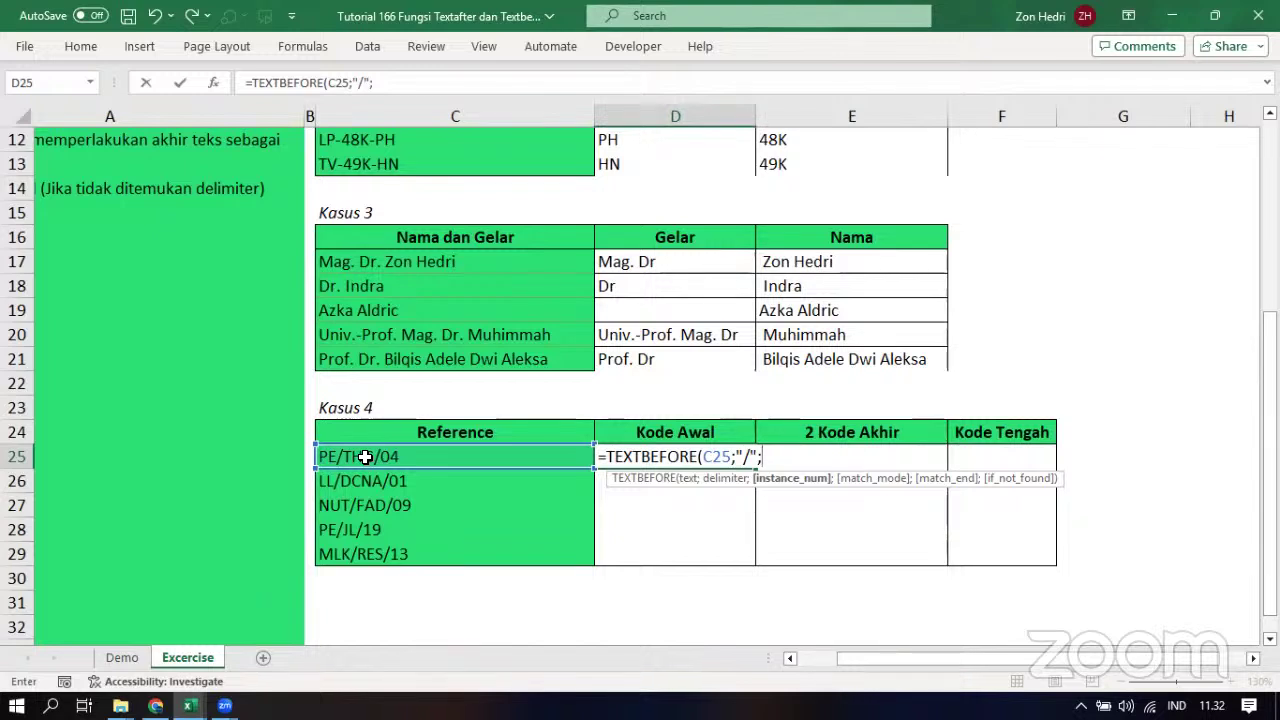
{"action": "type", "text": "1"}
{"action": "key", "text": "ctrl+Return"}
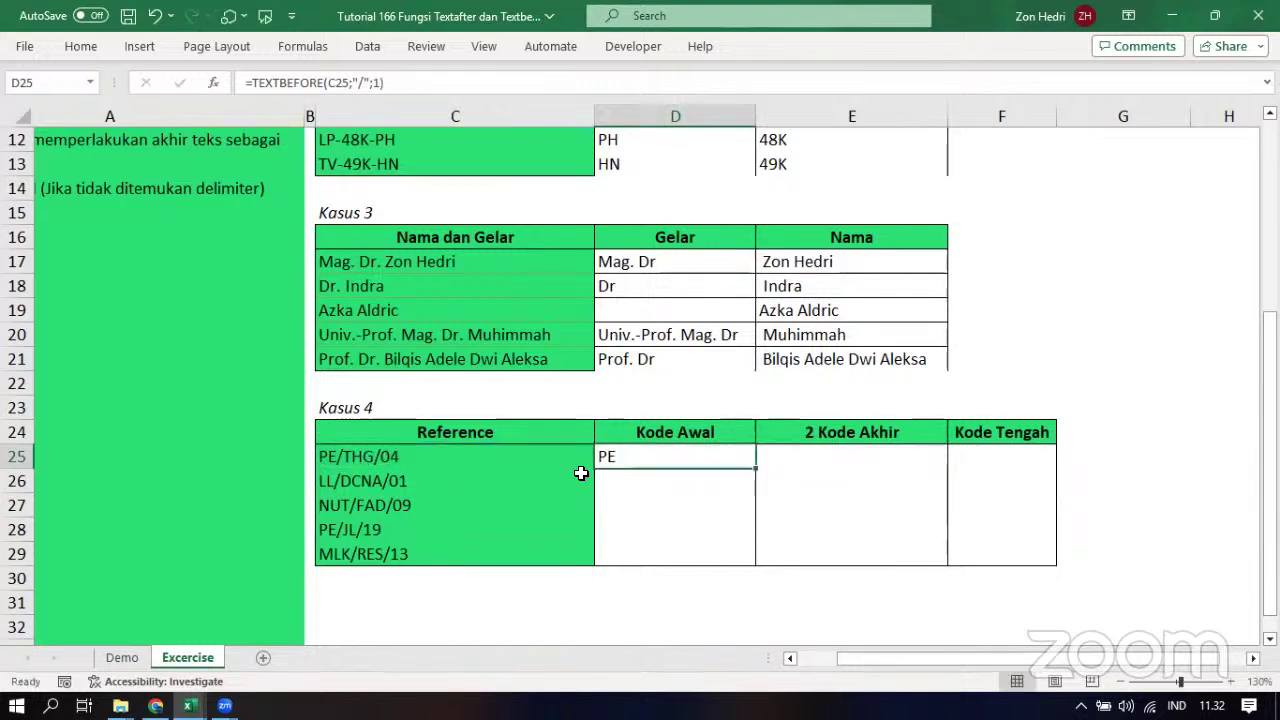
Remove the instance_num argument from D25's formula, making it =TEXTBEFORE(C25;"/")
{"action": "double_click", "coordinate": [635, 458]}
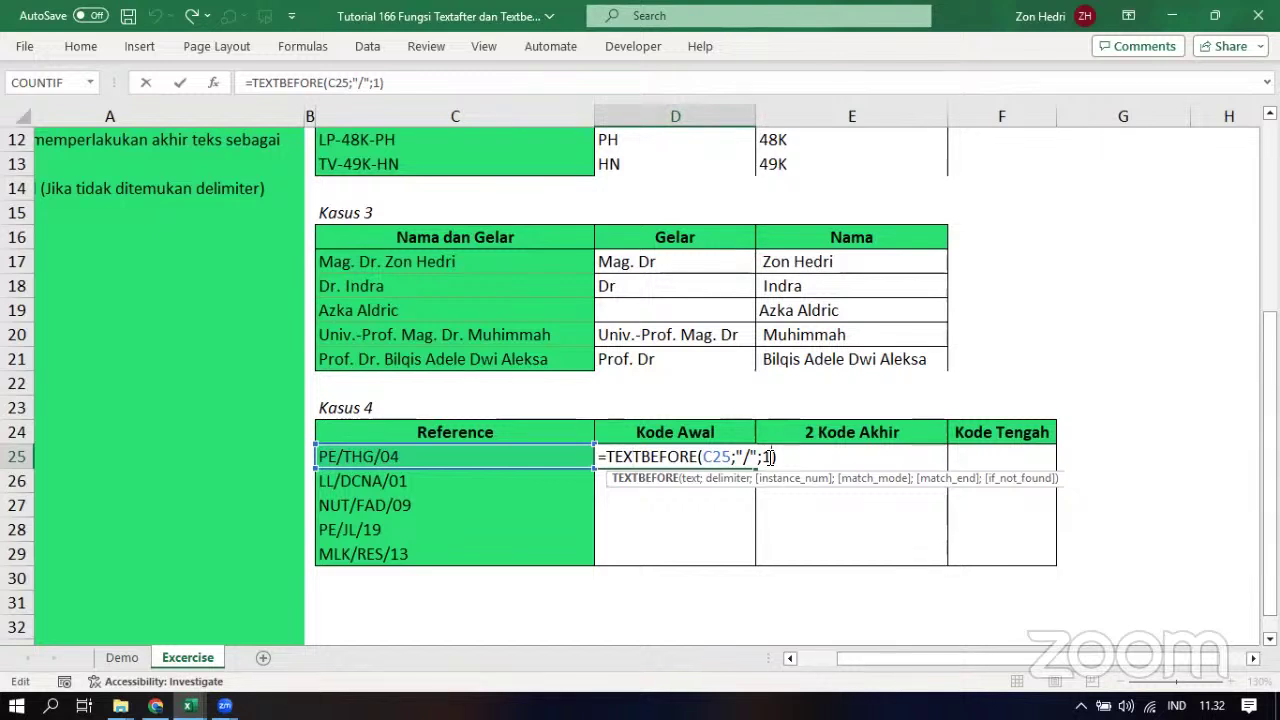
{"action": "left_click", "coordinate": [770, 457]}
{"action": "key", "text": "BackSpace"}
{"action": "key", "text": "BackSpace"}
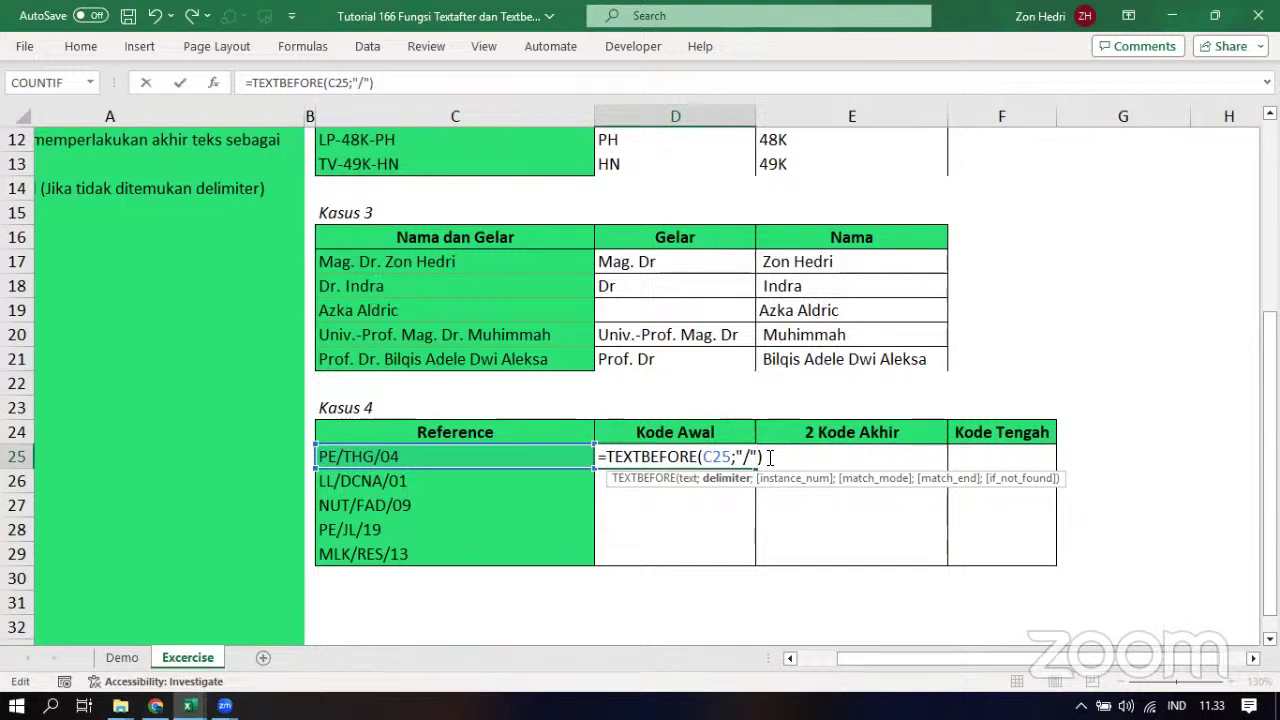
{"action": "key", "text": "ctrl+Return"}
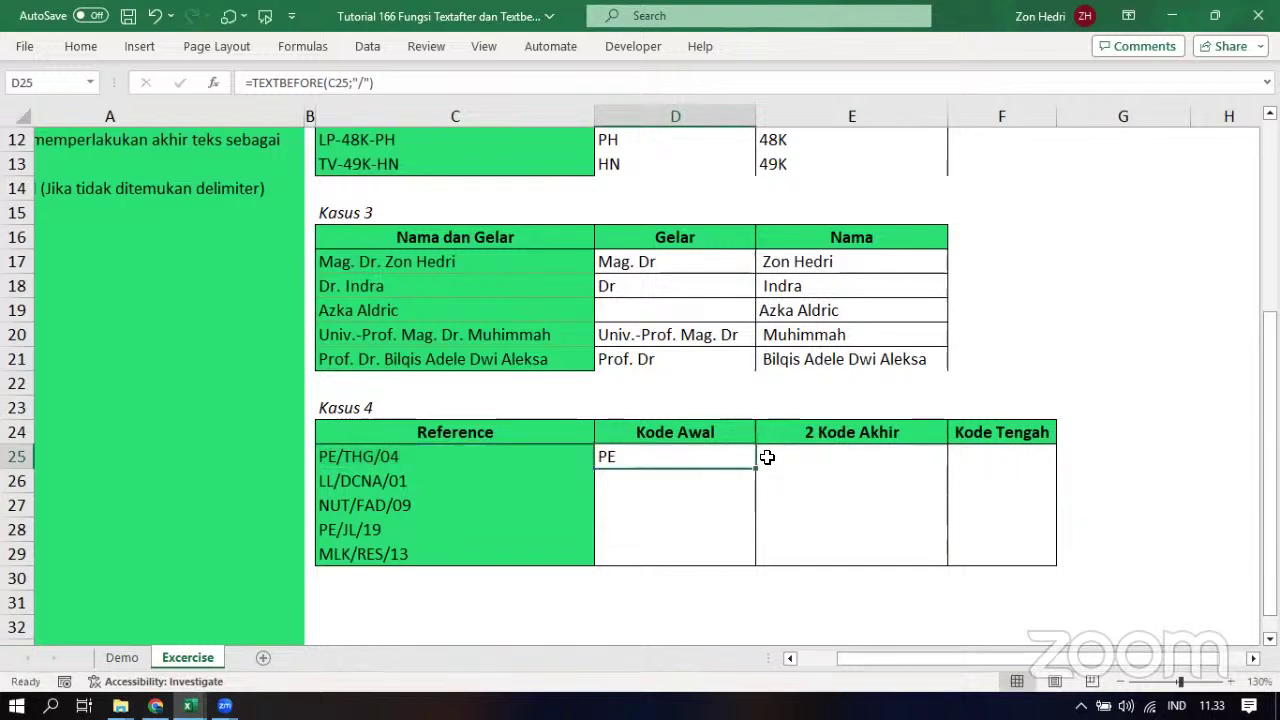
Set instance_num to 1 in D25's formula, making it =TEXTBEFORE(C25;"/";1), and fill it down through D29
{"action": "double_click", "coordinate": [715, 457]}
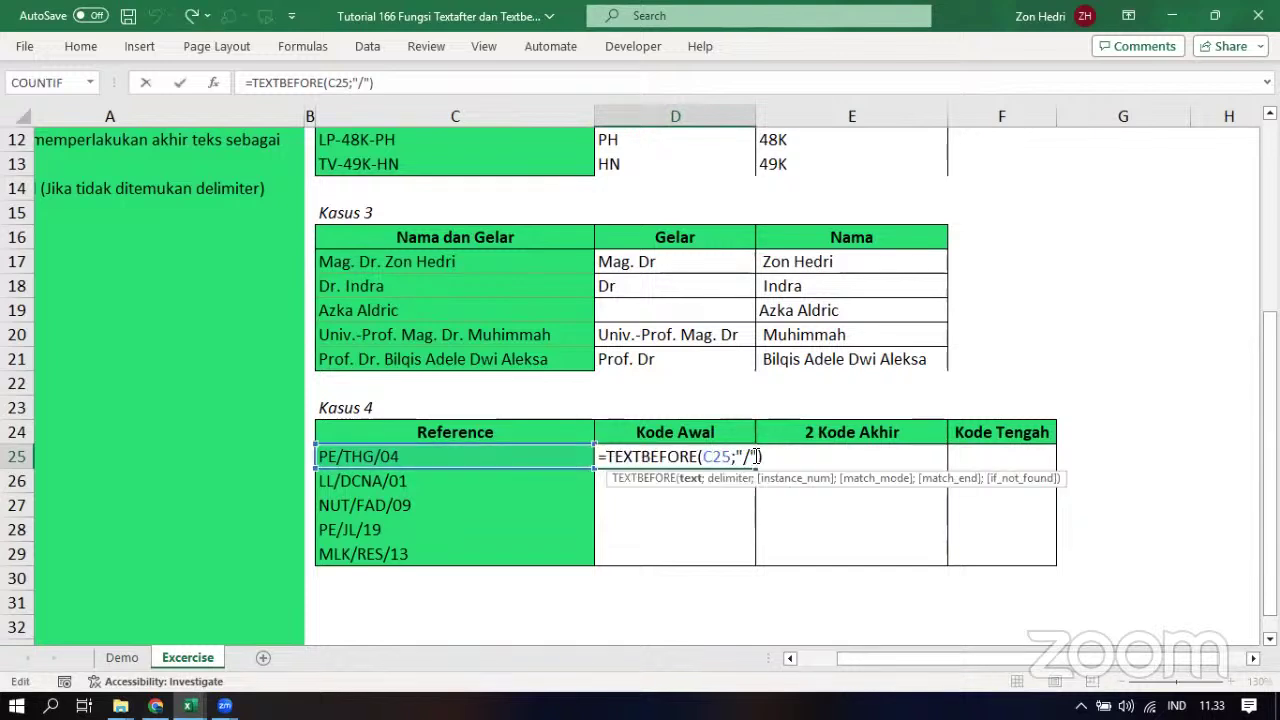
{"action": "type", "text": ";"}
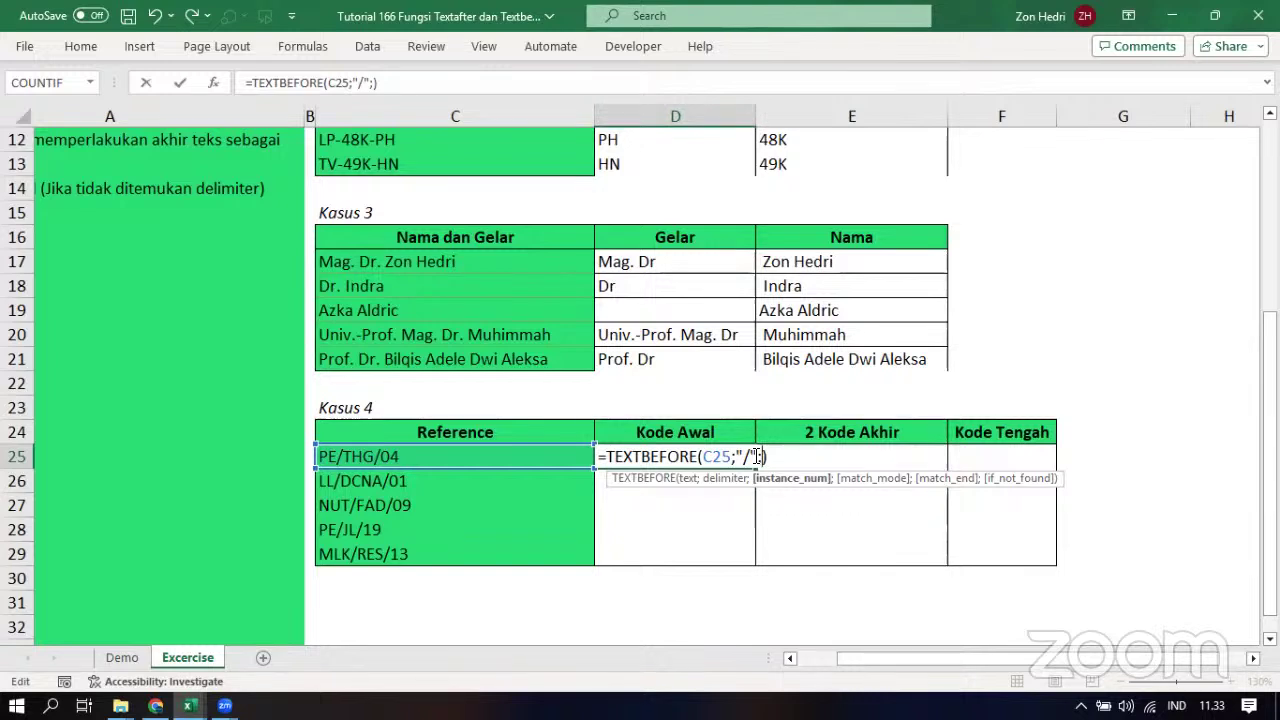
{"action": "type", "text": "1"}
{"action": "key", "text": "ctrl+Return"}
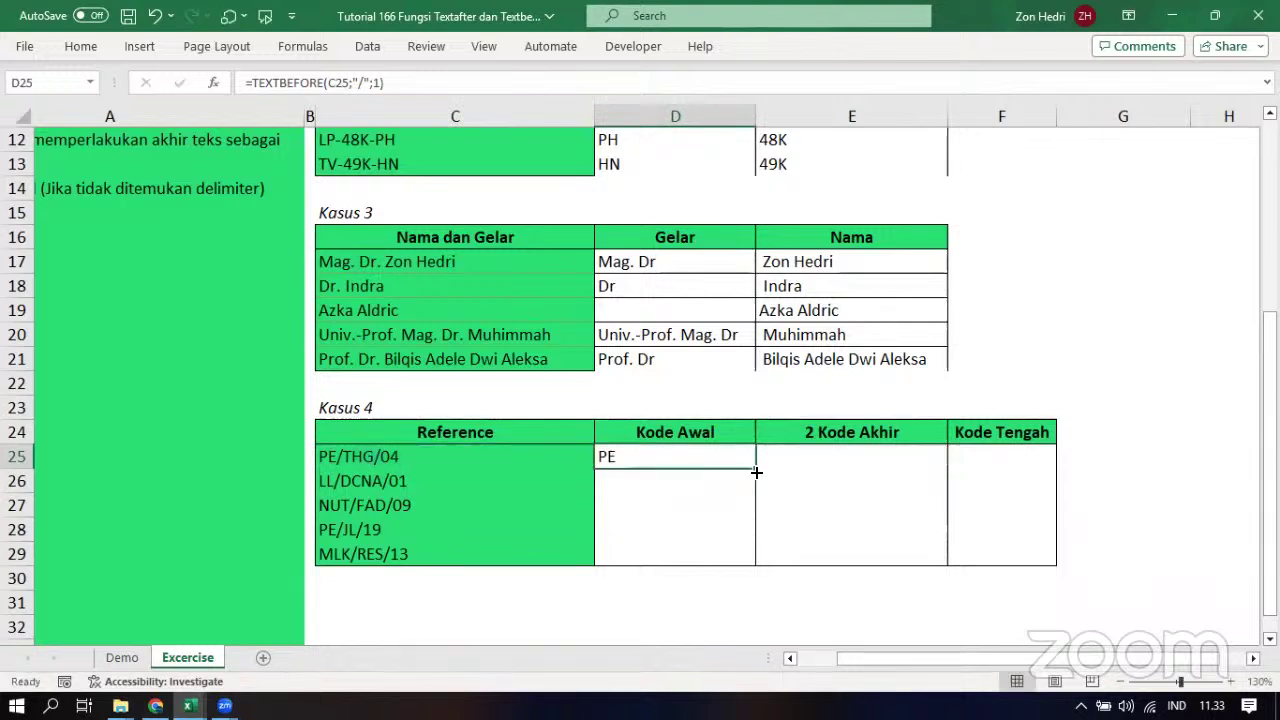
{"action": "double_click", "coordinate": [757, 472]}
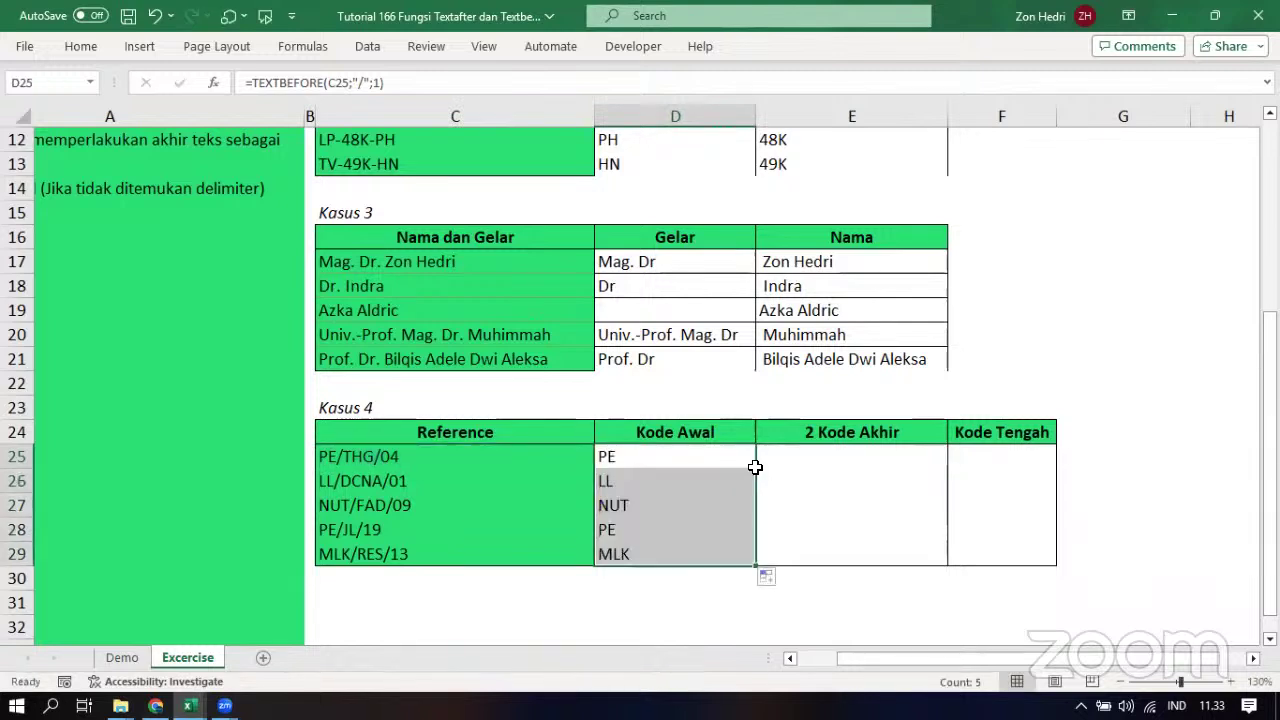
Enter =TEXTAFTER(C25;"/") in E25 to extract the 2 Kode Akhir from the first reference
{"action": "left_click", "coordinate": [758, 464]}
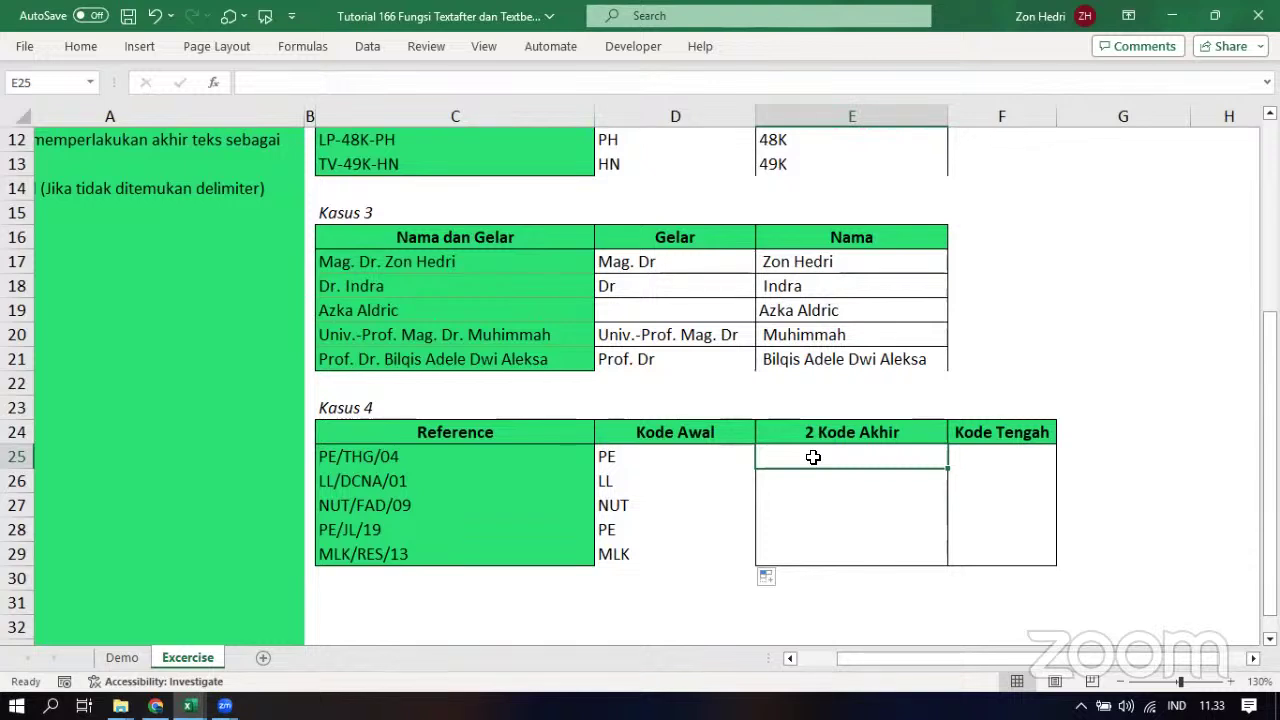
{"action": "type", "text": "="}
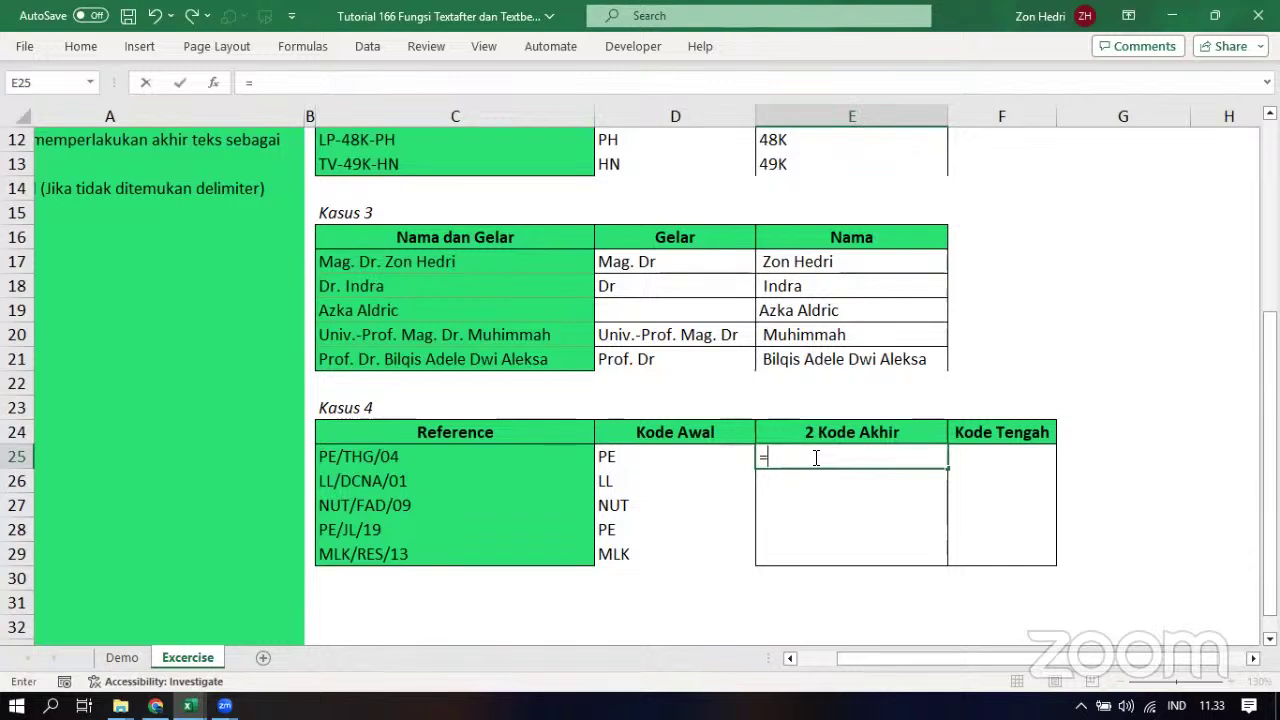
{"action": "type", "text": "textafter"}
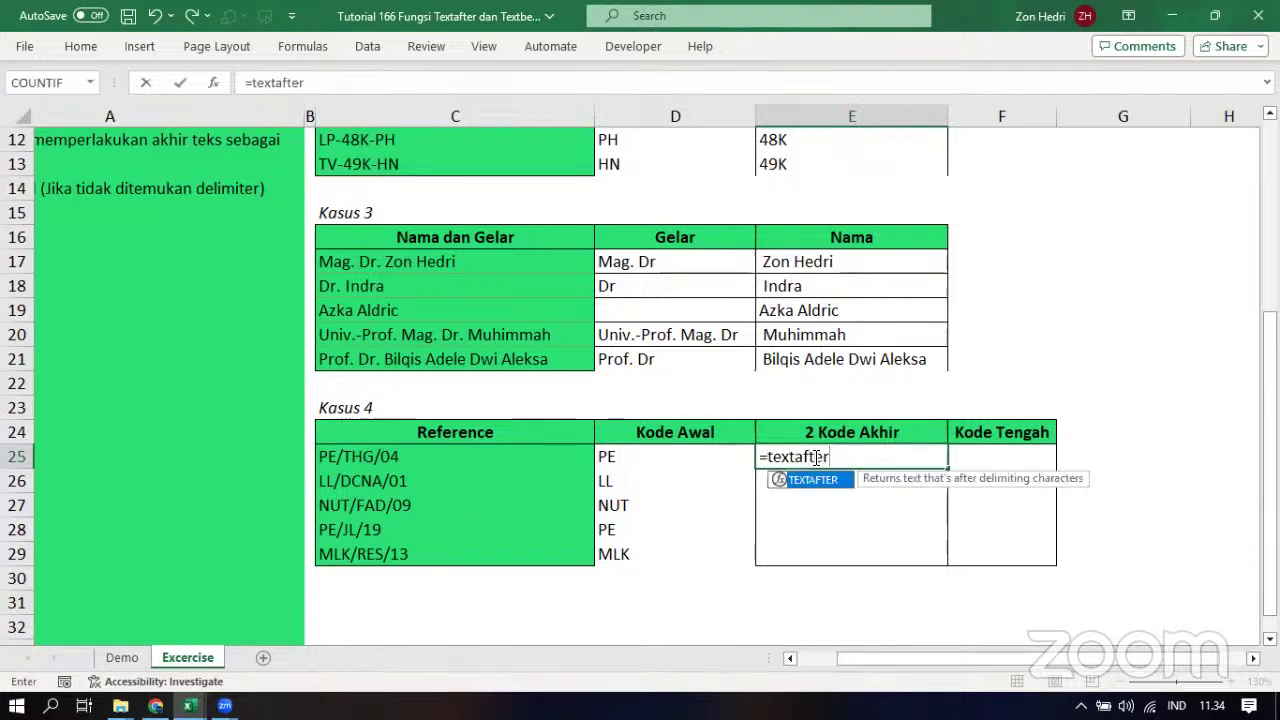
{"action": "type", "text": "("}
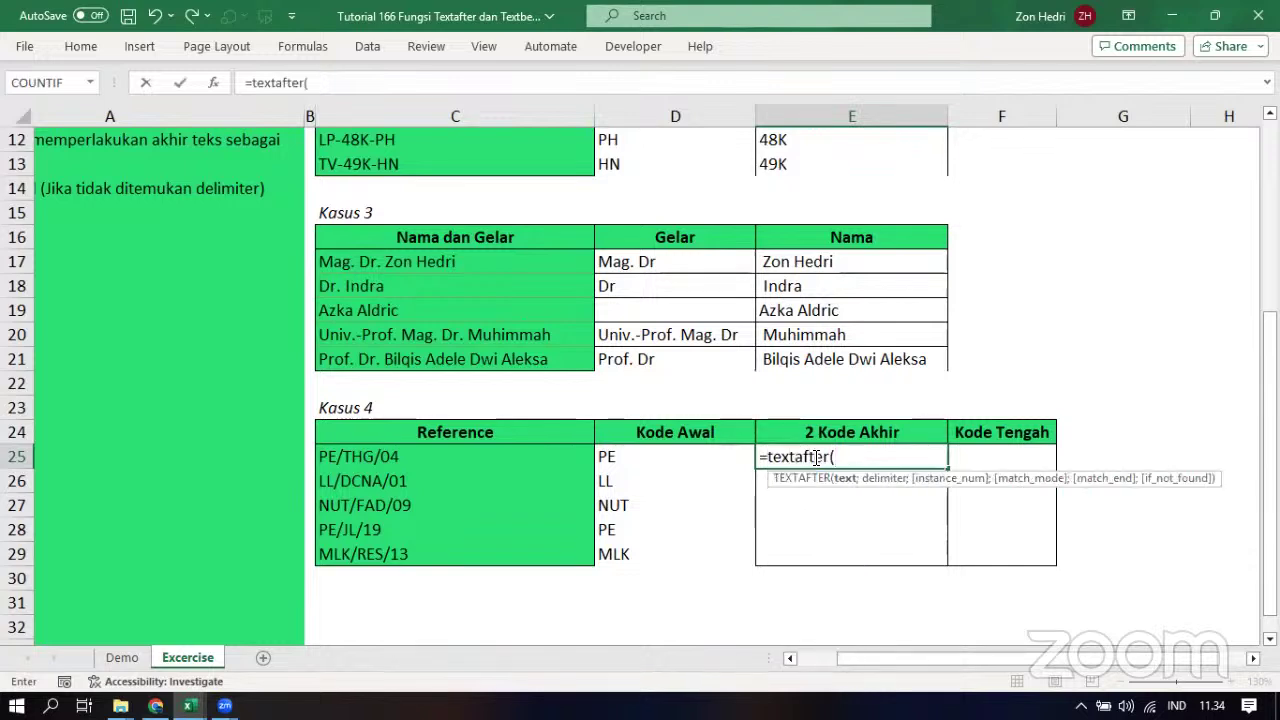
{"action": "left_click", "coordinate": [374, 457]}
{"action": "type", "text": ";"}
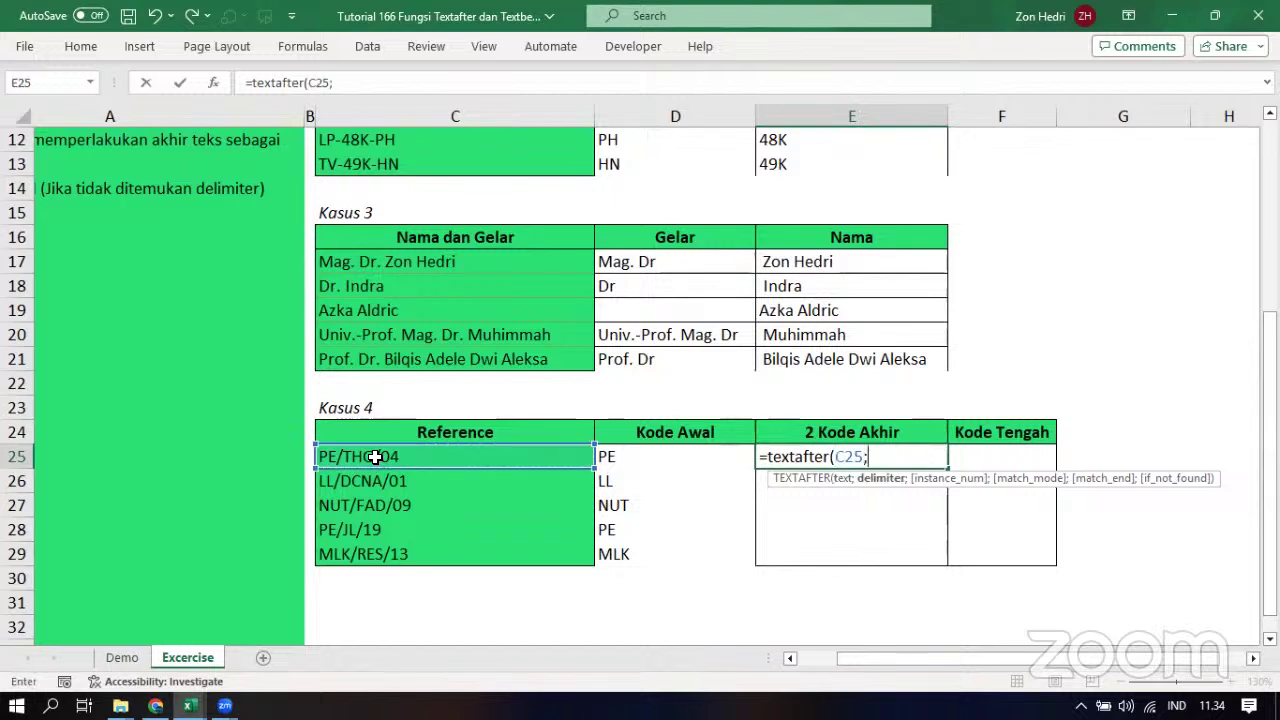
{"action": "type", "text": "\"/\";"}
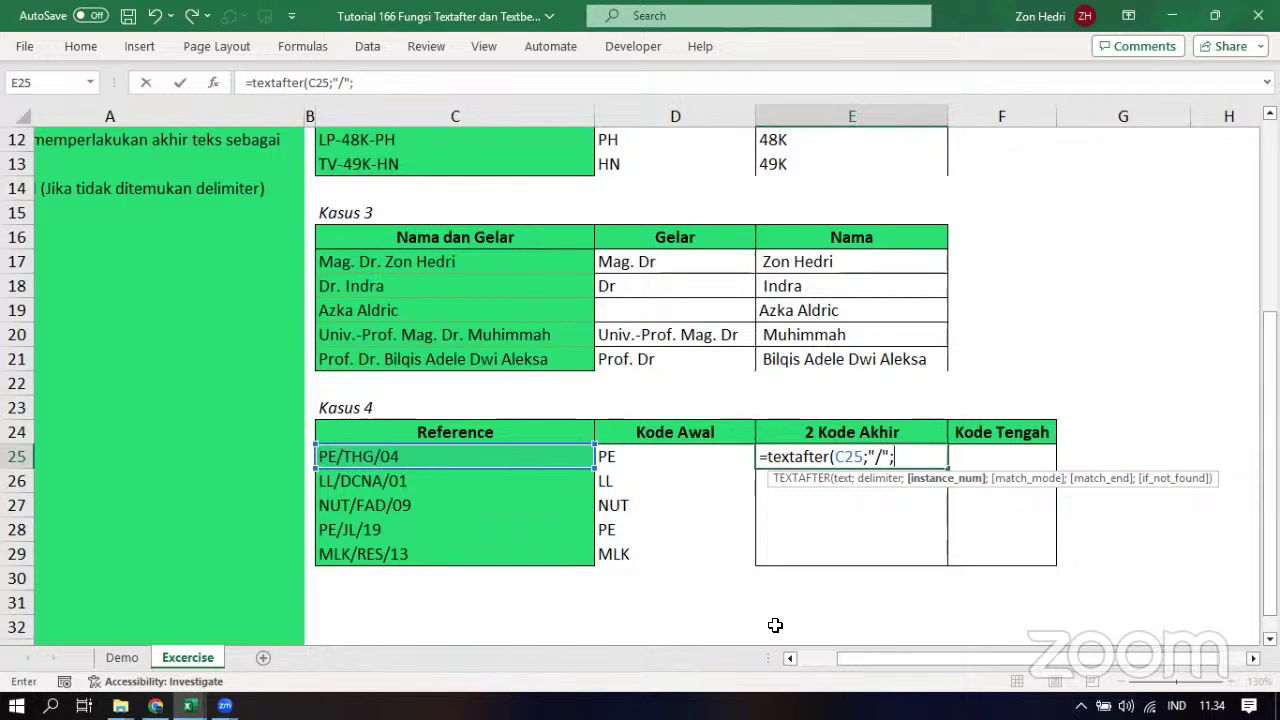
{"action": "key", "text": "BackSpace"}
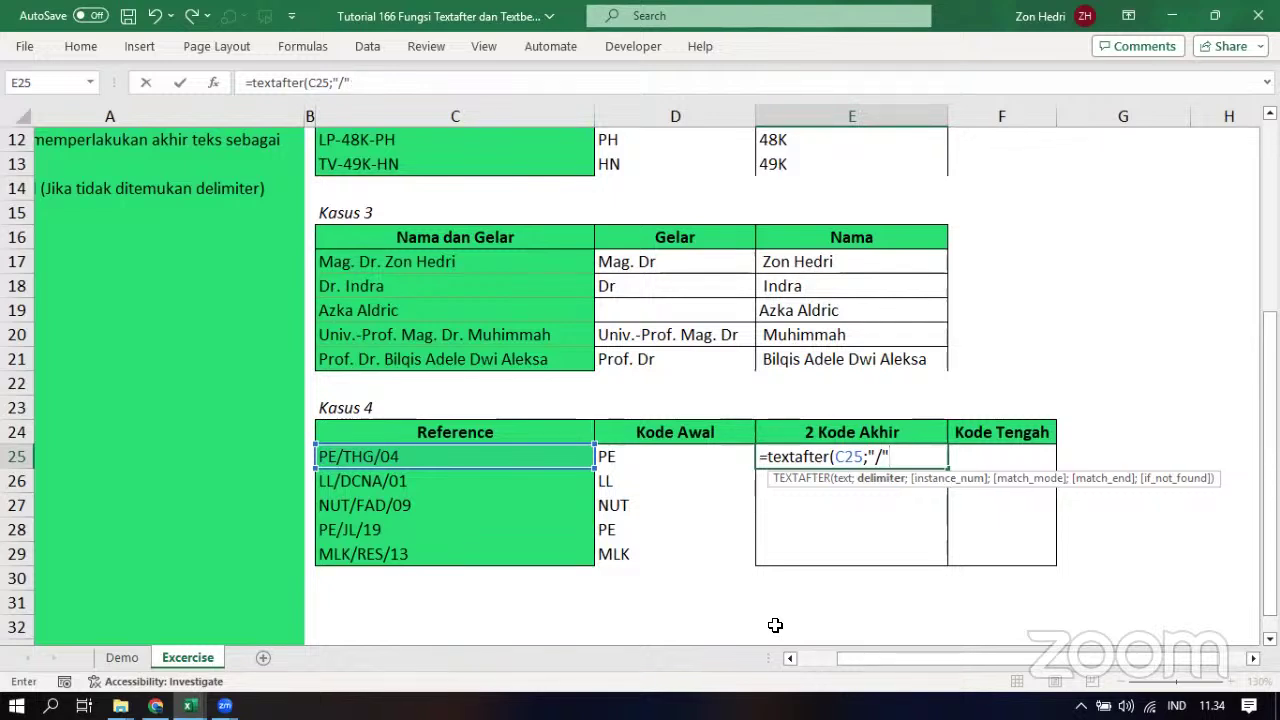
{"action": "type", "text": ")"}
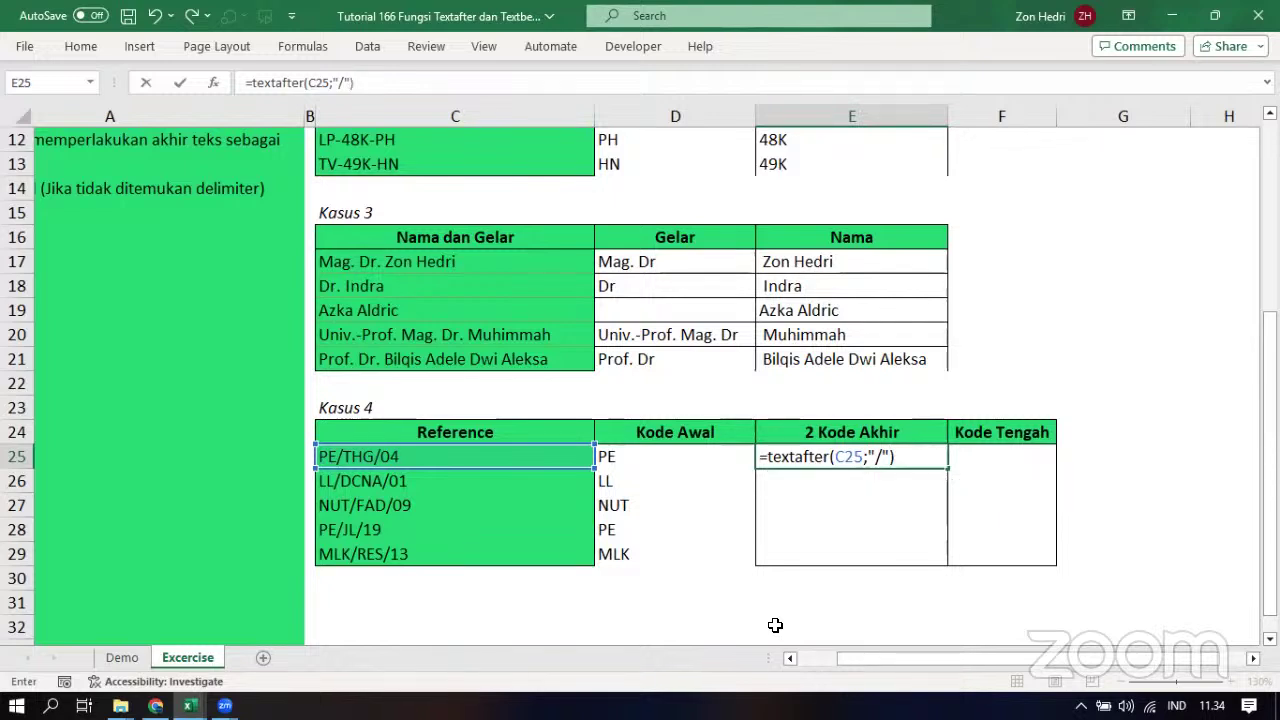
{"action": "key", "text": "ctrl+Return"}
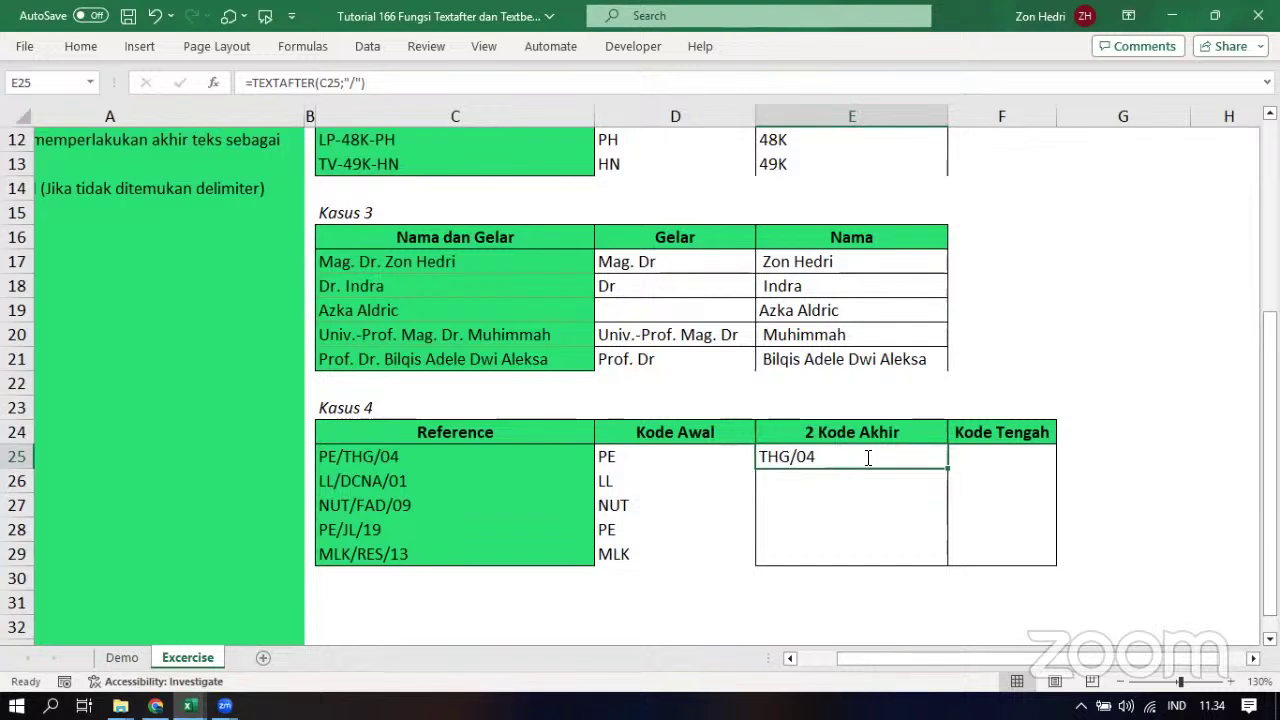
Add an instance_num of 1 to E25's formula, making it =TEXTAFTER(C25;"/";1)
{"action": "double_click", "coordinate": [903, 458]}
{"action": "left_click", "coordinate": [903, 458]}
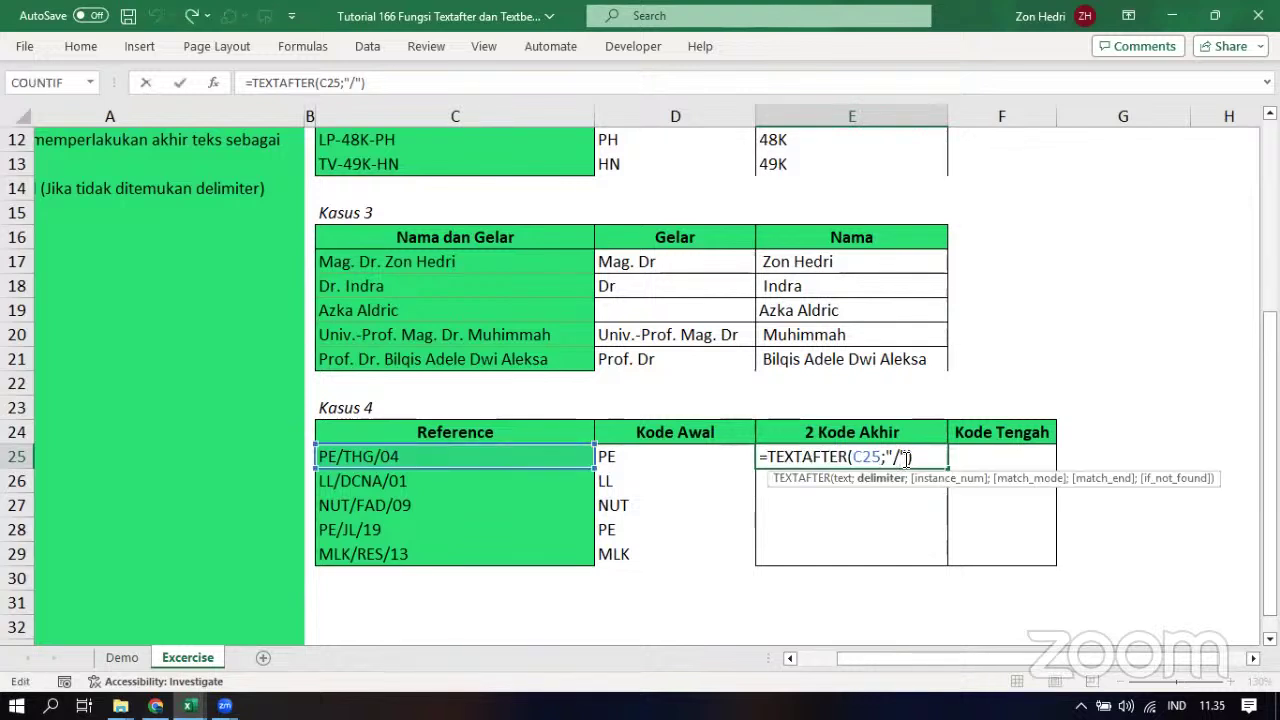
{"action": "type", "text": ";"}
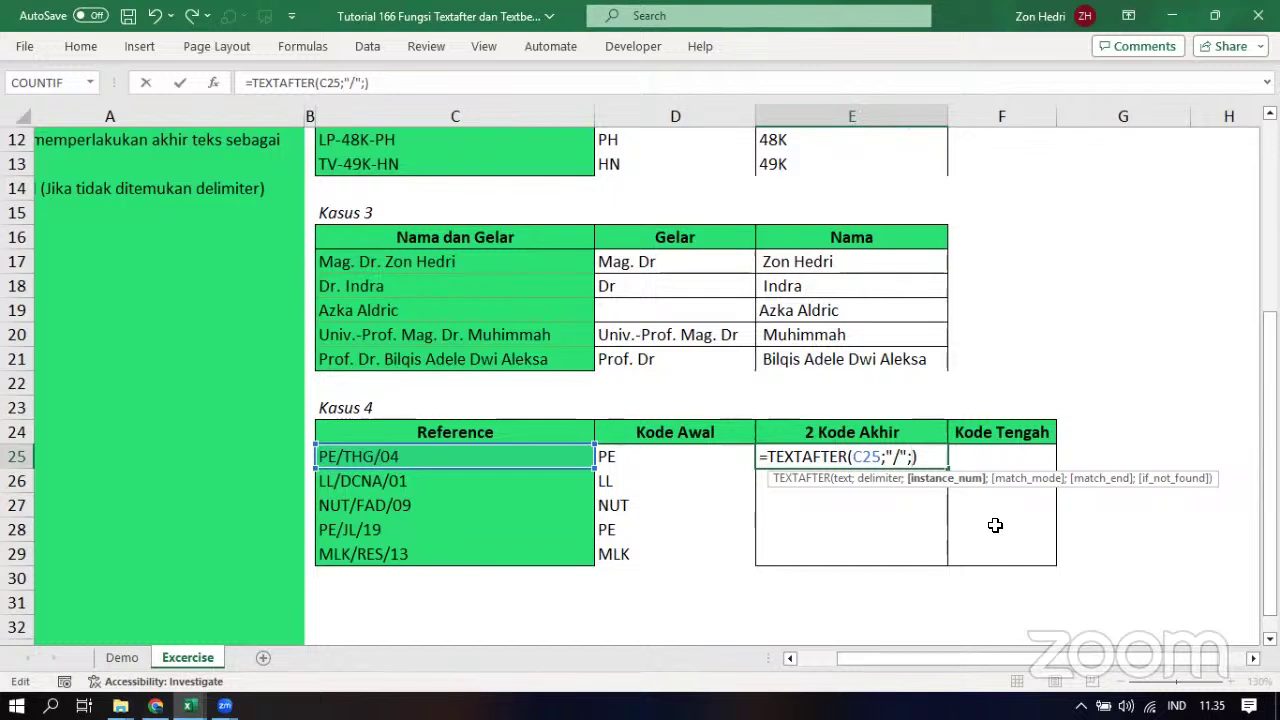
{"action": "type", "text": "2"}
{"action": "key", "text": "BackSpace"}
{"action": "type", "text": "1"}
{"action": "key", "text": "ctrl+Return"}
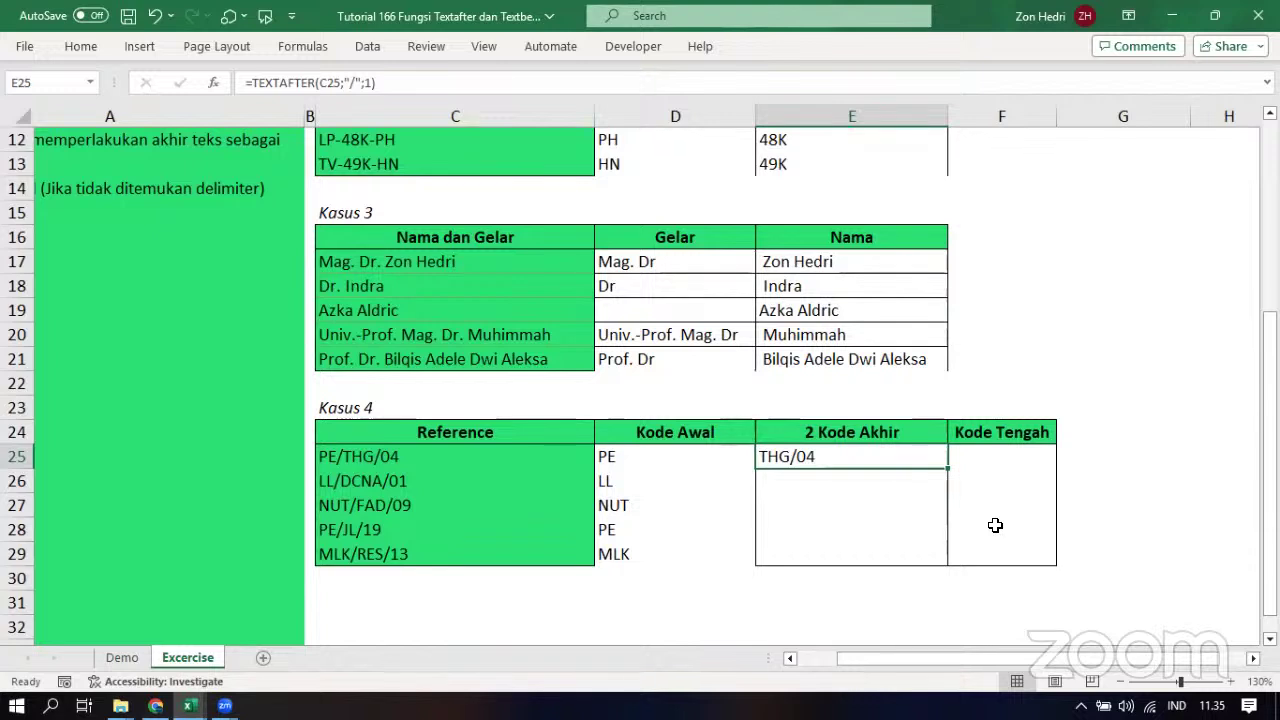
Set instance_num to 2 in E25's formula, making it =TEXTAFTER(C25;"/";2), and fill it down through E29
{"action": "double_click", "coordinate": [894, 459]}
{"action": "left_click", "coordinate": [924, 457]}
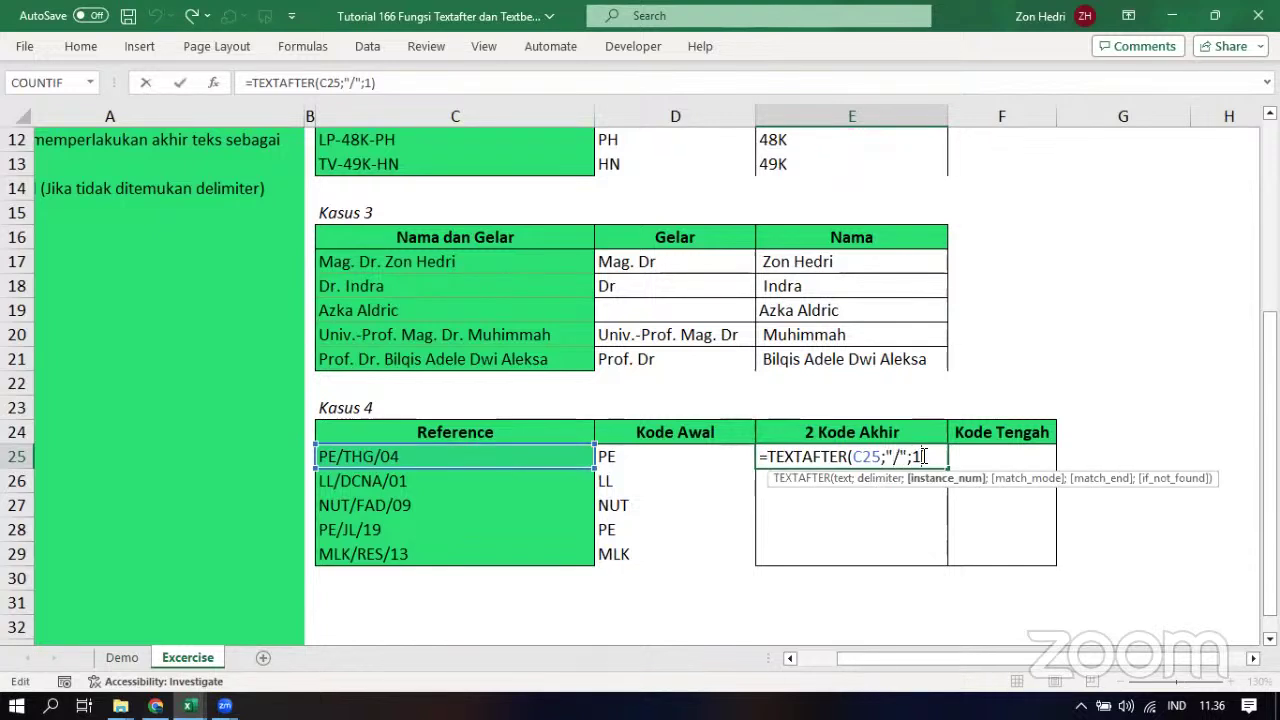
{"action": "key", "text": "BackSpace"}
{"action": "type", "text": "2"}
{"action": "key", "text": "ctrl+Return"}
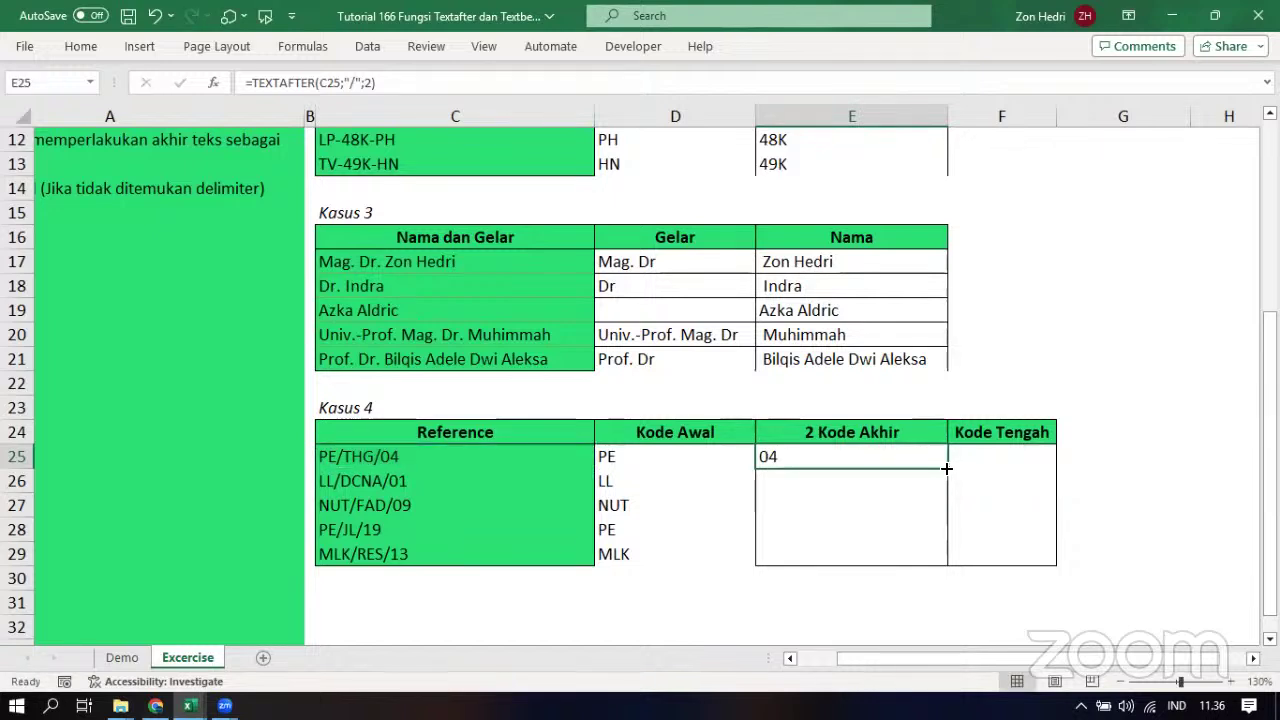
{"action": "double_click", "coordinate": [946, 468]}
{"action": "left_click", "coordinate": [857, 580]}
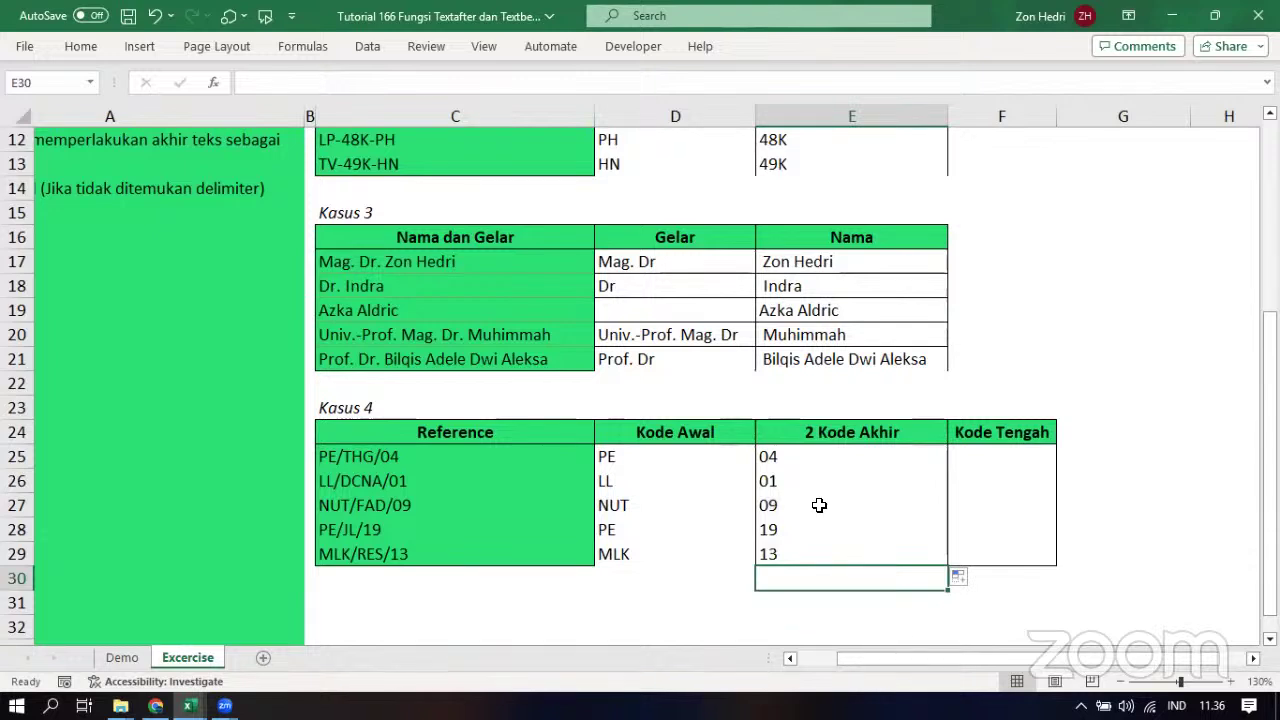
Review the filled 2 Kode Akhir formulas and compare E25's TEXTAFTER formula with D25's TEXTBEFORE formula
{"action": "key", "text": "Up"}
{"action": "key", "text": "Up"}
{"action": "key", "text": "Up"}
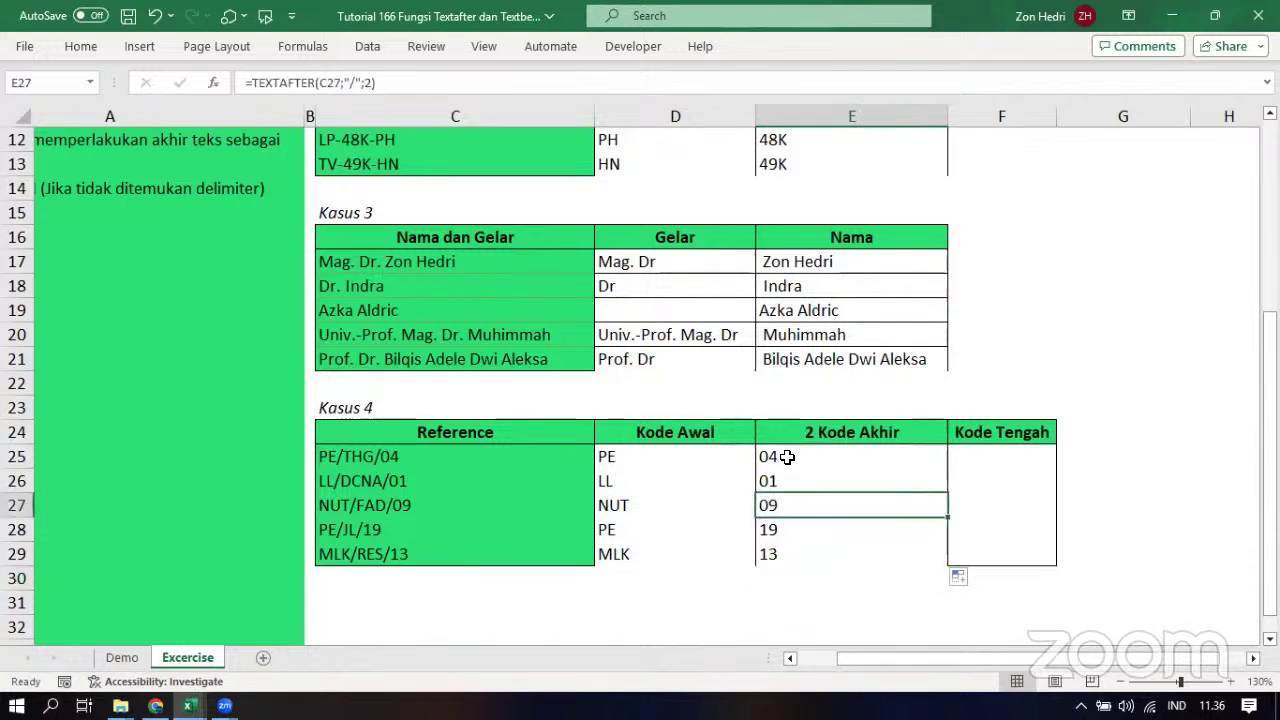
{"action": "left_click", "coordinate": [787, 457]}
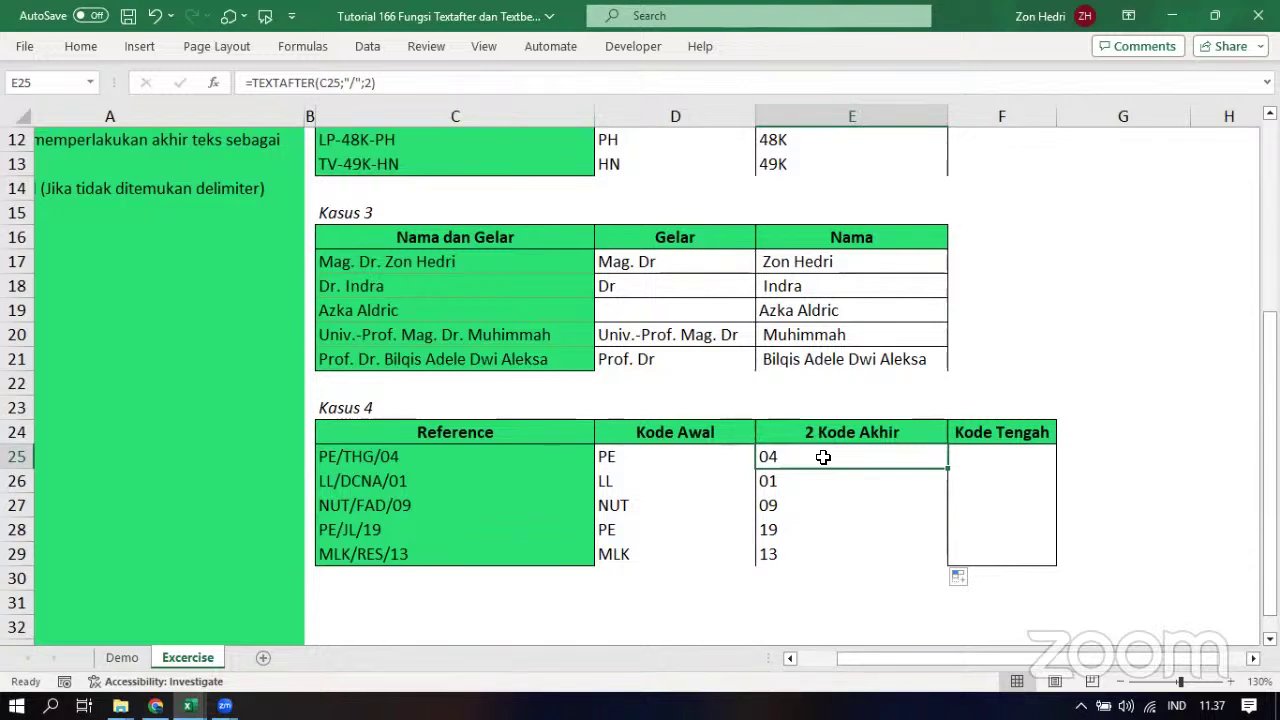
{"action": "left_click", "coordinate": [629, 456]}
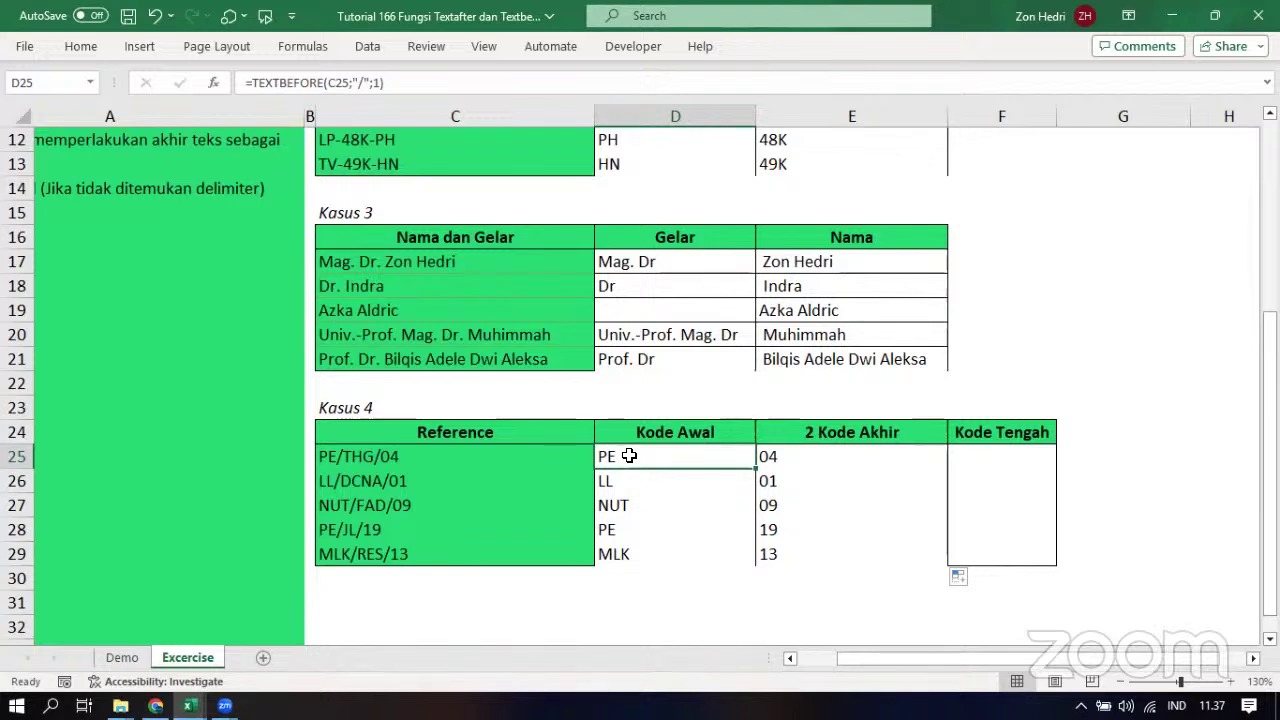
{"action": "left_click", "coordinate": [755, 460]}
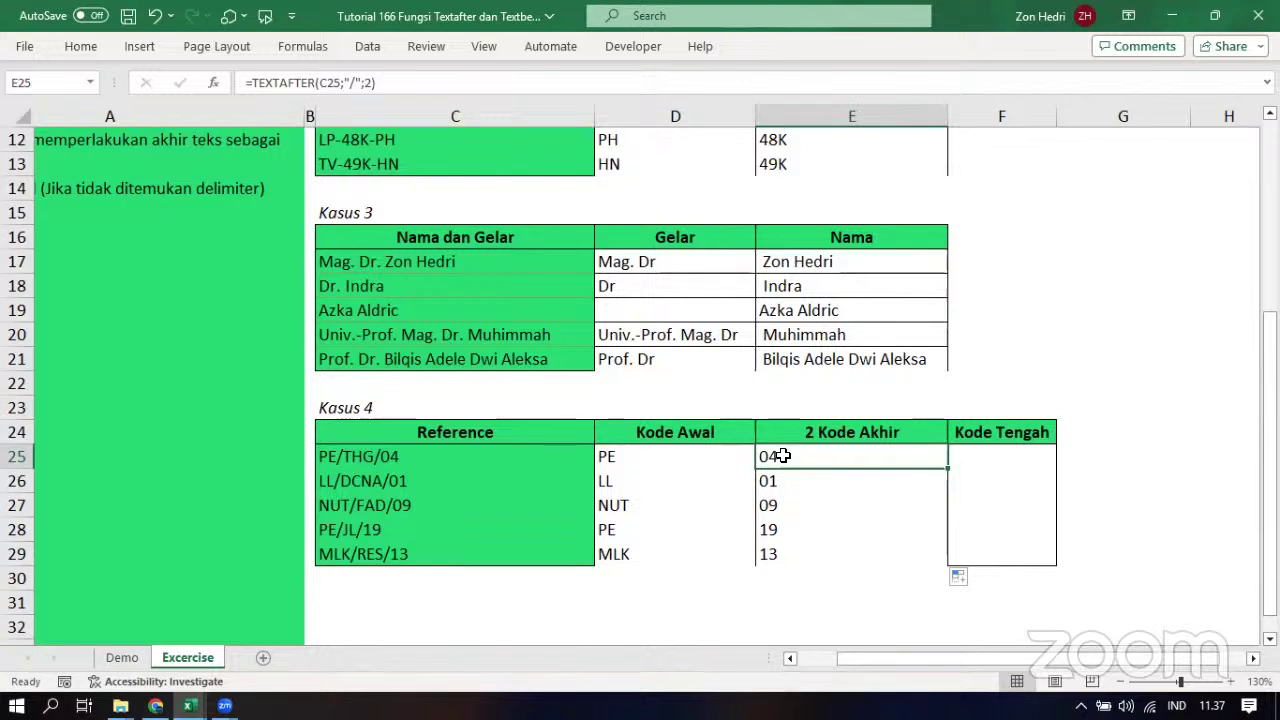
Enter =TEXTAFTER(C25;"/";1) in F25 under Kode Tengah to take the text after the first slash
{"action": "left_click", "coordinate": [973, 452]}
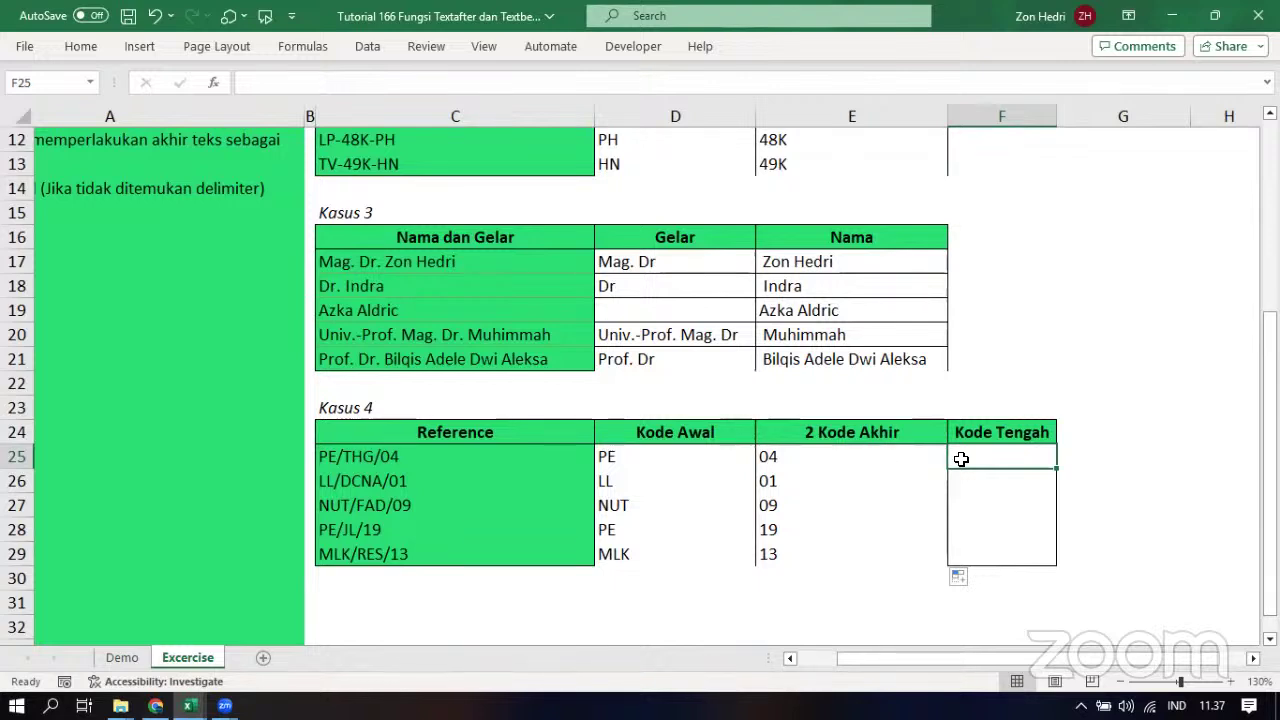
{"action": "type", "text": "="}
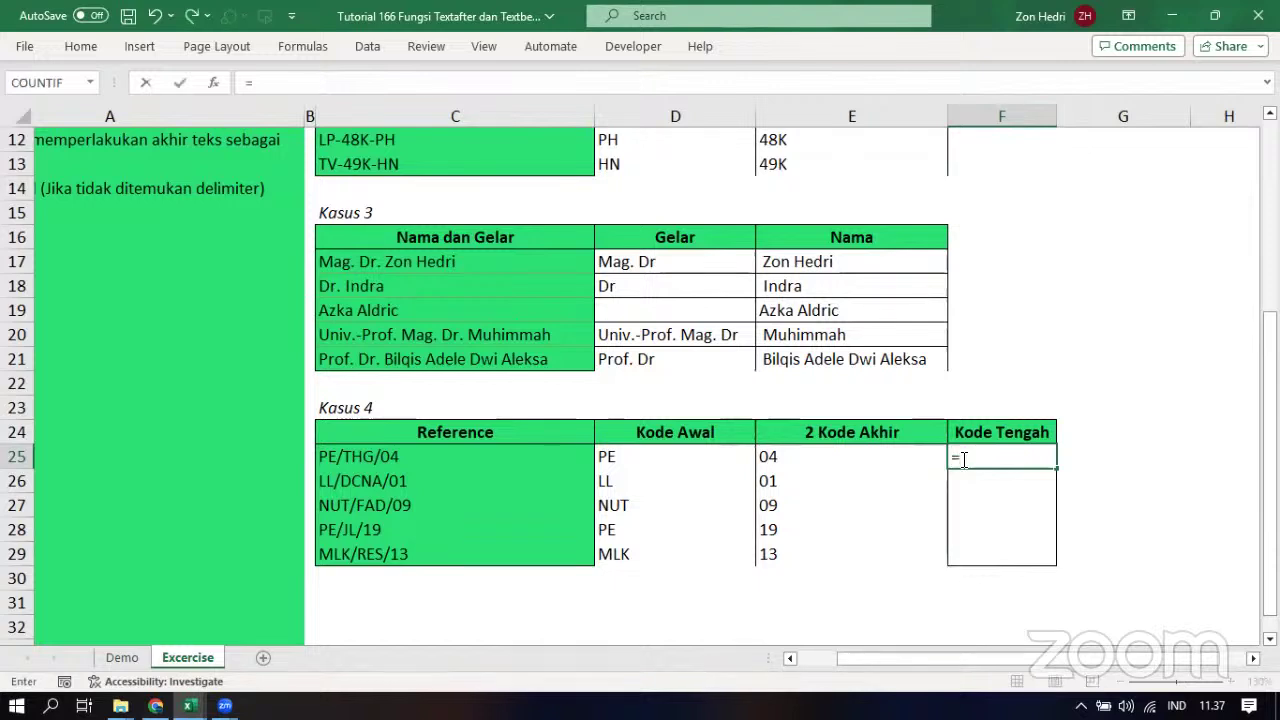
{"action": "type", "text": "textaf"}
{"action": "key", "text": "BackSpace"}
{"action": "type", "text": "after("}
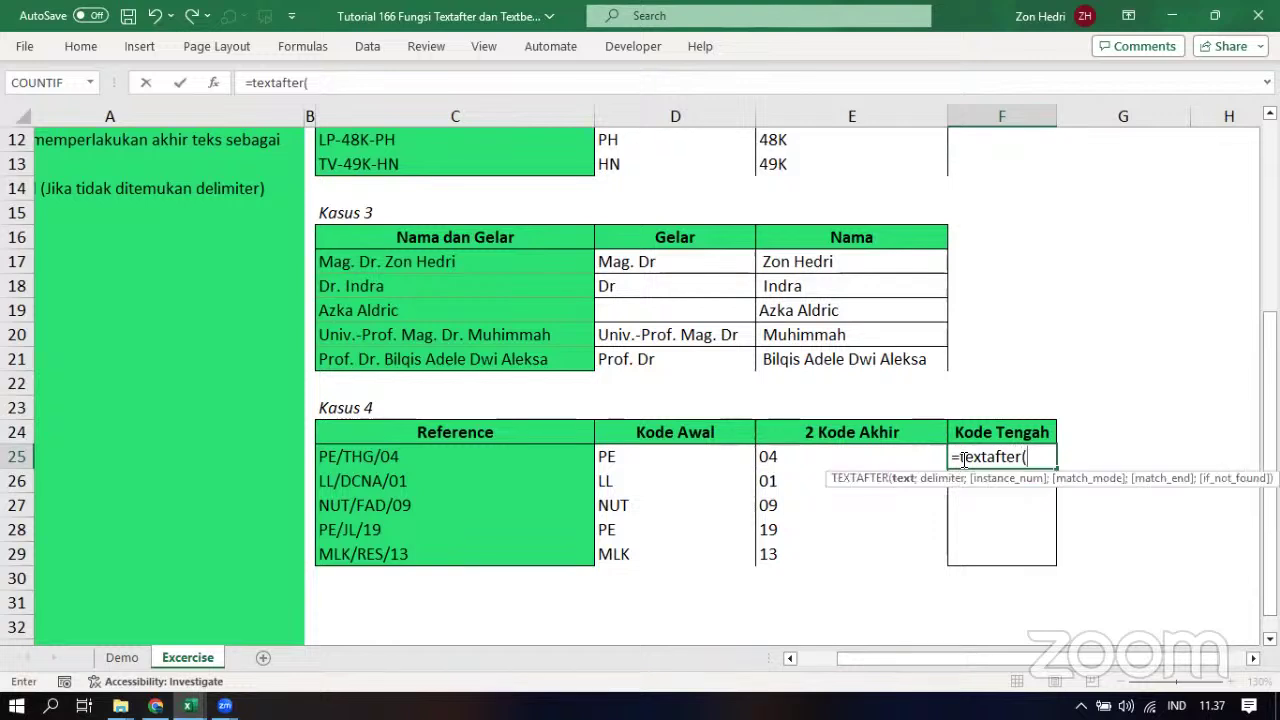
{"action": "left_click", "coordinate": [372, 455]}
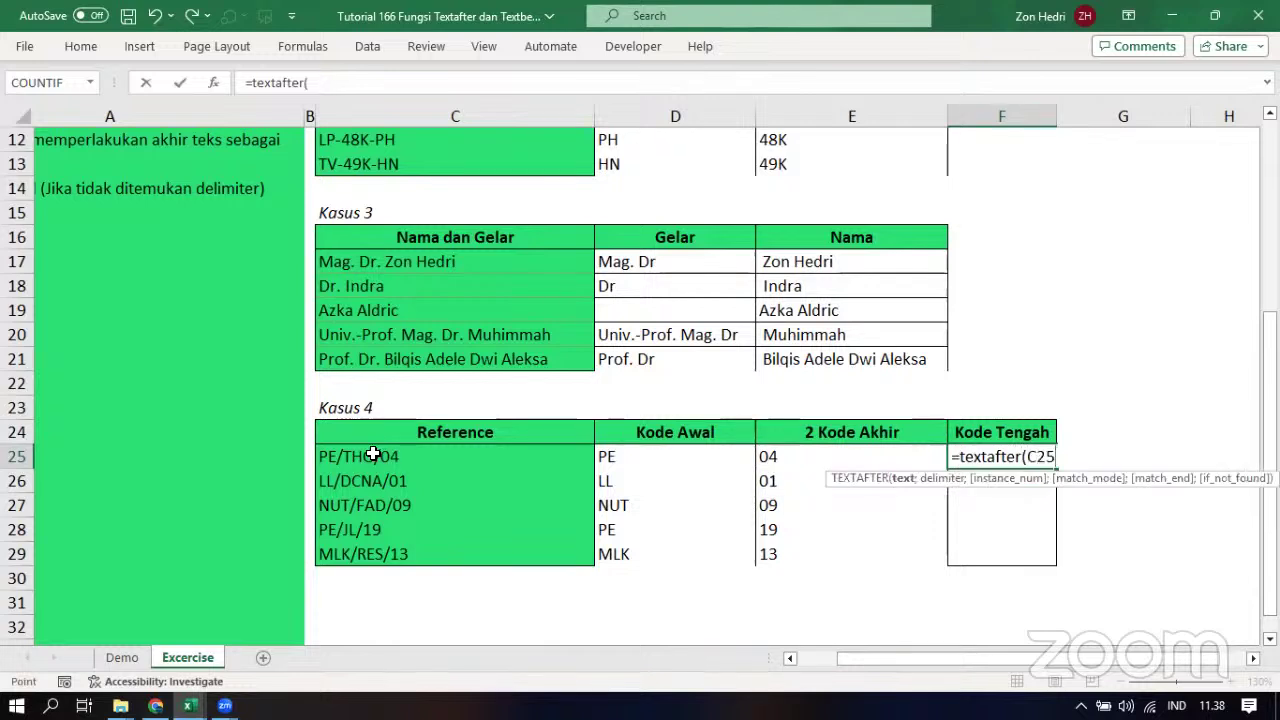
{"action": "type", "text": ";"}
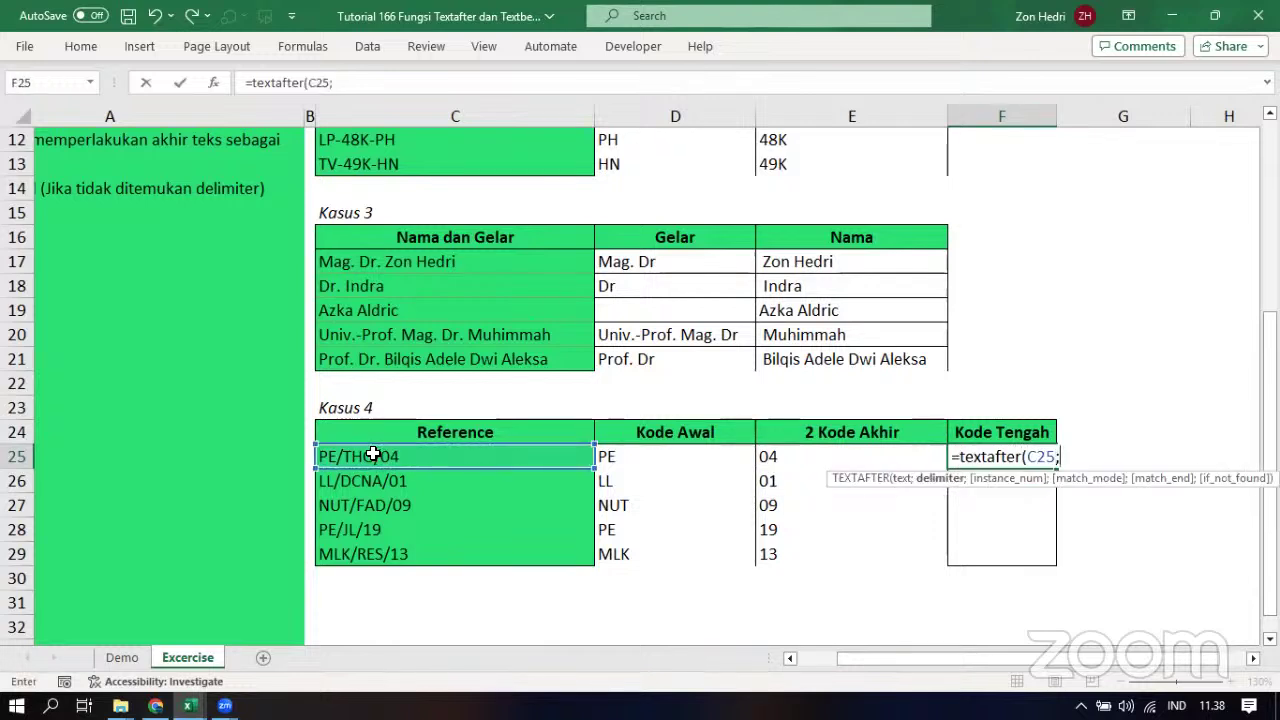
{"action": "type", "text": "\"/\";"}
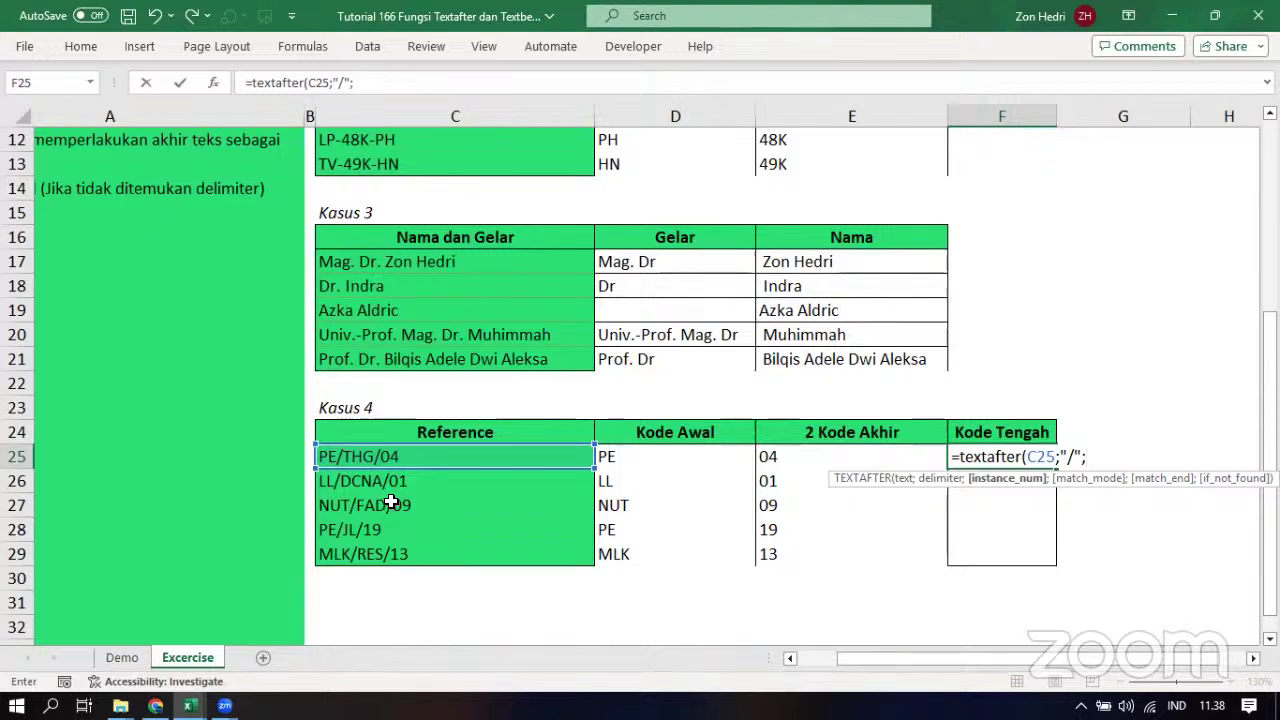
{"action": "type", "text": "1)"}
{"action": "key", "text": "ctrl+Return"}
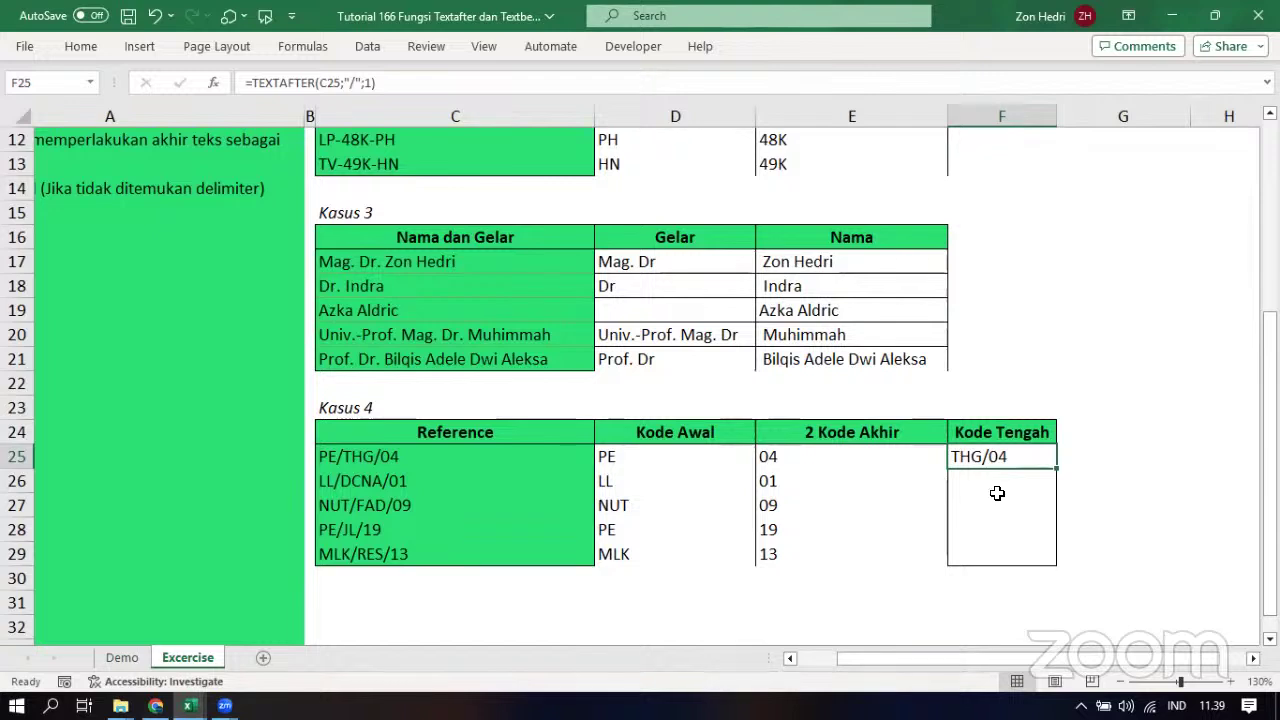
Wrap F25's formula in TEXTBEFORE with a slash delimiter, making it =TEXTBEFORE(TEXTAFTER(C25;"/";1);"/")
{"action": "double_click", "coordinate": [979, 457]}
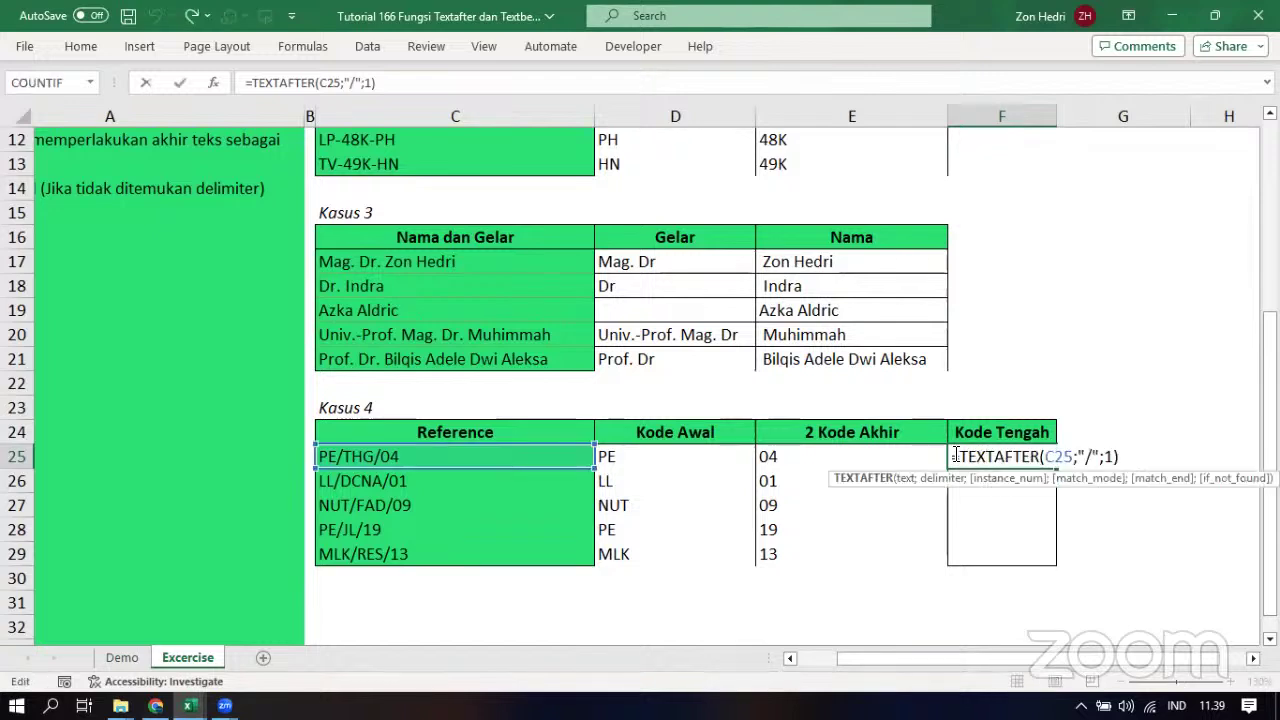
{"action": "left_click", "coordinate": [960, 456]}
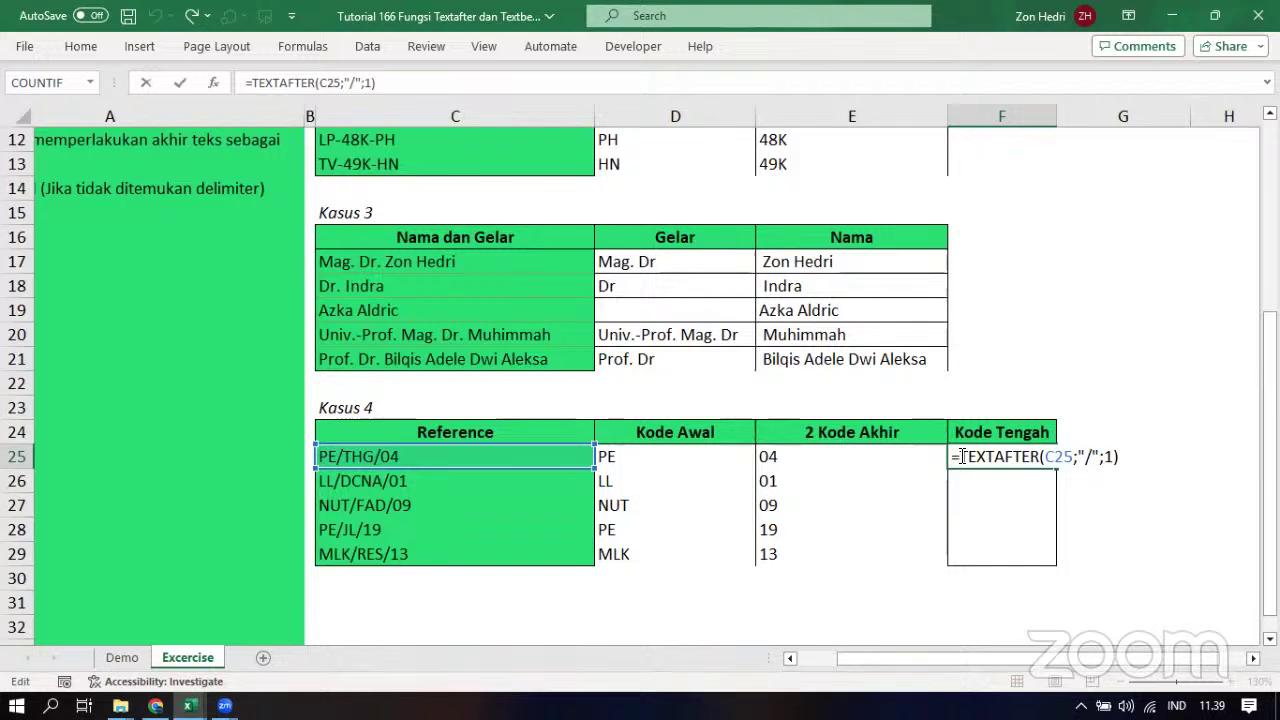
{"action": "type", "text": "text"}
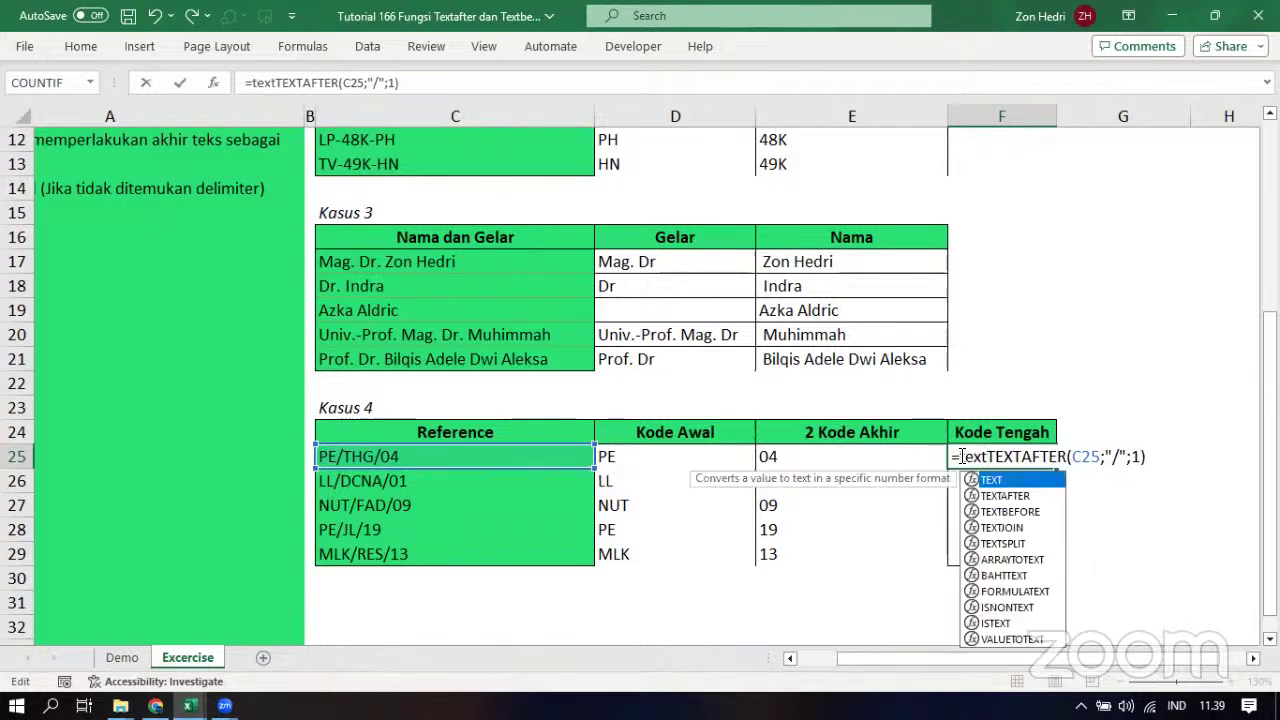
{"action": "type", "text": "before"}
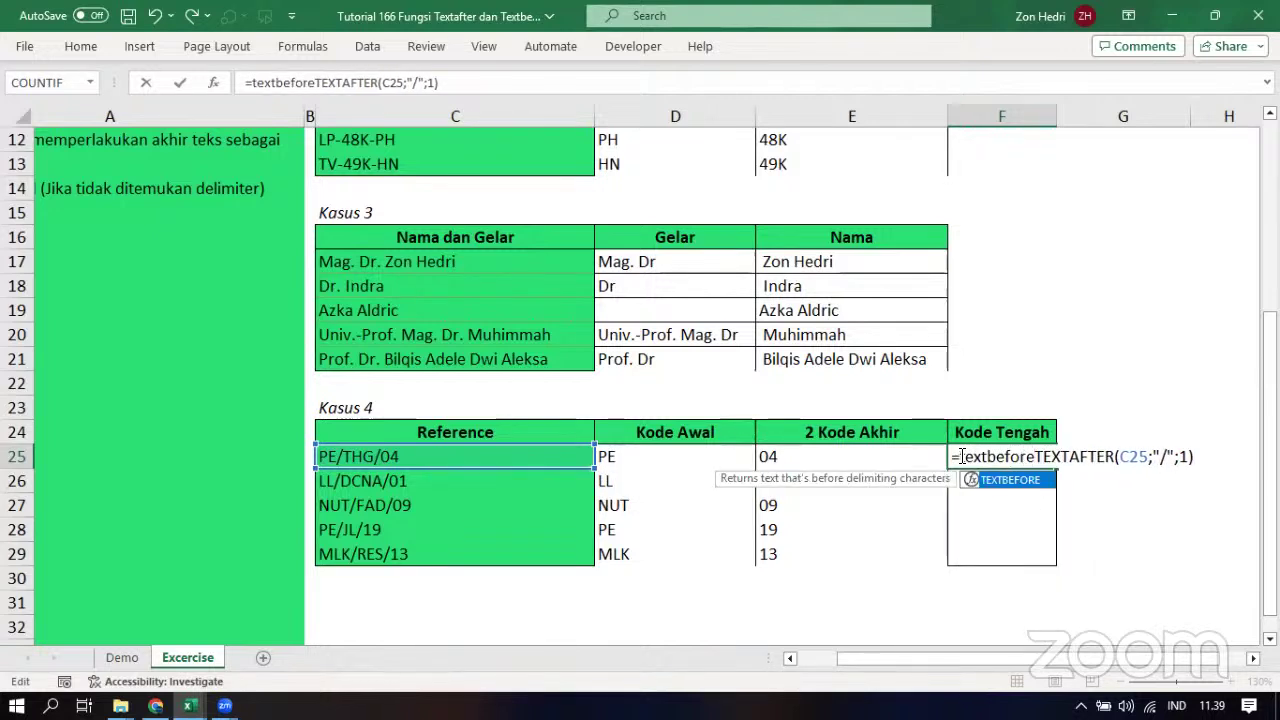
{"action": "type", "text": "("}
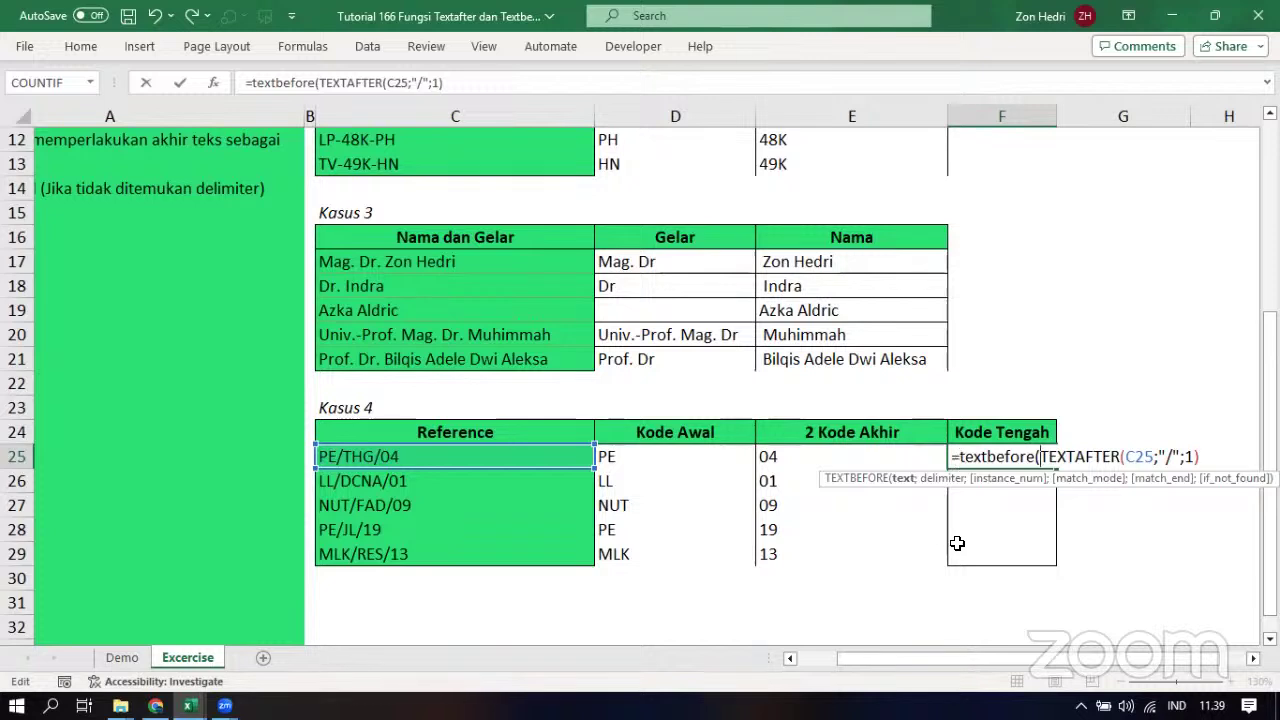
{"action": "left_click", "coordinate": [1206, 459]}
{"action": "type", "text": ";"}
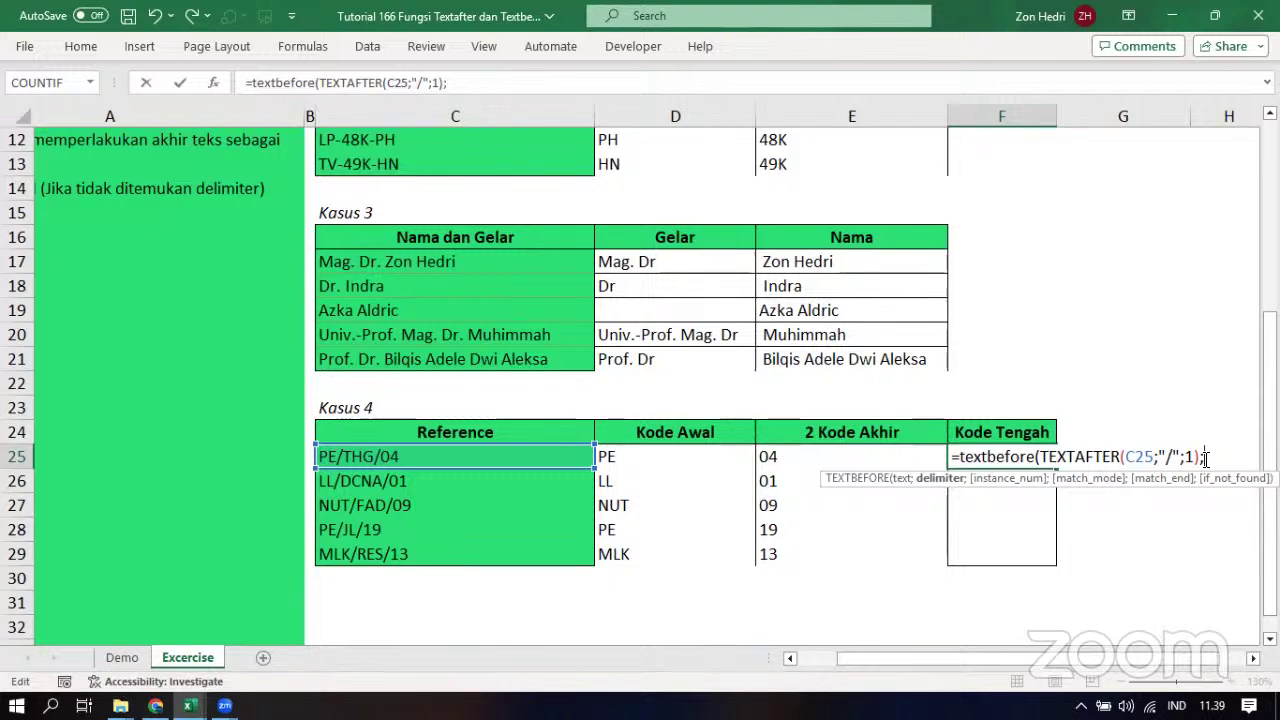
{"action": "type", "text": "\"/\""}
{"action": "key", "text": "Return"}
{"action": "key", "text": "Return"}
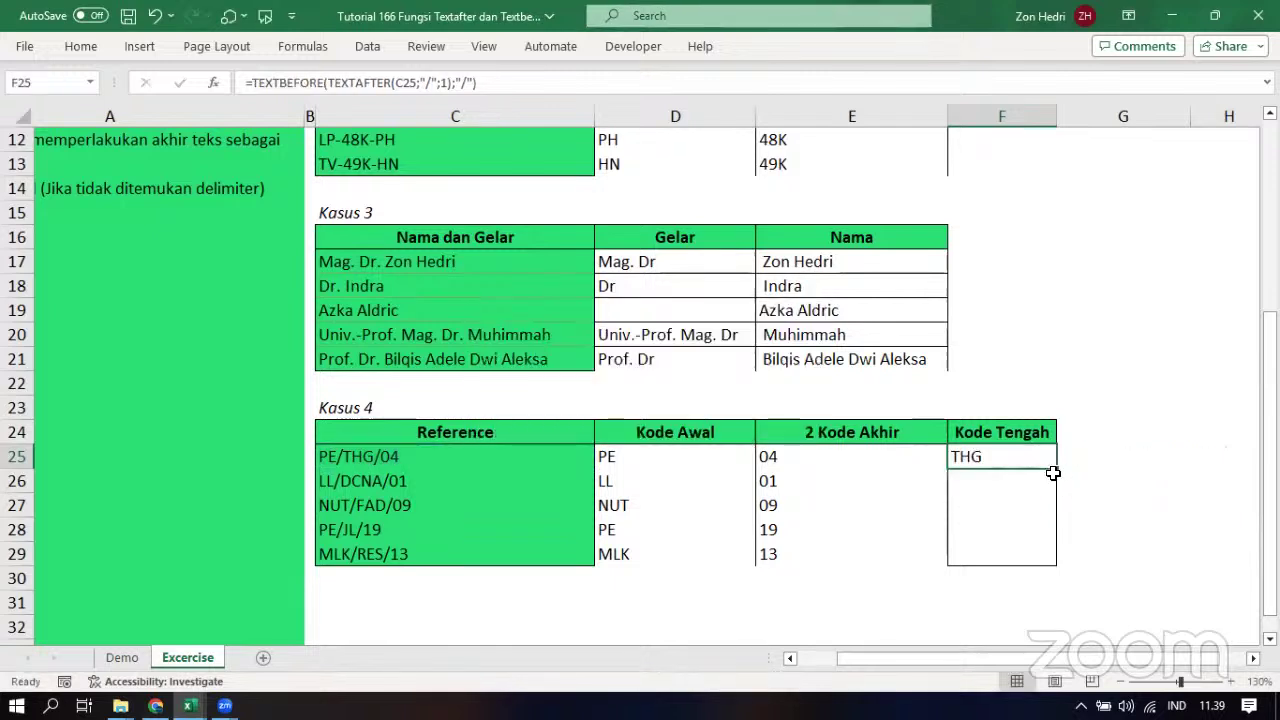
Fill F25's nested formula down through F29 to complete Kode Tengah, and inspect the formula in F25
{"action": "left_click_drag", "start_coordinate": [1054, 474], "coordinate": [1056, 560]}
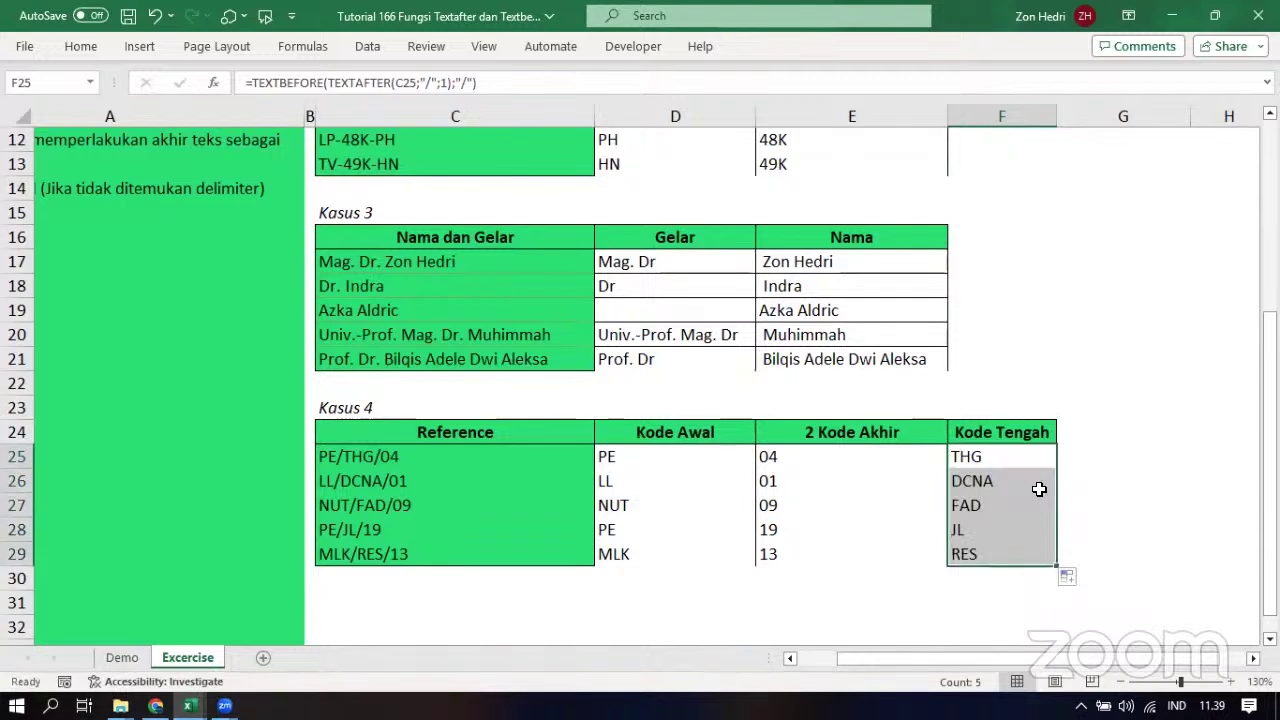
{"action": "key", "text": "F2"}
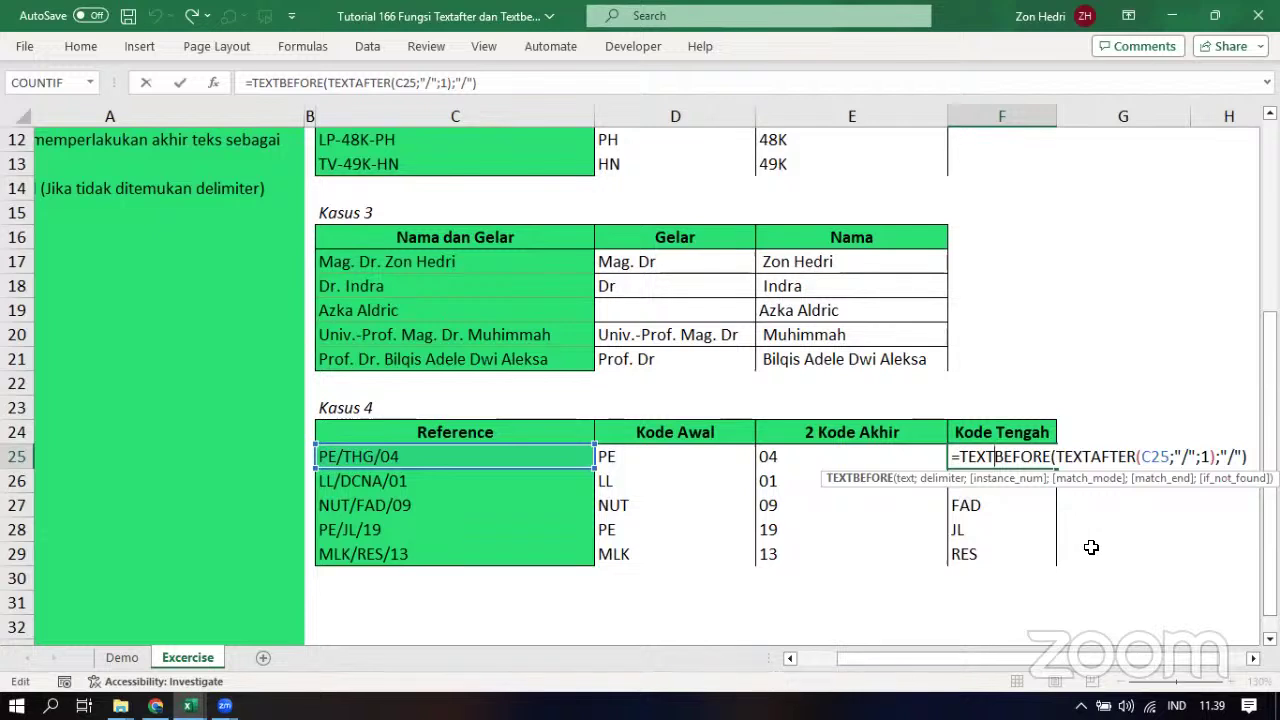
{"action": "key", "text": "Escape"}
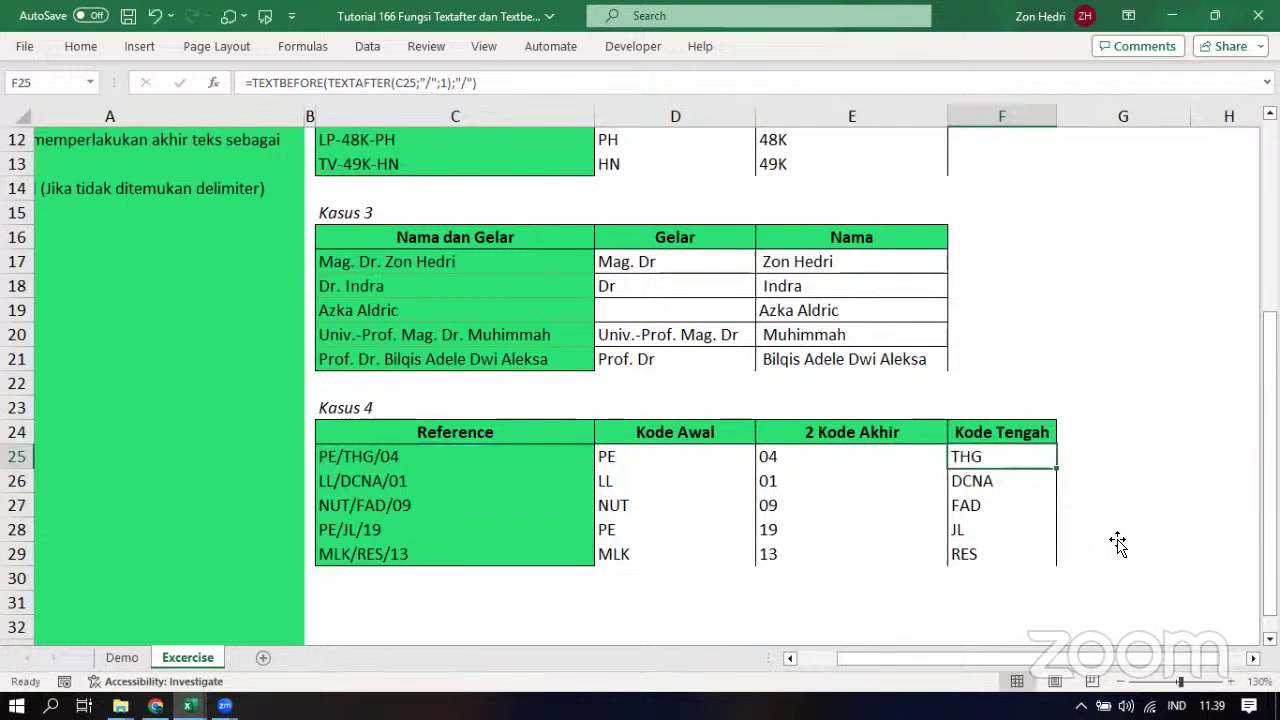
{"action": "left_click", "coordinate": [1117, 537]}
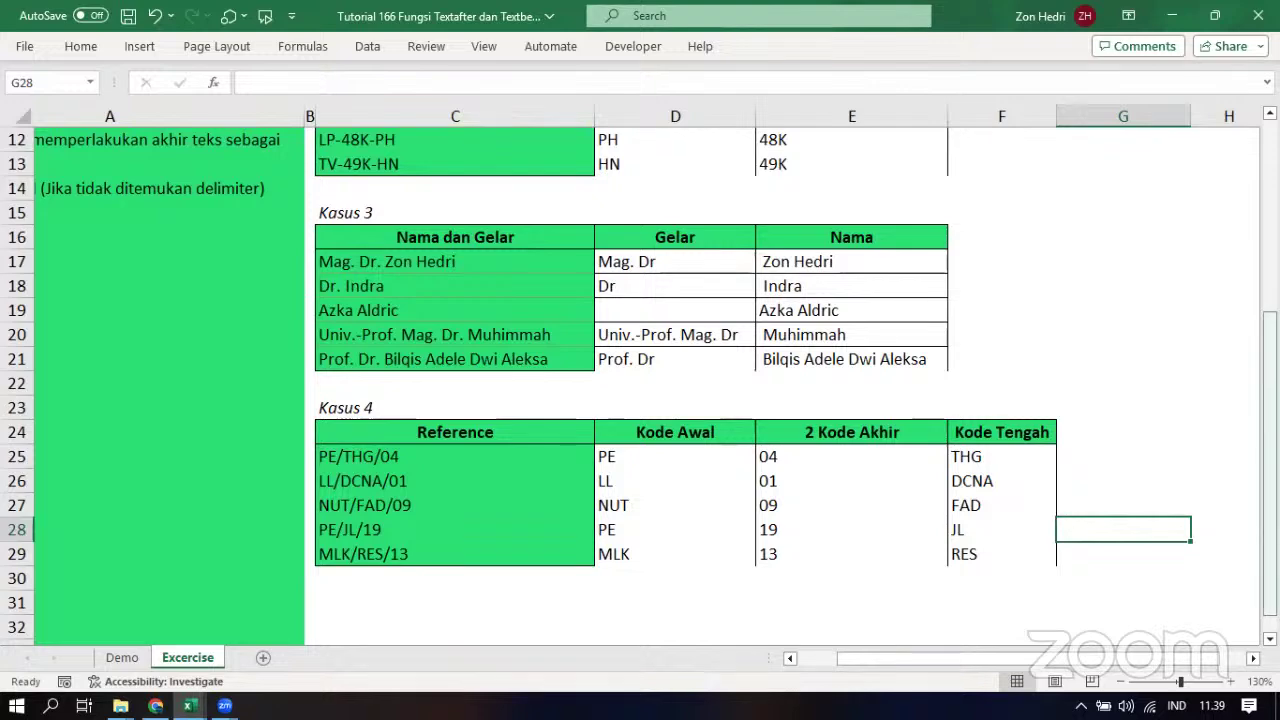
{"action": "scroll", "coordinate": [1268, 420], "scroll_direction": "up", "scroll_amount": 4}
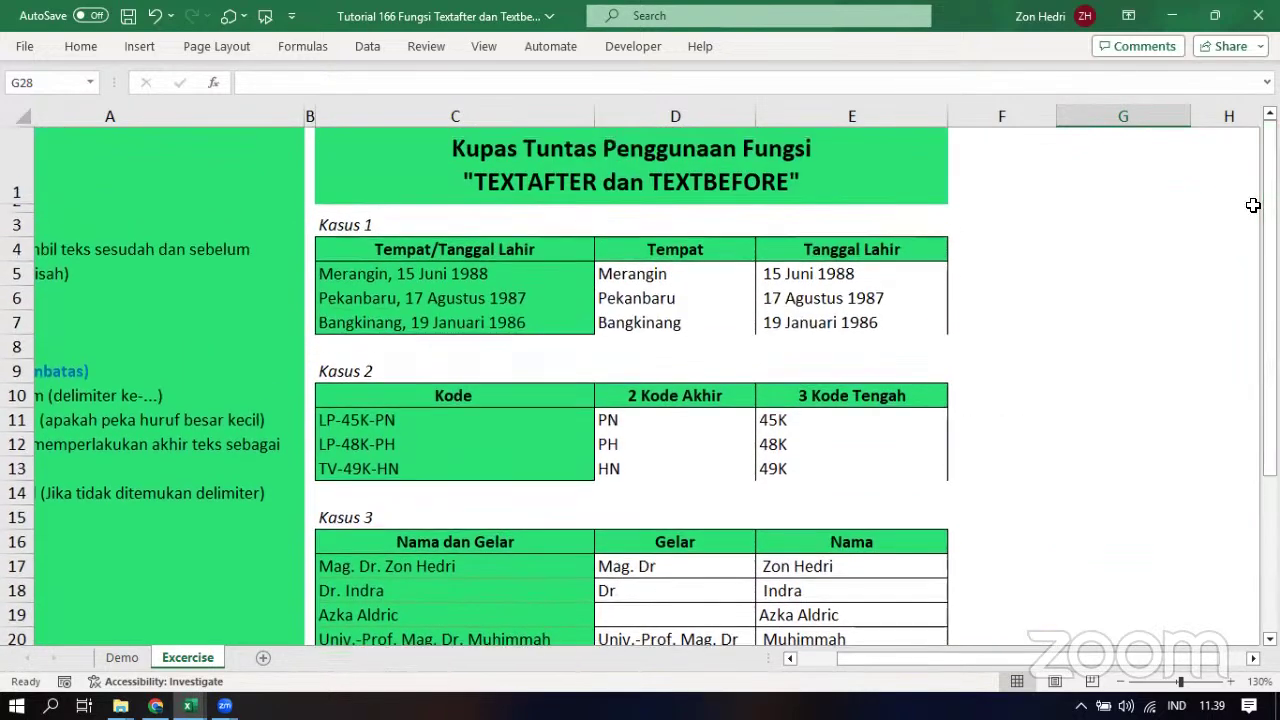
{"action": "left_click", "coordinate": [1178, 235]}
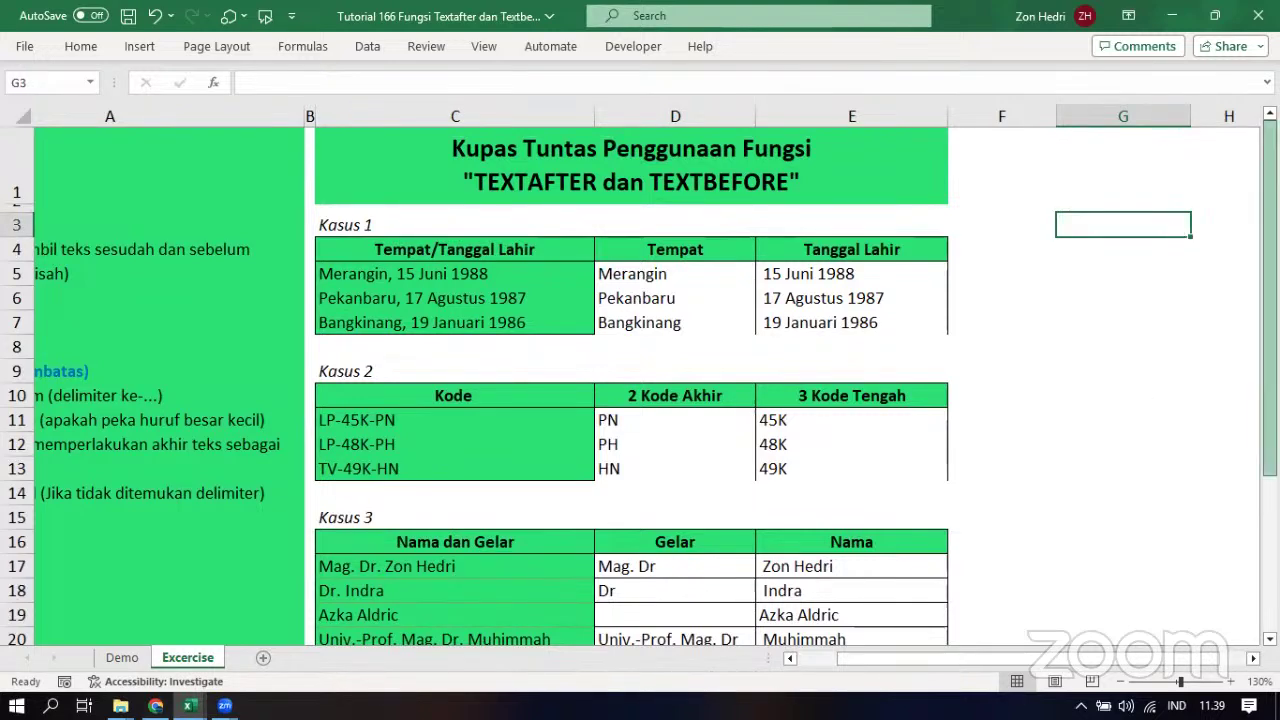
{"action": "scroll", "coordinate": [640, 385], "scroll_direction": "down", "scroll_amount": 3}
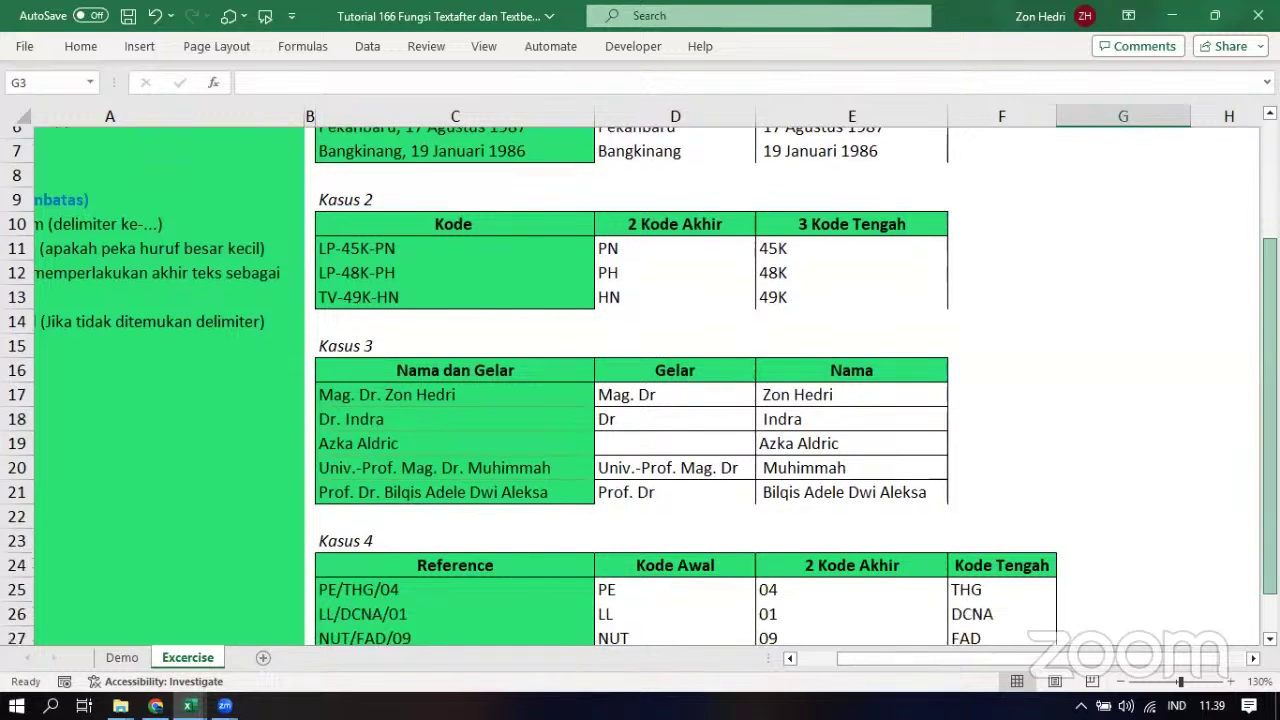
{"action": "scroll", "coordinate": [1243, 329], "scroll_direction": "up", "scroll_amount": 2}
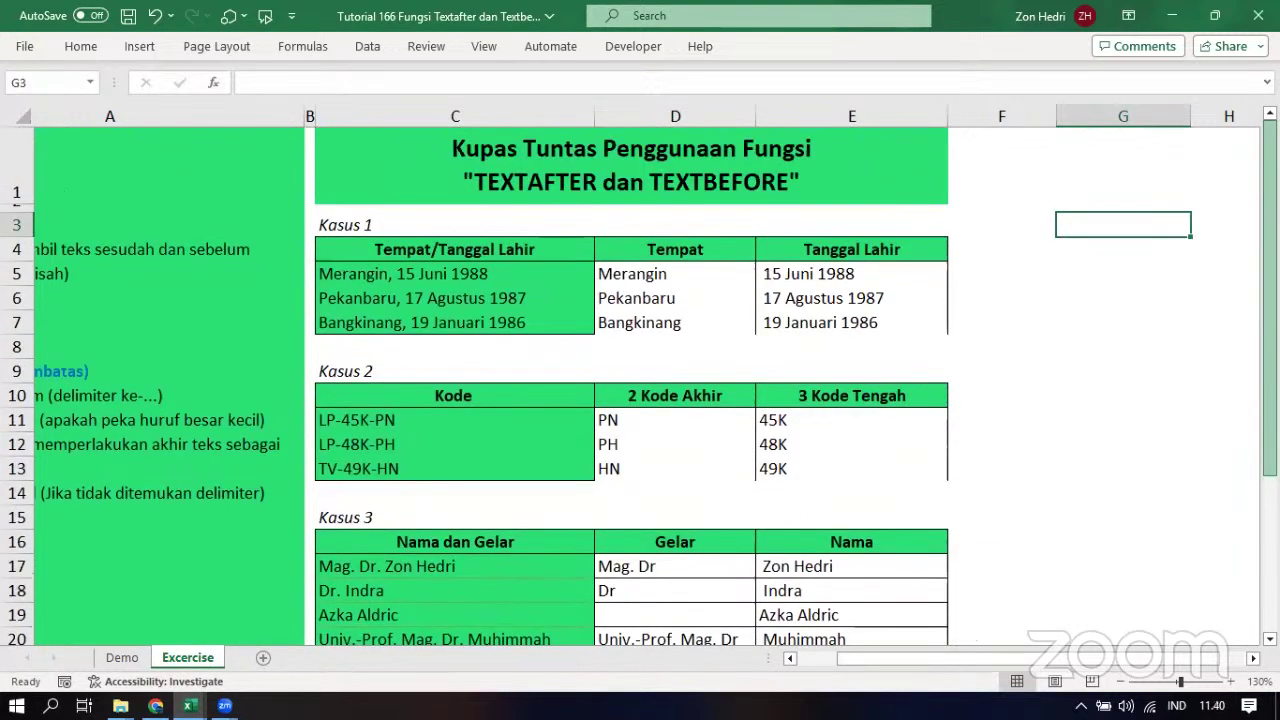
{"action": "left_click", "coordinate": [1127, 308]}
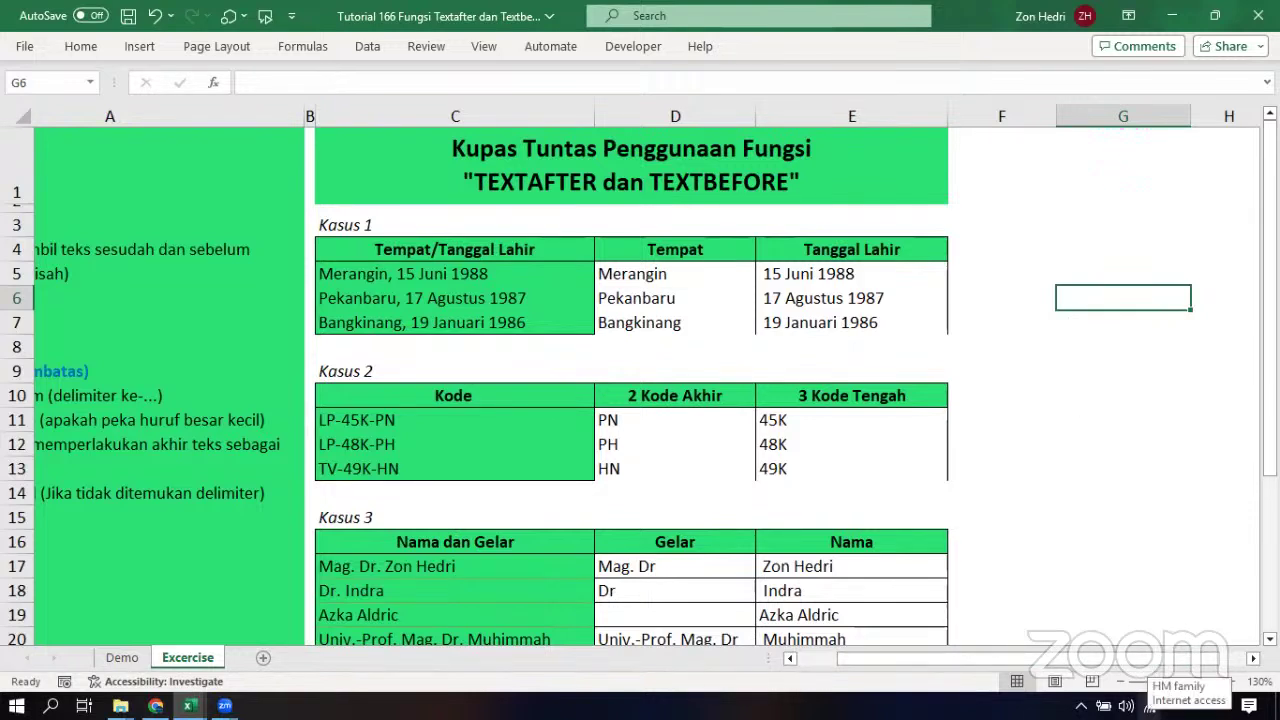
{"action": "left_click", "coordinate": [1081, 706]}
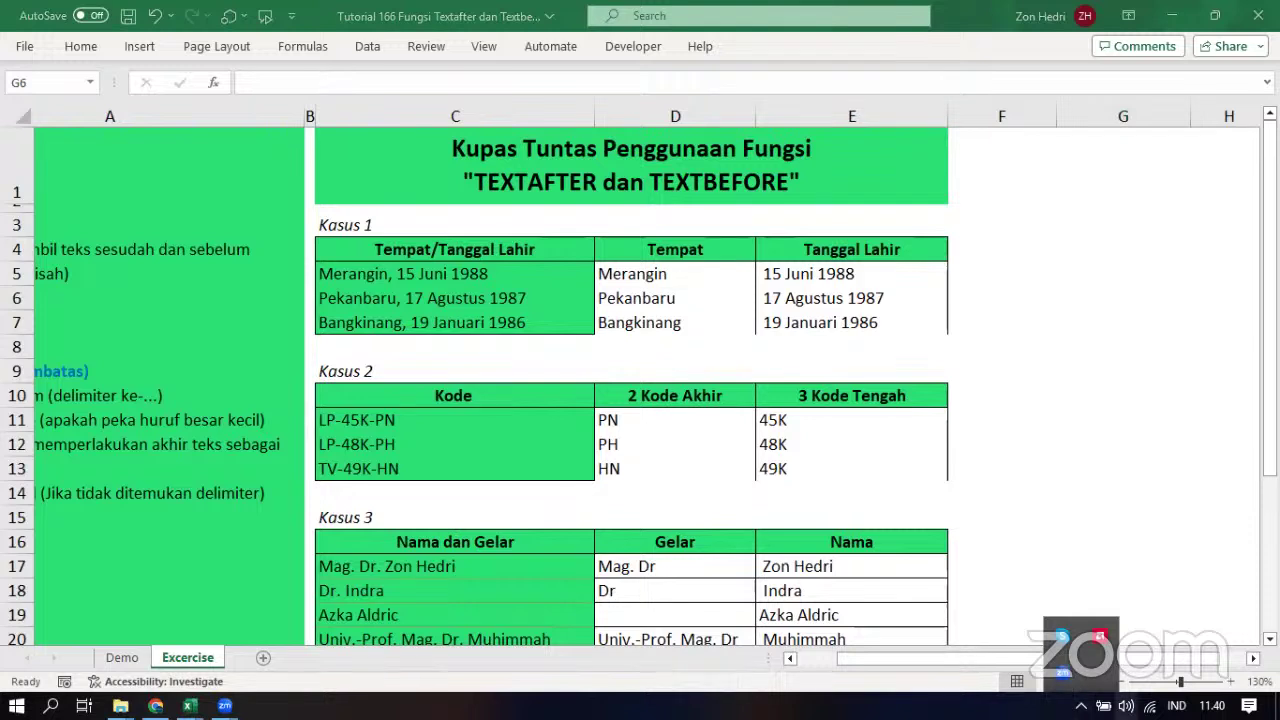
{"action": "left_click", "coordinate": [1081, 706]}
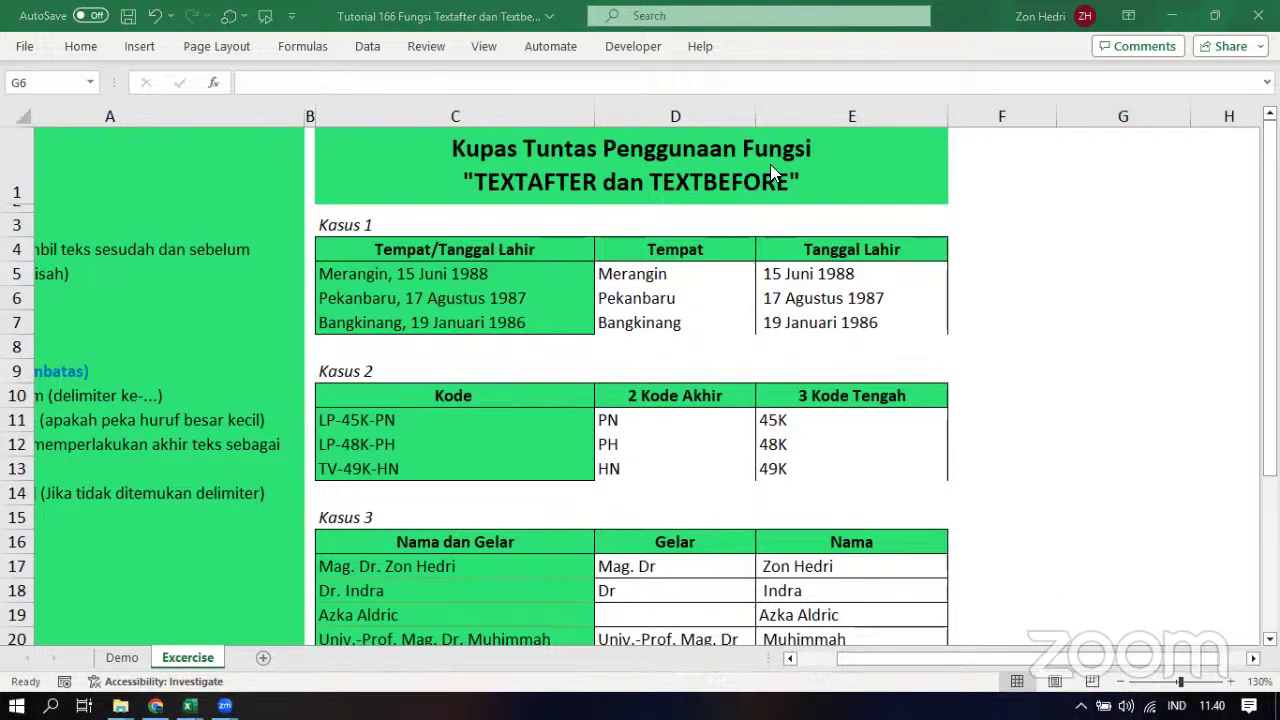